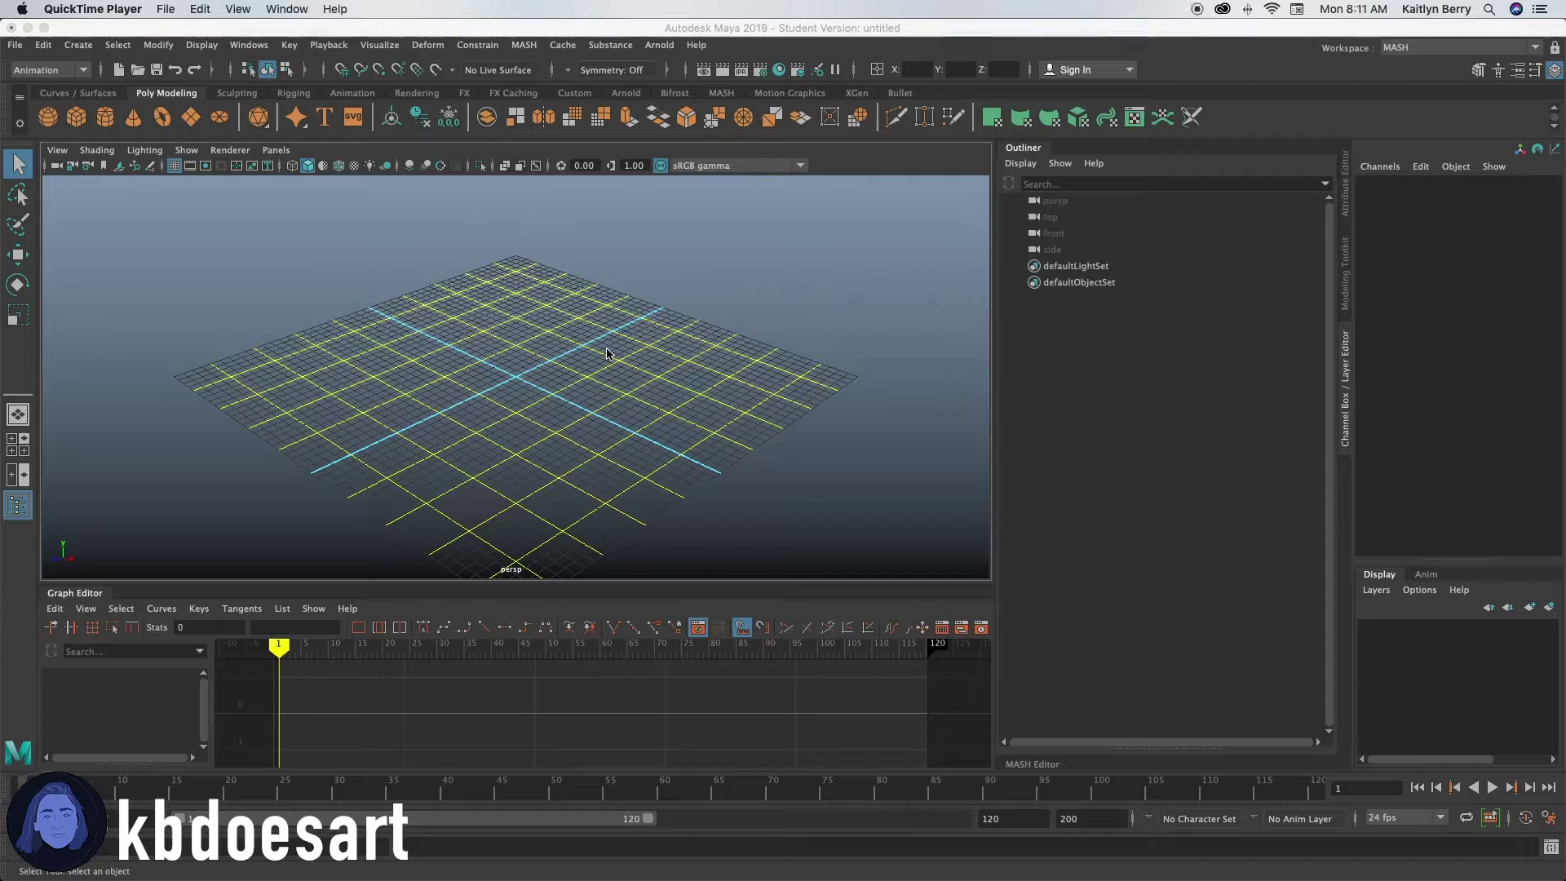
Step: Switch to the Modeling - Standard workspace and show the Poly Modeling tools
left_click(1449, 48)
left_click(1423, 76)
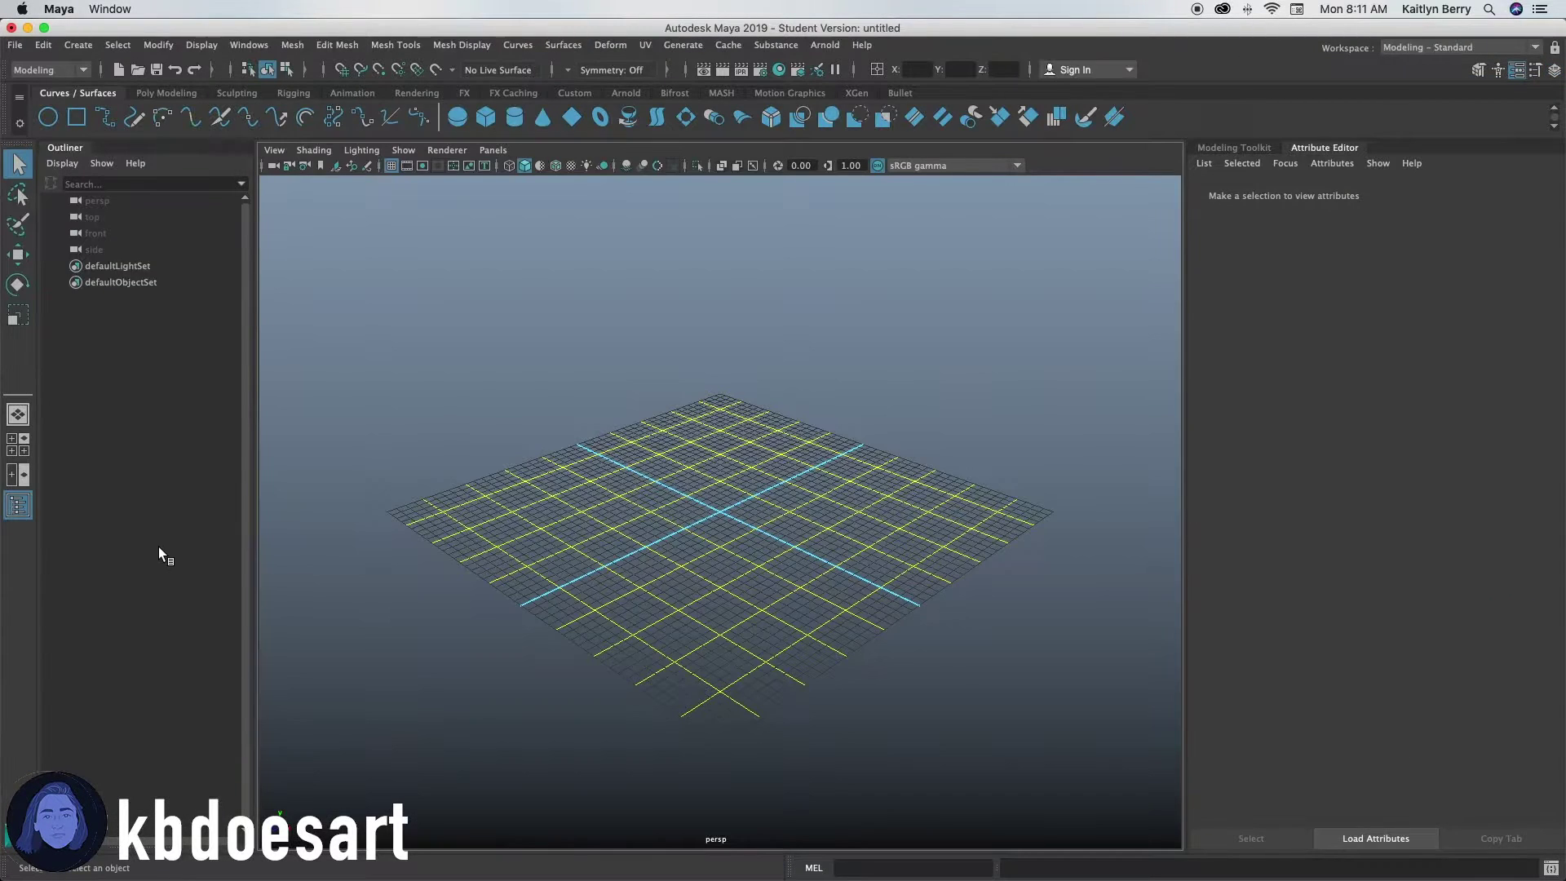
left_click(166, 93)
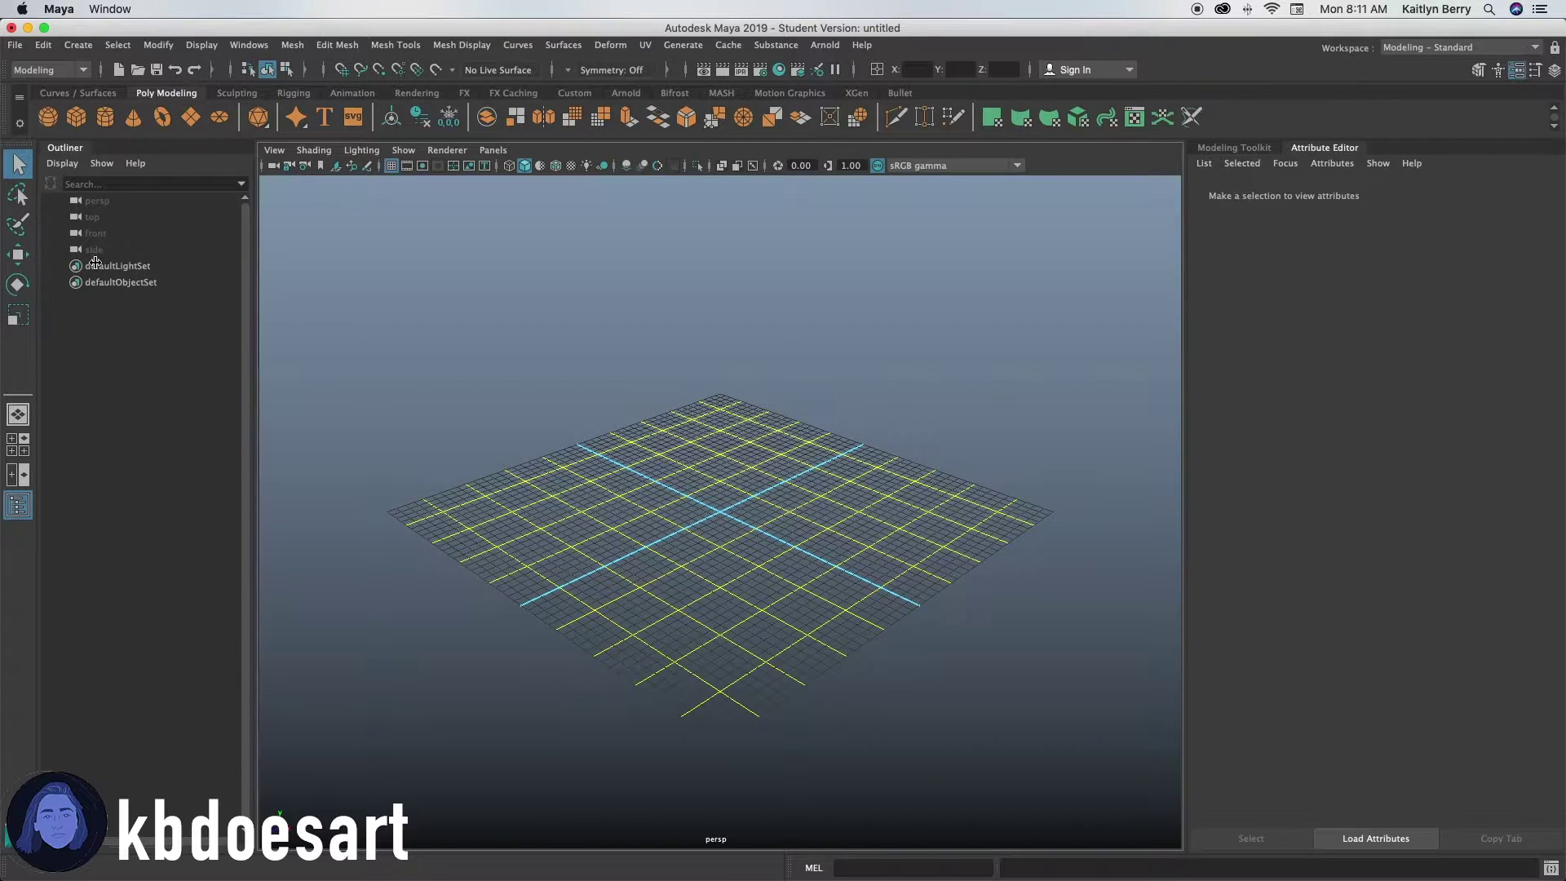
Step: Create a polygon cube and set its width to 10
left_click(76, 115)
right_click_drag(657, 513, 1218, 500, "alt")
left_click(1366, 191)
left_click_drag(1341, 298, 1239, 284)
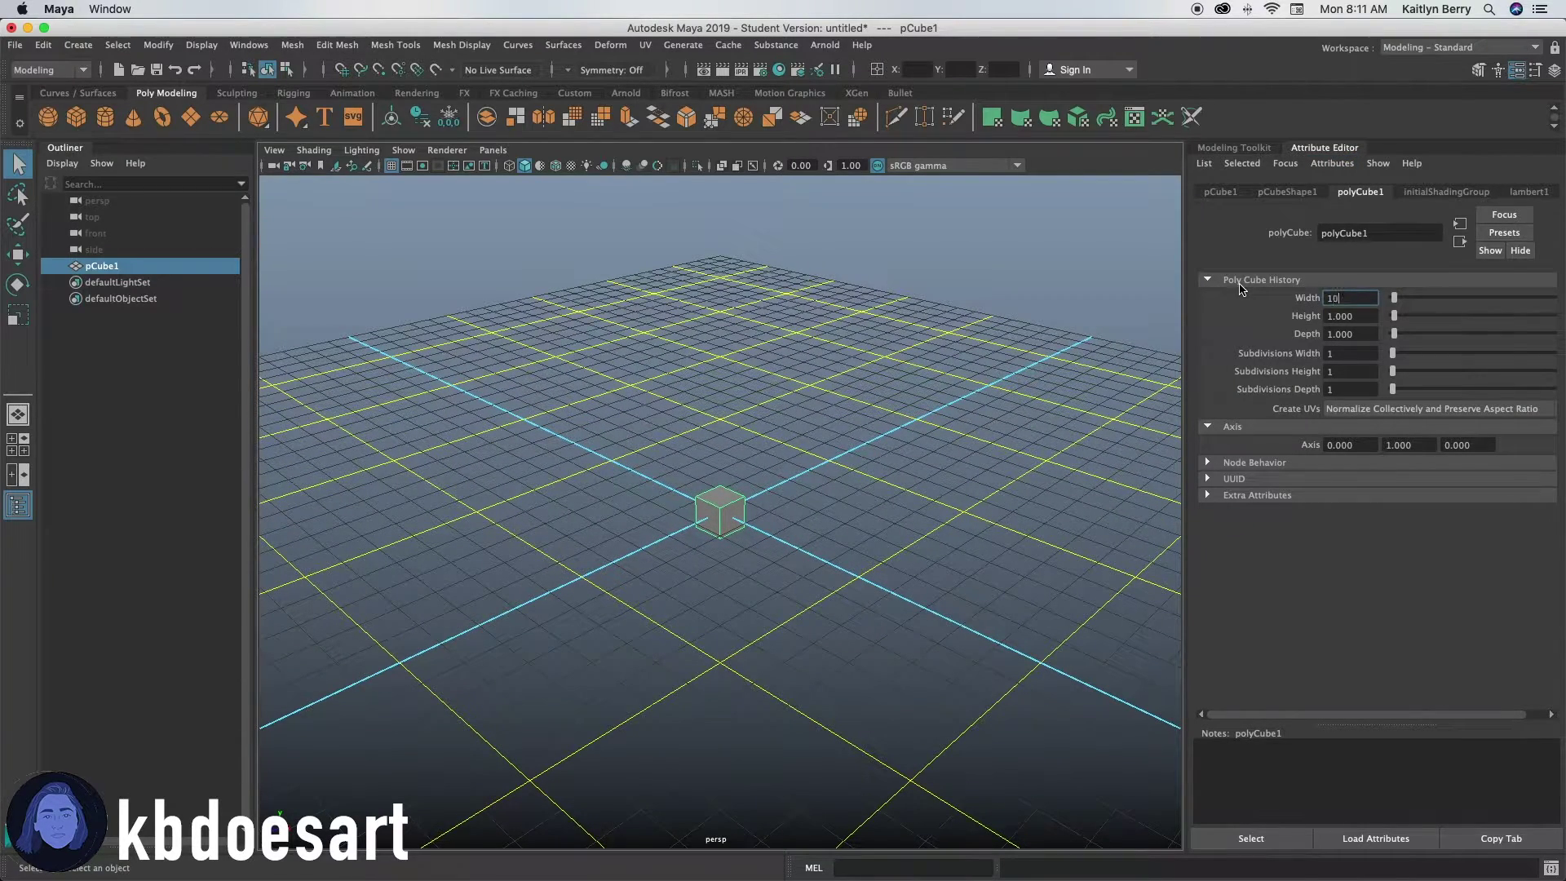
type("10")
key("Return")
left_click_drag(1162, 390, 1133, 447, "alt")
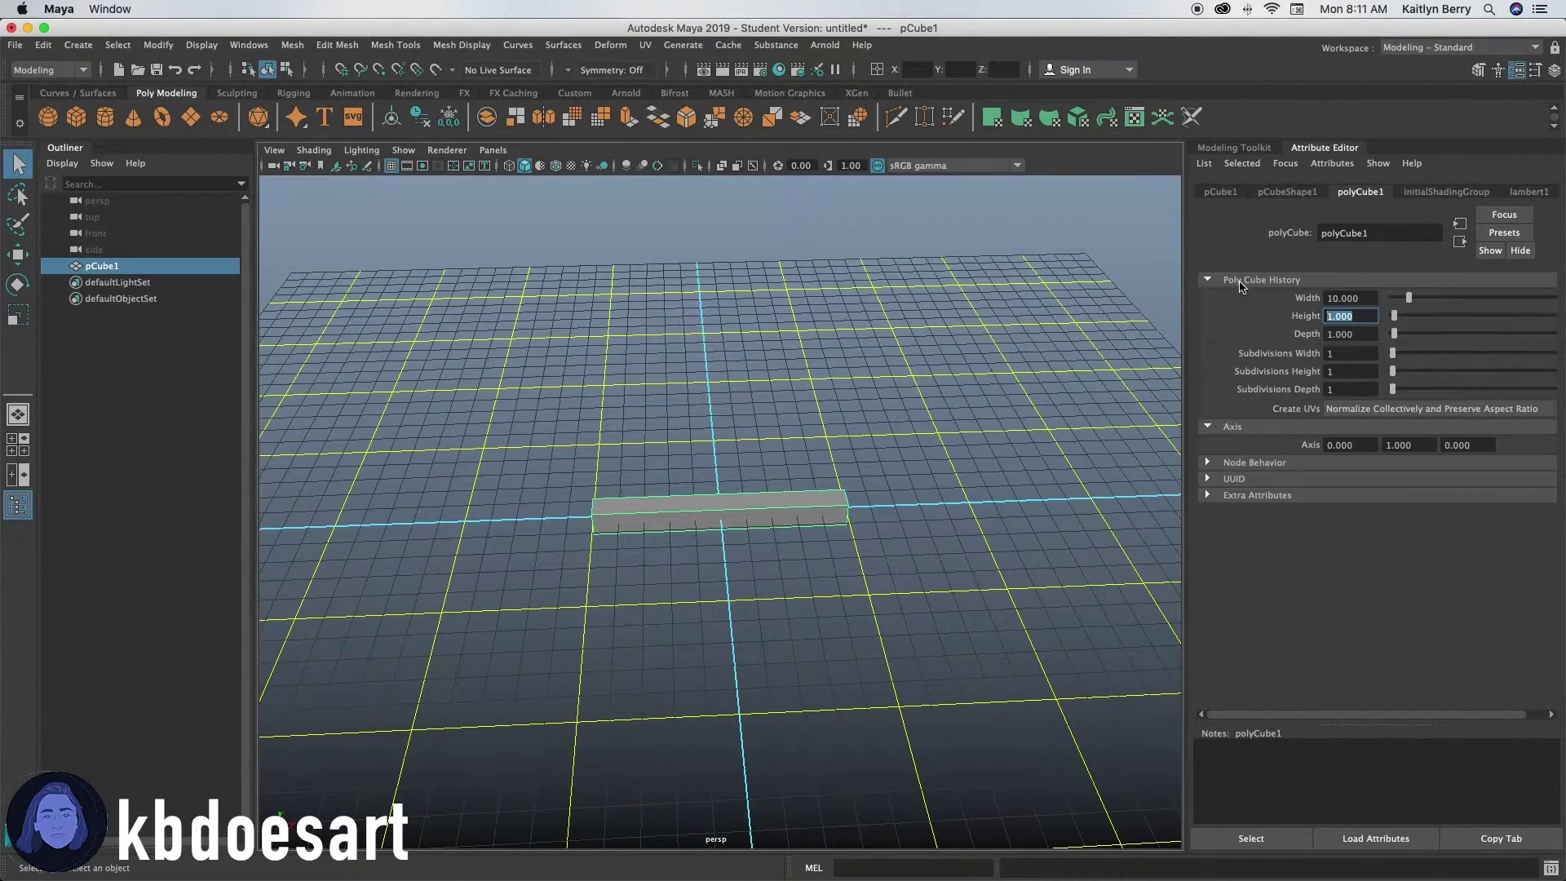
Step: Try heights of 50, 35 and 25 for the cube, and a width of 15
type("50")
key("Return")
key("f")
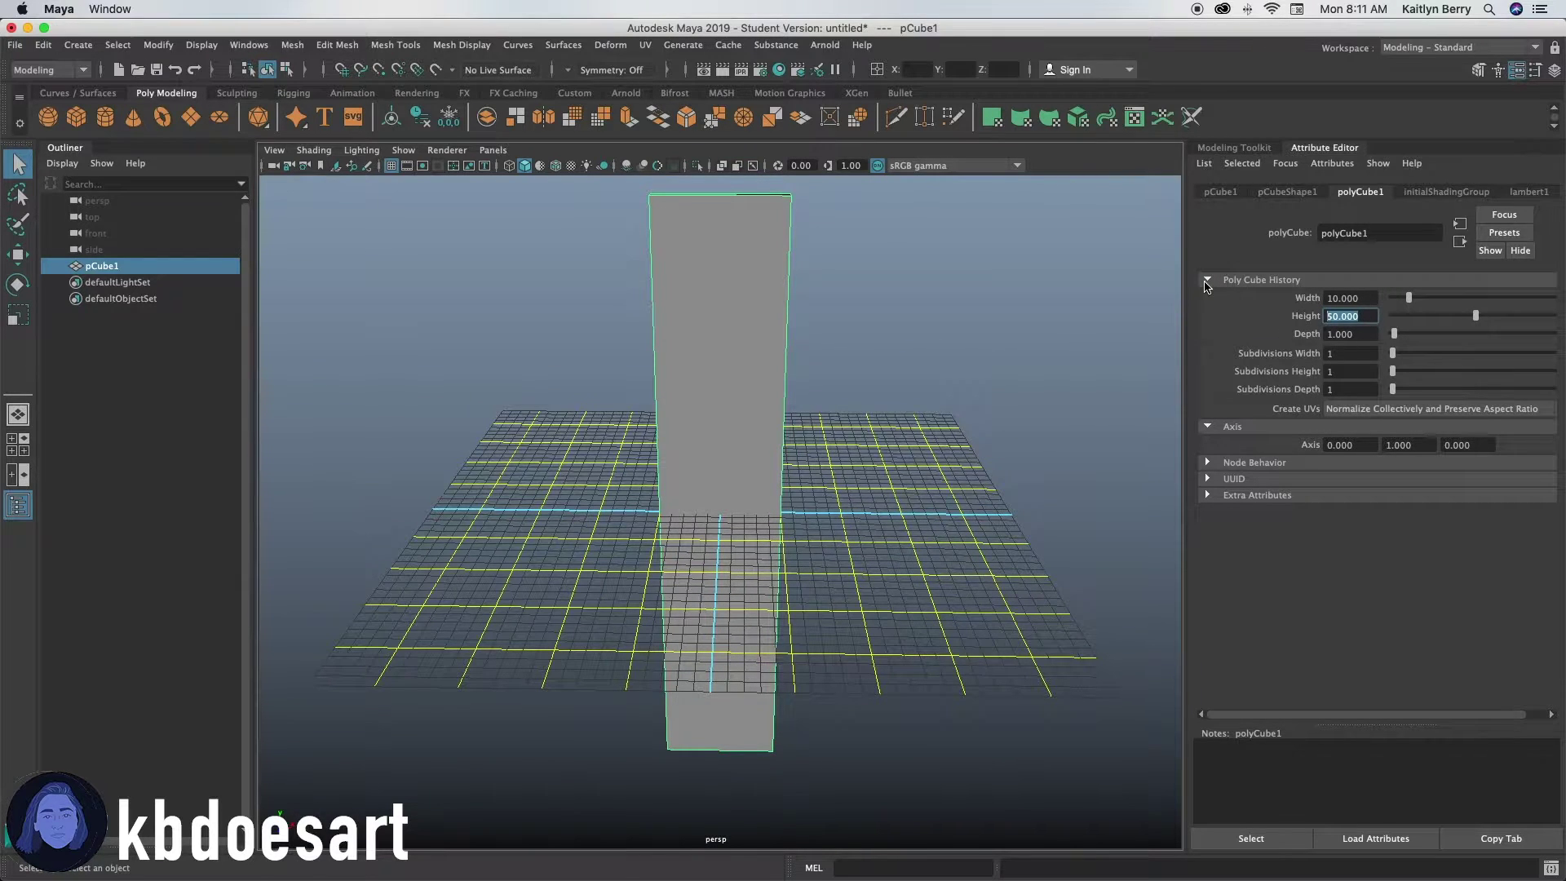
type("35")
key("Return")
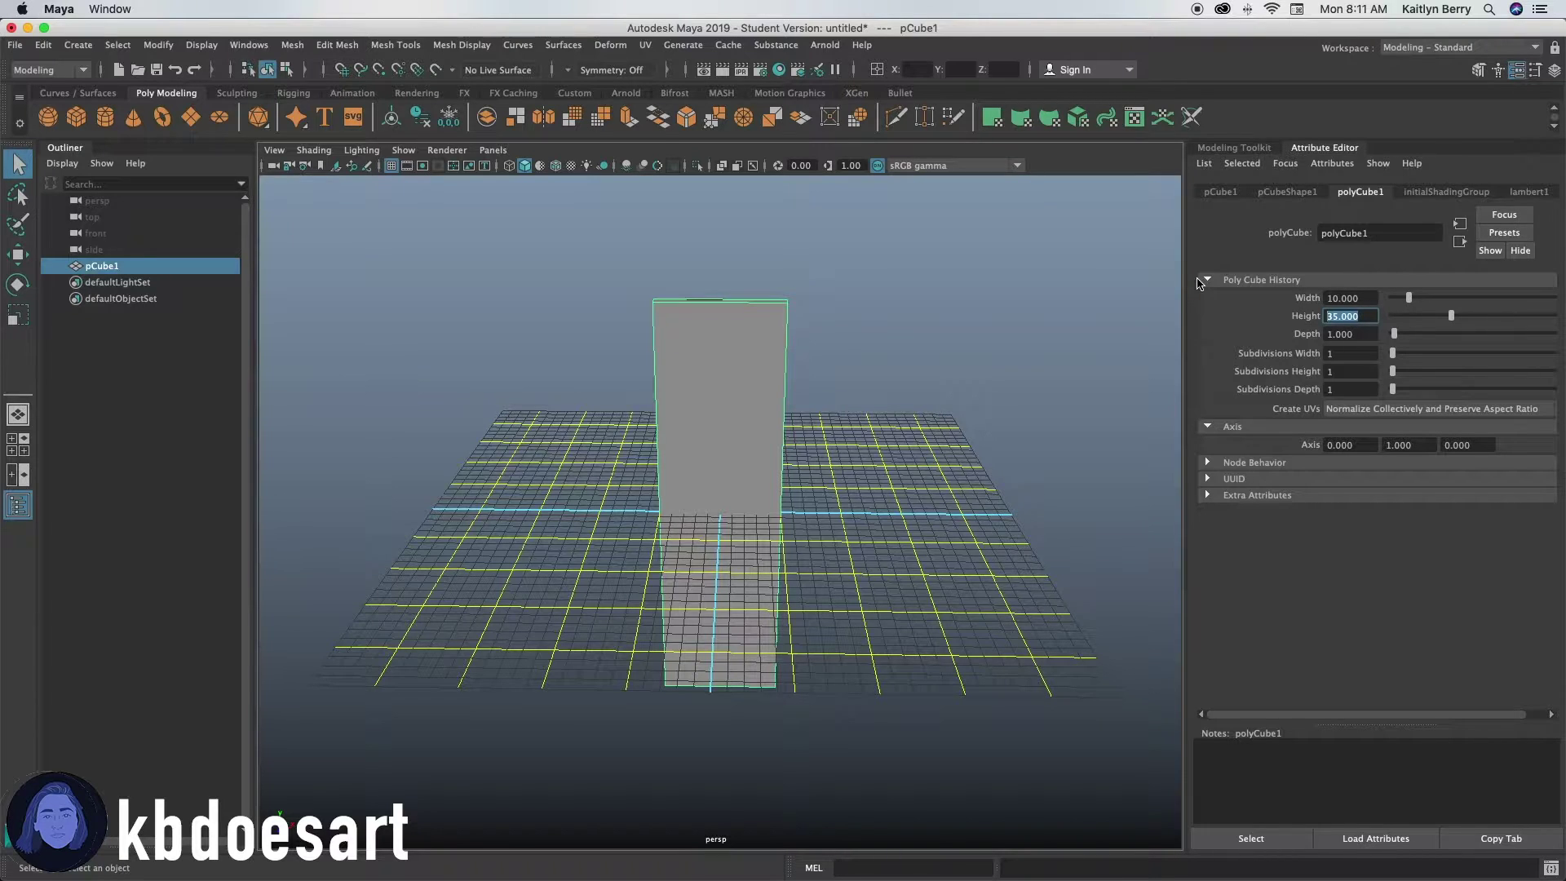
type("25")
key("Return")
left_click_drag(732, 598, 763, 572, "alt")
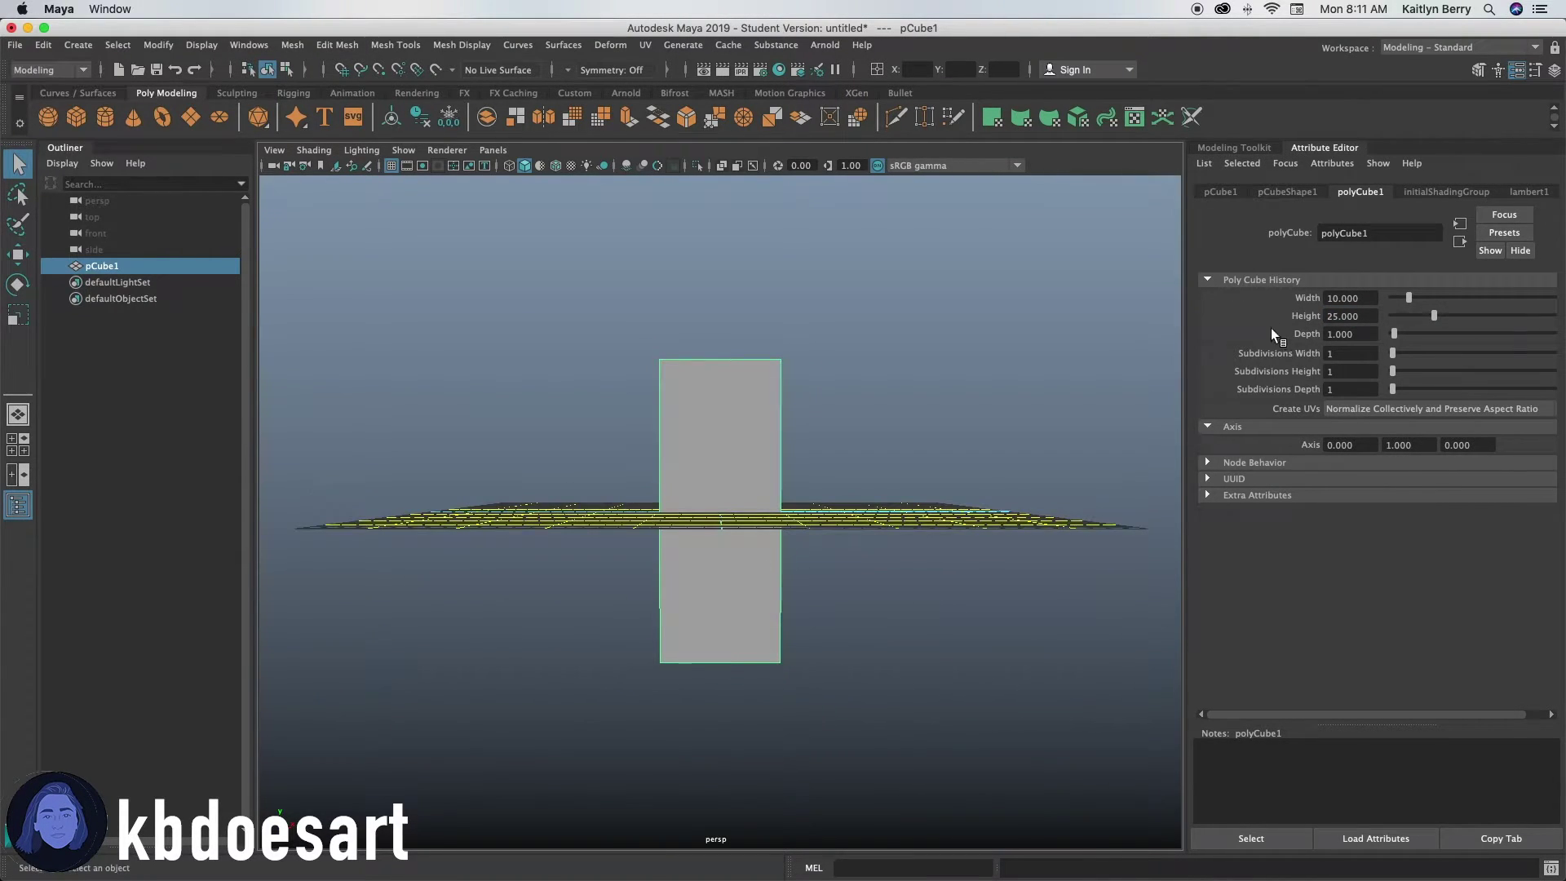
double_click(1372, 301)
type("15")
key("Return")
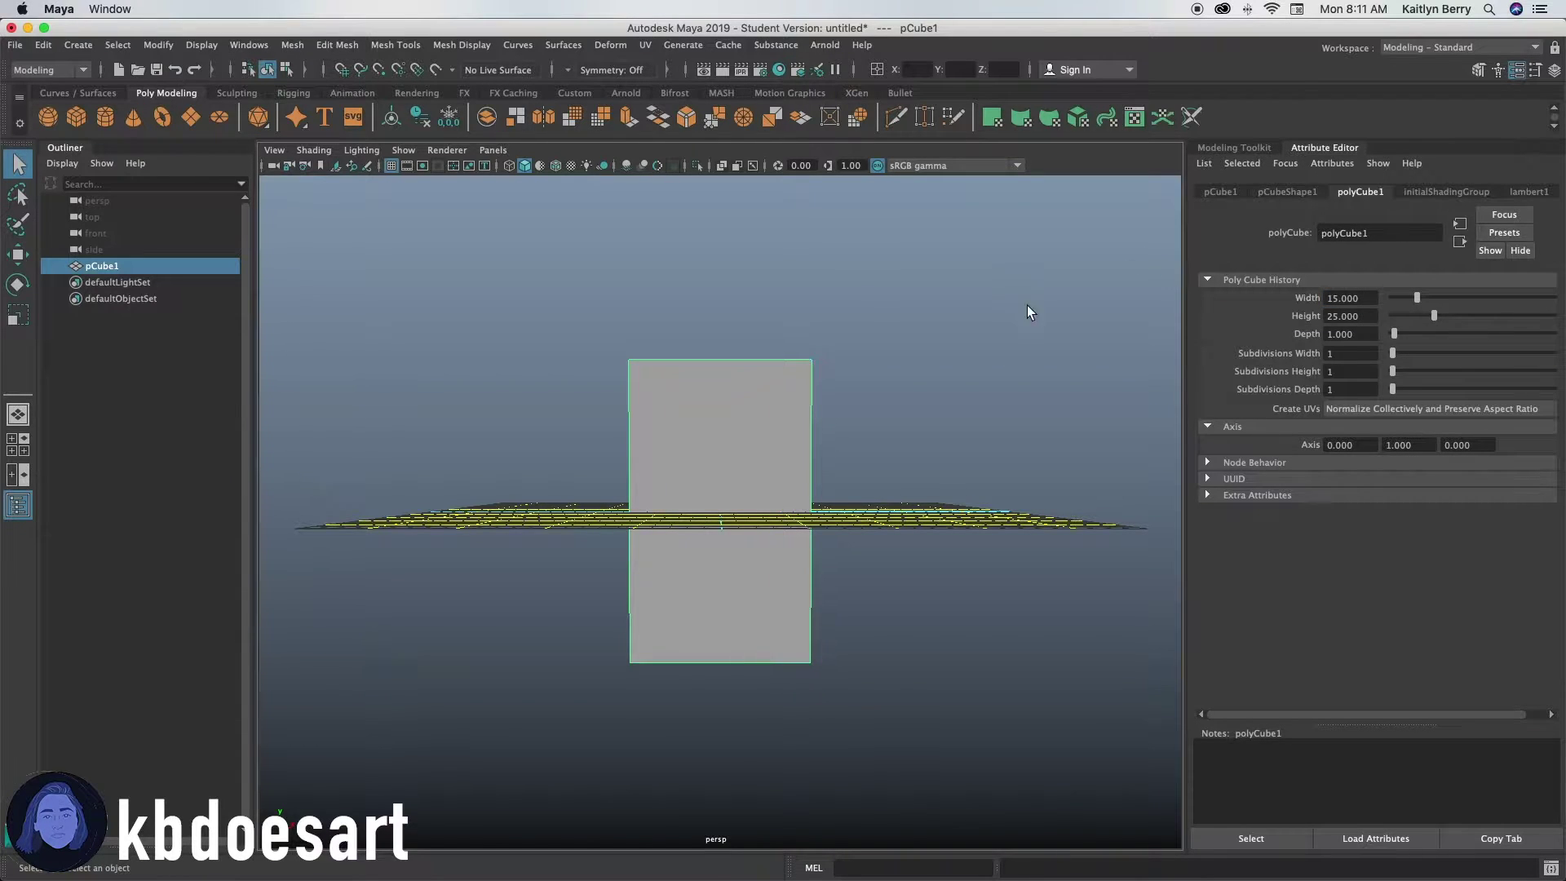
Step: Set the cube's width to 3 and its height to 7
left_click(1372, 294)
type("3")
key("Return")
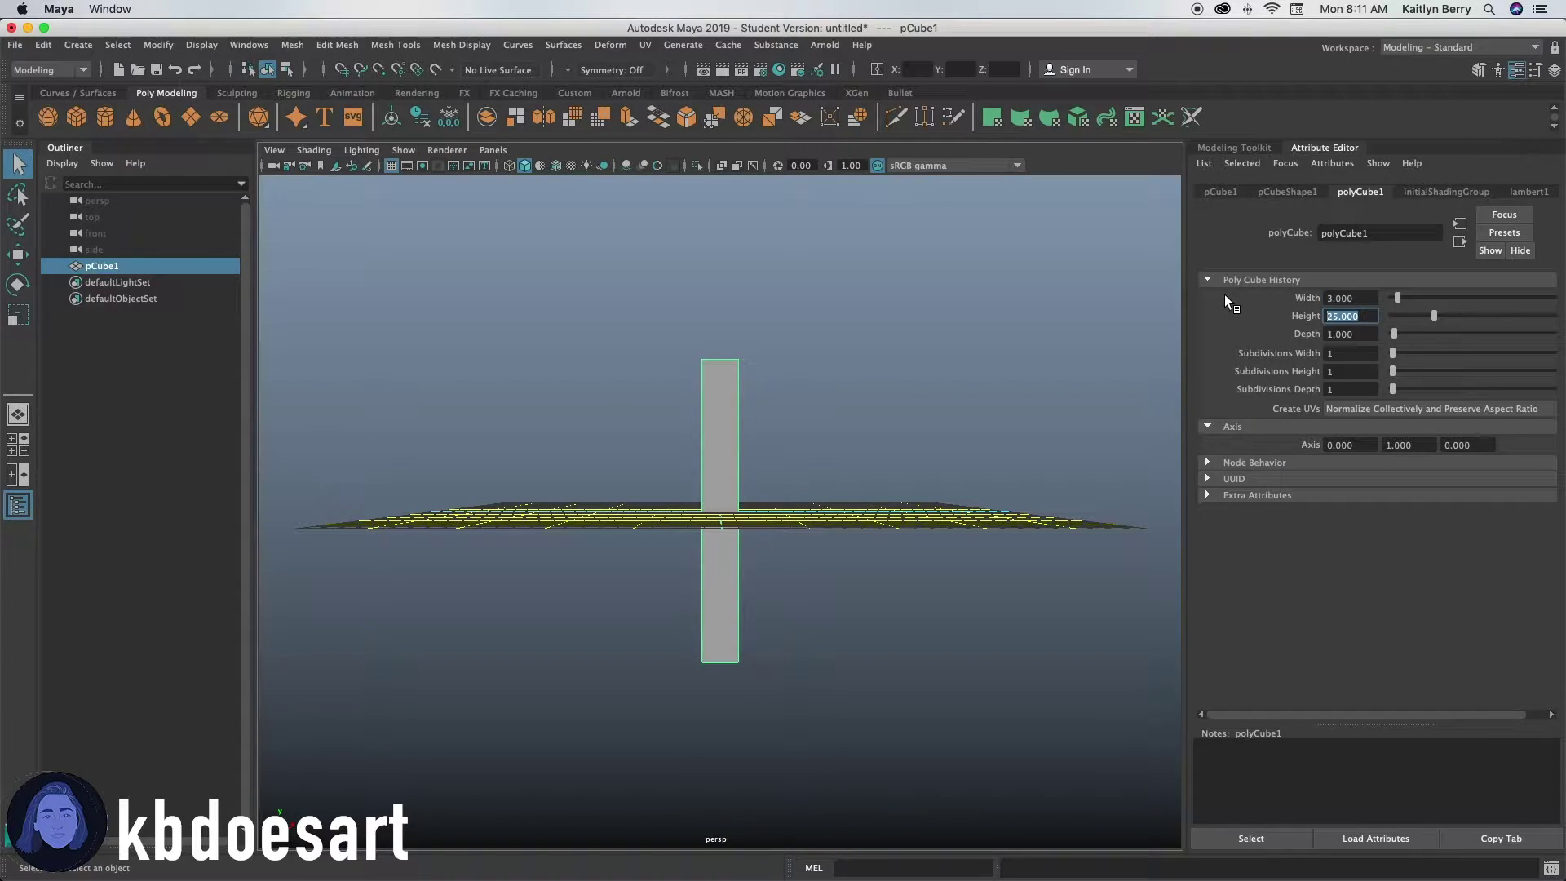
type("7")
key("Return")
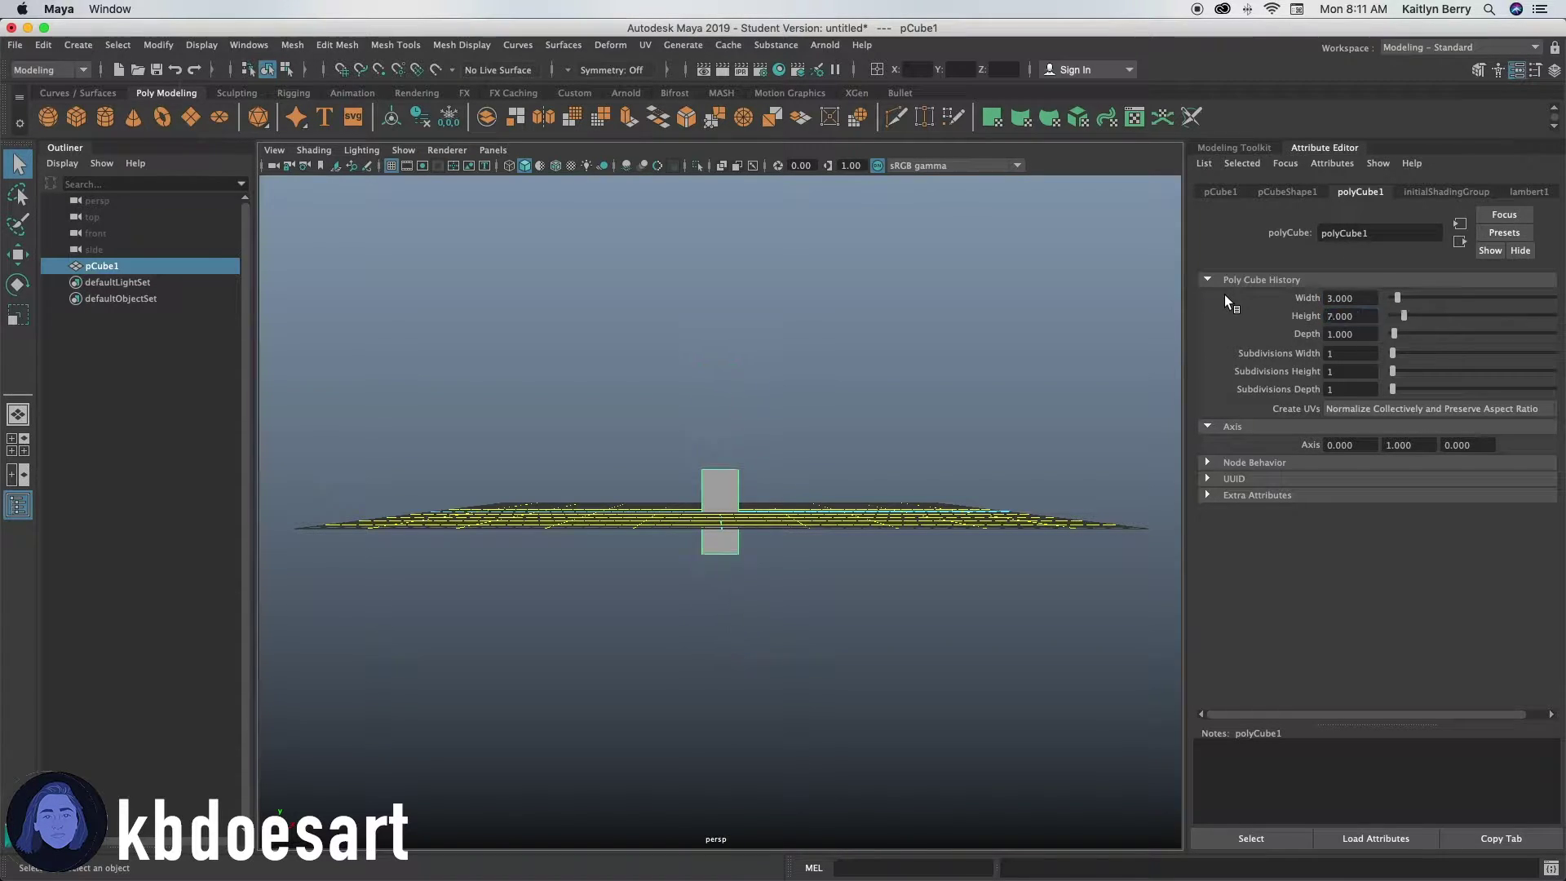
Step: Hide the viewport grid and reduce the cube's depth to 0.5
right_click_drag(979, 400, 976, 526, "alt")
left_click_drag(976, 526, 954, 563, "alt")
right_click_drag(848, 489, 868, 507, "alt")
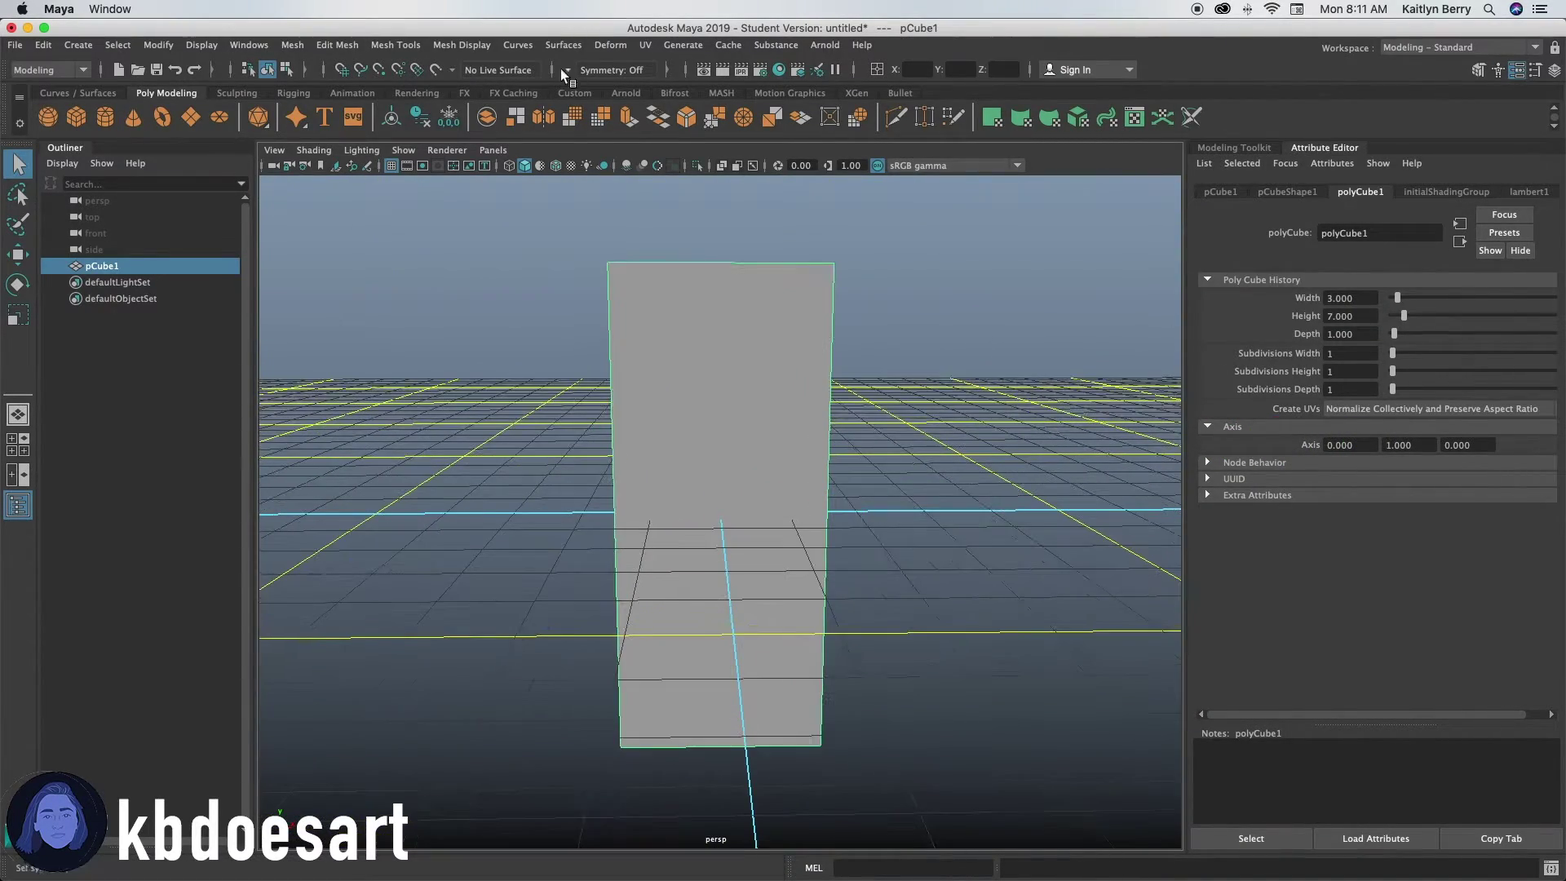
left_click(437, 165)
left_click_drag(823, 445, 774, 445, "alt")
left_click_drag(1234, 349, 1197, 370, "alt")
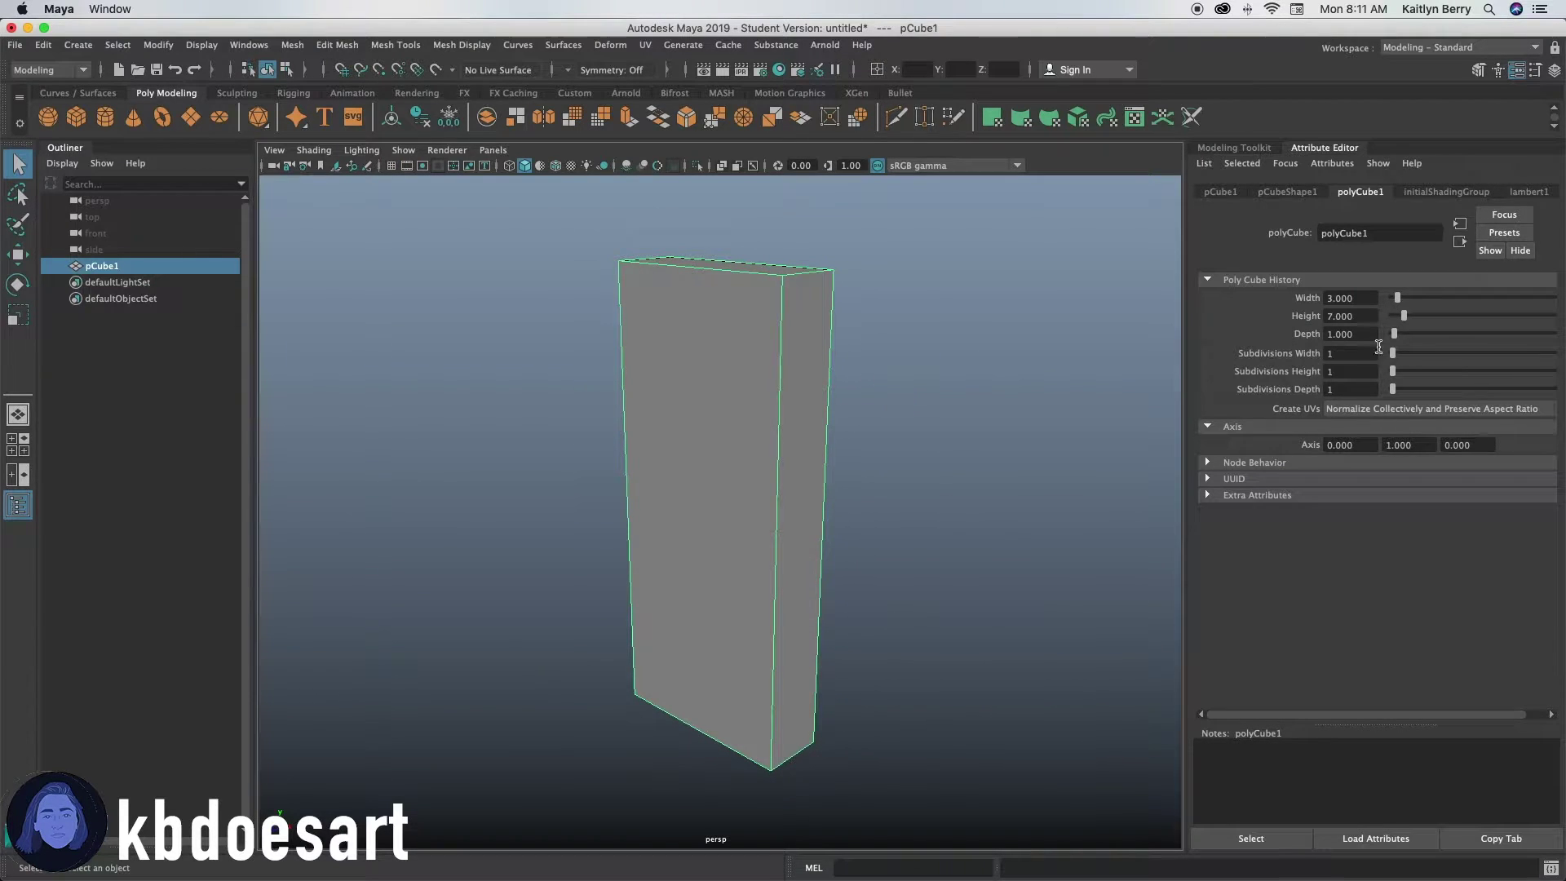
type("0.5")
key("Return")
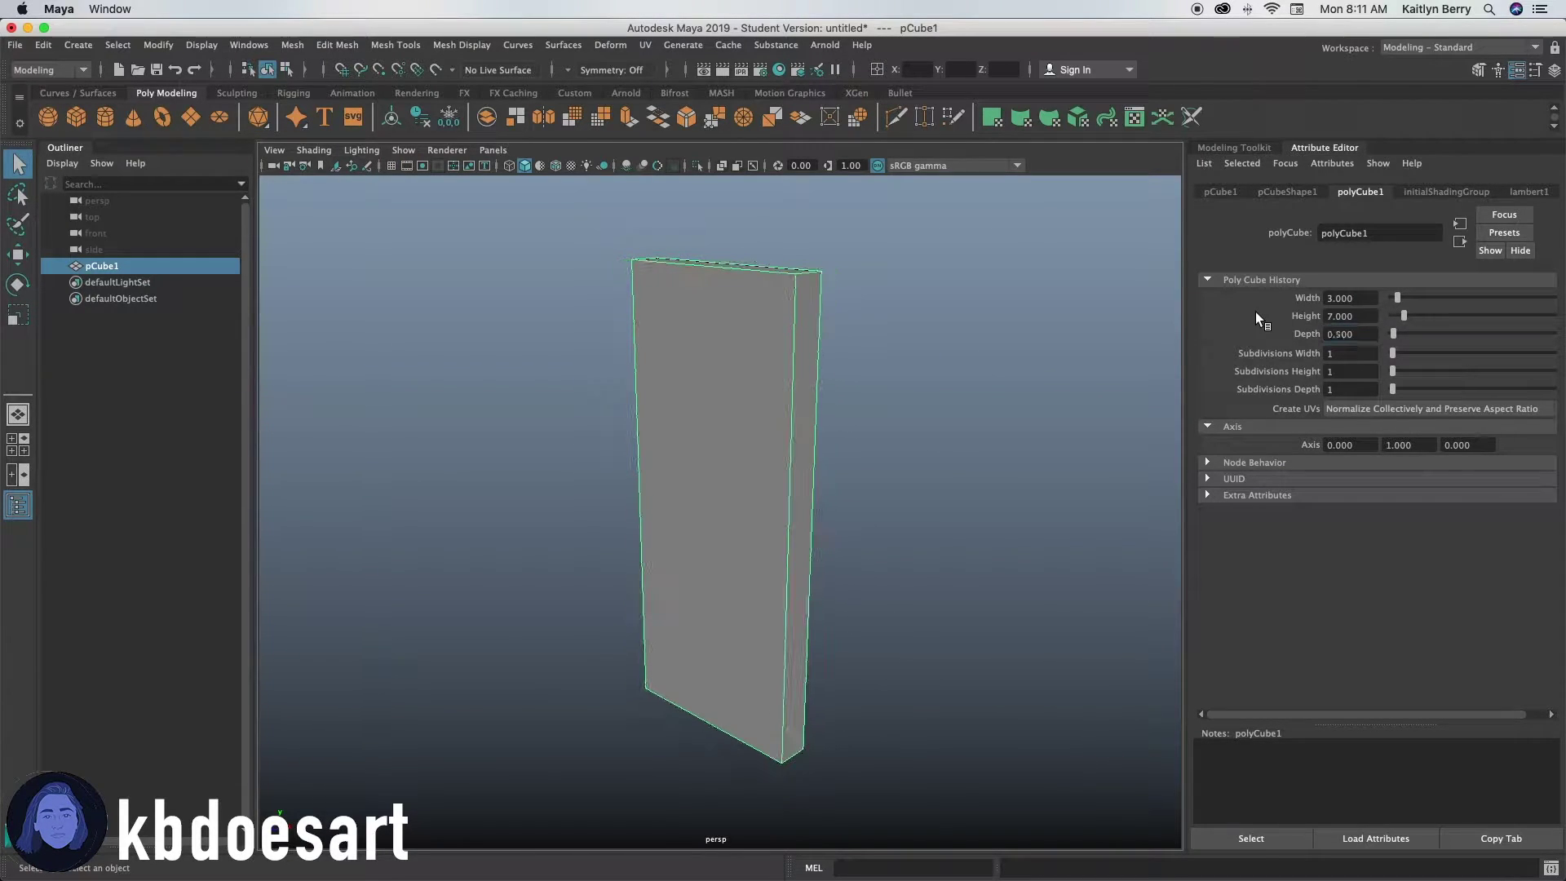
Step: Thin the panel by setting its depth to 0.3
left_click_drag(894, 379, 807, 374, "alt")
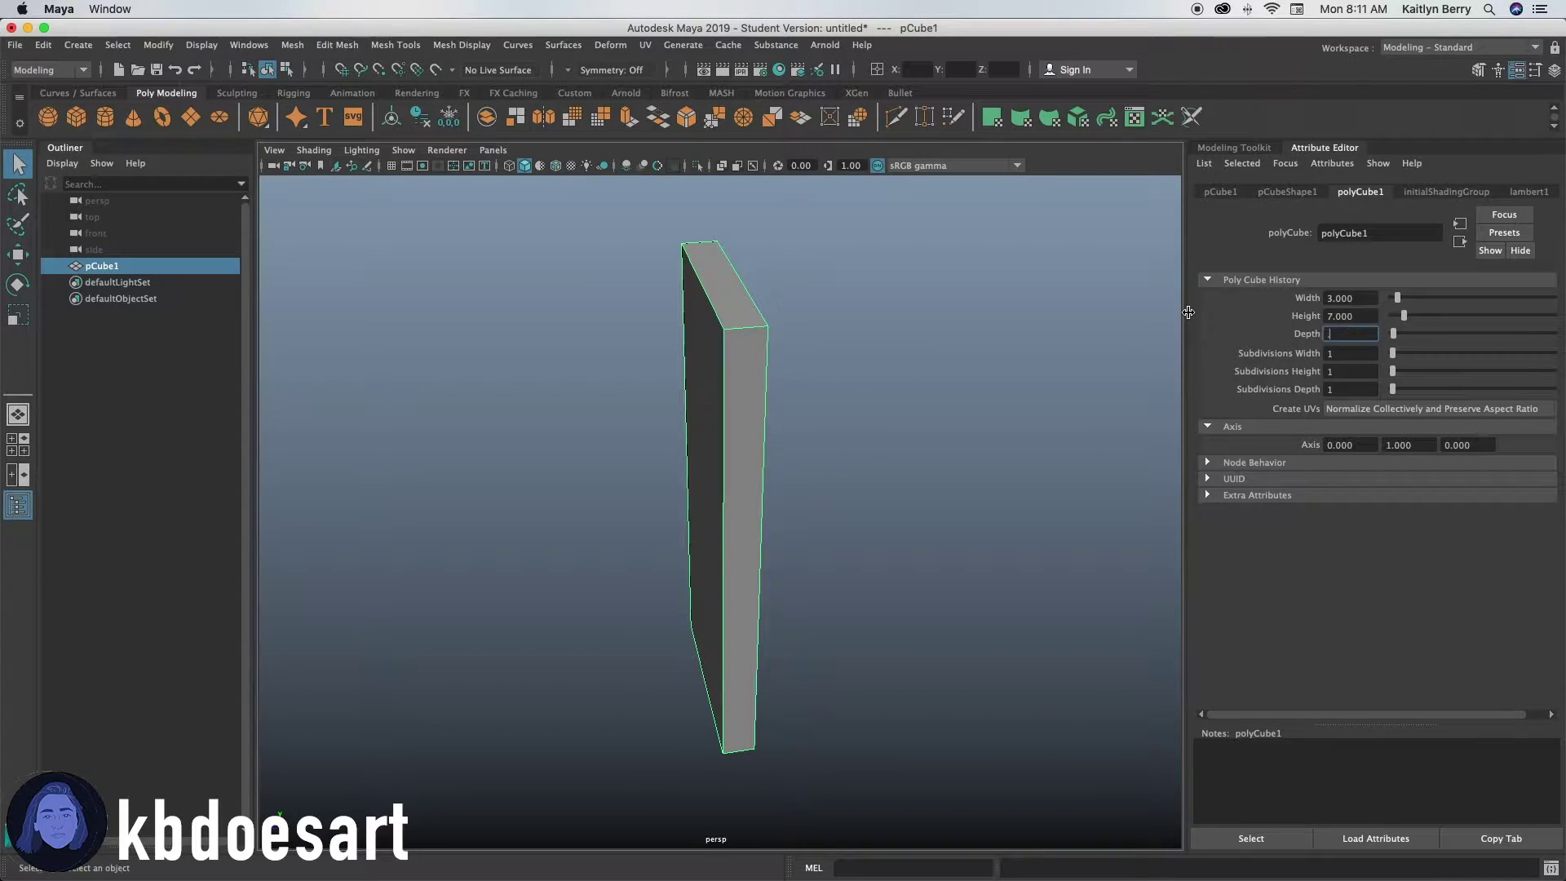
type("0.3")
key("Return")
Step: Subdivide the panel into 6 width subdivisions and 14 height subdivisions
mouse_move(752, 316)
left_mouse_down("alt")
mouse_move(720, 384)
mouse_move(860, 314)
mouse_move(965, 335)
mouse_move(941, 380)
mouse_move(807, 304)
mouse_move(770, 335)
left_mouse_up("alt")
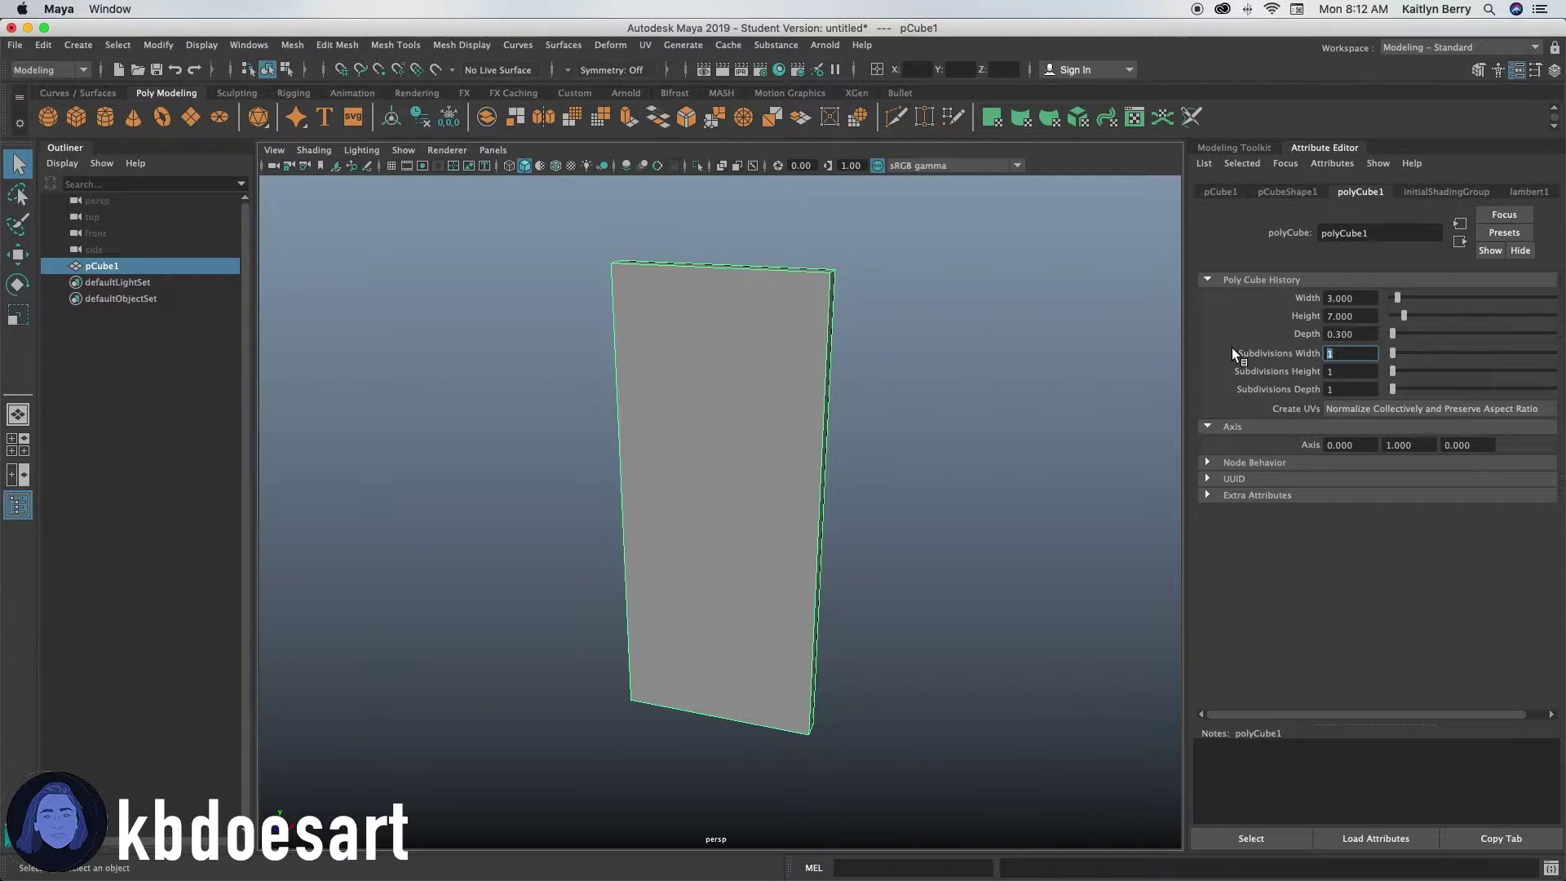
type("6")
key("Return")
left_click(1352, 371)
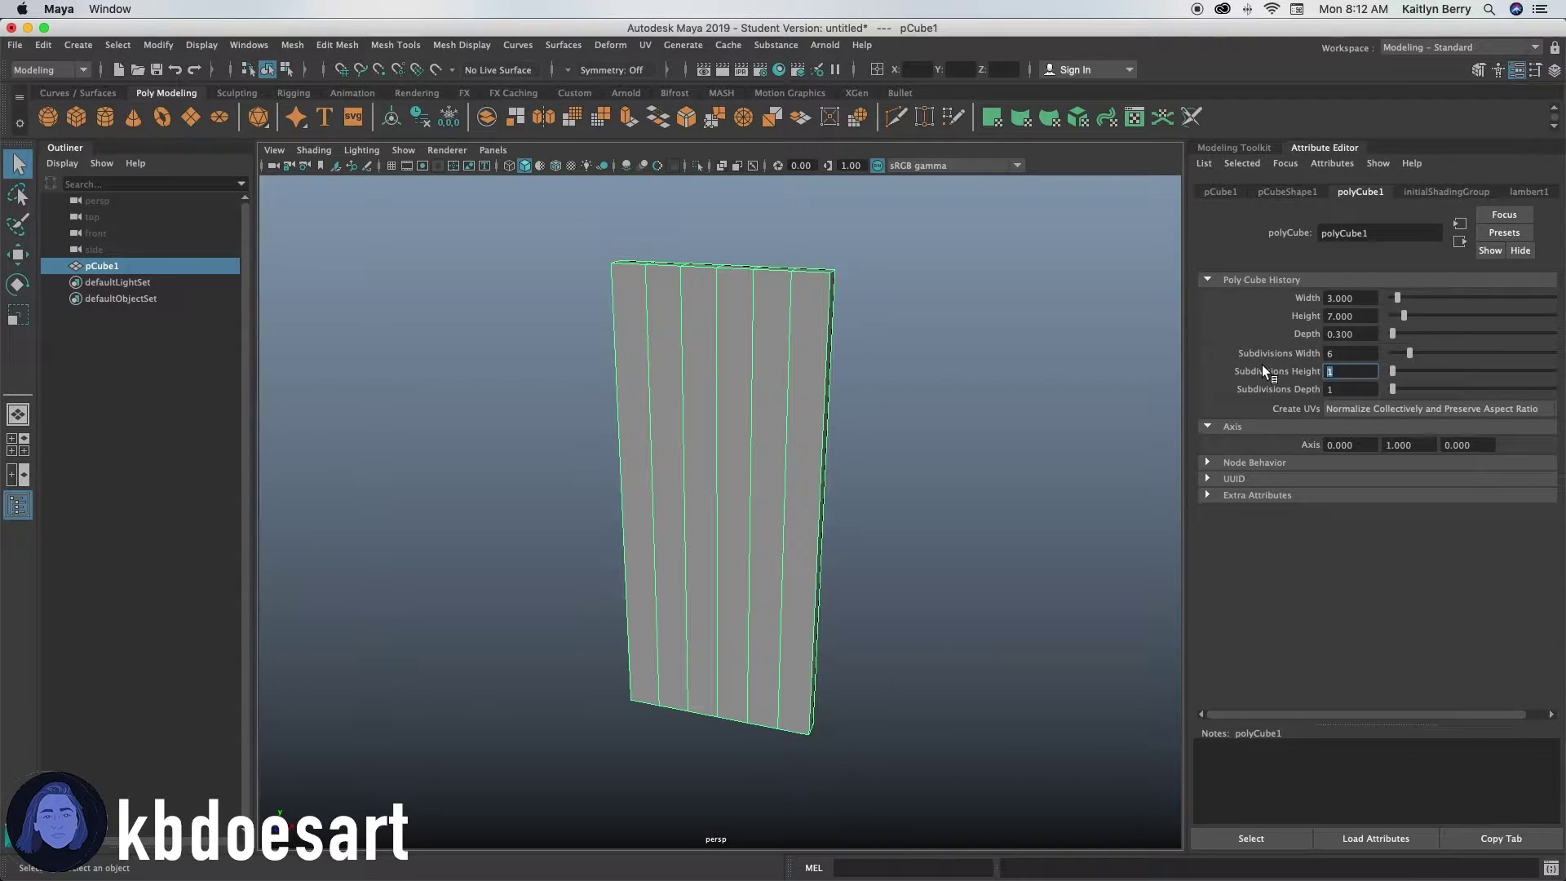
type("14")
key("Return")
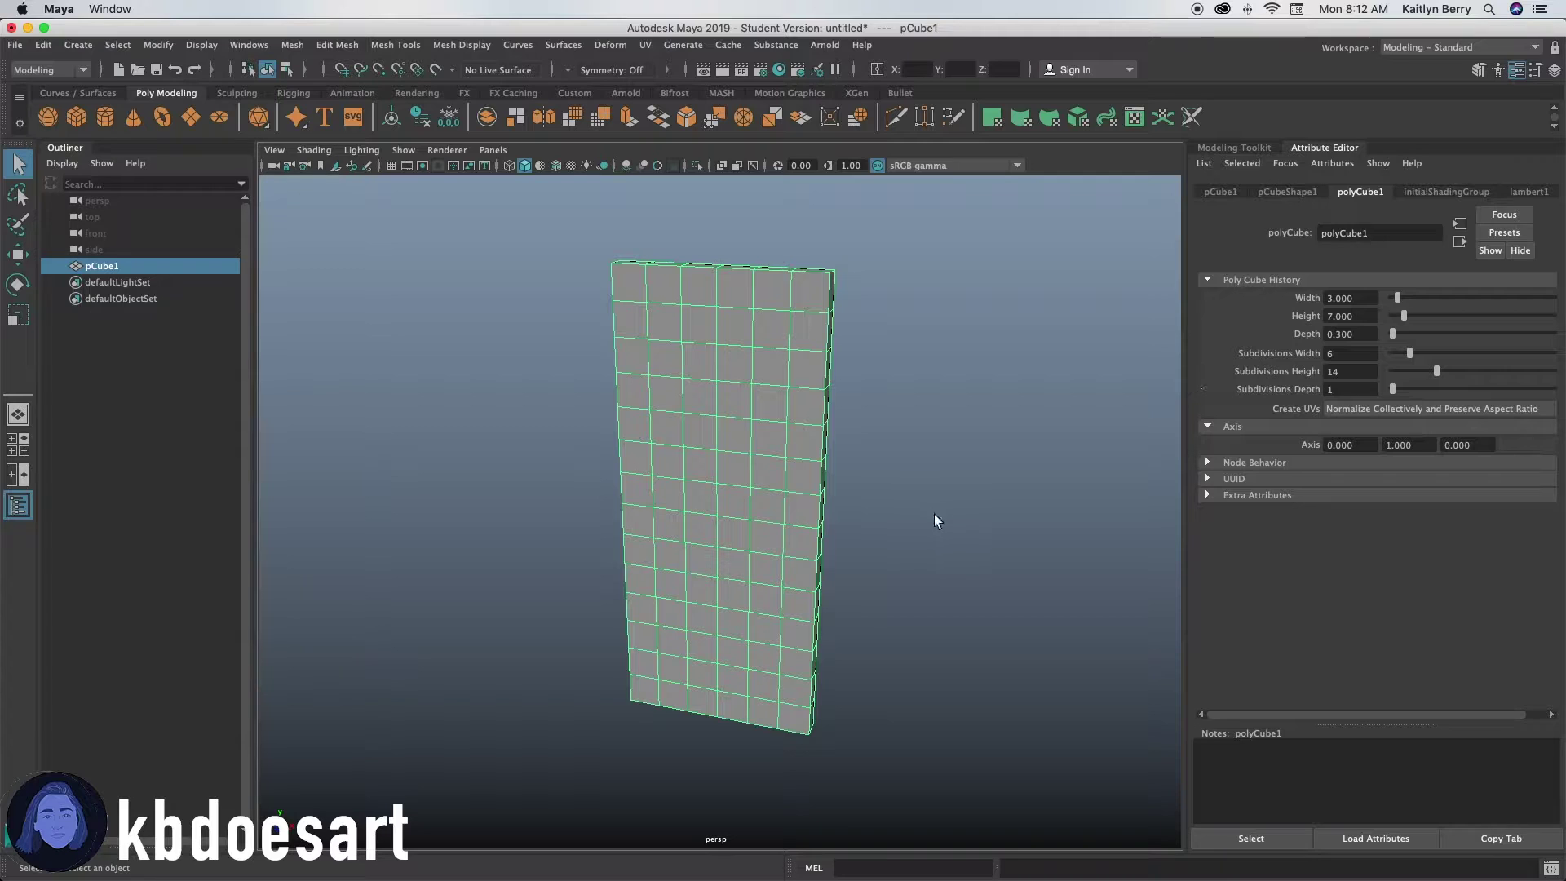
left_click_drag(936, 519, 762, 411, "alt")
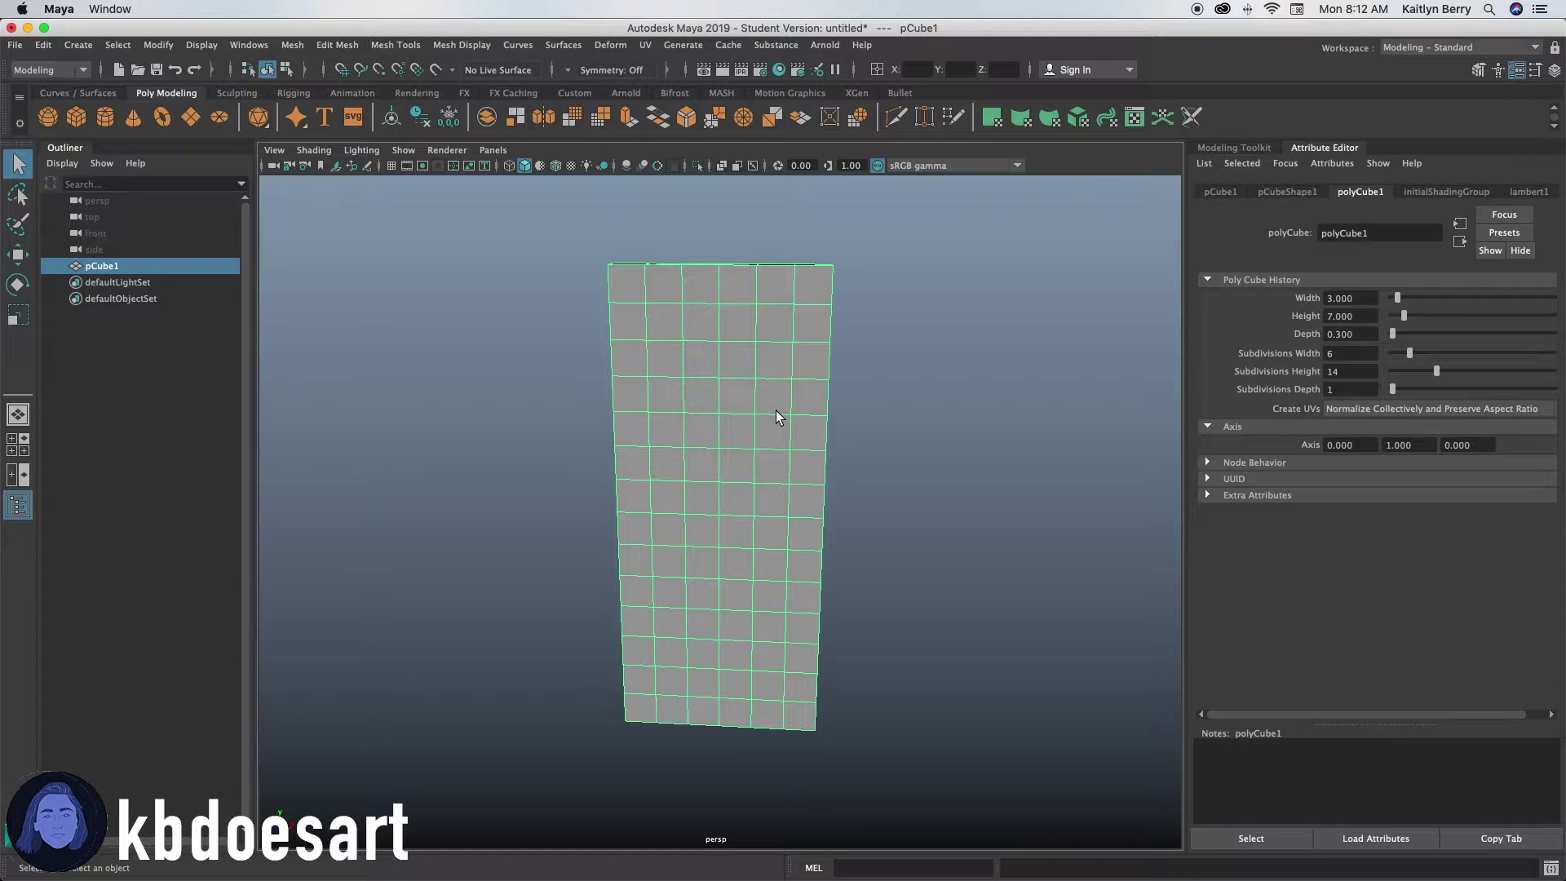
left_click_drag(693, 465, 699, 461, "alt")
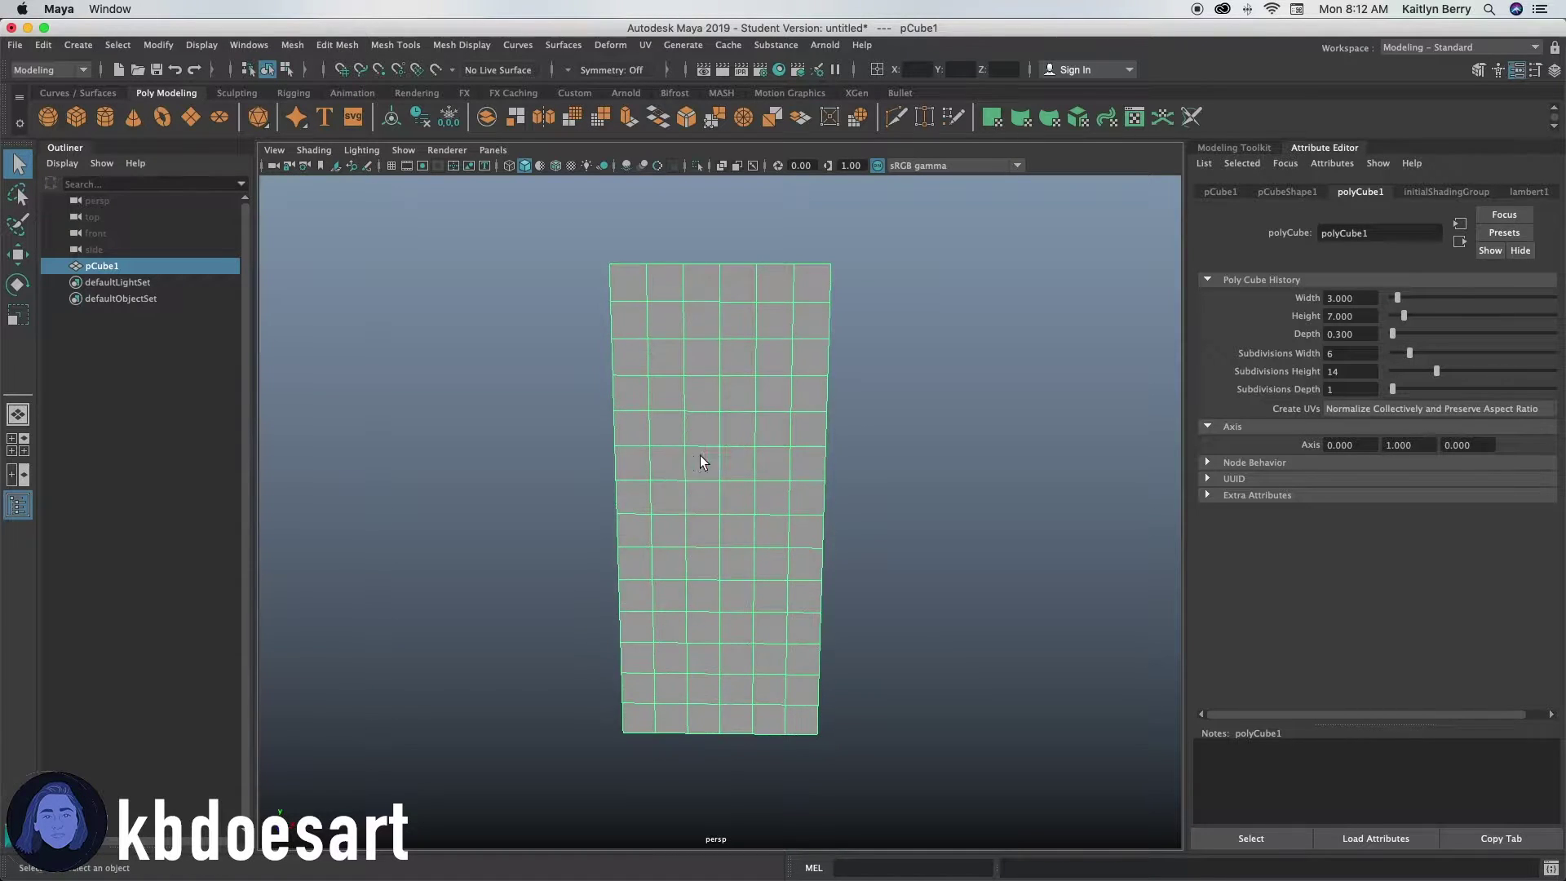
Step: Create a second polygon cube with width 3, height 7 and depth 0.3
left_click(79, 118)
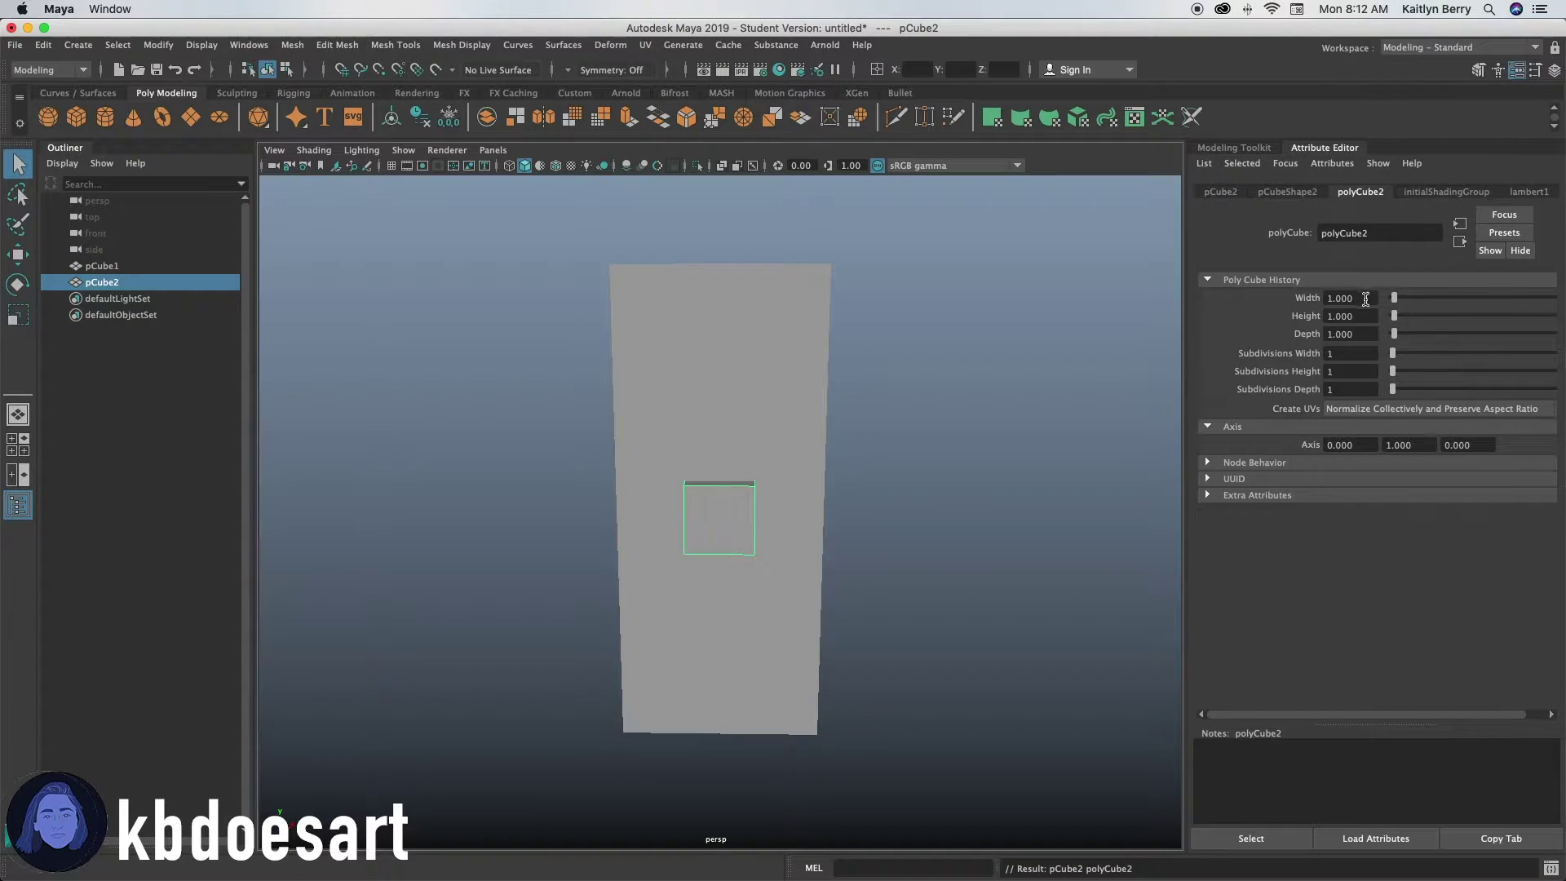
left_click_drag(1365, 299, 1229, 288)
type("3")
key("Return")
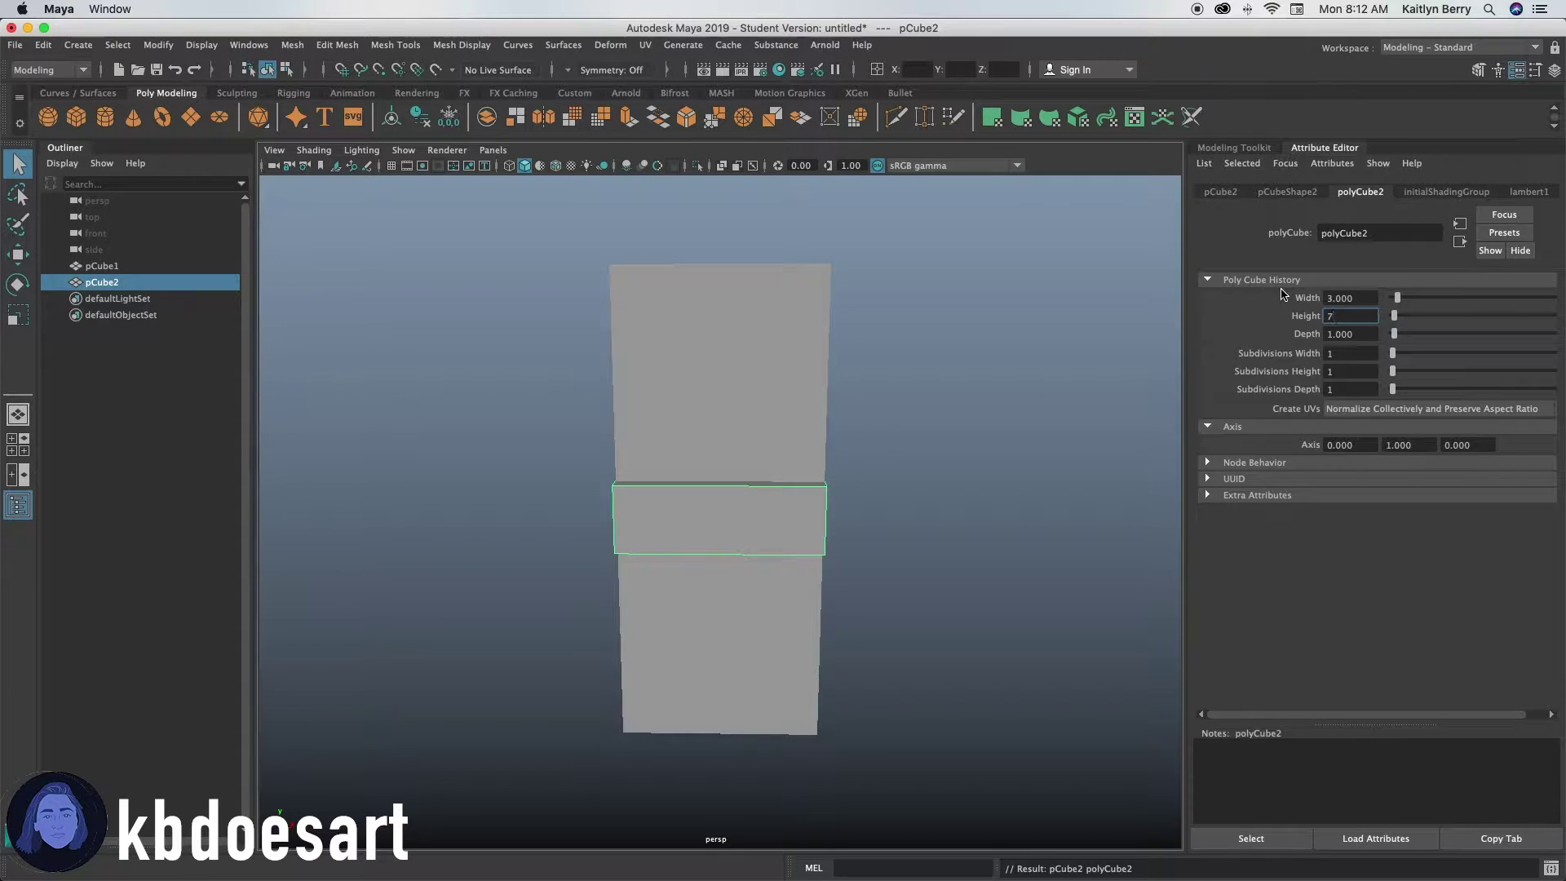
key("Return")
left_click_drag(581, 367, 718, 401, "alt")
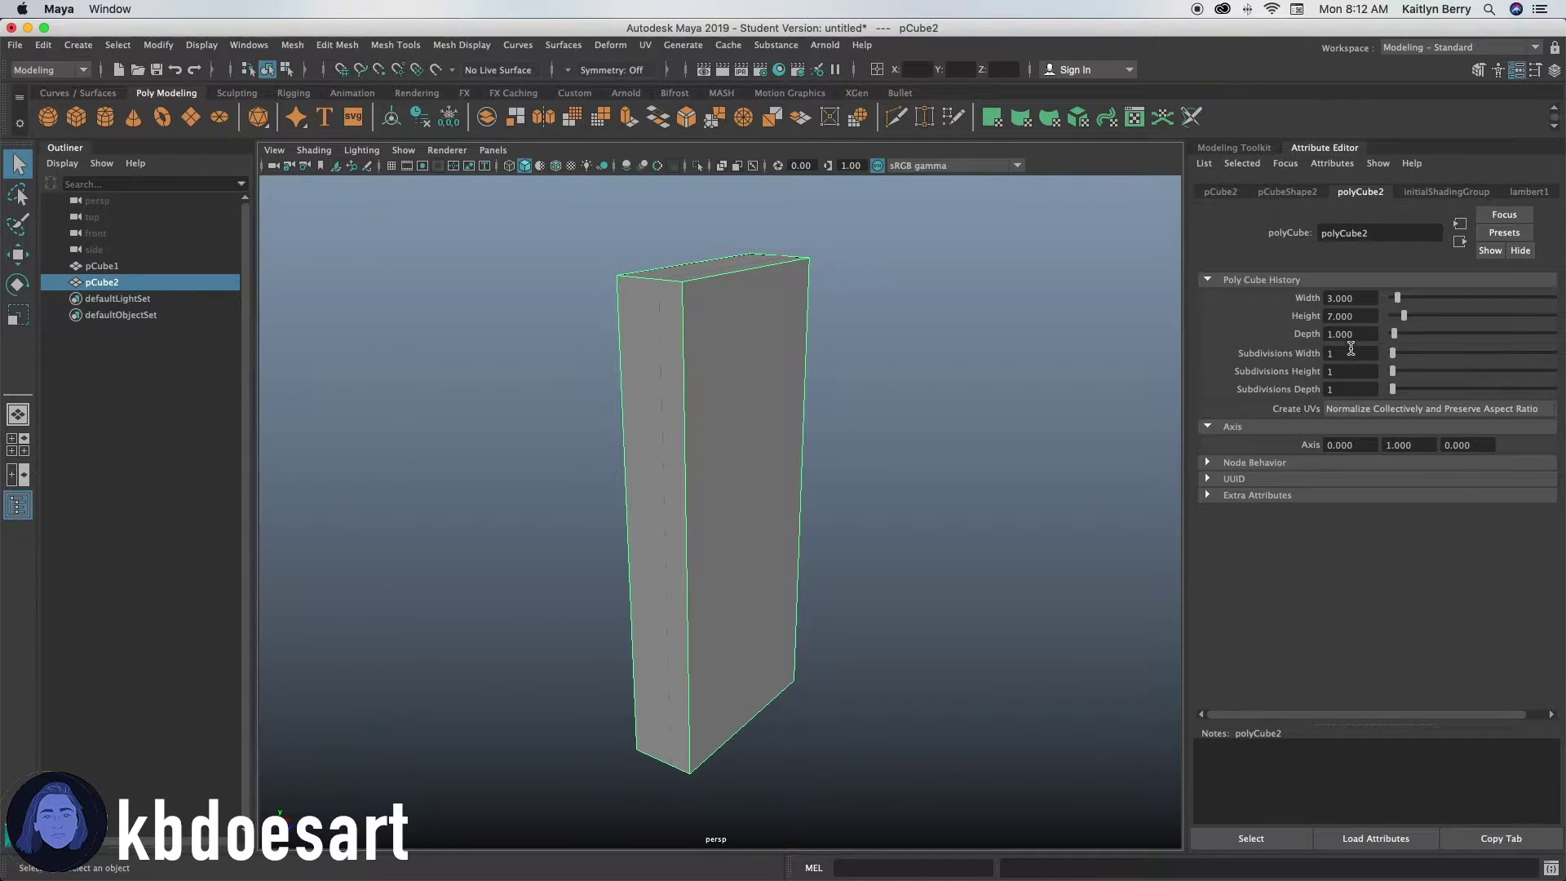
type(".3")
key("Return")
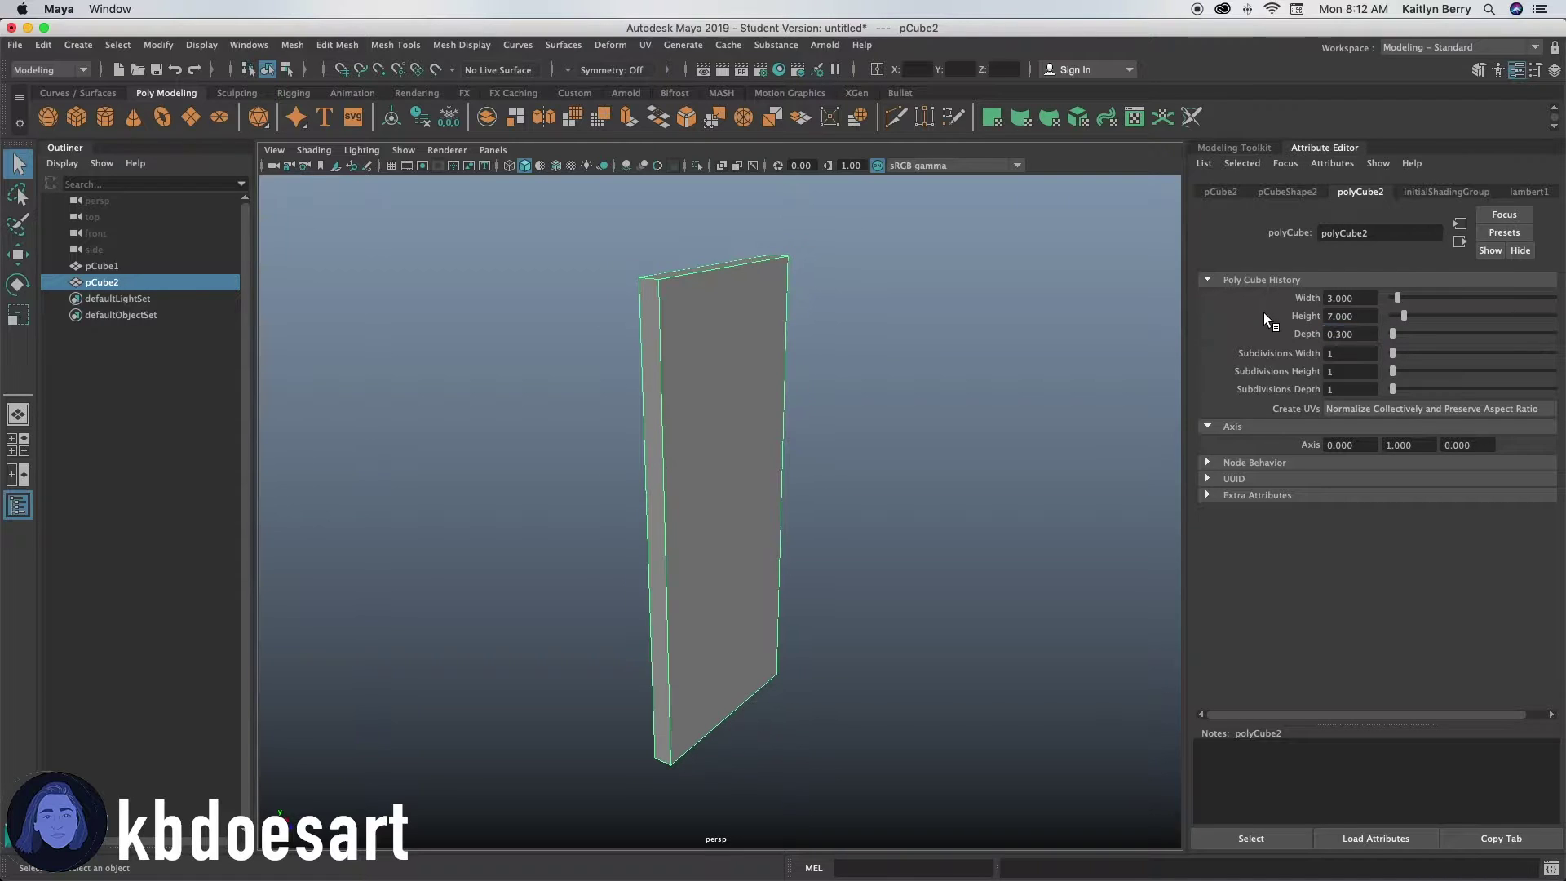
Step: Try a depth of 0.35 on the second cube, show the viewport grid, and set the depth to 0.5
left_click_drag(637, 372, 510, 391, "alt")
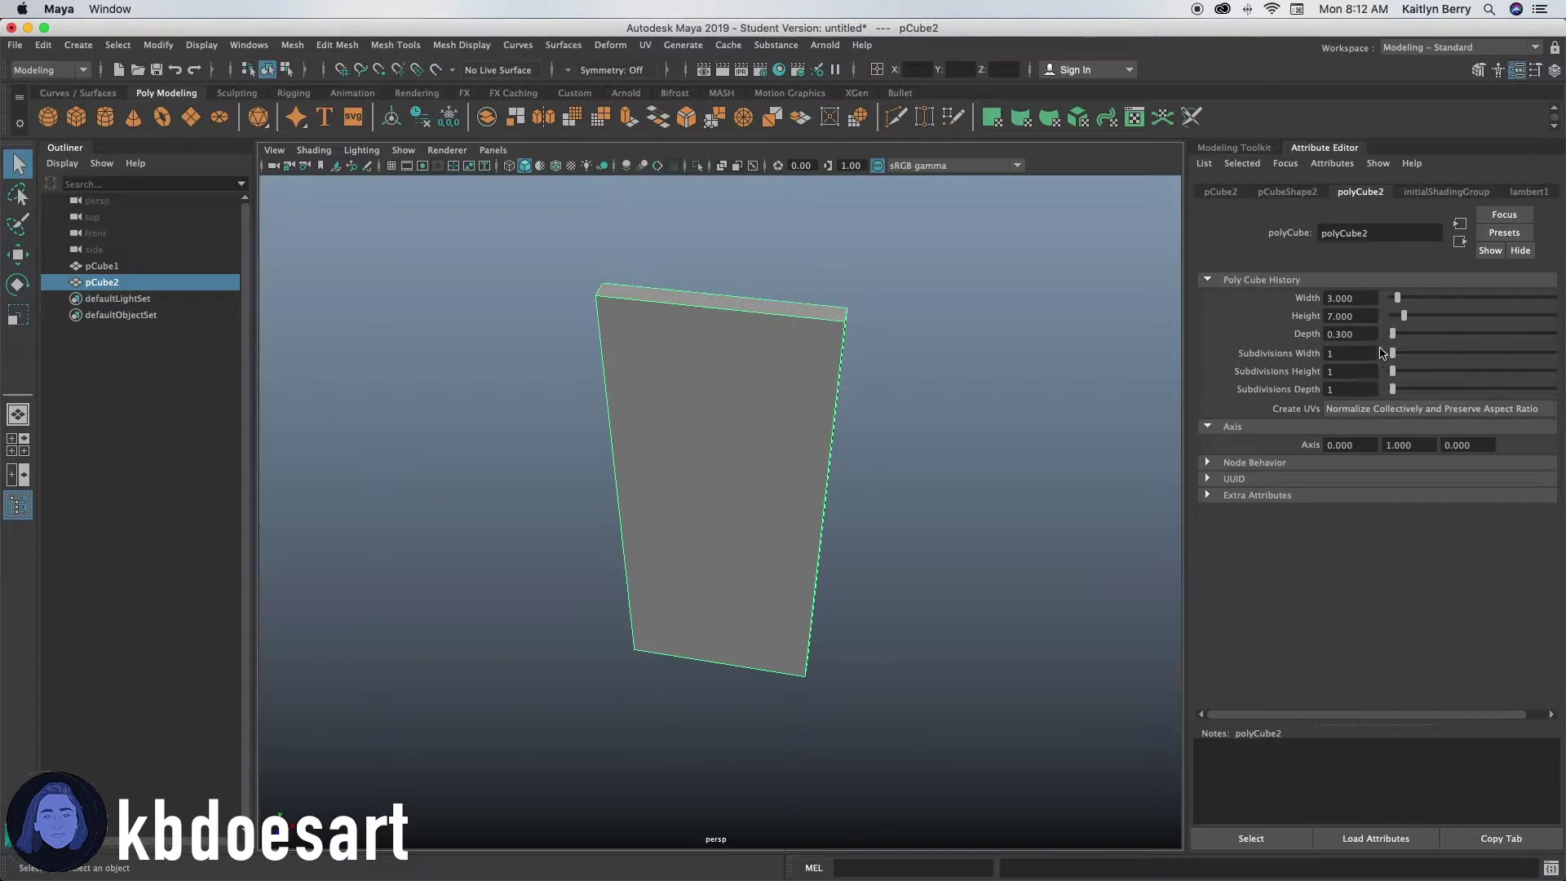
type(".35")
key("Return")
left_click_drag(804, 383, 760, 322, "alt")
left_click(391, 166)
left_click_drag(605, 237, 926, 391, "alt")
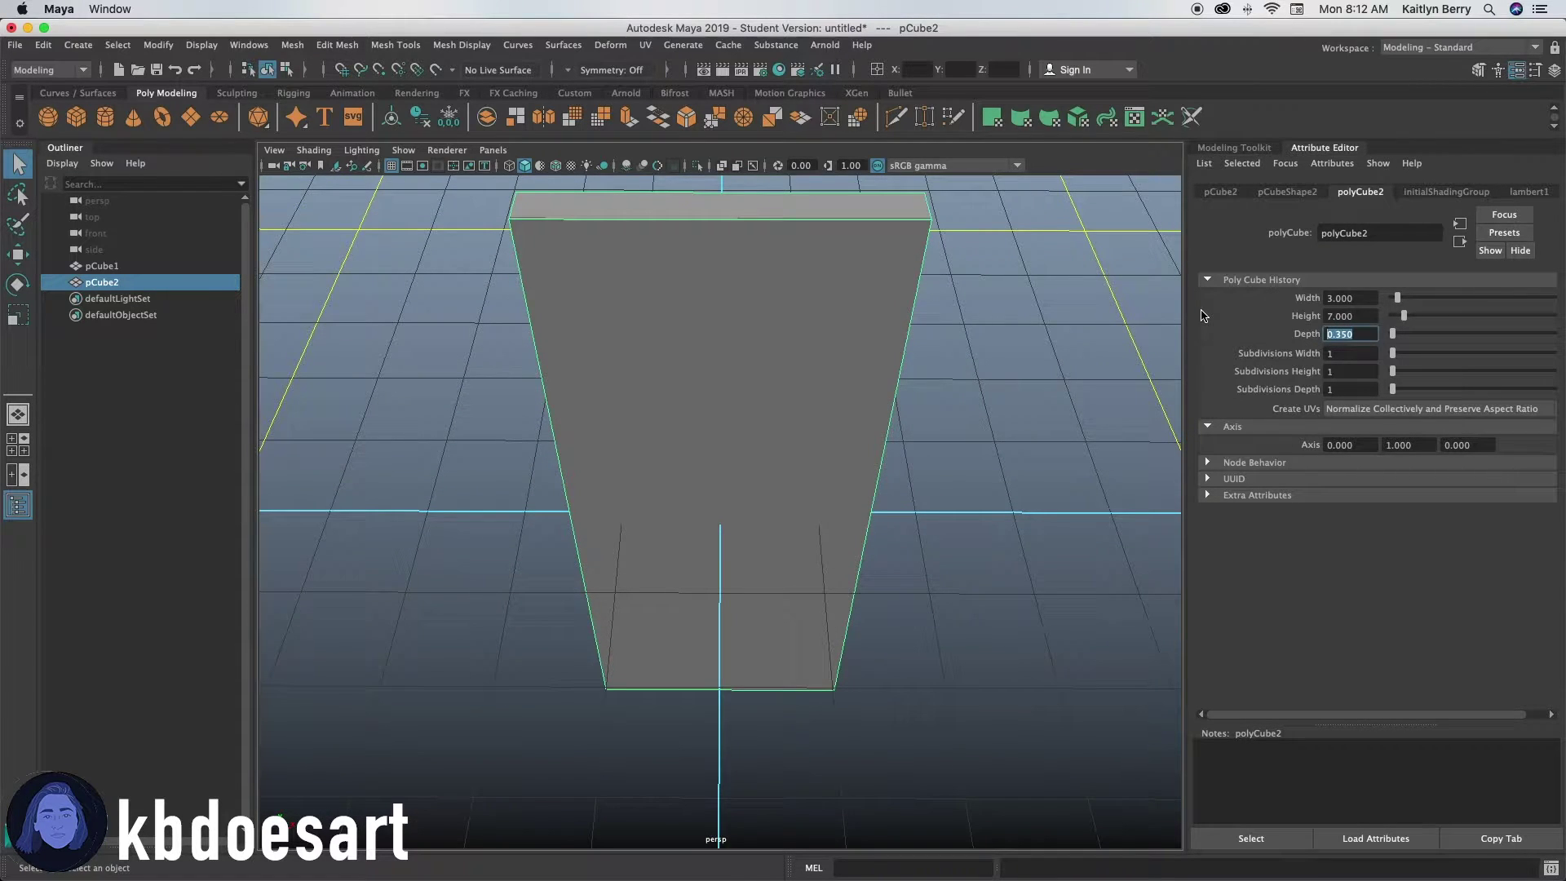
type("0.5")
key("Return")
left_click_drag(836, 424, 783, 378, "alt")
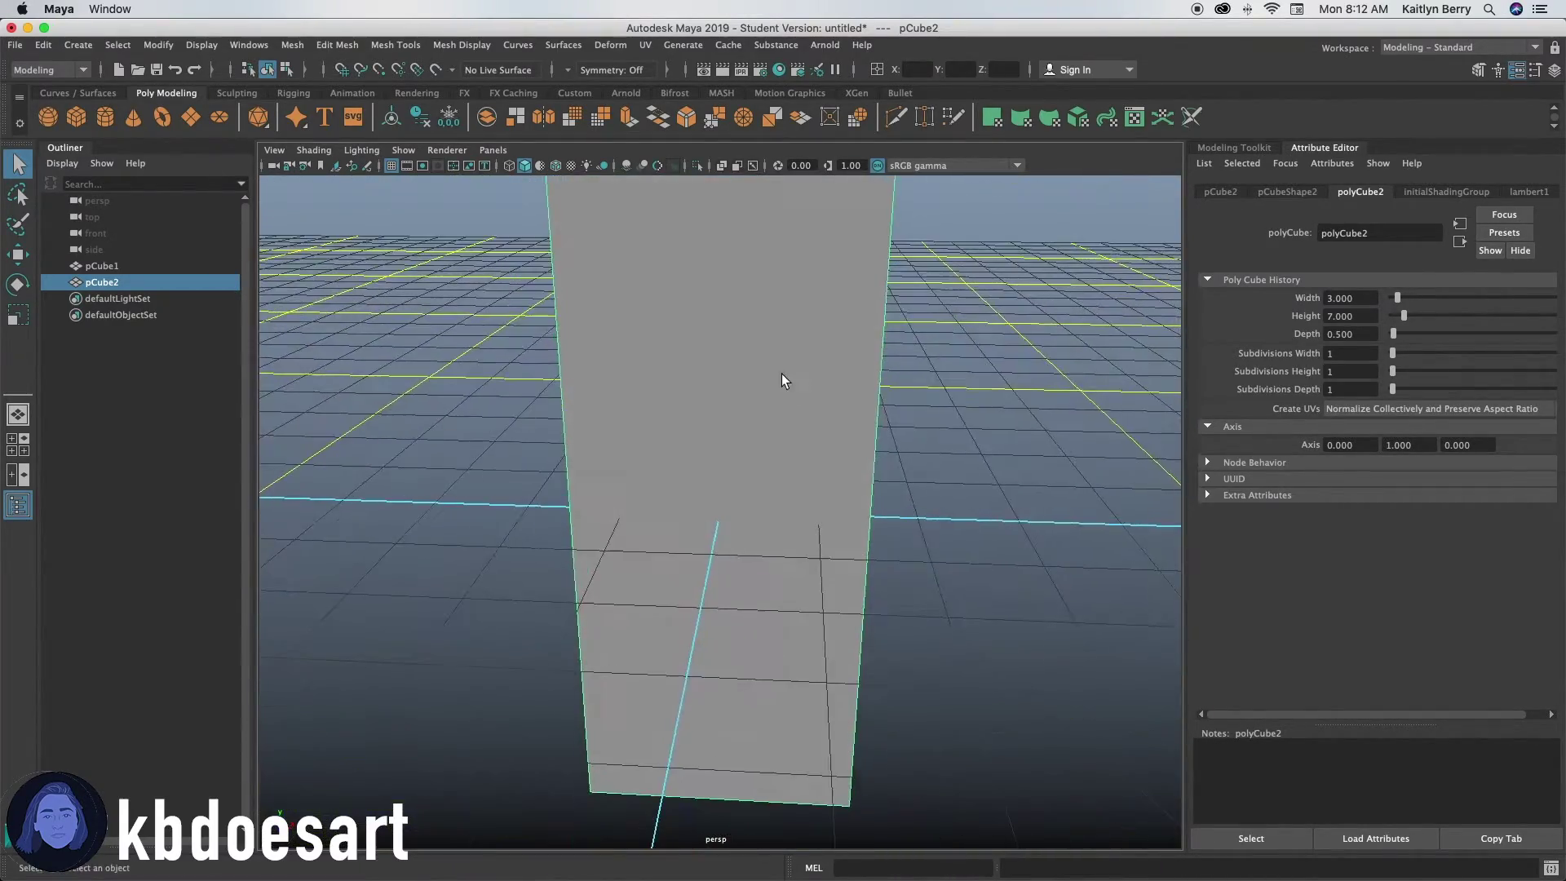
Step: Delete the large front and back faces of the second cube
scroll(868, 380, "down", 2)
right_click_drag(736, 356, 724, 397)
left_click(747, 379)
key("Delete")
left_click(930, 430)
left_click_drag(930, 429, 785, 417, "alt")
left_click(707, 414)
key("Delete")
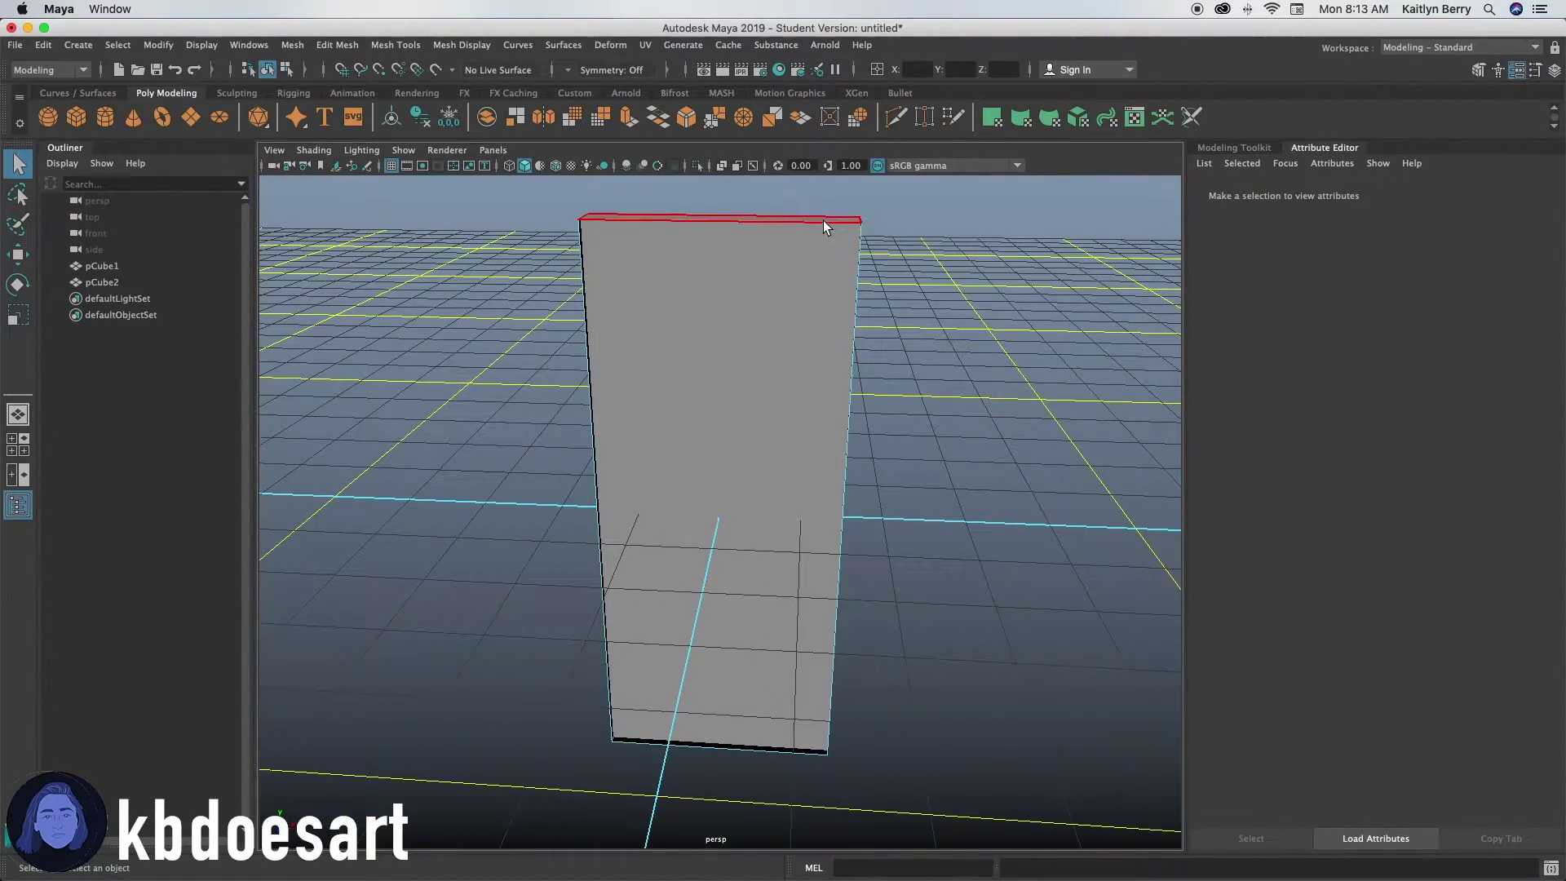
Step: Scale the hollowed second cube slightly along its height and hide the viewport grid
right_click_drag(824, 220, 871, 205)
key("r")
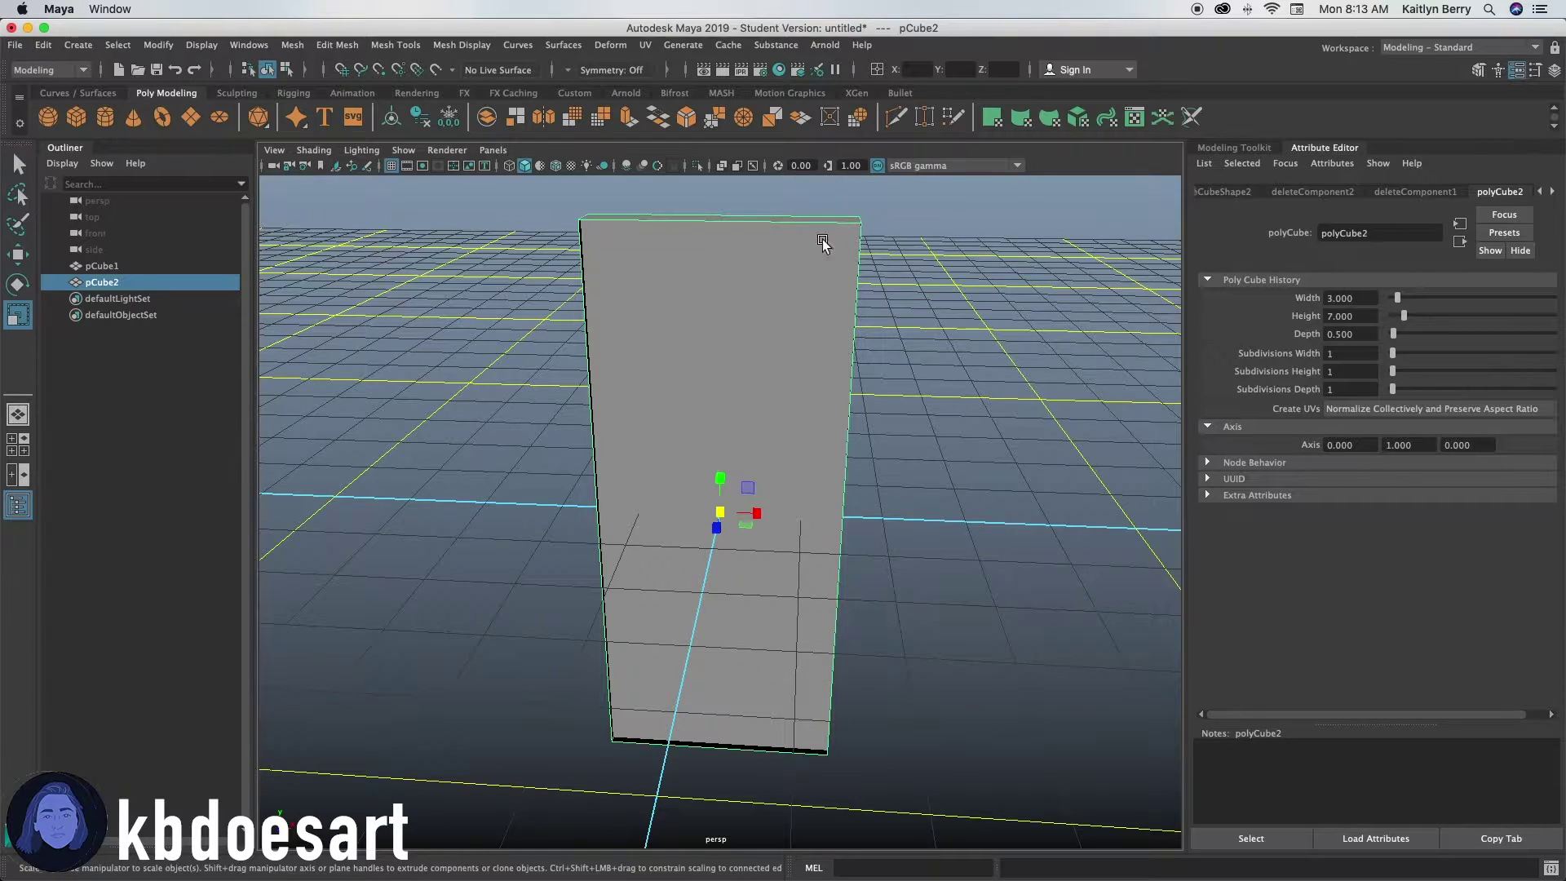
left_click_drag(722, 479, 584, 458)
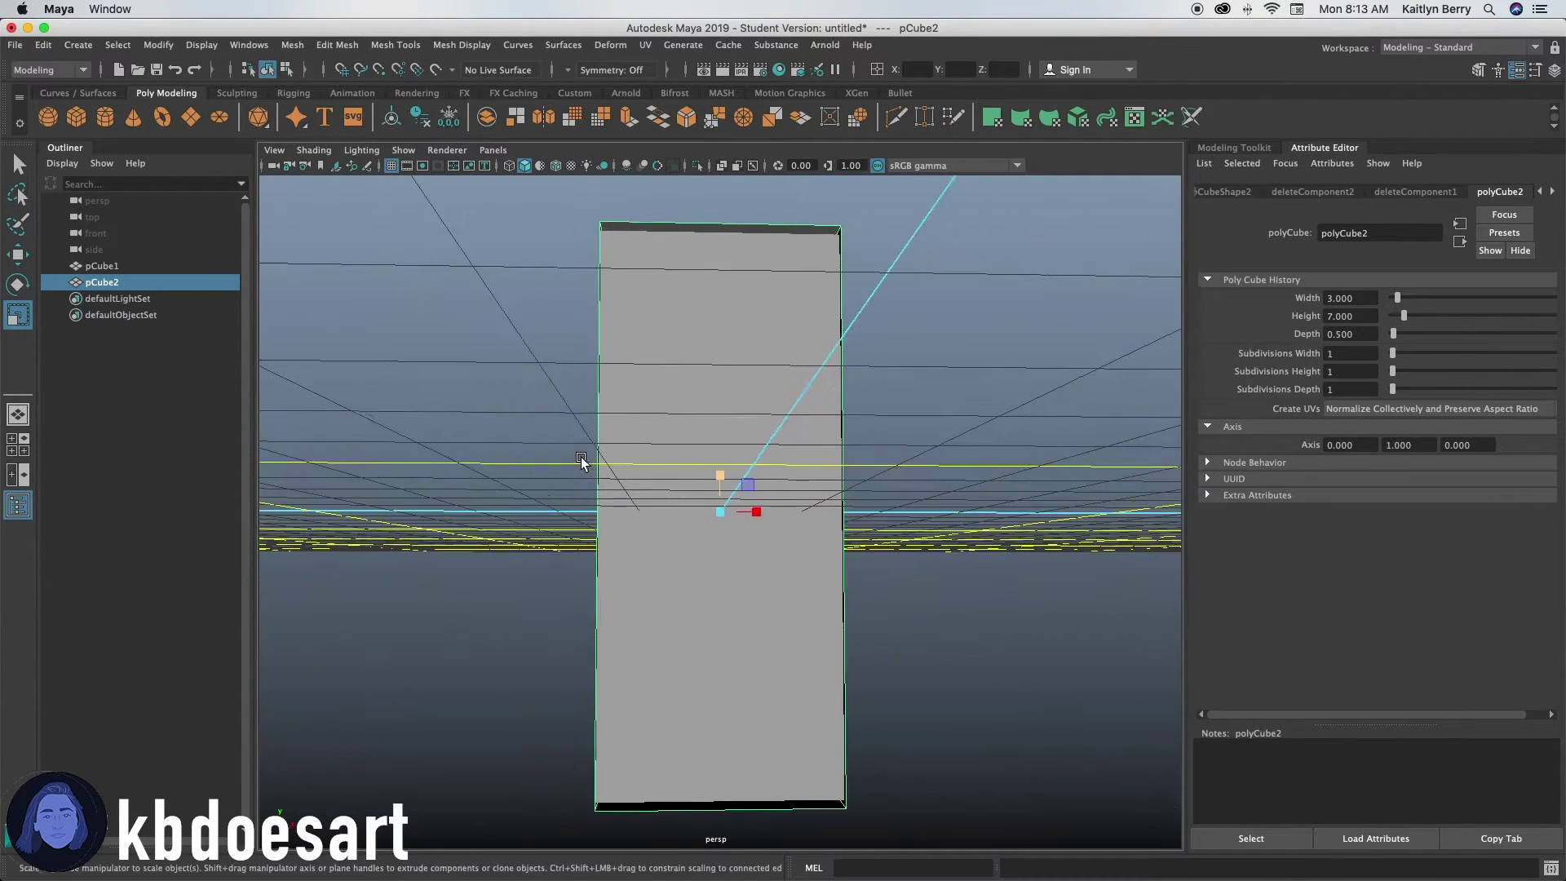
left_click(392, 166)
left_click_drag(779, 468, 860, 451, "alt")
left_click_drag(864, 526, 783, 466, "alt")
right_click_drag(783, 466, 737, 480, "alt")
Step: Extrude all remaining faces of the second cube with a thickness of 0.2 to form a frame around the panel
key("F11")
left_click(815, 263)
key("ctrl+e")
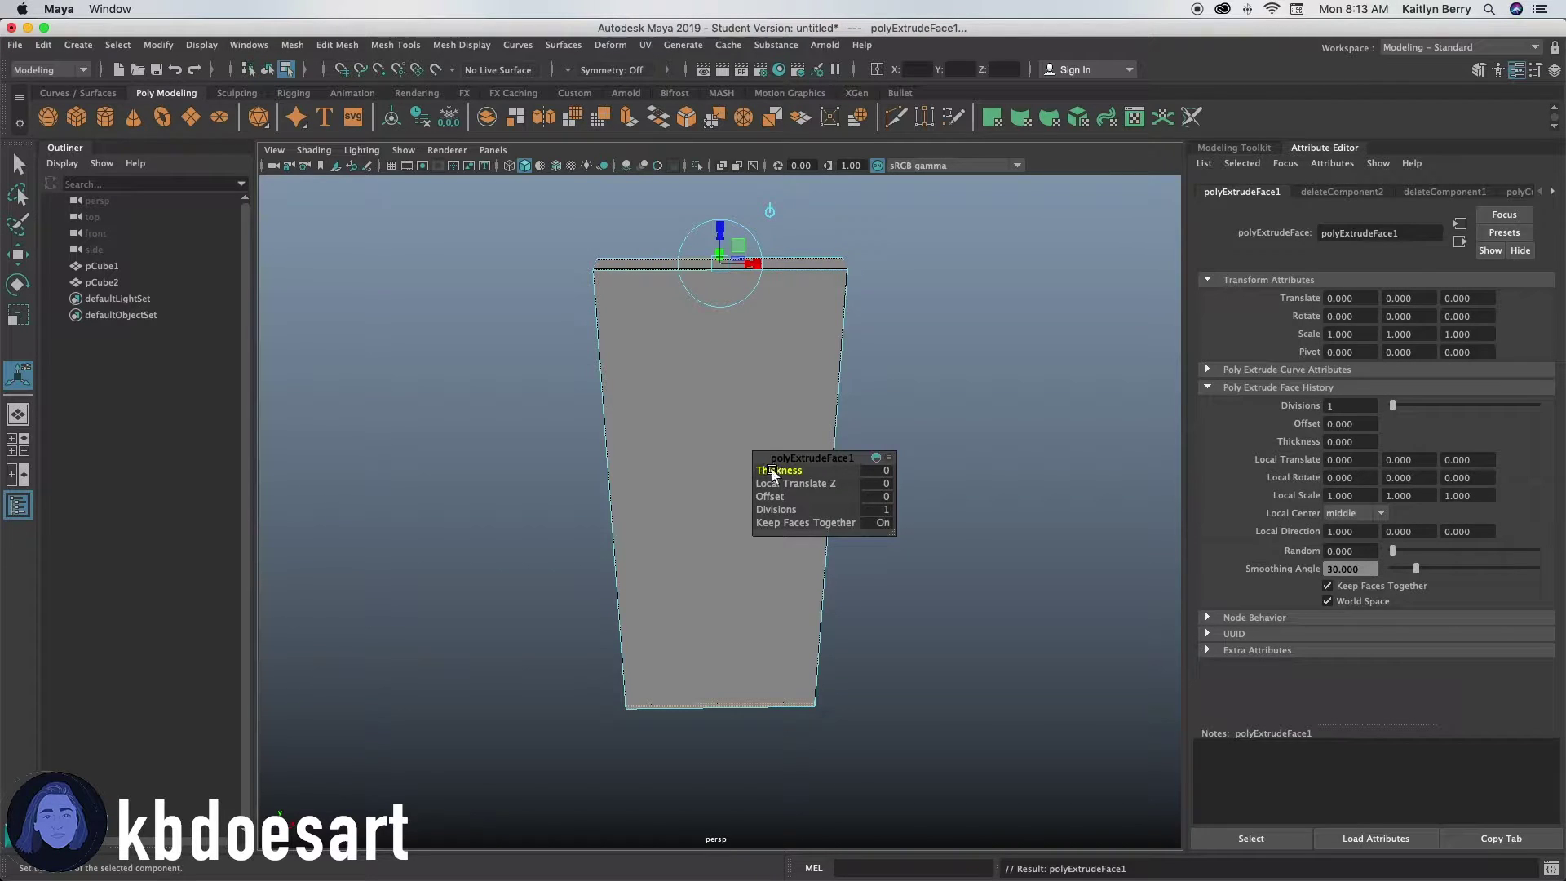
middle_click_drag(773, 473, 785, 471)
left_click_drag(785, 470, 693, 454, "alt")
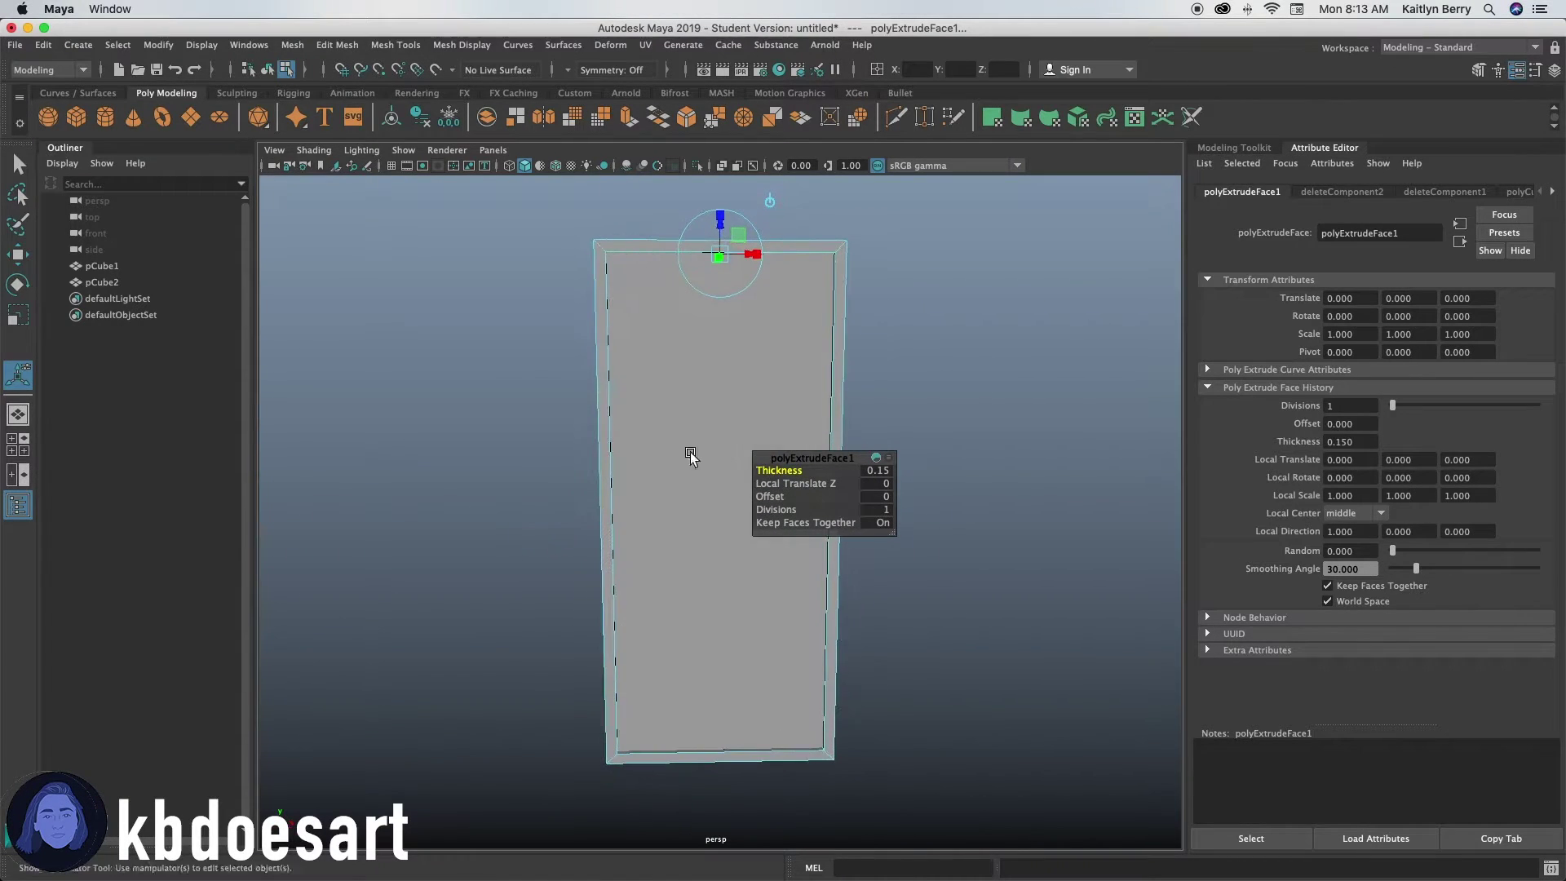
middle_click_drag(782, 470, 786, 471)
left_click_drag(880, 606, 710, 524, "alt")
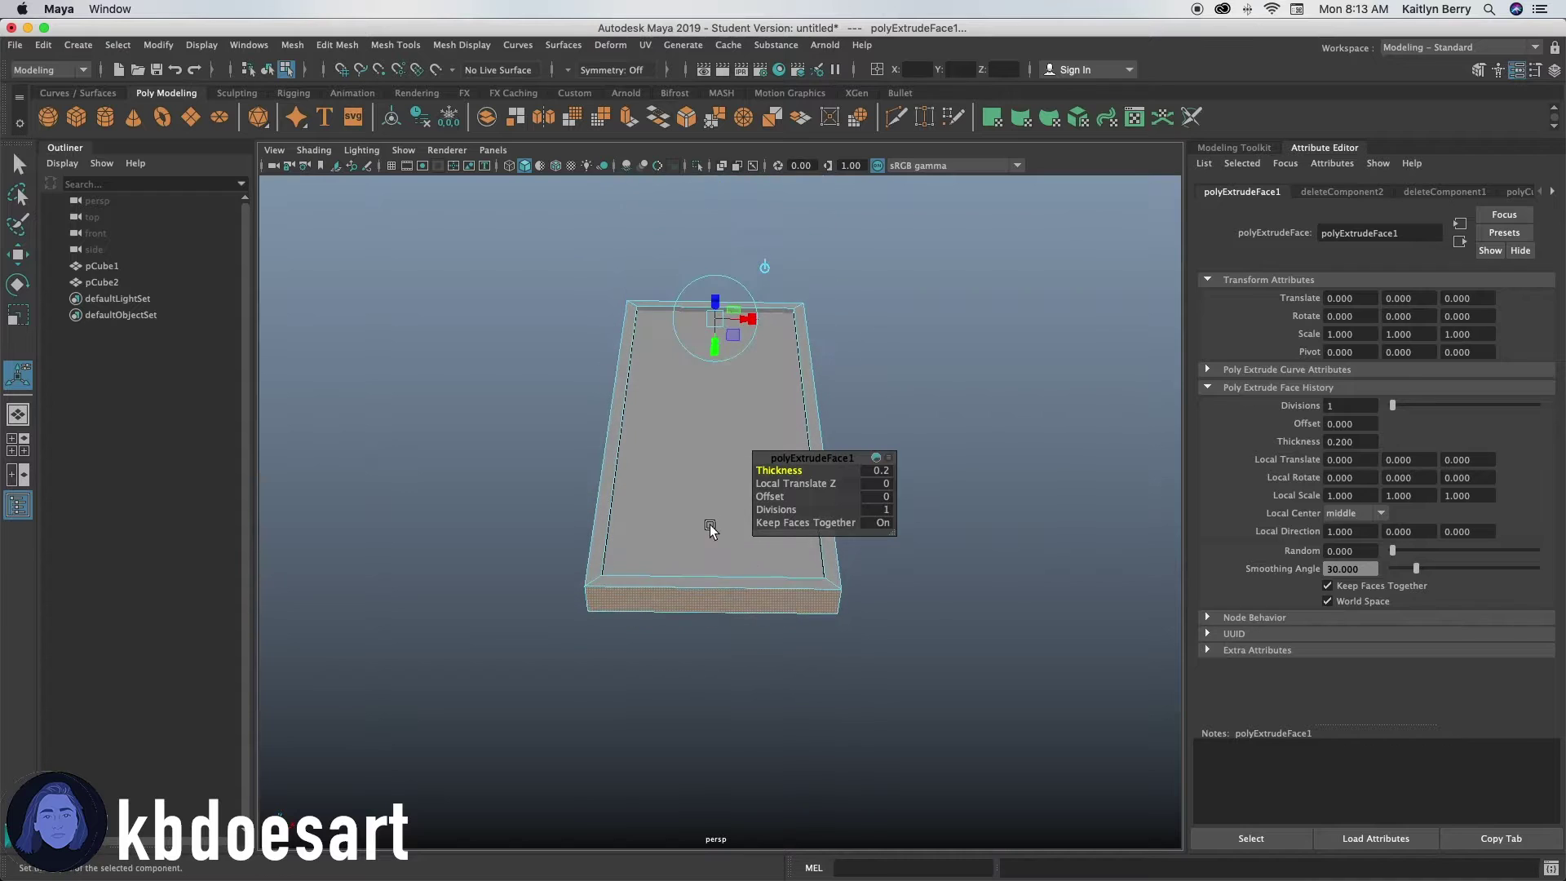
Step: Delete the bottom bar of the frame around the door panel, leaving the two legs open at their lower ends
right_click_drag(705, 415, 711, 460)
left_click_drag(730, 549, 746, 636, "alt")
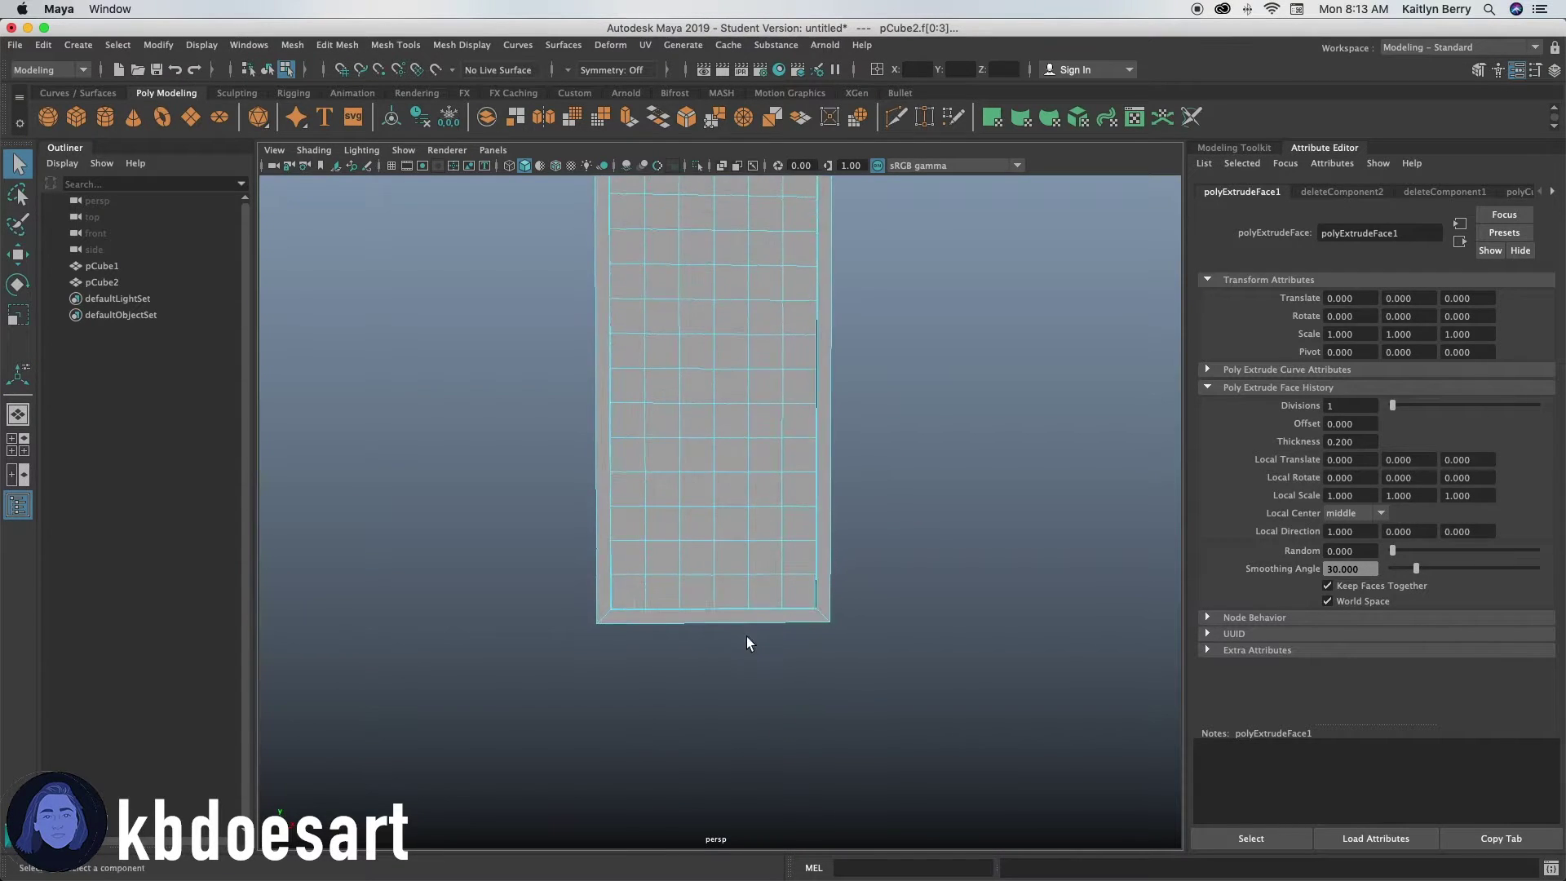
left_click(864, 569)
right_click_drag(825, 542, 901, 392)
left_click(823, 525)
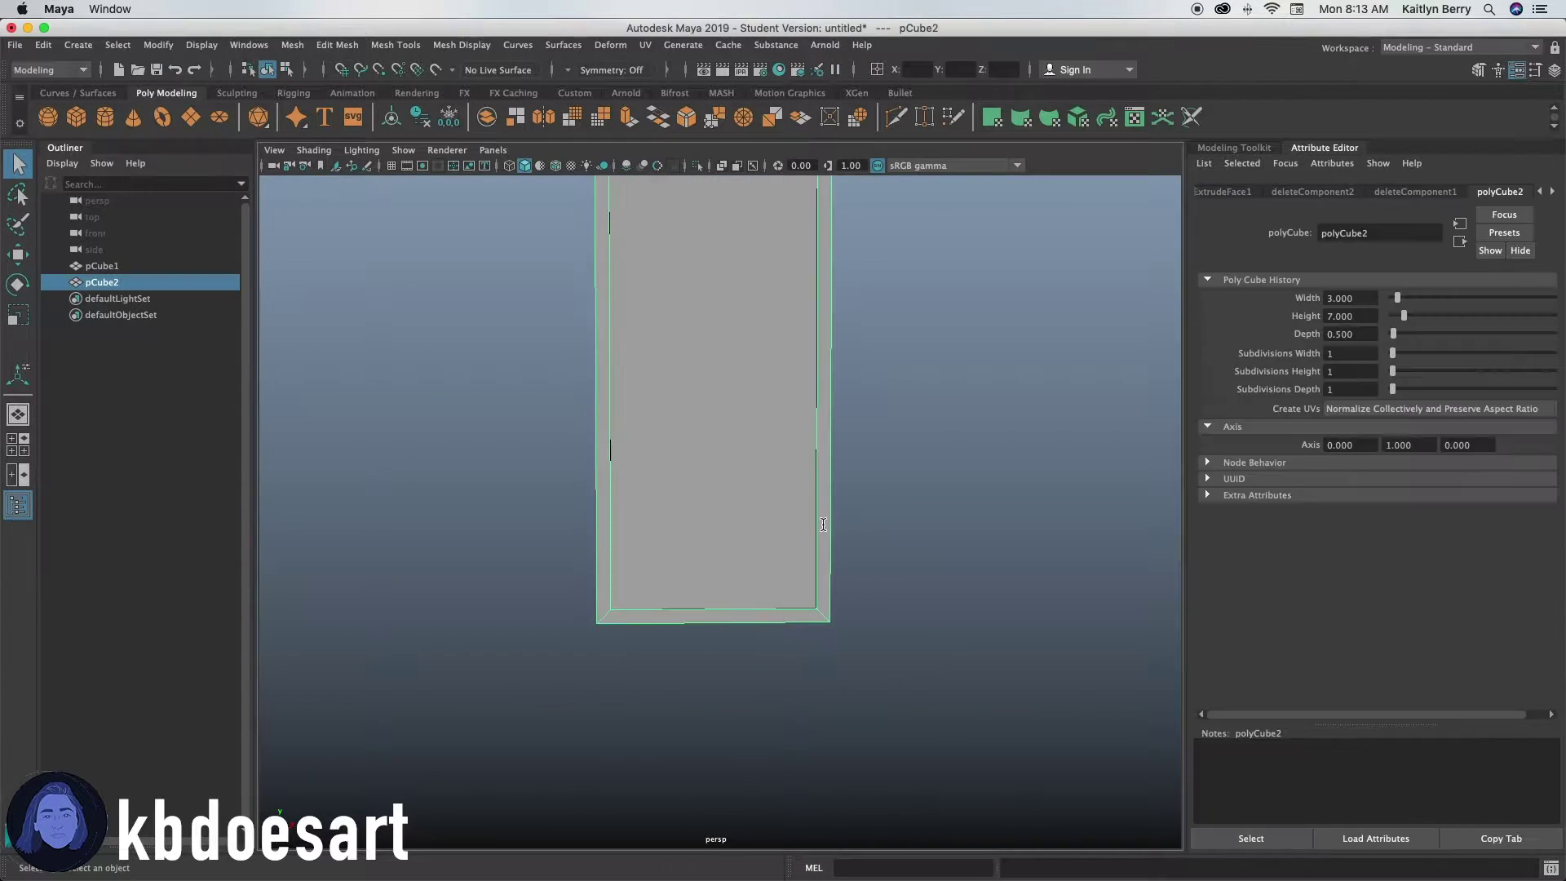
right_click_drag(748, 617, 762, 467)
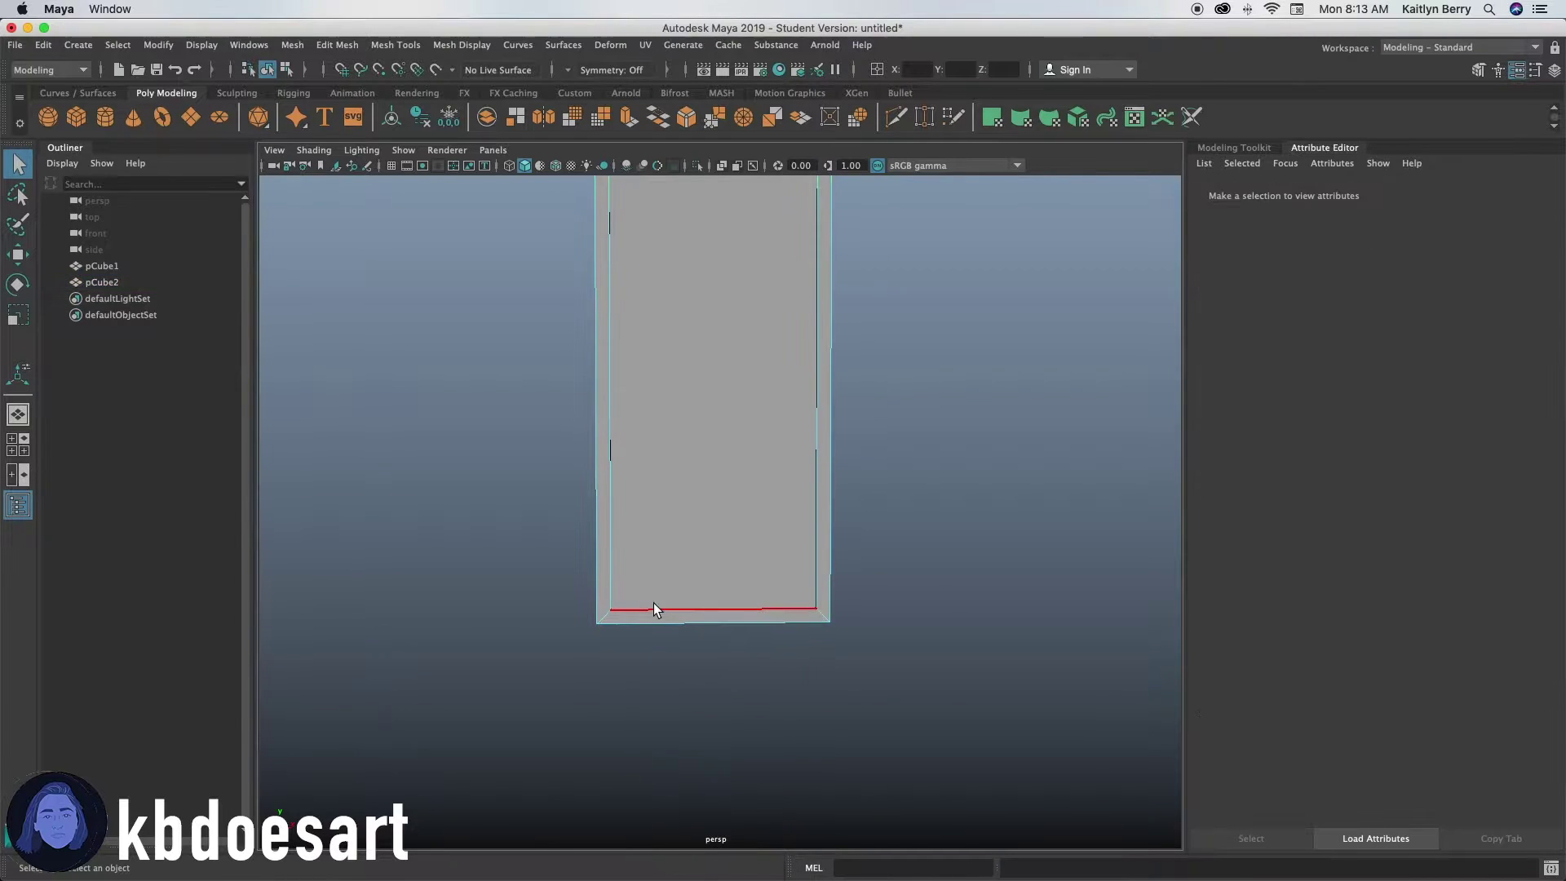
left_click_drag(757, 683, 653, 651)
left_click(775, 703)
Step: Select the border edges of the open hole at the left leg's lower end and fill the hole
right_click_drag(653, 650, 990, 653, "alt")
middle_click_drag(602, 656, 726, 449, "alt")
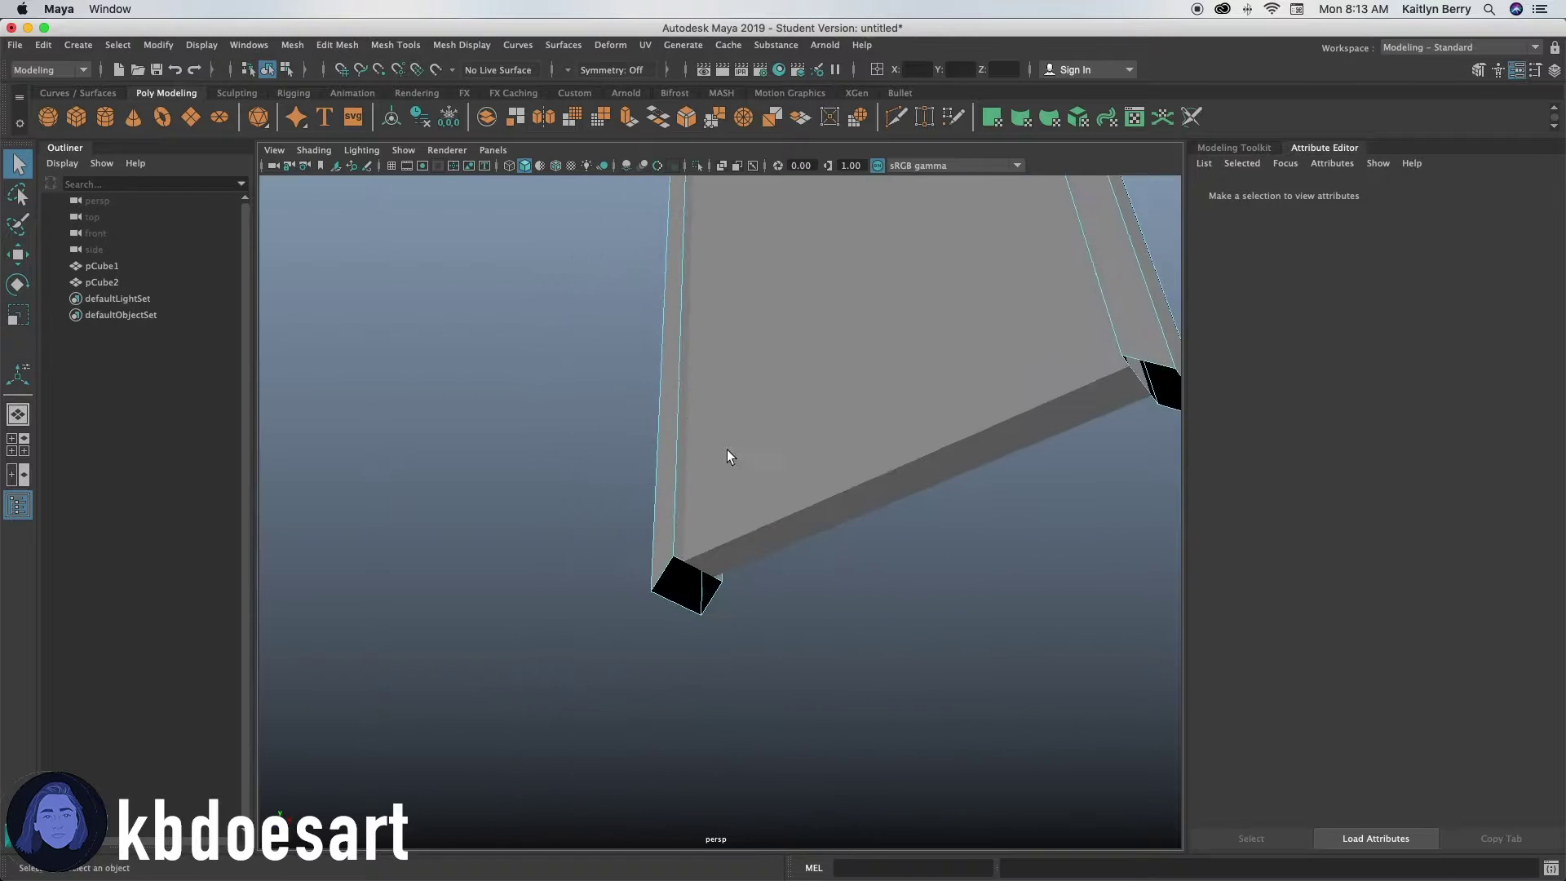
left_click_drag(727, 455, 619, 665, "alt")
mouse_move(619, 666)
right_mouse_down()
mouse_move(653, 392)
mouse_move(620, 673)
right_mouse_up()
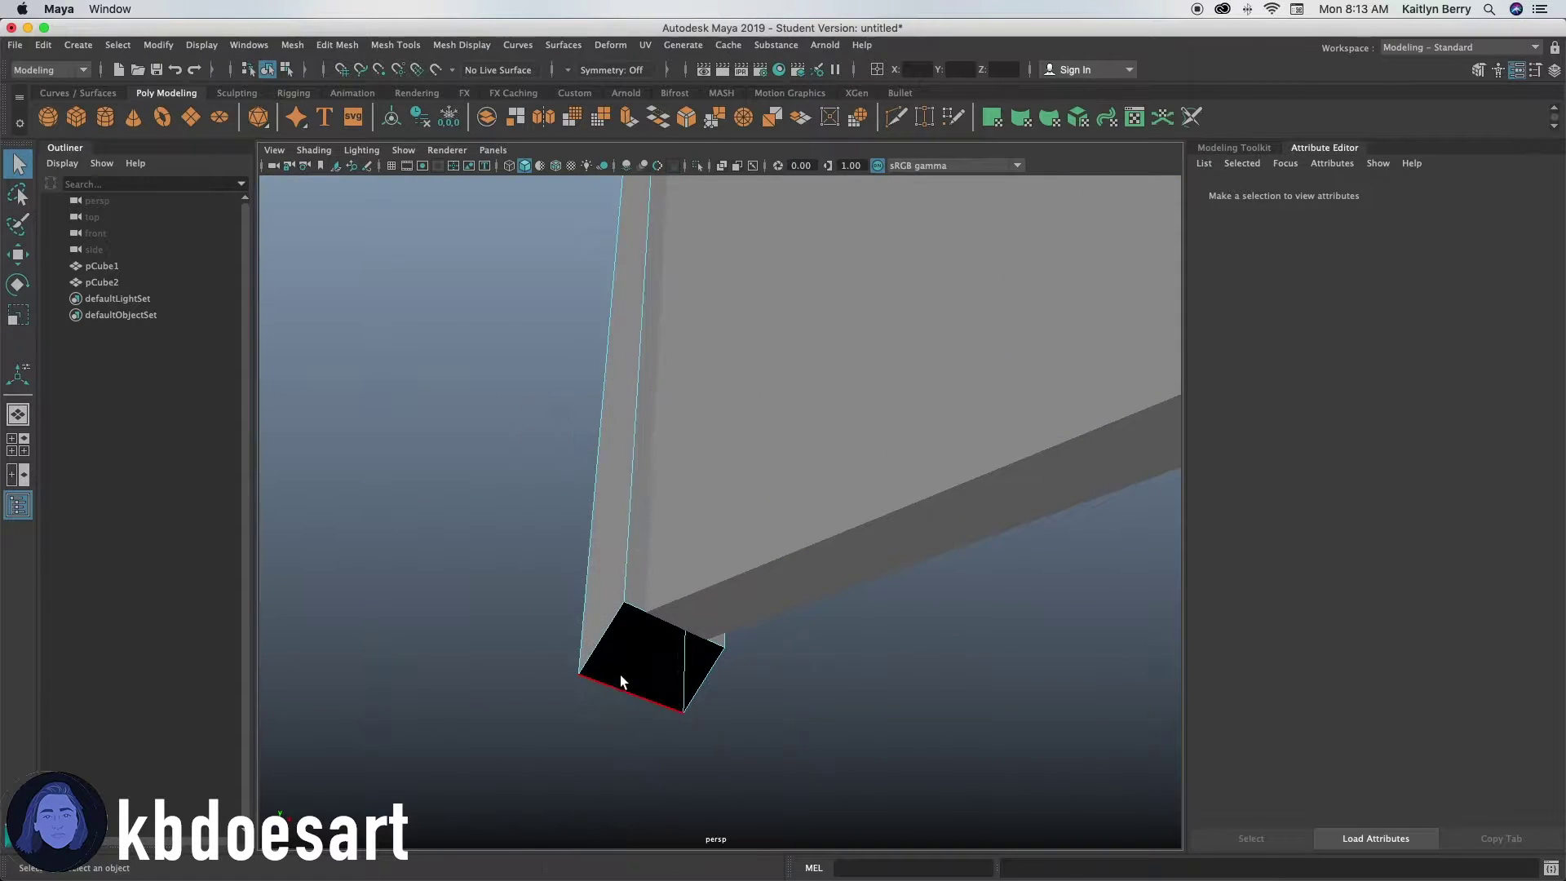
left_click(612, 620)
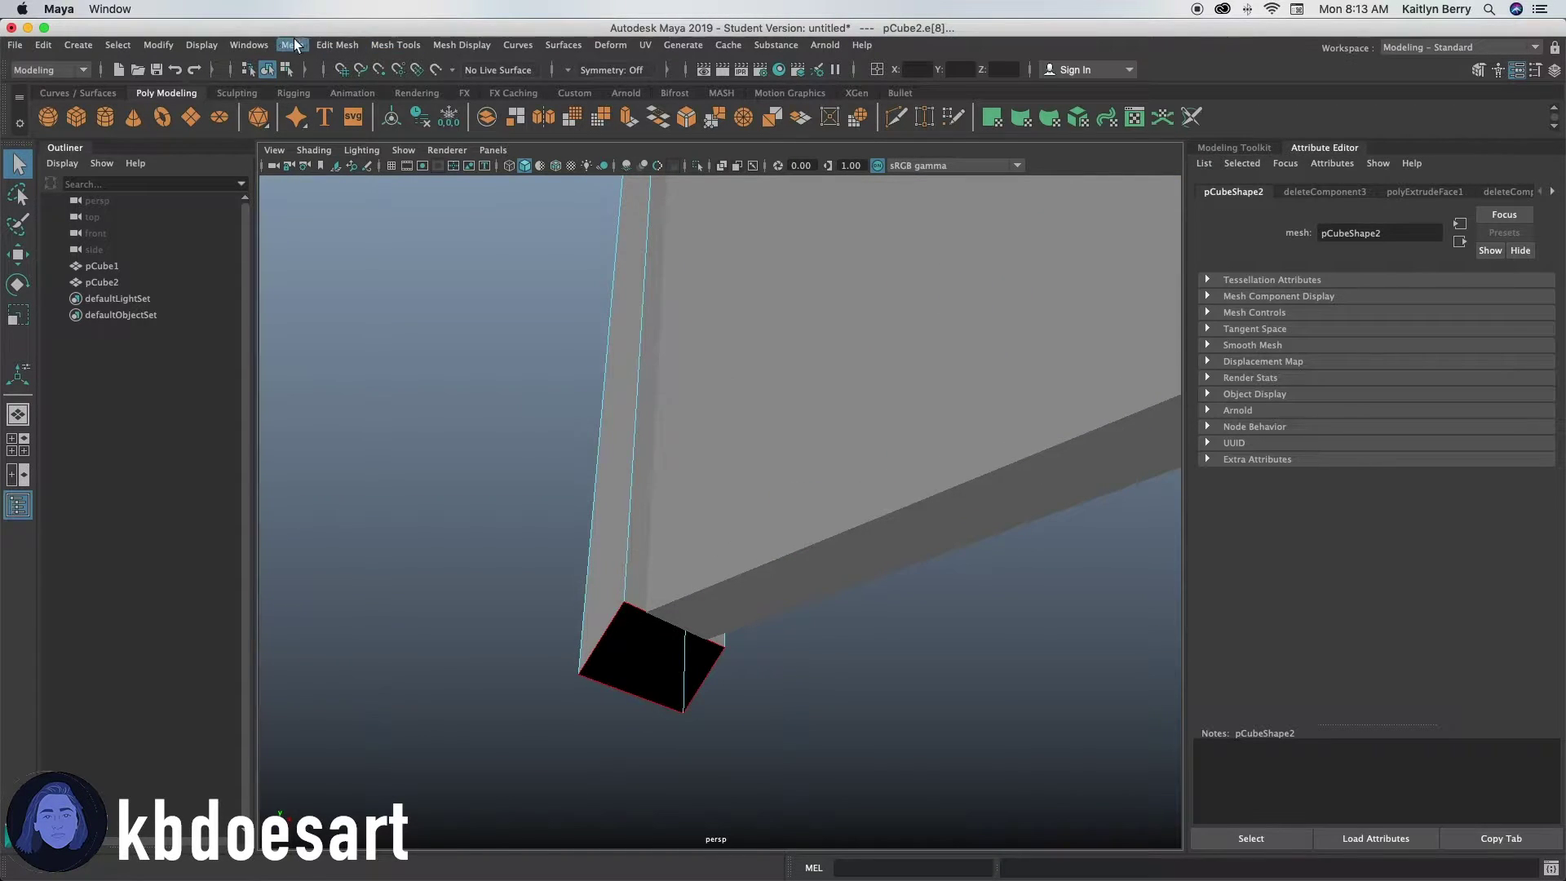
left_click(294, 43)
left_click(311, 163)
Step: Fill the open hole at the lower end of the frame's right leg
key("r")
left_click_drag(563, 445, 731, 476, "alt")
right_click_drag(731, 475, 671, 430, "alt")
middle_click_drag(813, 466, 506, 447, "alt")
double_click(895, 546)
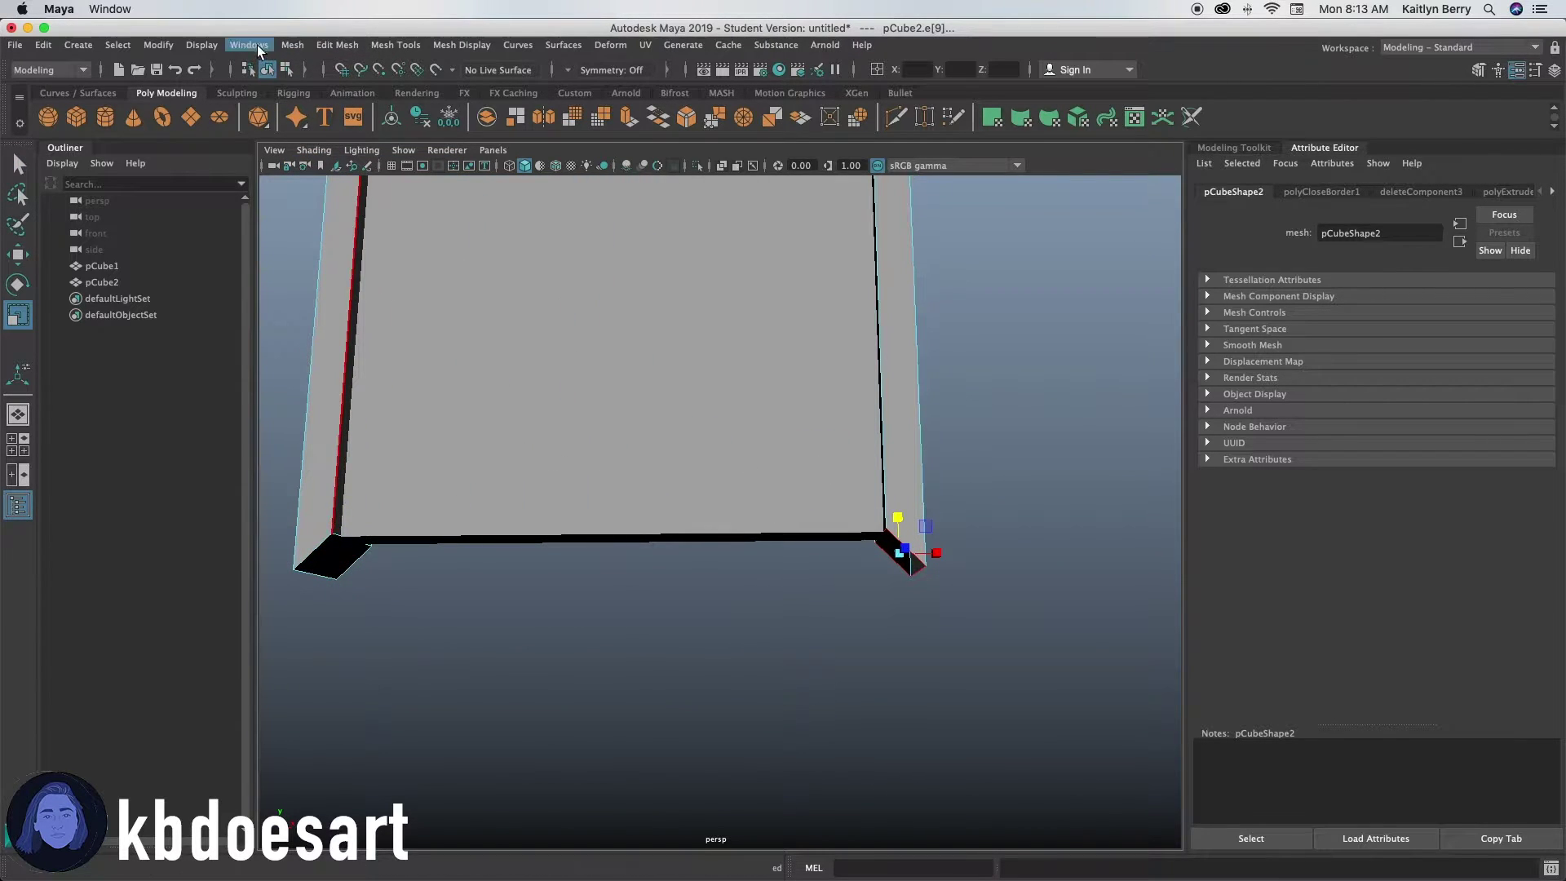
left_click(292, 45)
left_click(318, 164)
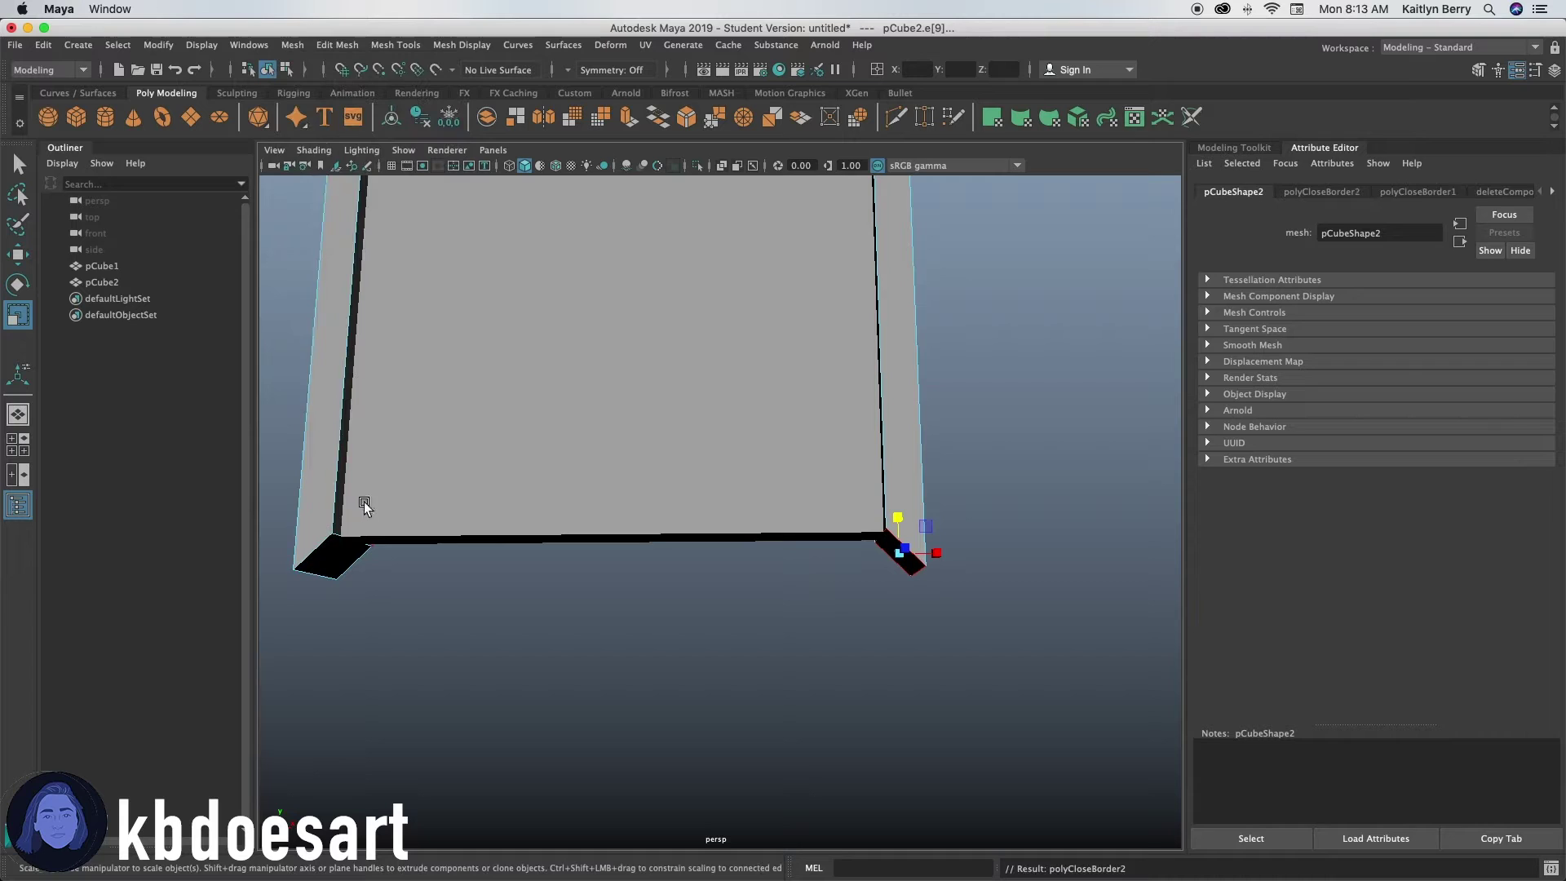
Step: Select the capped end face of the left leg, undo a trial rotation of it, and extrude the face
right_click_drag(341, 557, 347, 457)
left_click(333, 554)
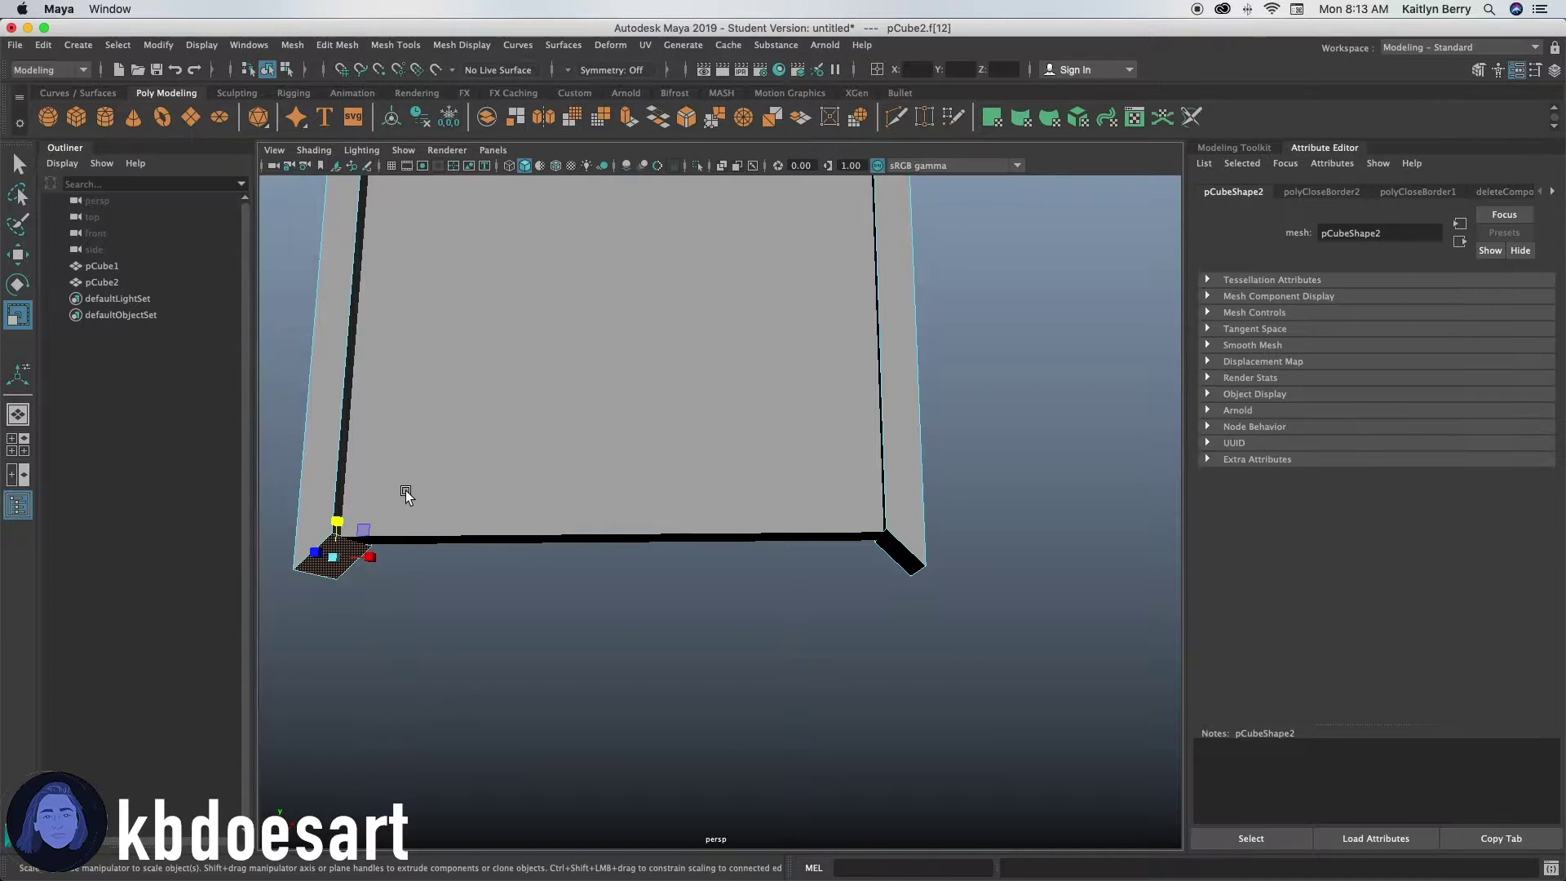
key("e")
middle_click_drag(402, 570, 512, 504, "alt")
left_click_drag(512, 503, 456, 564, "alt")
mouse_move(456, 564)
left_mouse_down("alt")
mouse_move(461, 584)
mouse_move(509, 583)
mouse_move(468, 591)
mouse_move(477, 575)
left_mouse_up("alt")
right_click_drag(478, 575, 482, 477, "alt")
left_click_drag(483, 479, 806, 525, "alt")
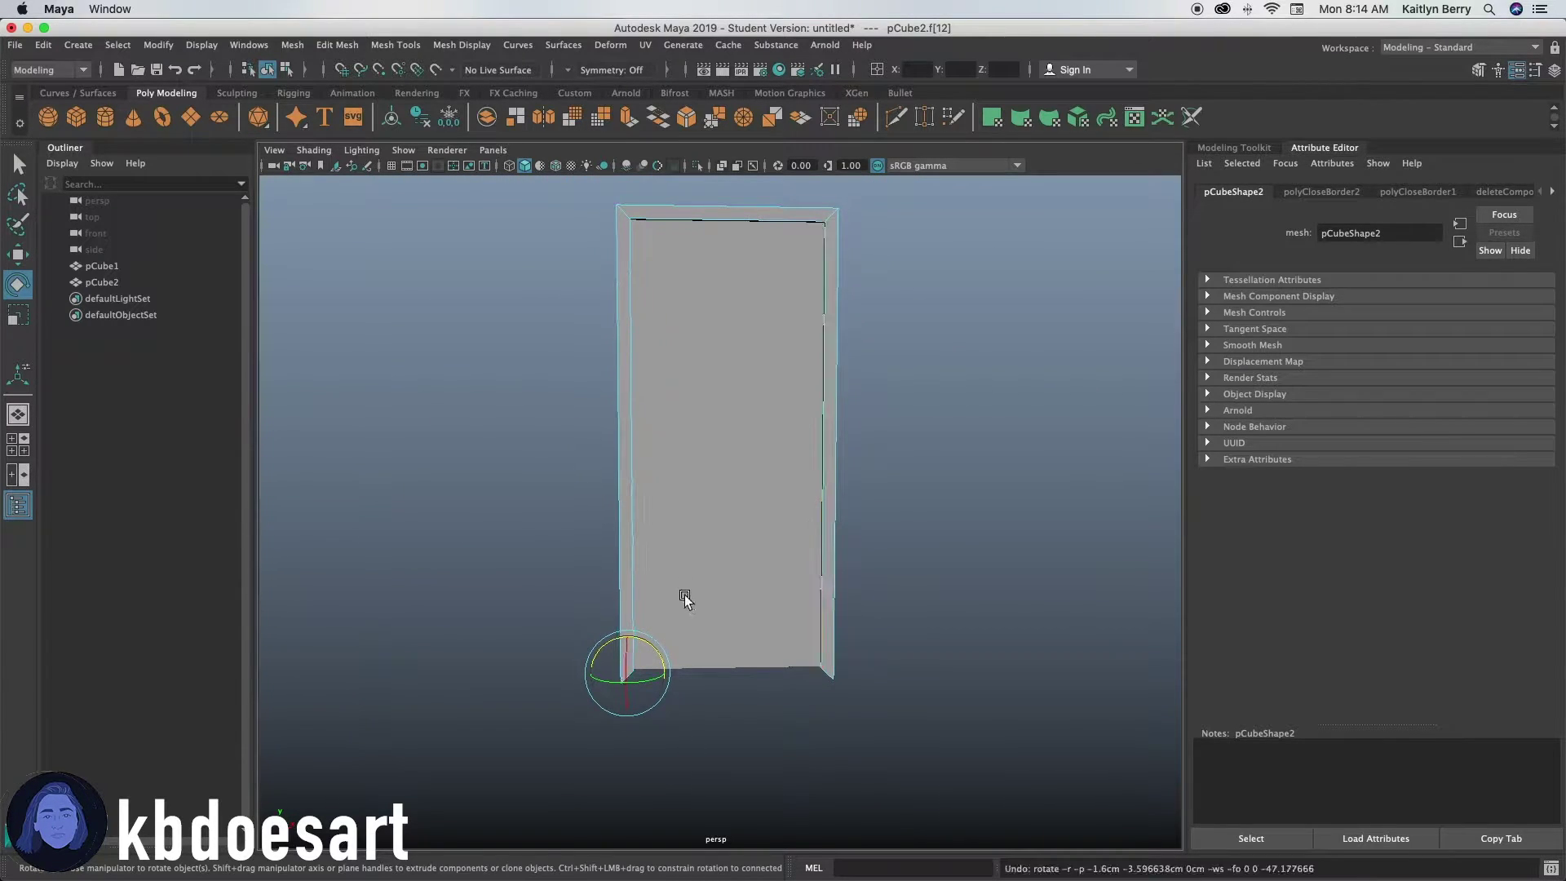
left_click_drag(685, 598, 766, 482, "alt")
key("ctrl+e")
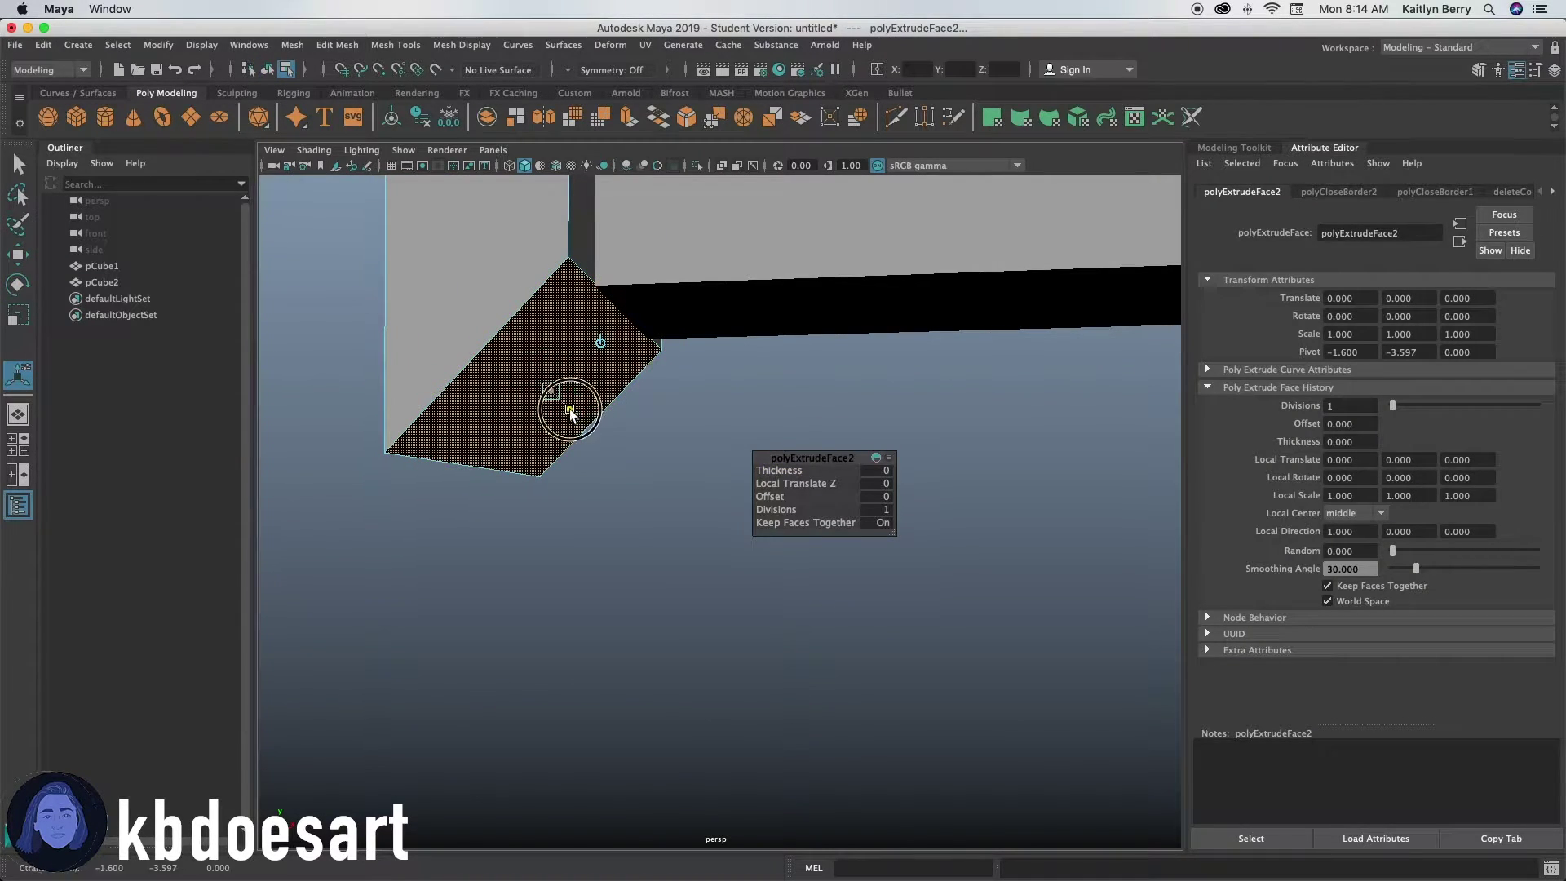
Step: Try to move the left leg's extruded face outward and rotate it level with the bottom of the frame
left_click_drag(574, 411, 710, 447)
key("e")
key("w")
left_click_drag(670, 478, 765, 413)
key("w")
left_click_drag(663, 397, 664, 415)
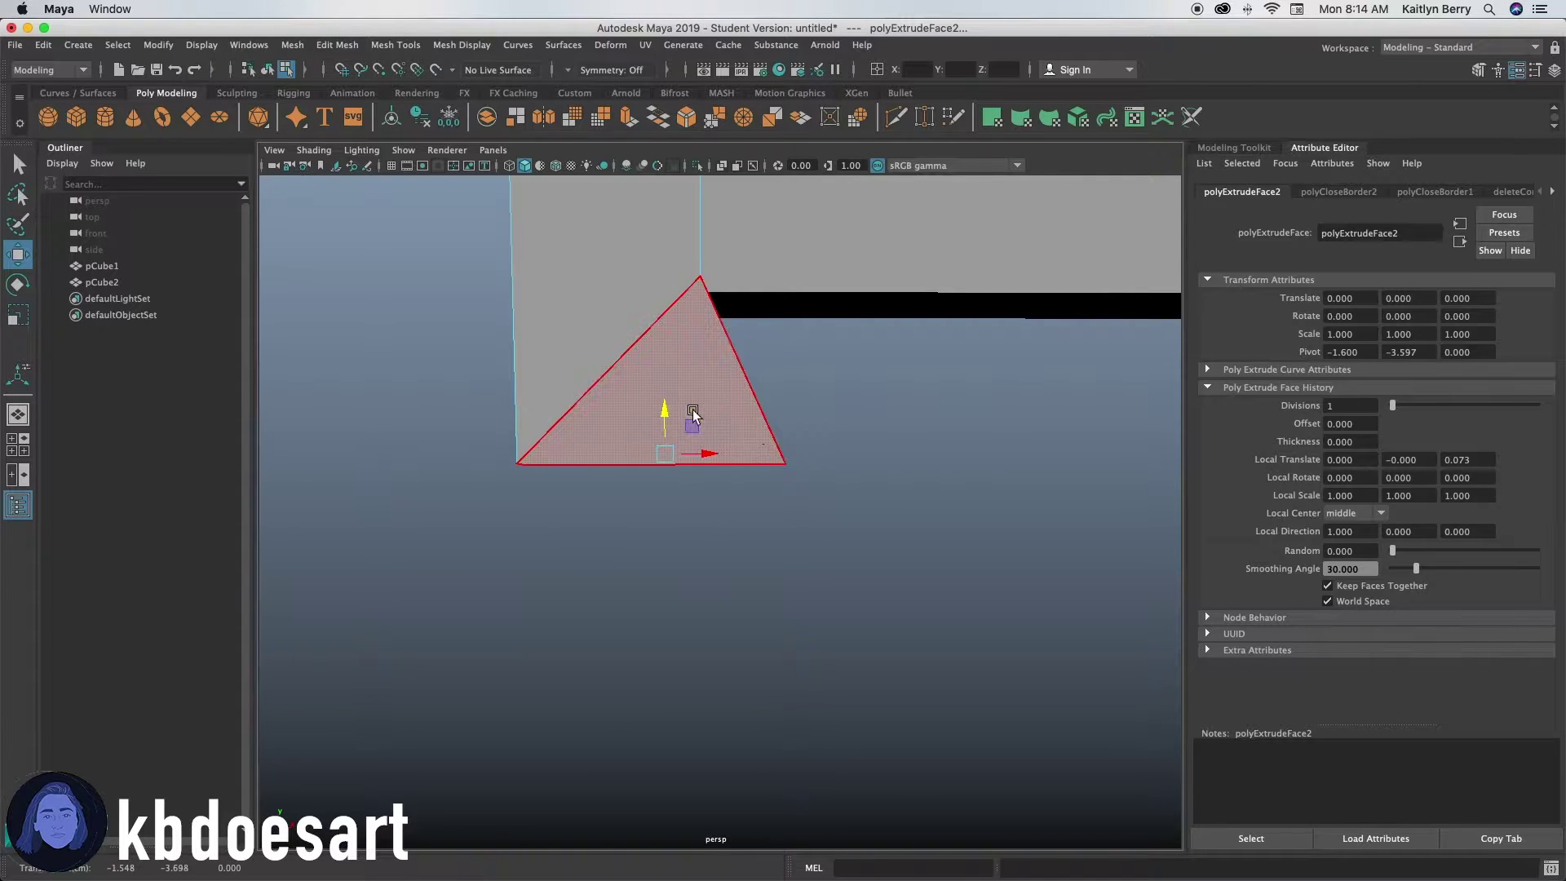
right_click_drag(693, 416, 653, 439, "alt")
left_click_drag(732, 443, 841, 441, "alt")
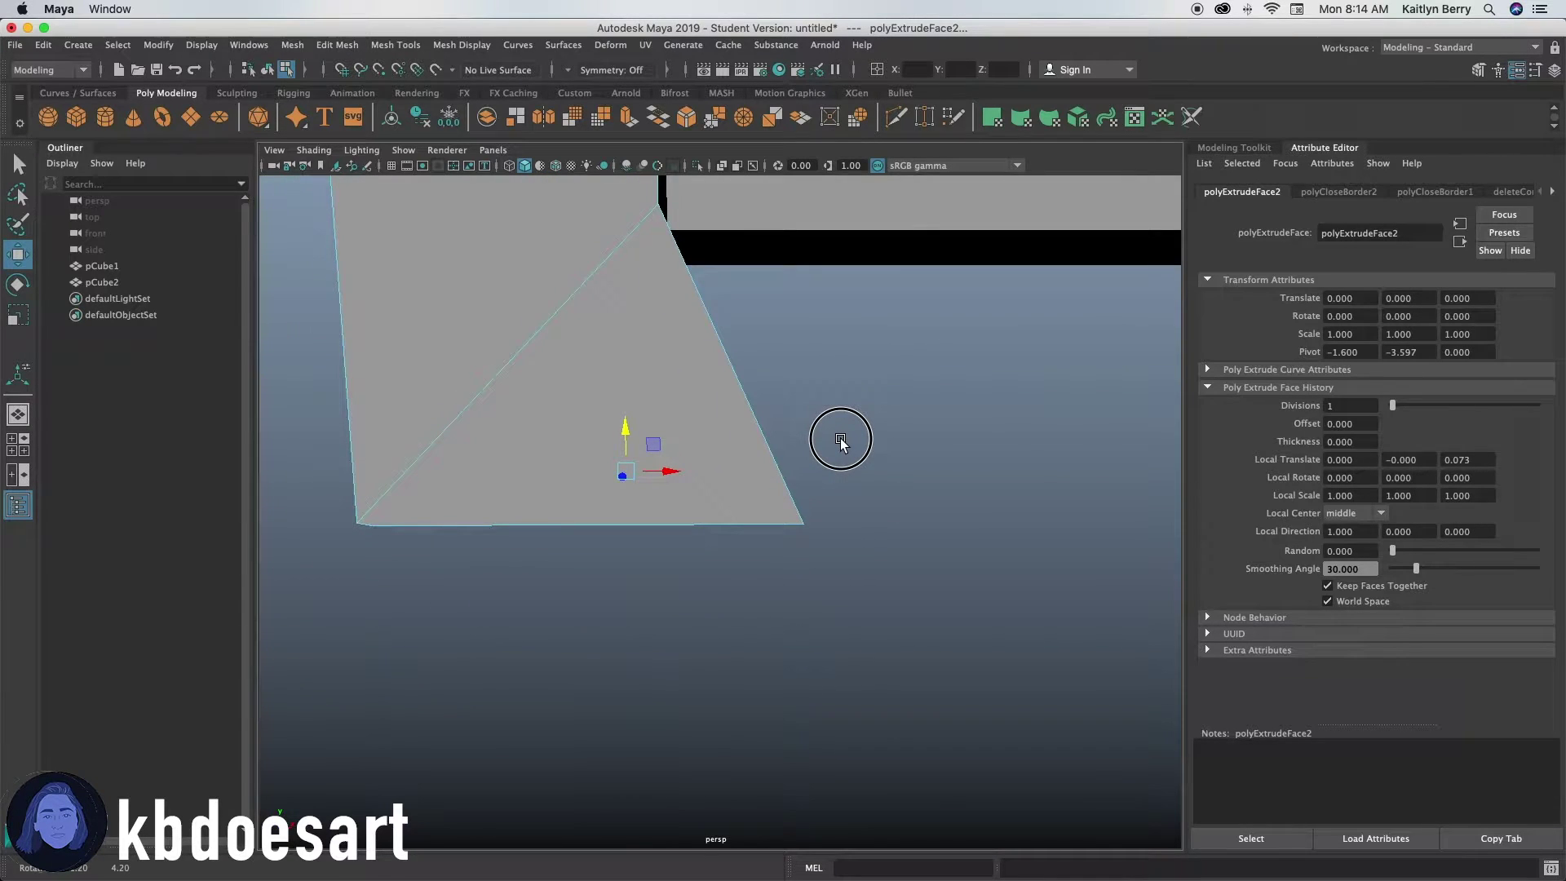
Step: Undo the moves and rotation applied to the left leg's extruded face
key("super+z")
key("super+z")
key("super+z")
key("super+z")
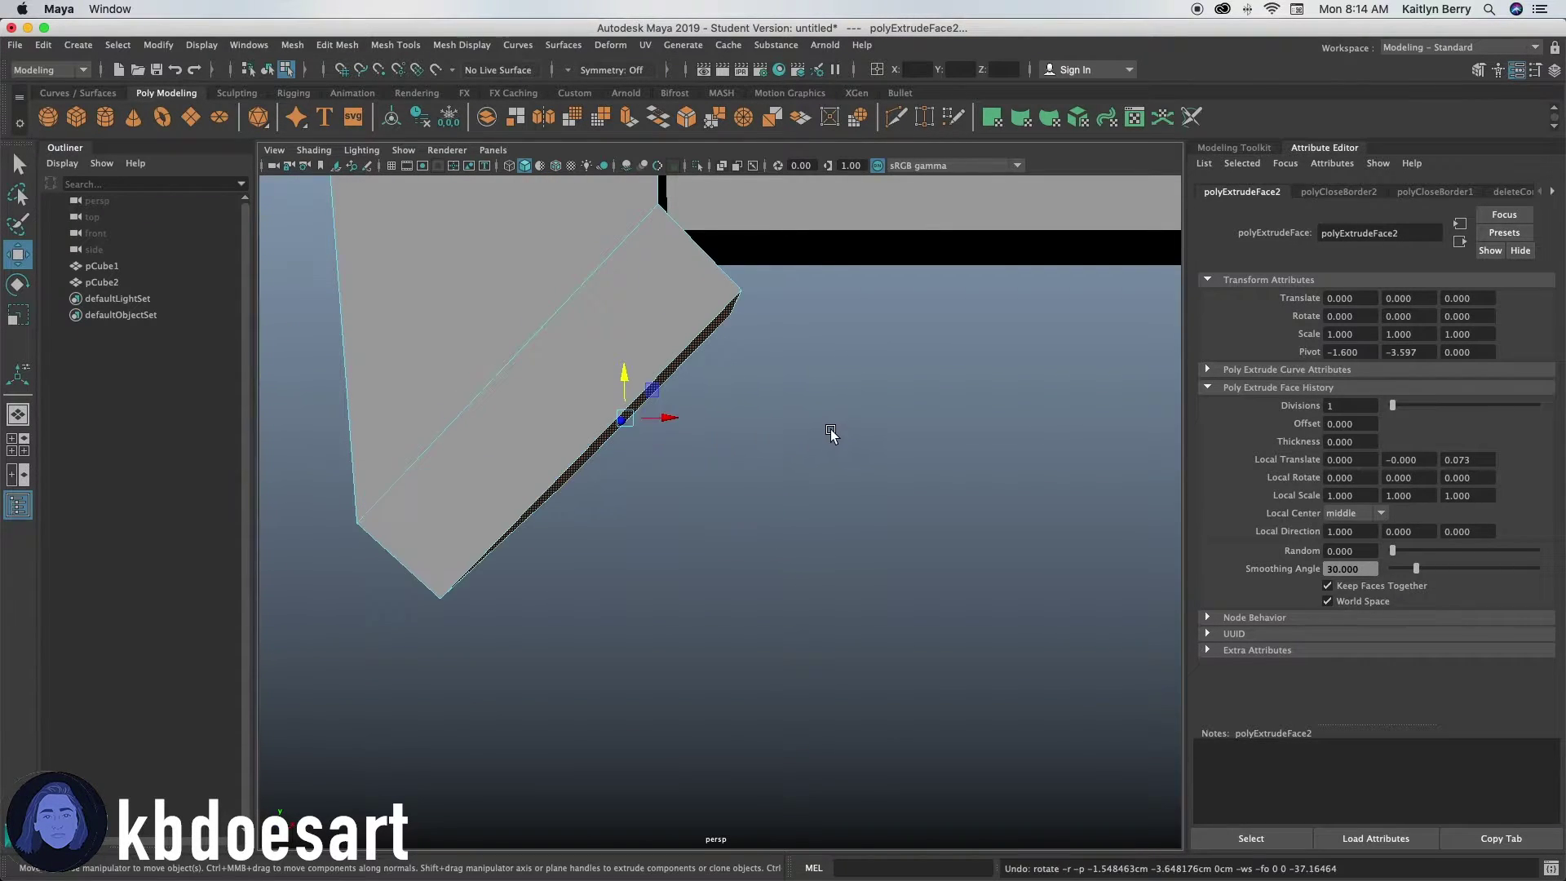
key("ctrl+z")
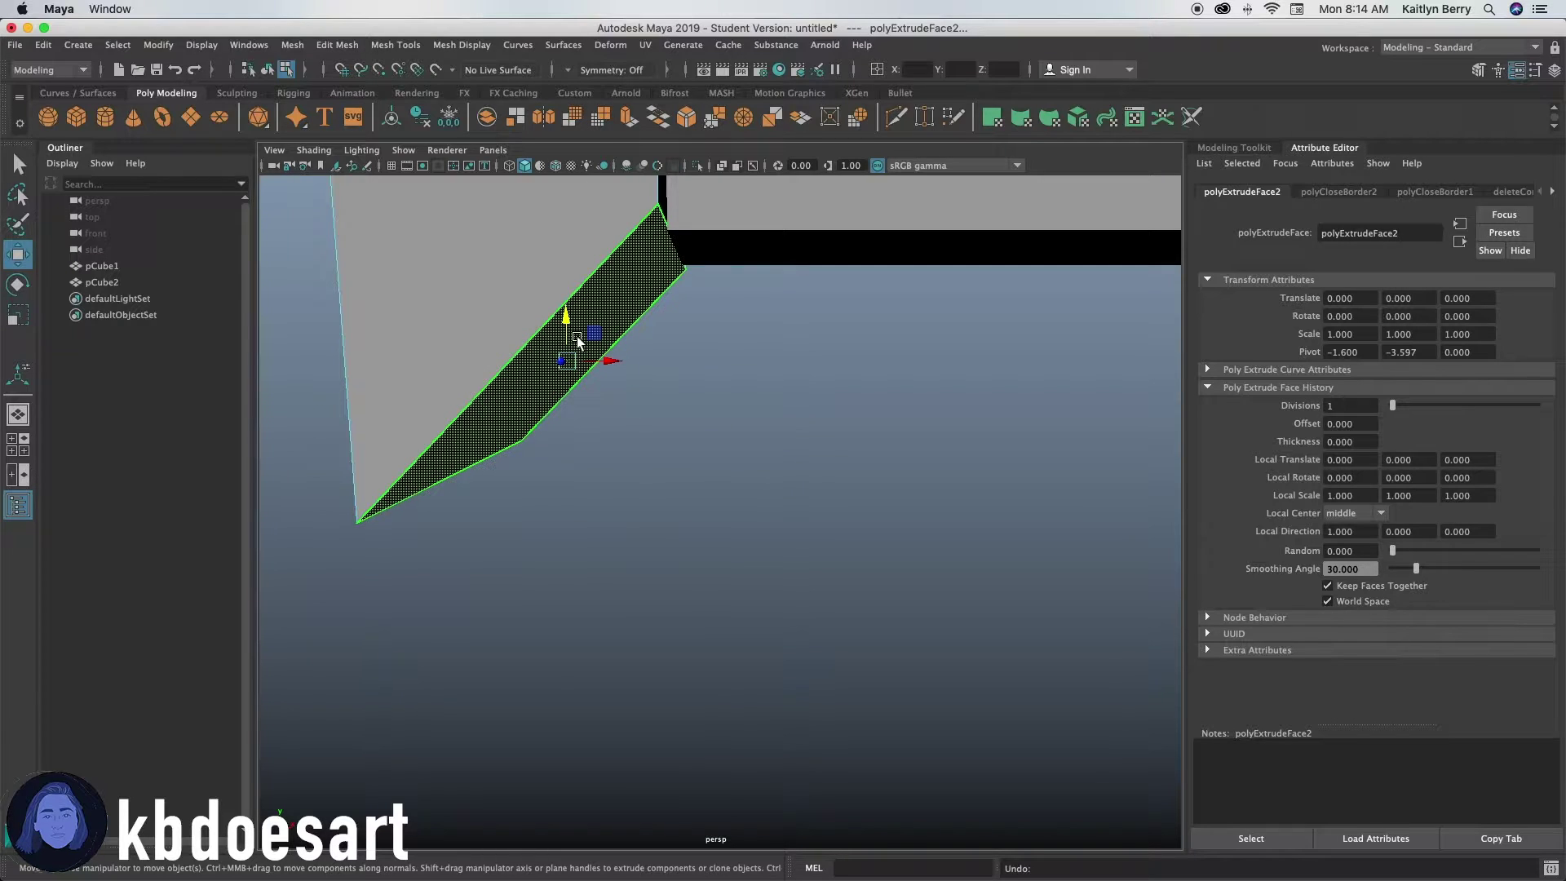
Step: Rotate the left leg's extruded face level and reposition it to square off the leg's lower end
key("e")
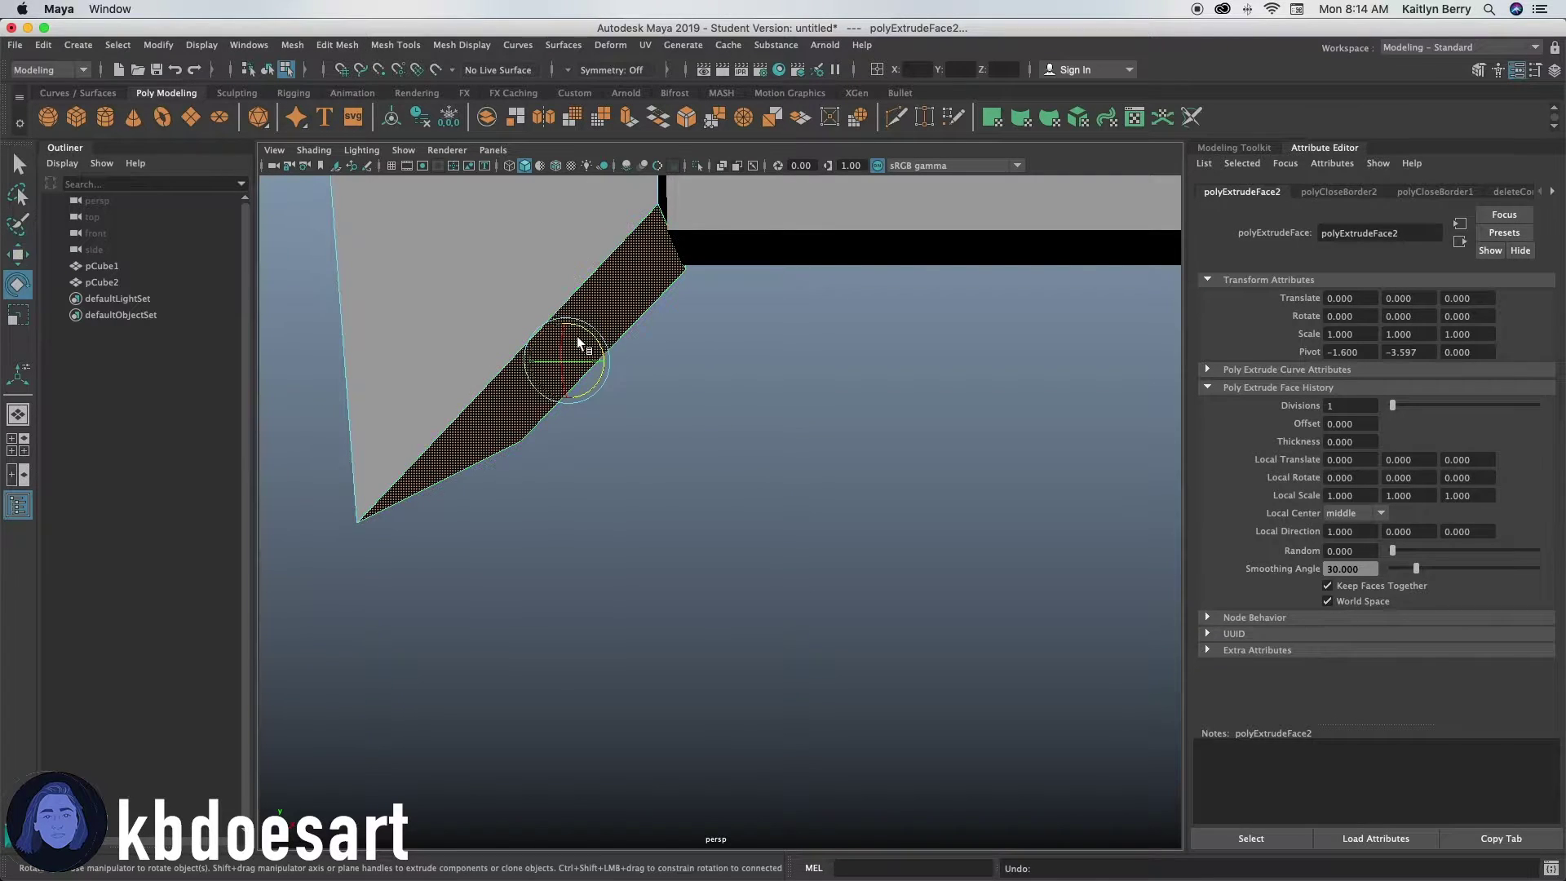
left_click_drag(586, 333, 584, 363)
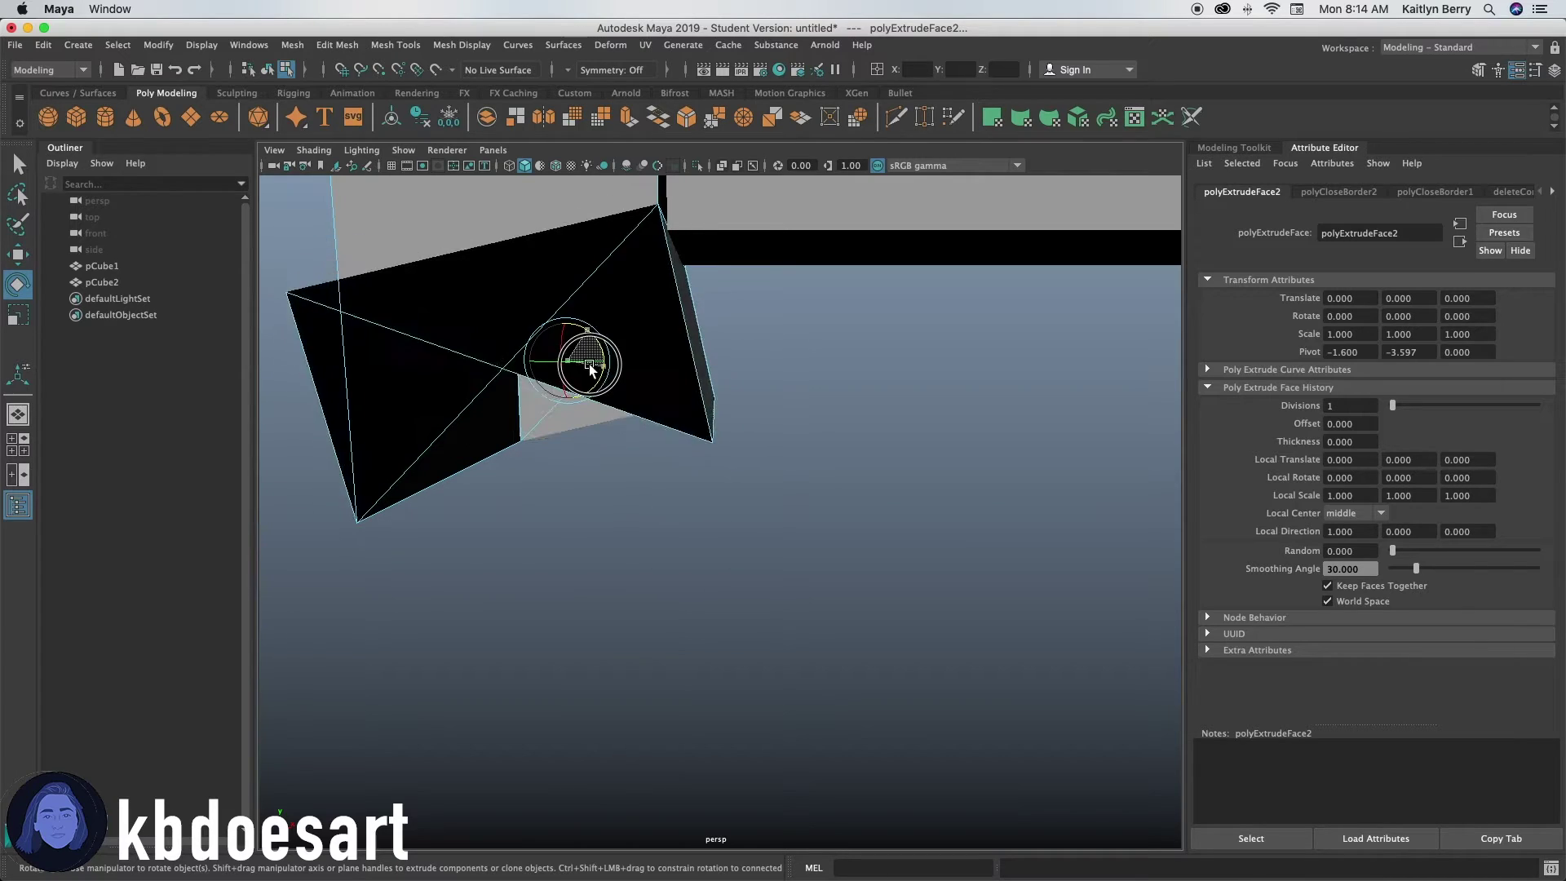
key("r")
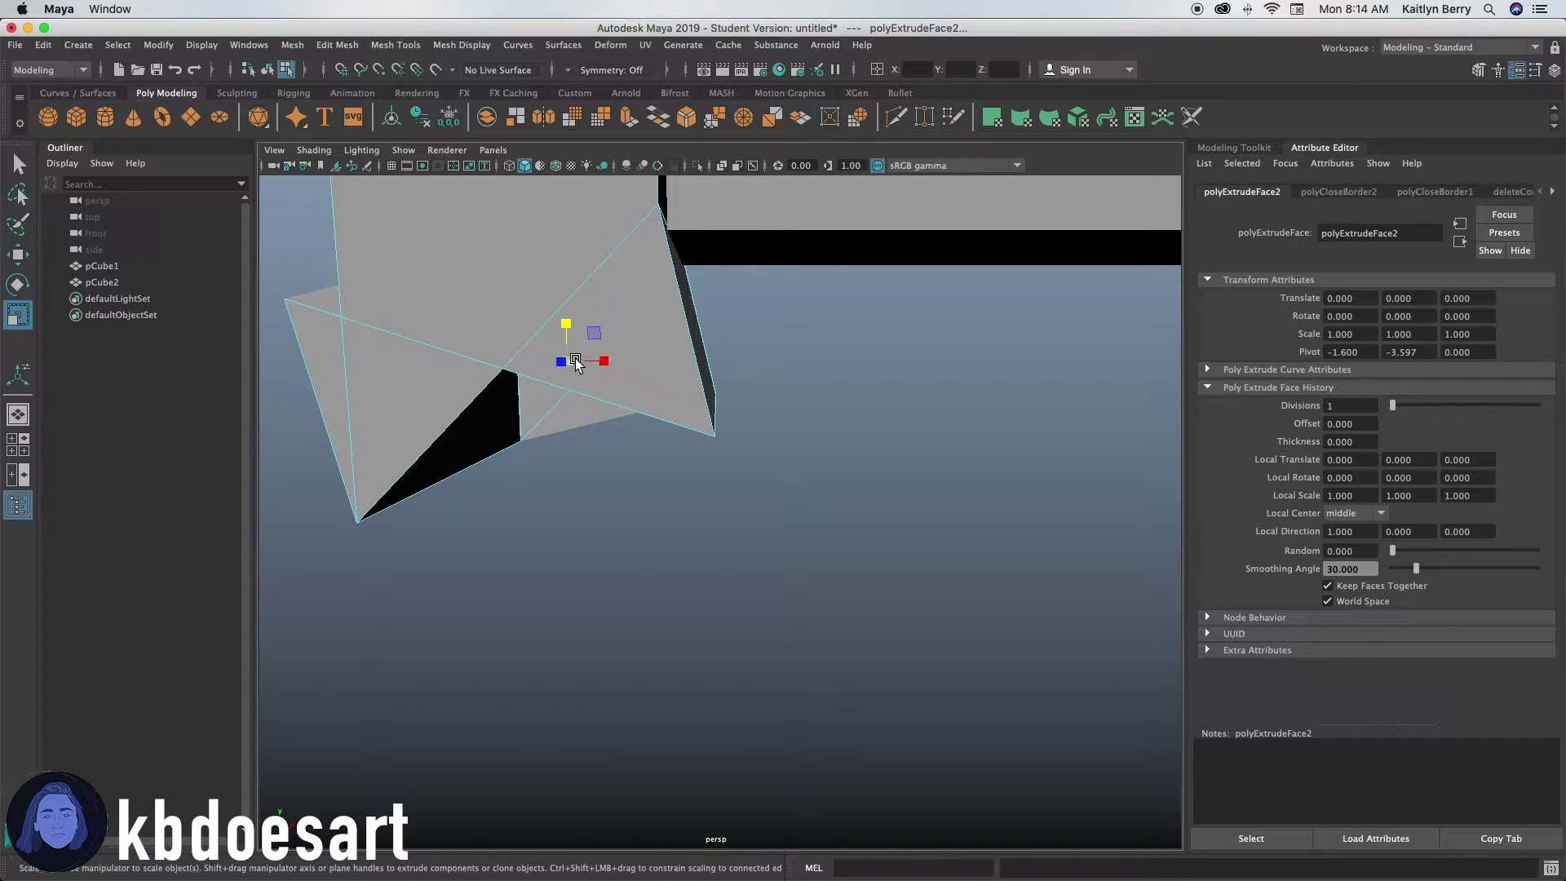
mouse_move(576, 362)
left_mouse_down()
mouse_move(482, 336)
mouse_move(554, 396)
mouse_move(549, 479)
mouse_move(600, 465)
mouse_move(570, 419)
mouse_move(657, 500)
mouse_move(601, 493)
mouse_move(659, 514)
mouse_move(653, 423)
mouse_move(664, 521)
mouse_move(699, 500)
mouse_move(827, 522)
mouse_move(913, 489)
mouse_move(937, 427)
mouse_move(835, 414)
mouse_move(902, 419)
mouse_move(685, 440)
mouse_move(696, 479)
left_mouse_up()
key("w")
key("e")
key("w")
key("e")
Step: Scale the left leg's extruded face along its depth to match the width of the leg
key("r")
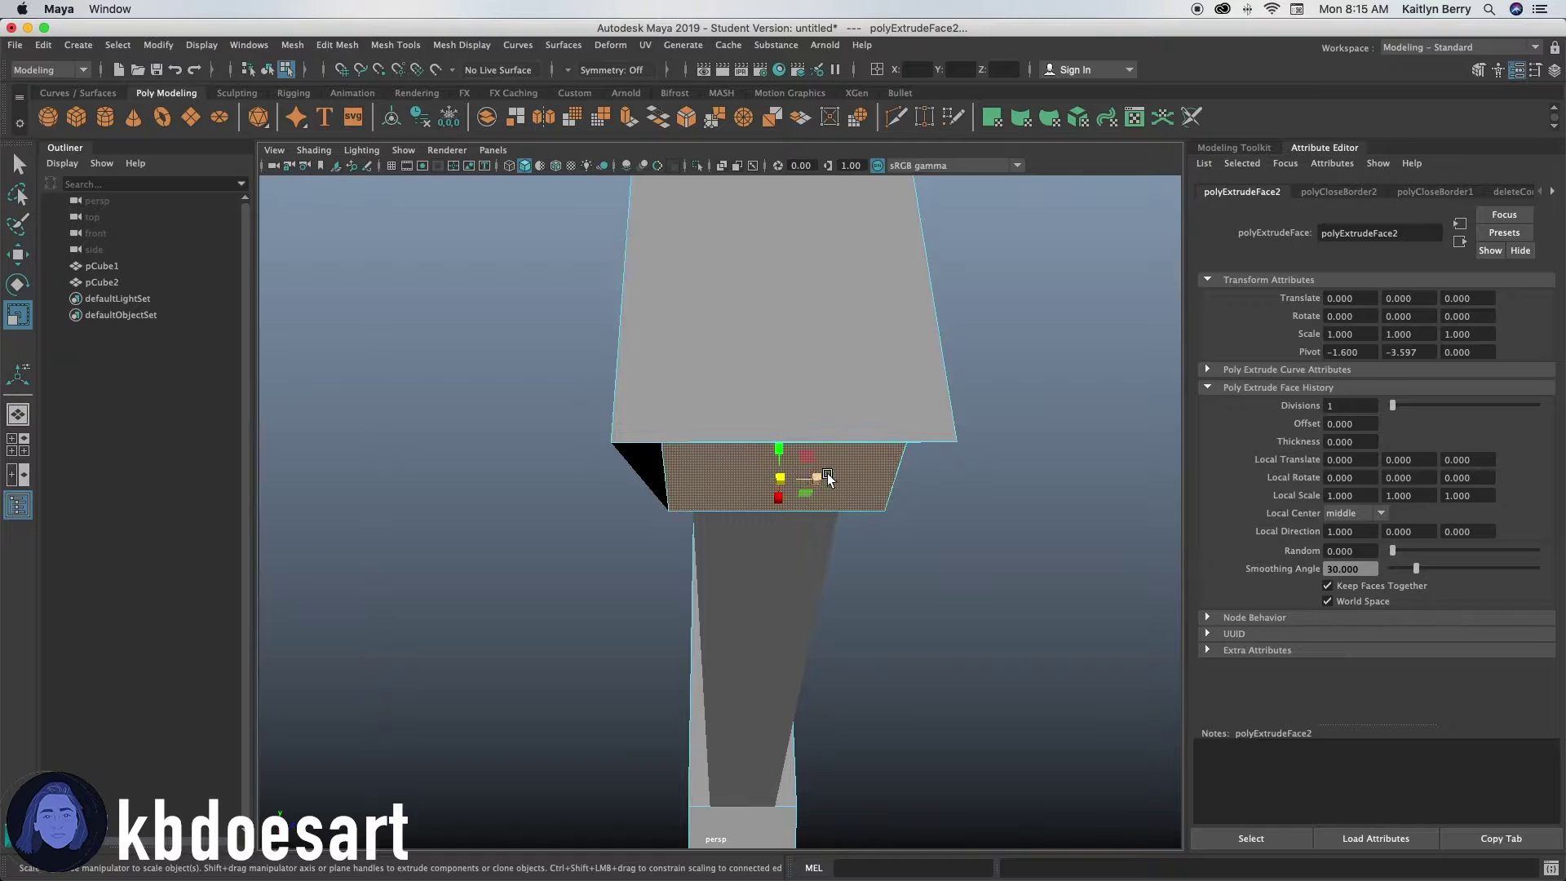
left_click_drag(828, 478, 839, 478)
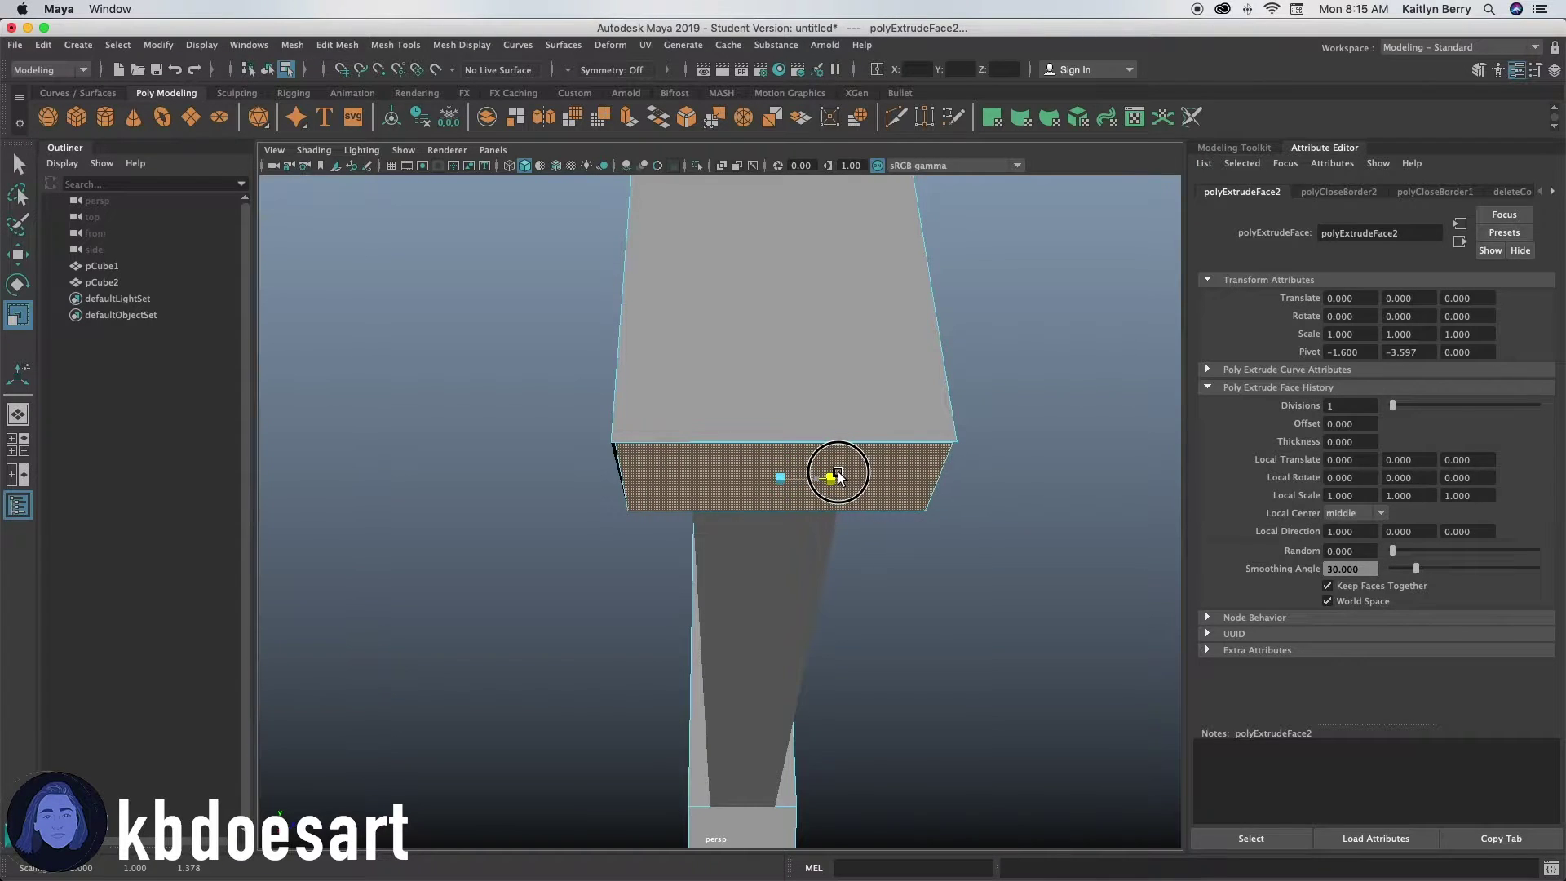
left_click_drag(954, 488, 825, 514, "alt")
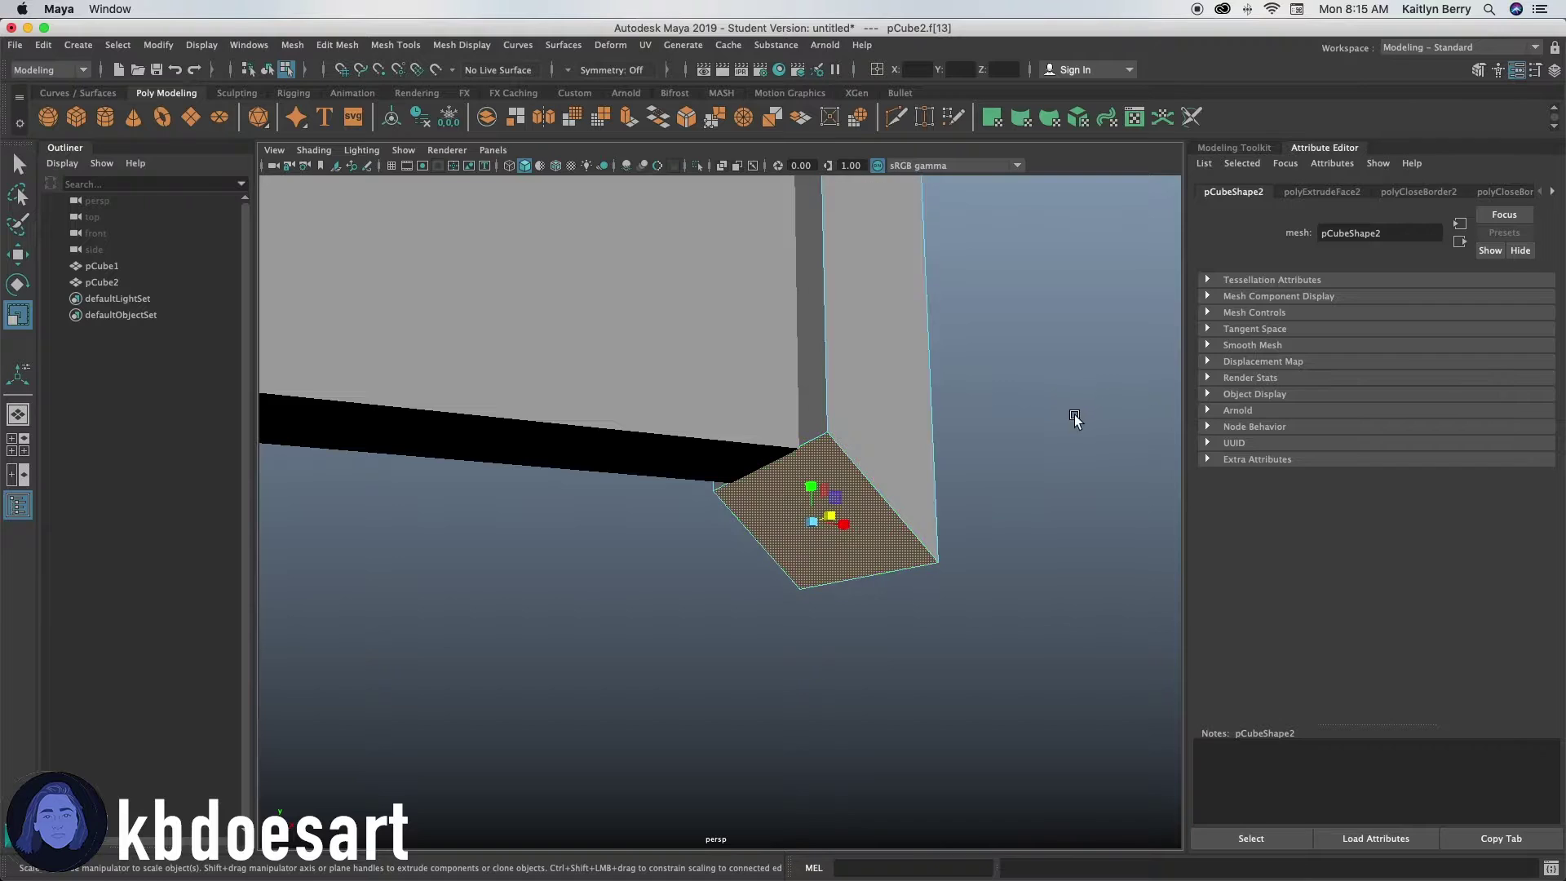
Step: Extrude the capped end face of the right leg and move it slightly down
key("ctrl+e")
key("r")
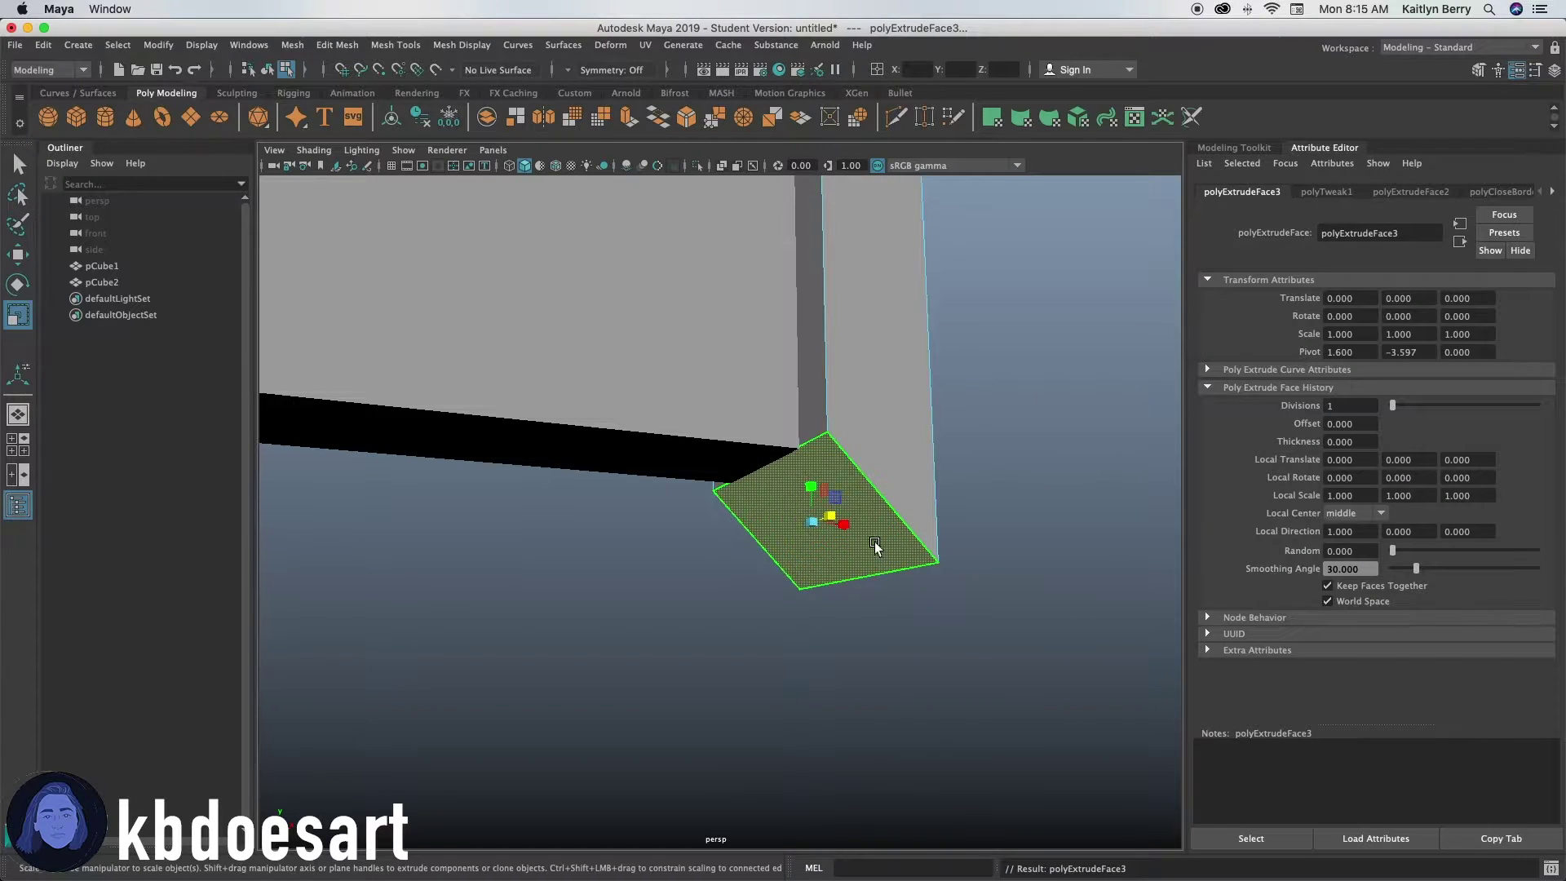
mouse_move(818, 520)
left_mouse_down("alt")
mouse_move(800, 619)
mouse_move(829, 511)
mouse_move(810, 512)
left_mouse_up("alt")
key("e")
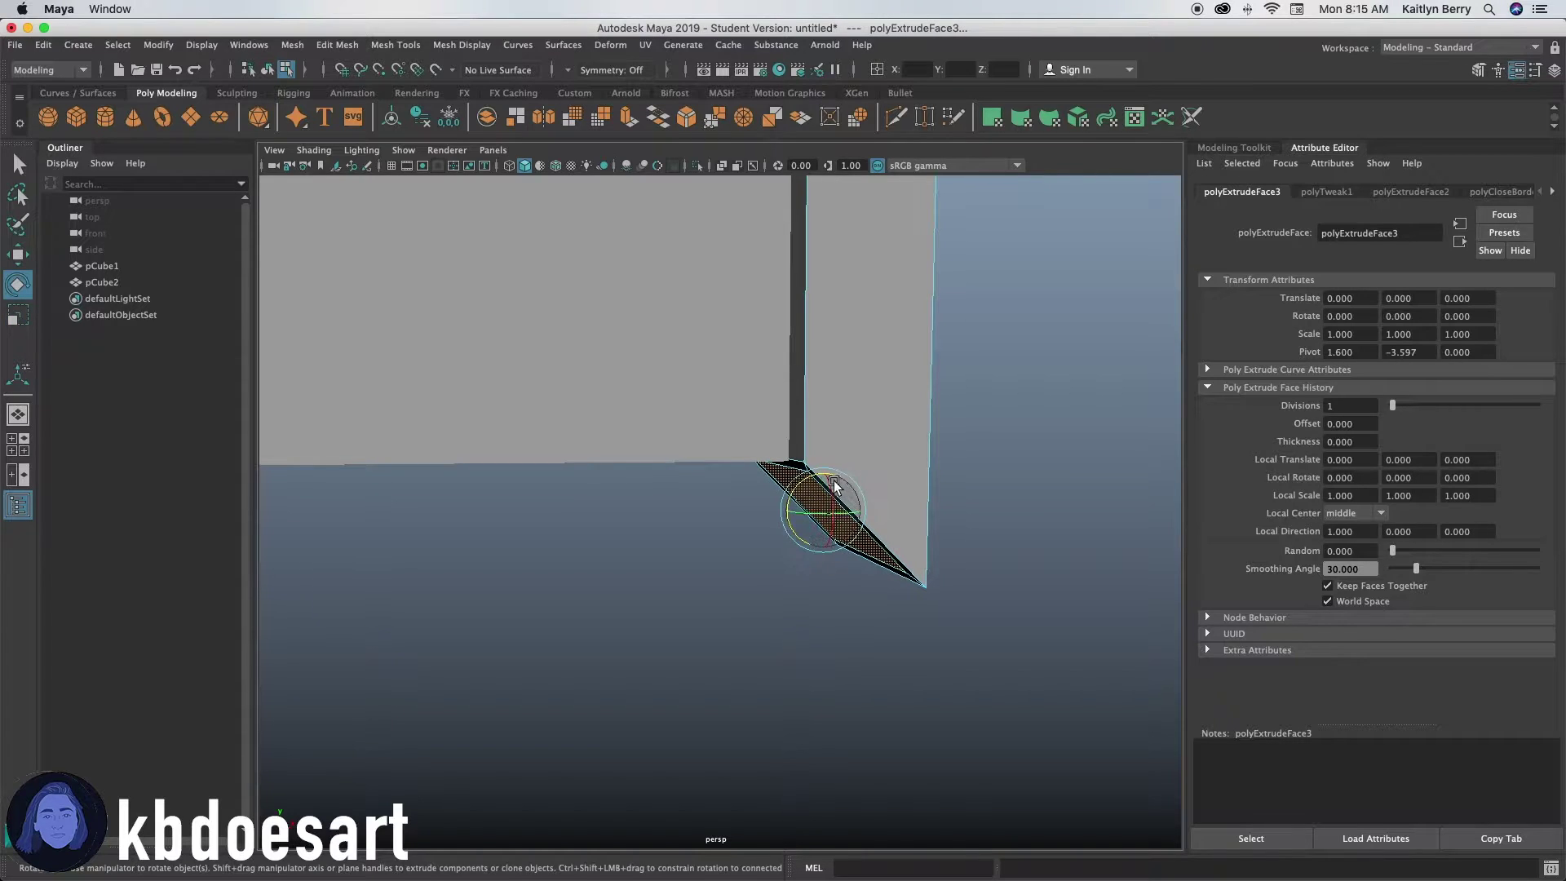
key("w")
left_click_drag(823, 473, 824, 497)
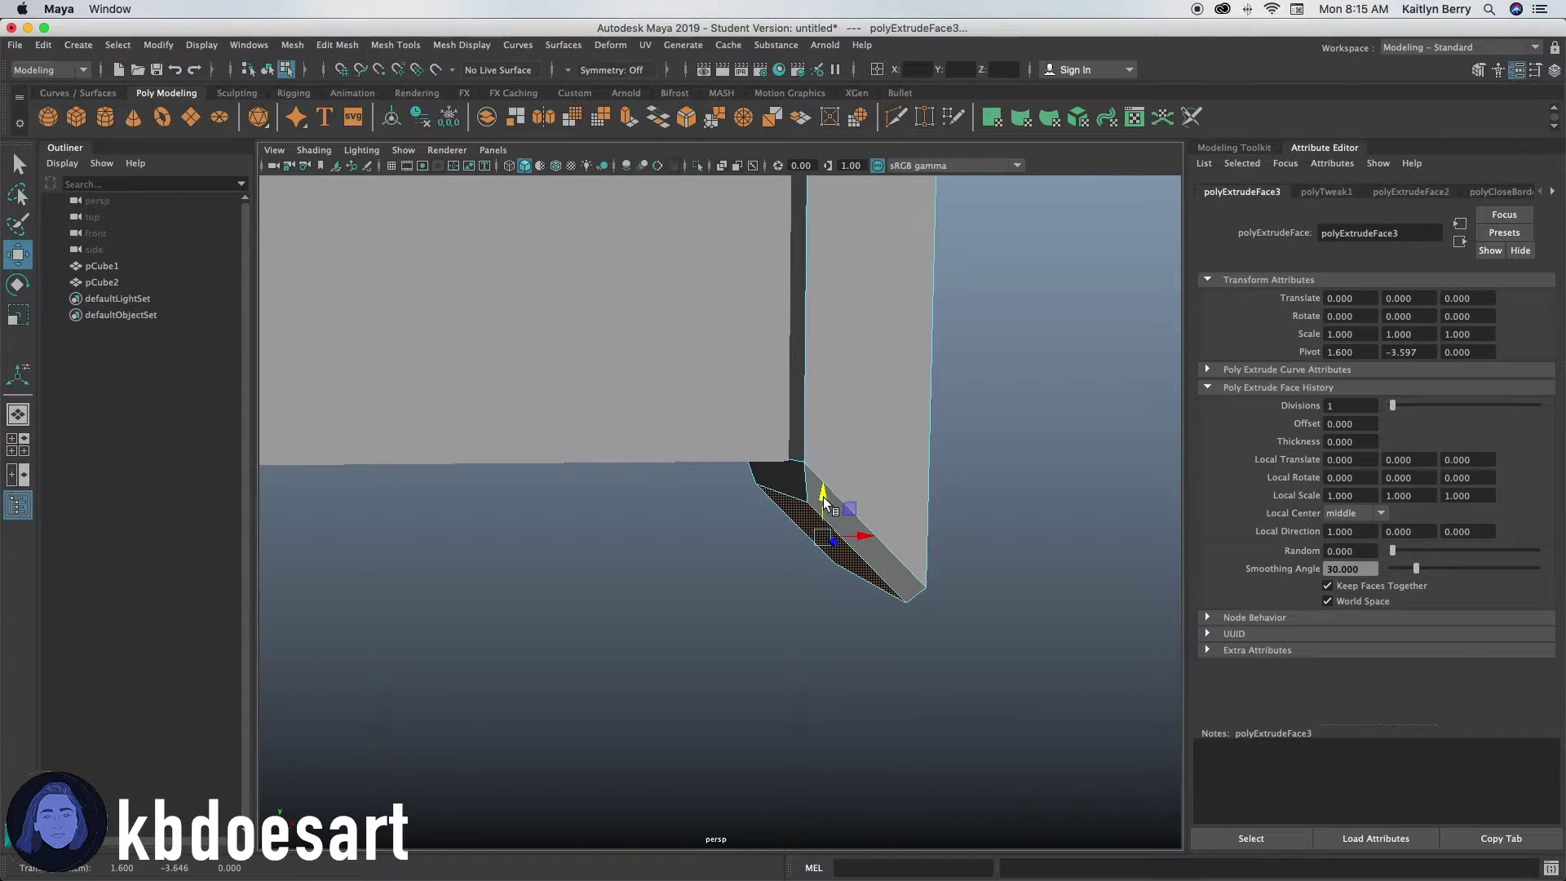
Step: Rotate the right leg's extruded face until it lies level across the leg's lower end
key("r")
key("e")
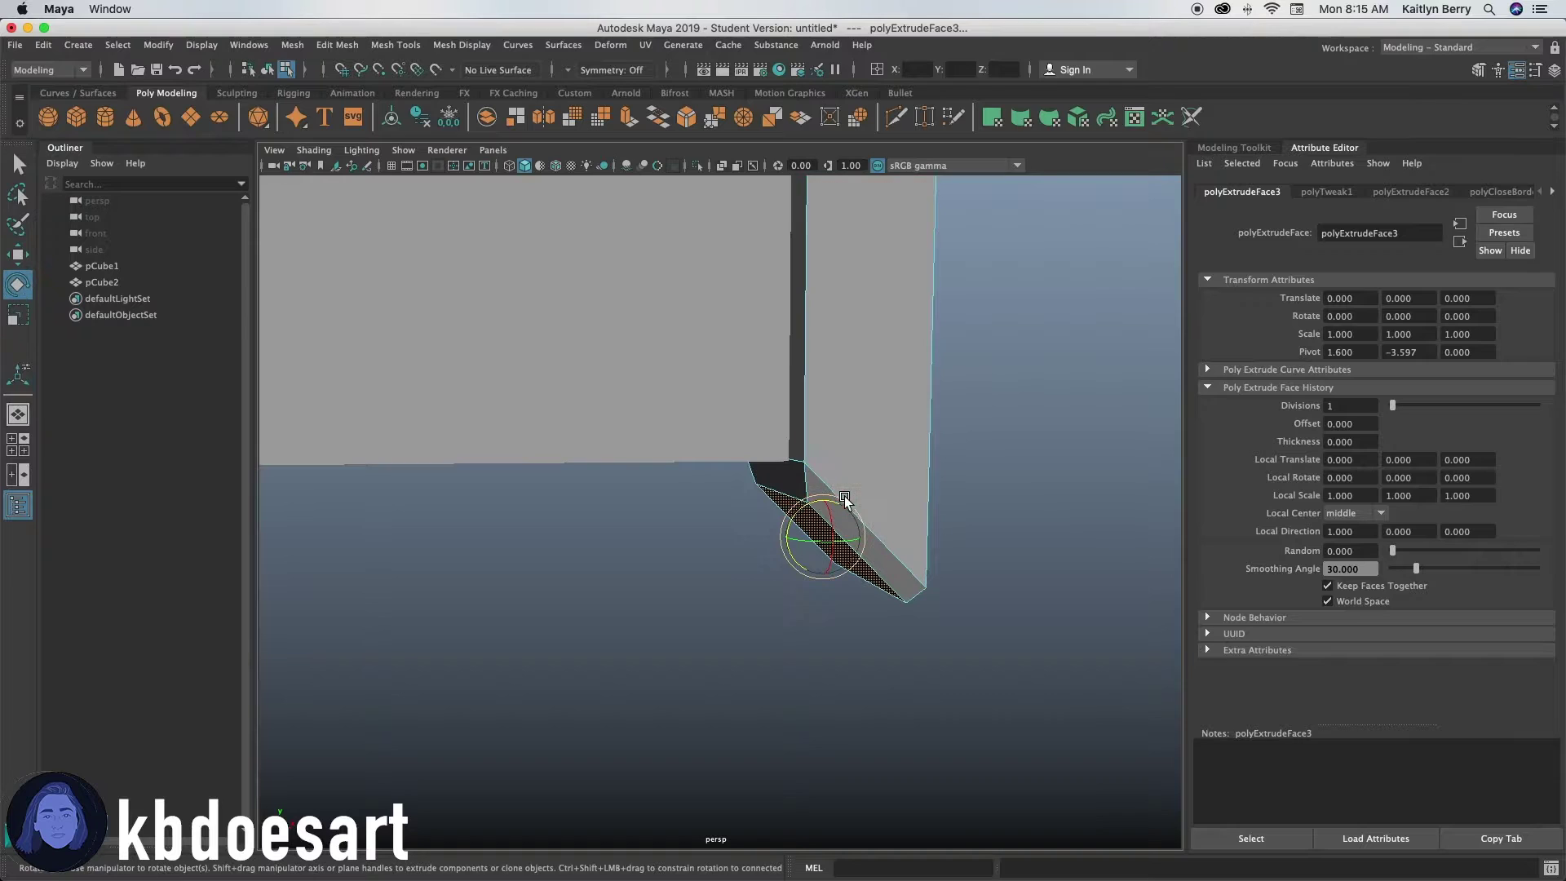
left_click_drag(809, 511, 785, 542)
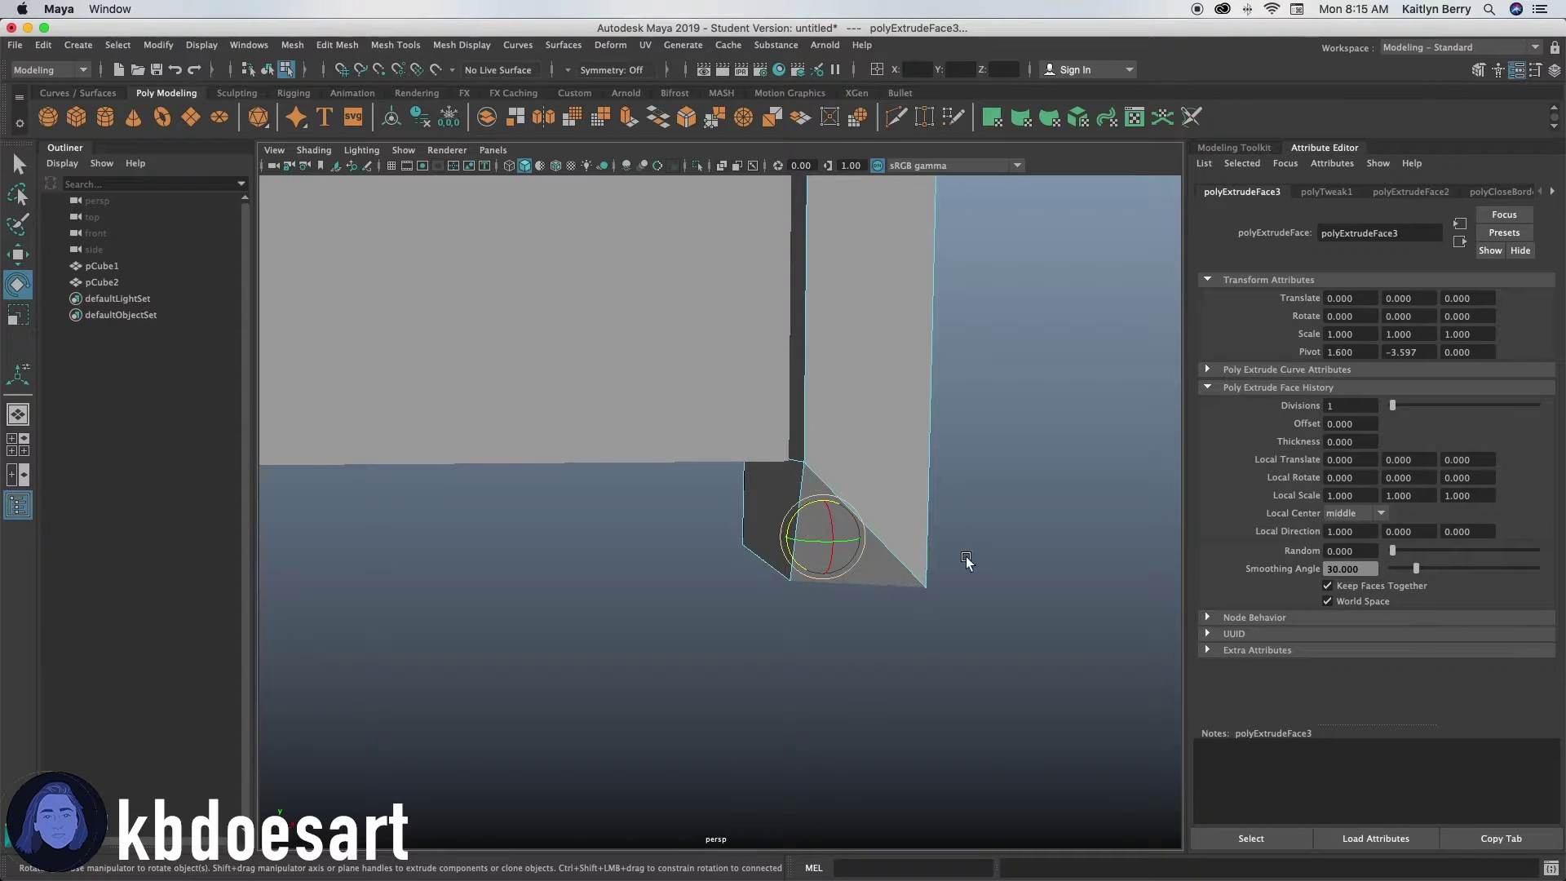
right_click_drag(965, 556, 1021, 543, "alt")
left_click_drag(1021, 543, 790, 648, "alt")
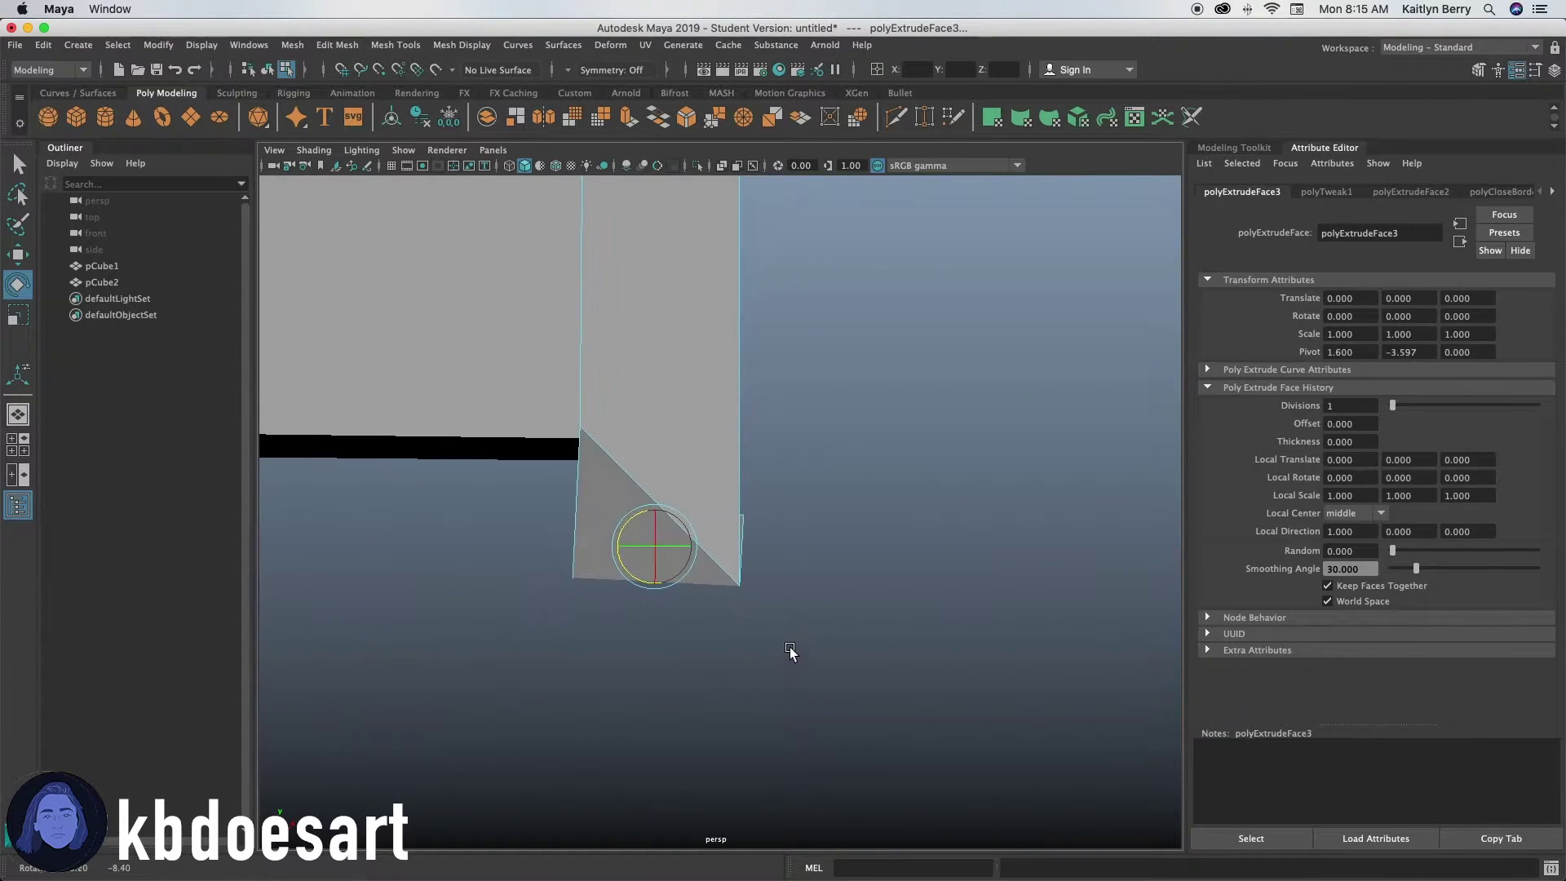
left_click_drag(638, 518, 729, 491)
left_click_drag(588, 641, 754, 680, "alt")
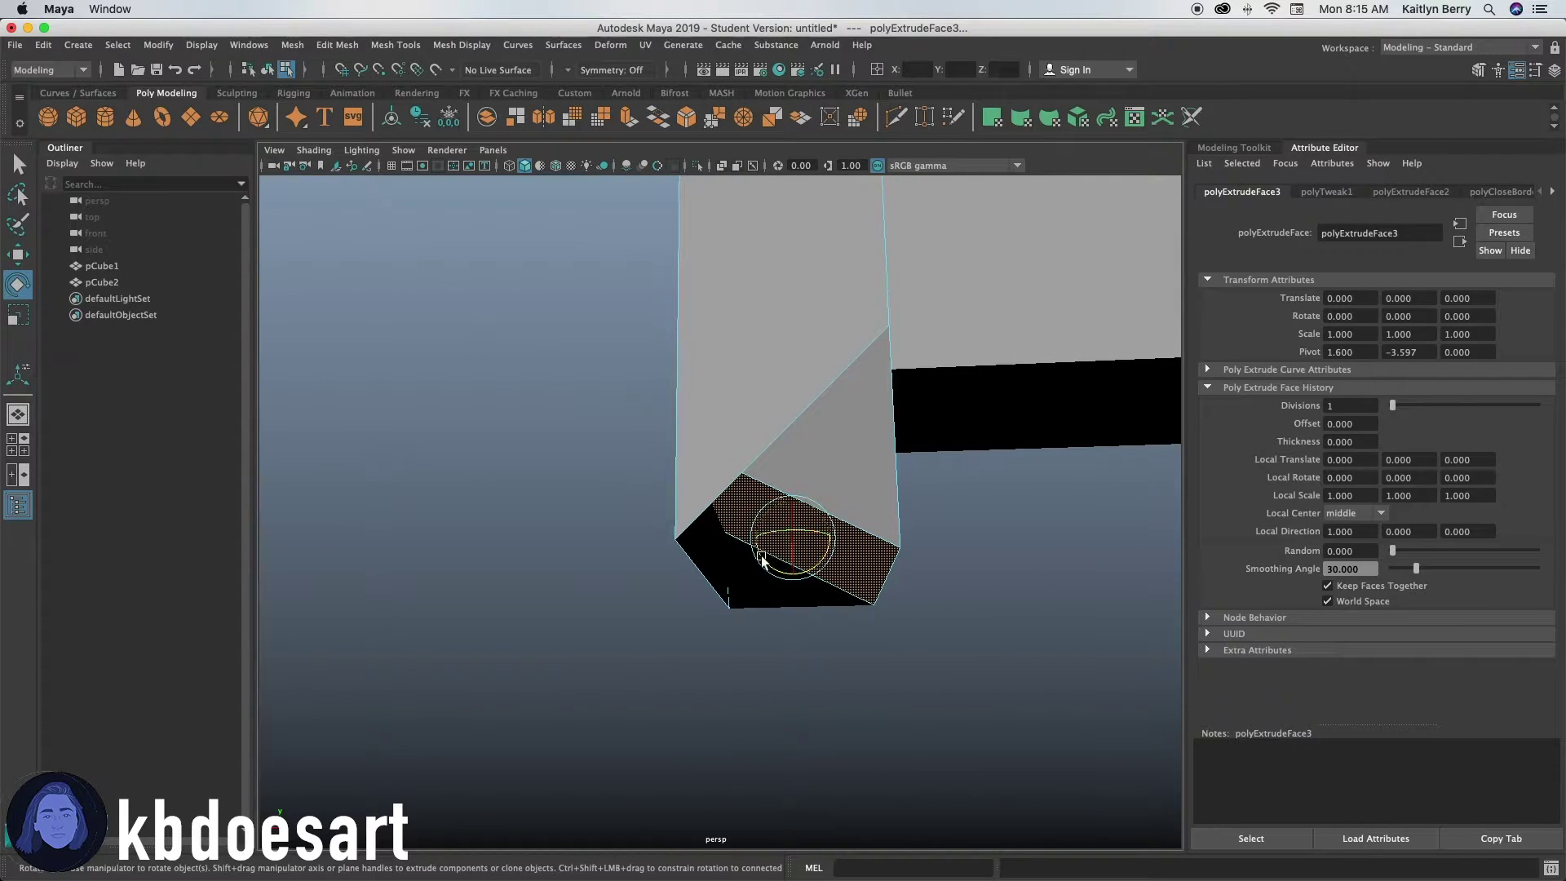
left_click_drag(762, 558, 774, 567)
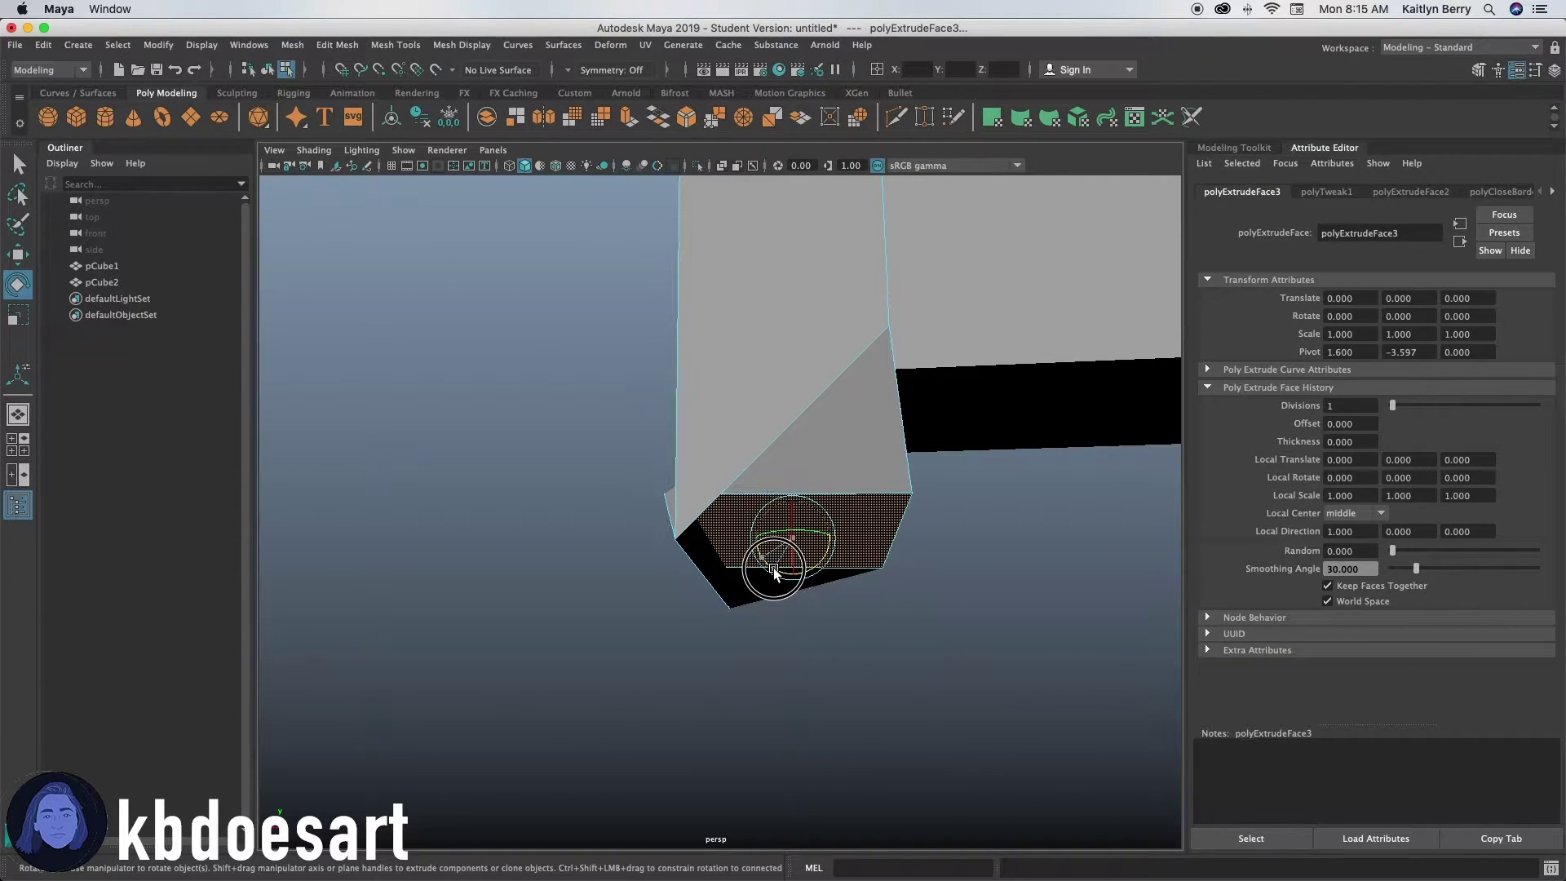
Step: Move and scale the right leg's extruded face to square off the leg and match its thickness
key("w")
left_click_drag(789, 506, 717, 594)
key("r")
left_click_drag(712, 529, 583, 642)
left_click_drag(832, 522, 784, 649, "alt")
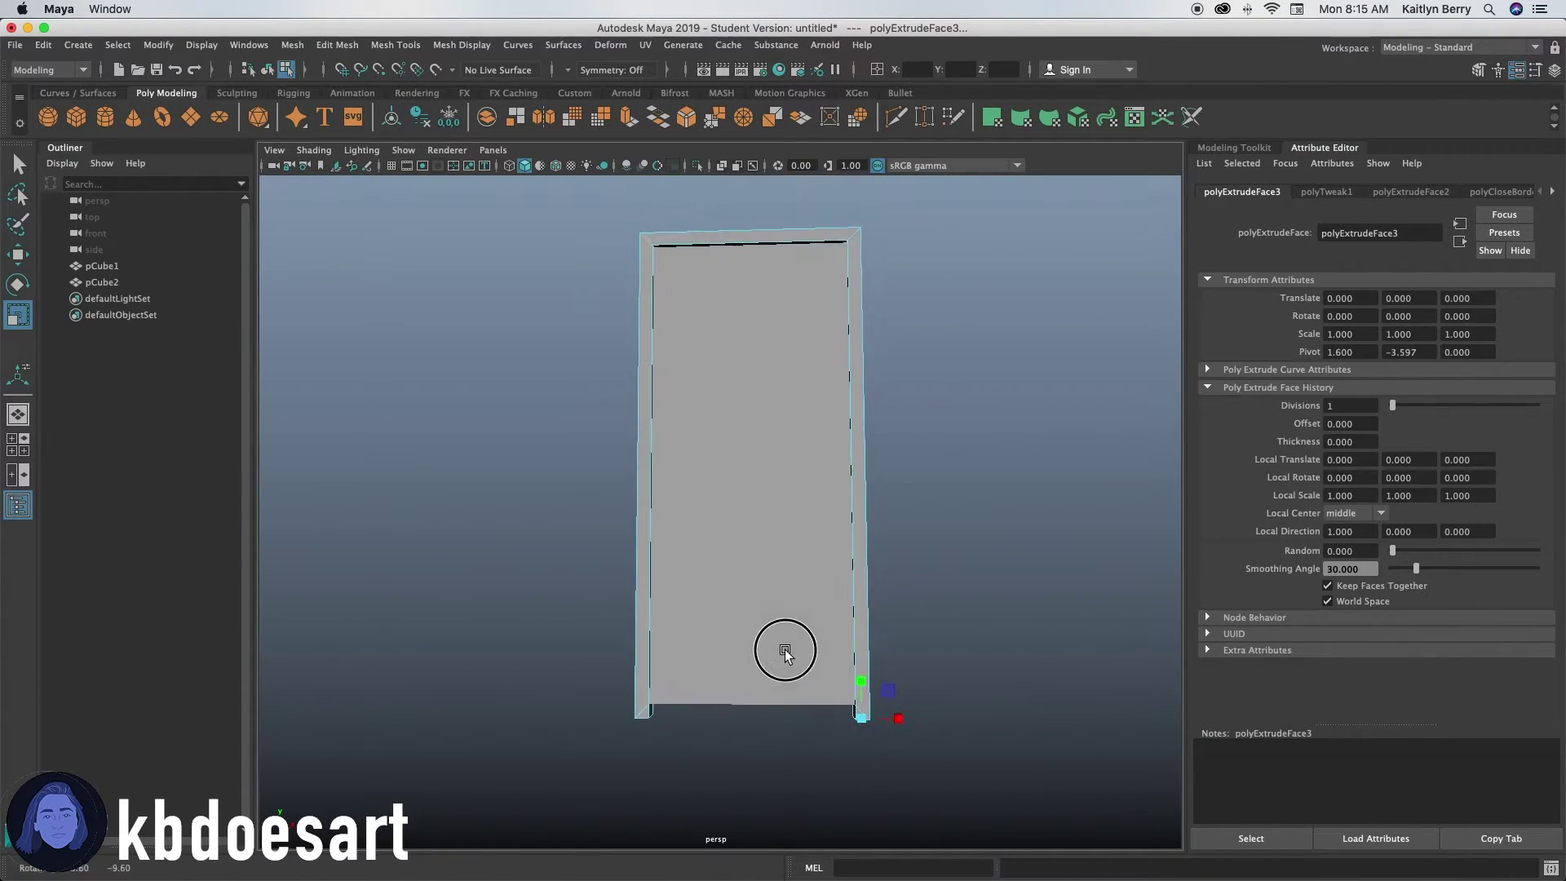
Step: Switch component editing from the frame to the faces of the door panel and clear the selection
right_click_drag(797, 474, 820, 597)
left_click_drag(820, 597, 779, 607, "alt")
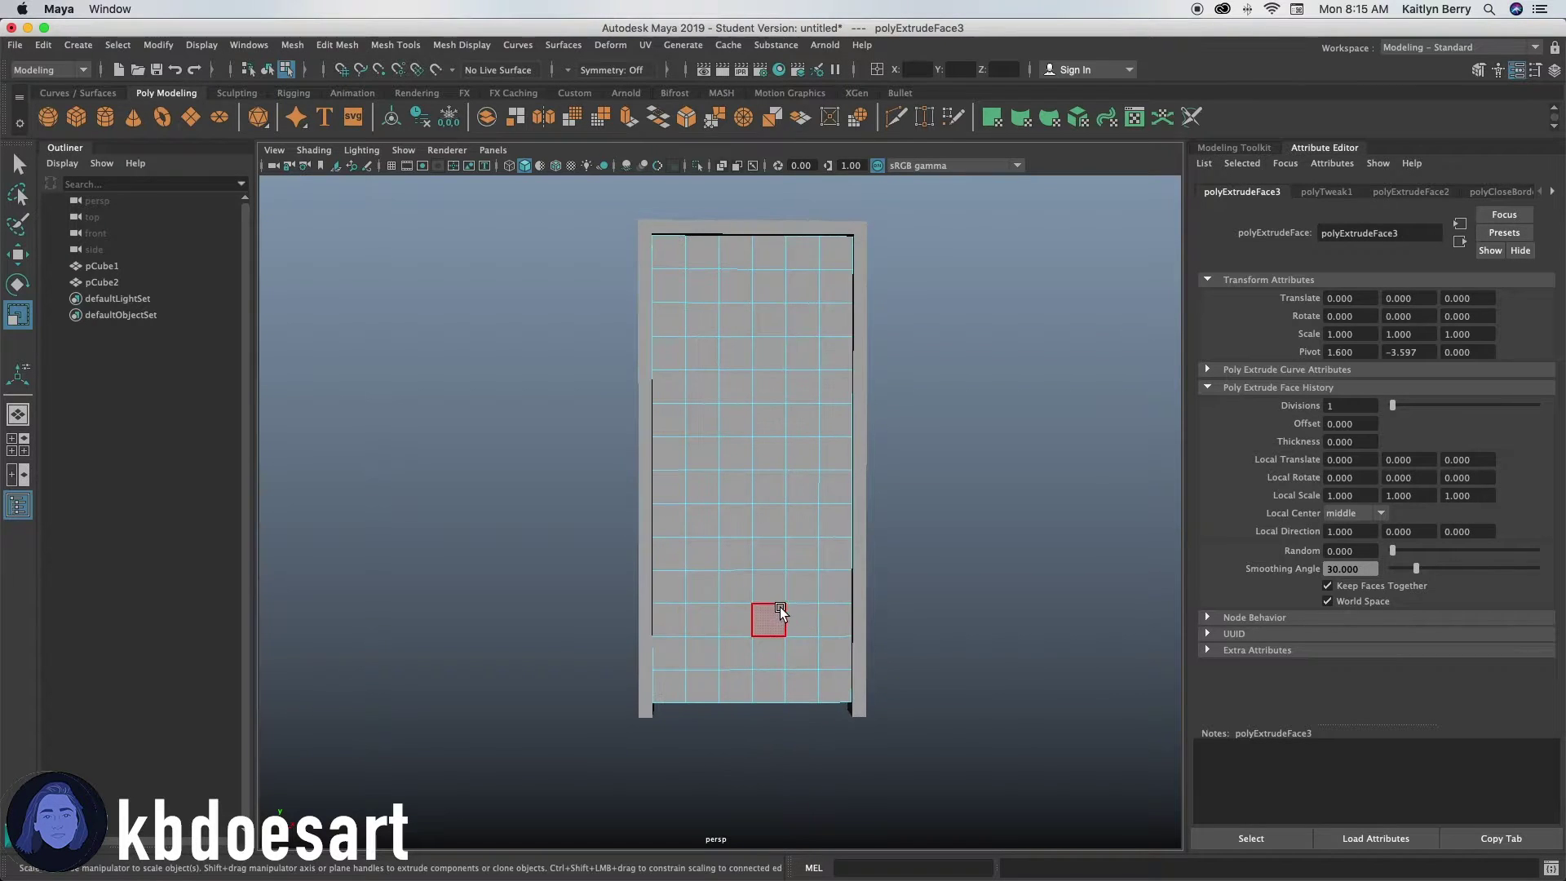
key("w")
left_click(803, 444)
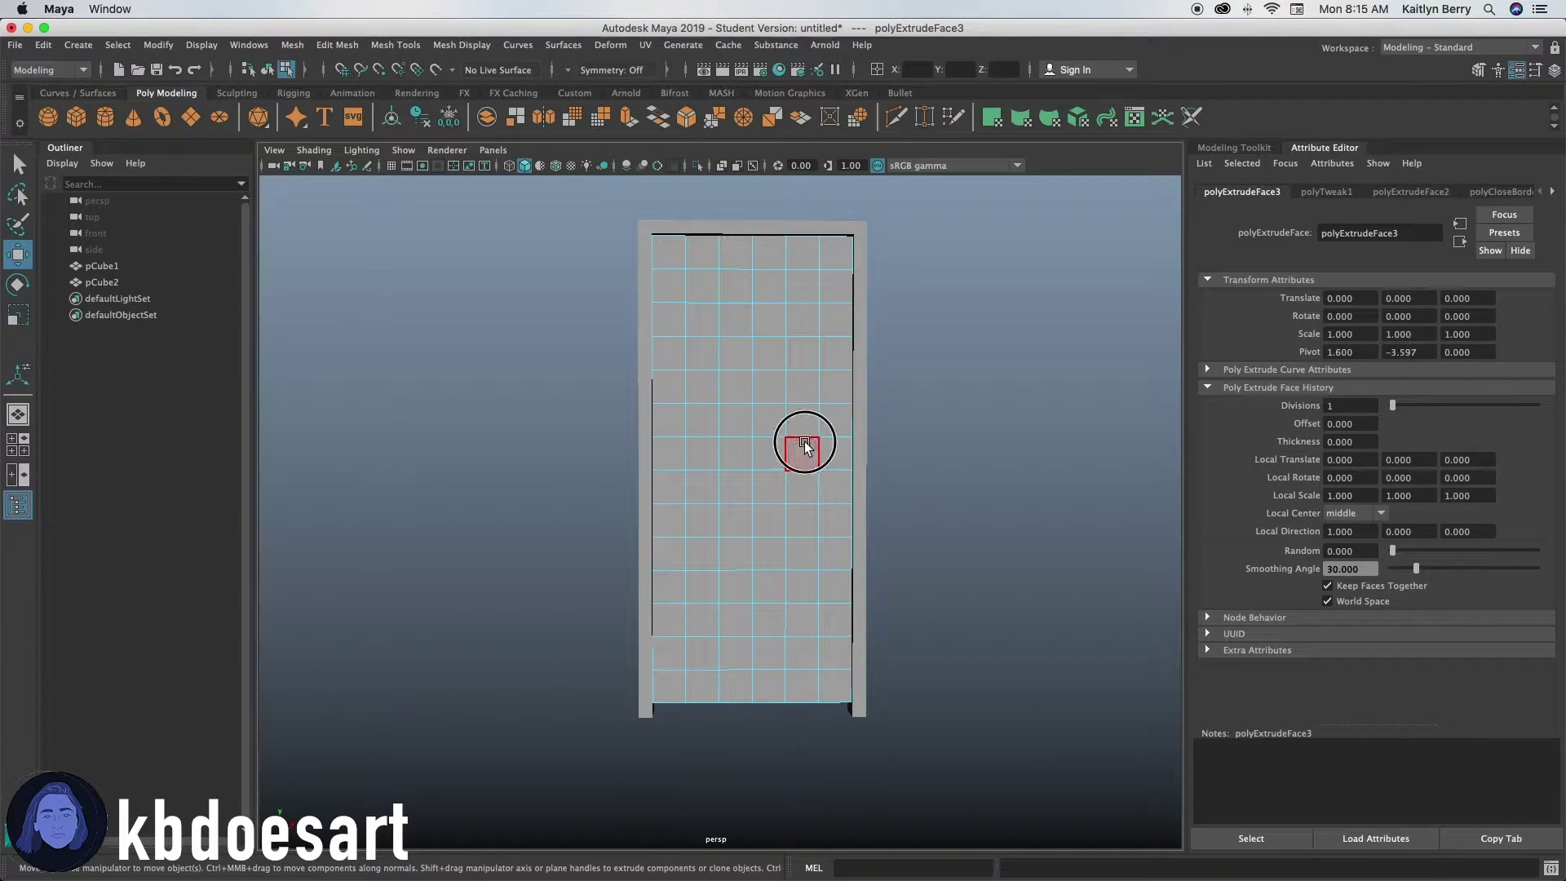
left_click(902, 395)
Step: Select a two-by-two block of faces near the door front's upper left corner, one face in from the edges
mouse_move(721, 382)
left_mouse_down("alt")
mouse_move(763, 412)
mouse_move(930, 395)
mouse_move(849, 457)
mouse_move(736, 398)
left_mouse_up("alt")
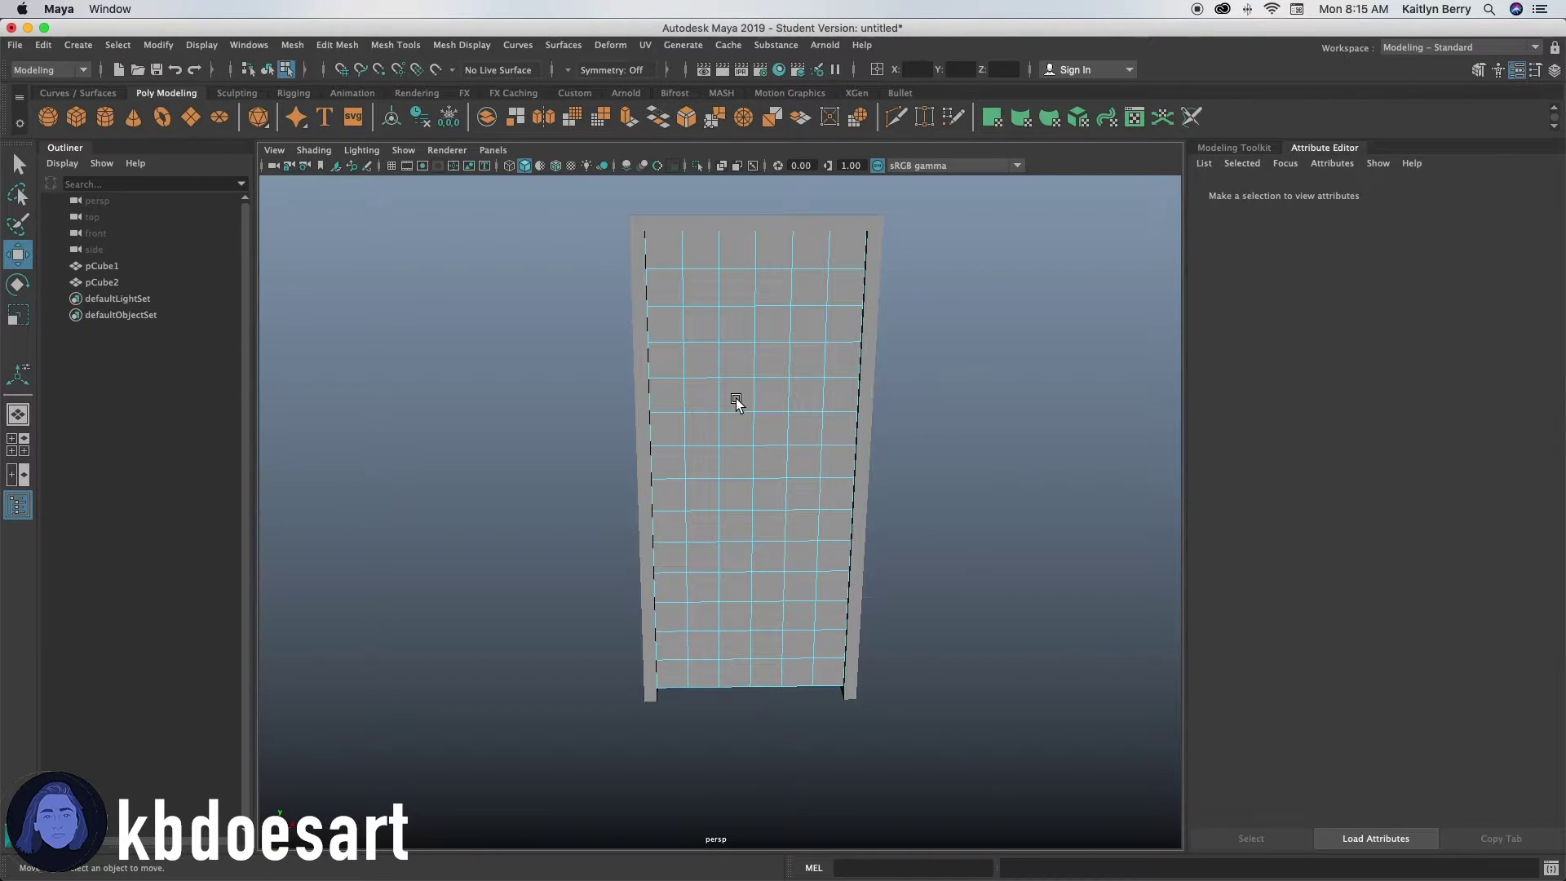
right_click_drag(773, 393, 911, 259, "alt")
middle_click_drag(911, 259, 895, 493, "alt")
left_click_drag(895, 493, 806, 524, "alt")
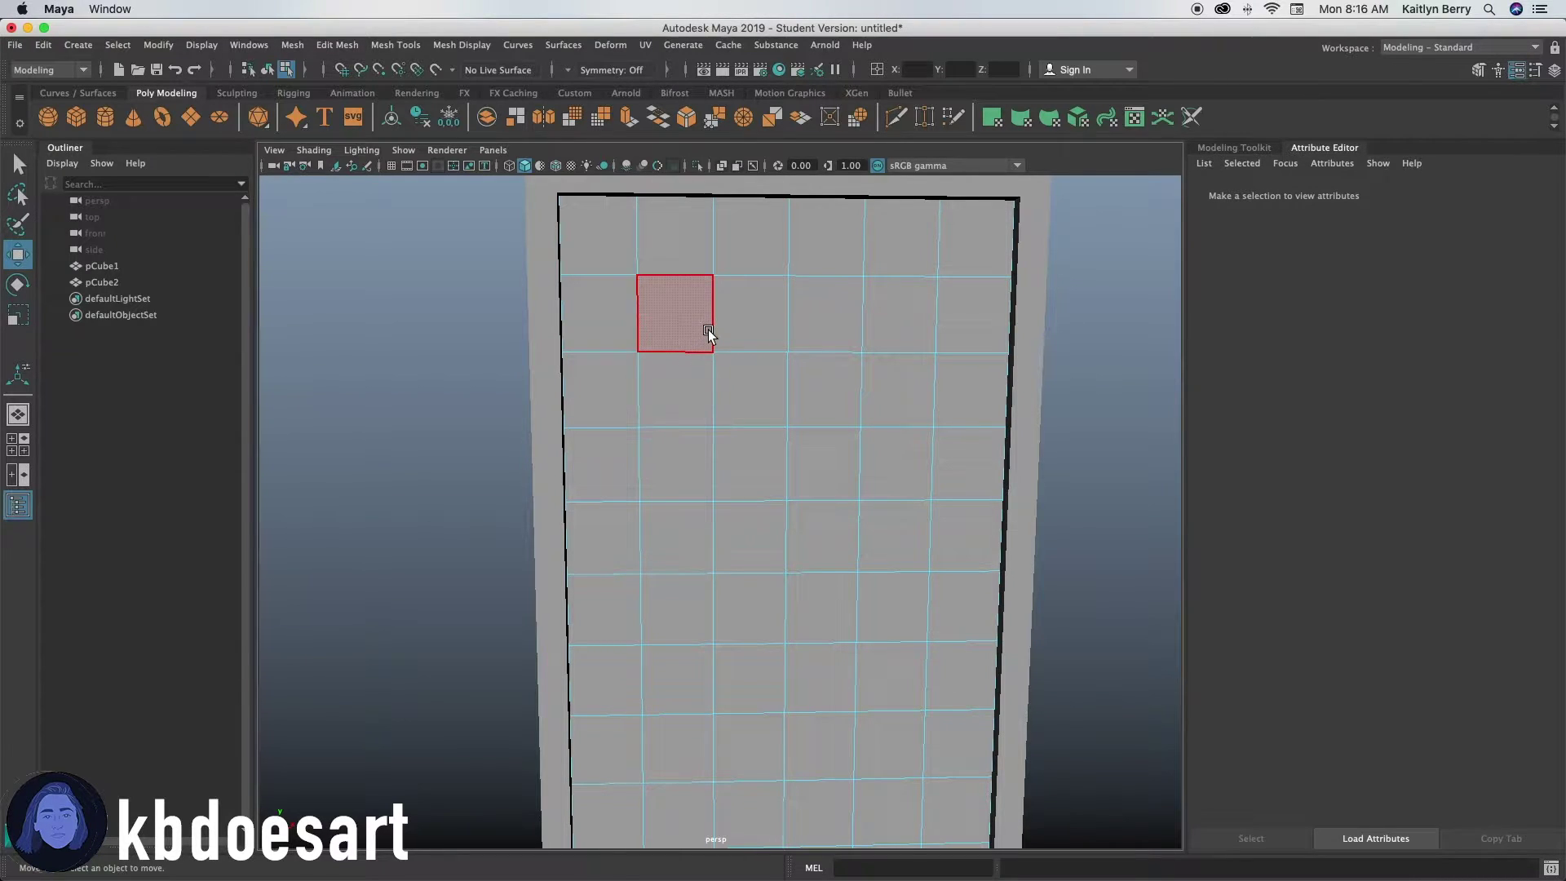
right_click_drag(704, 341, 712, 384)
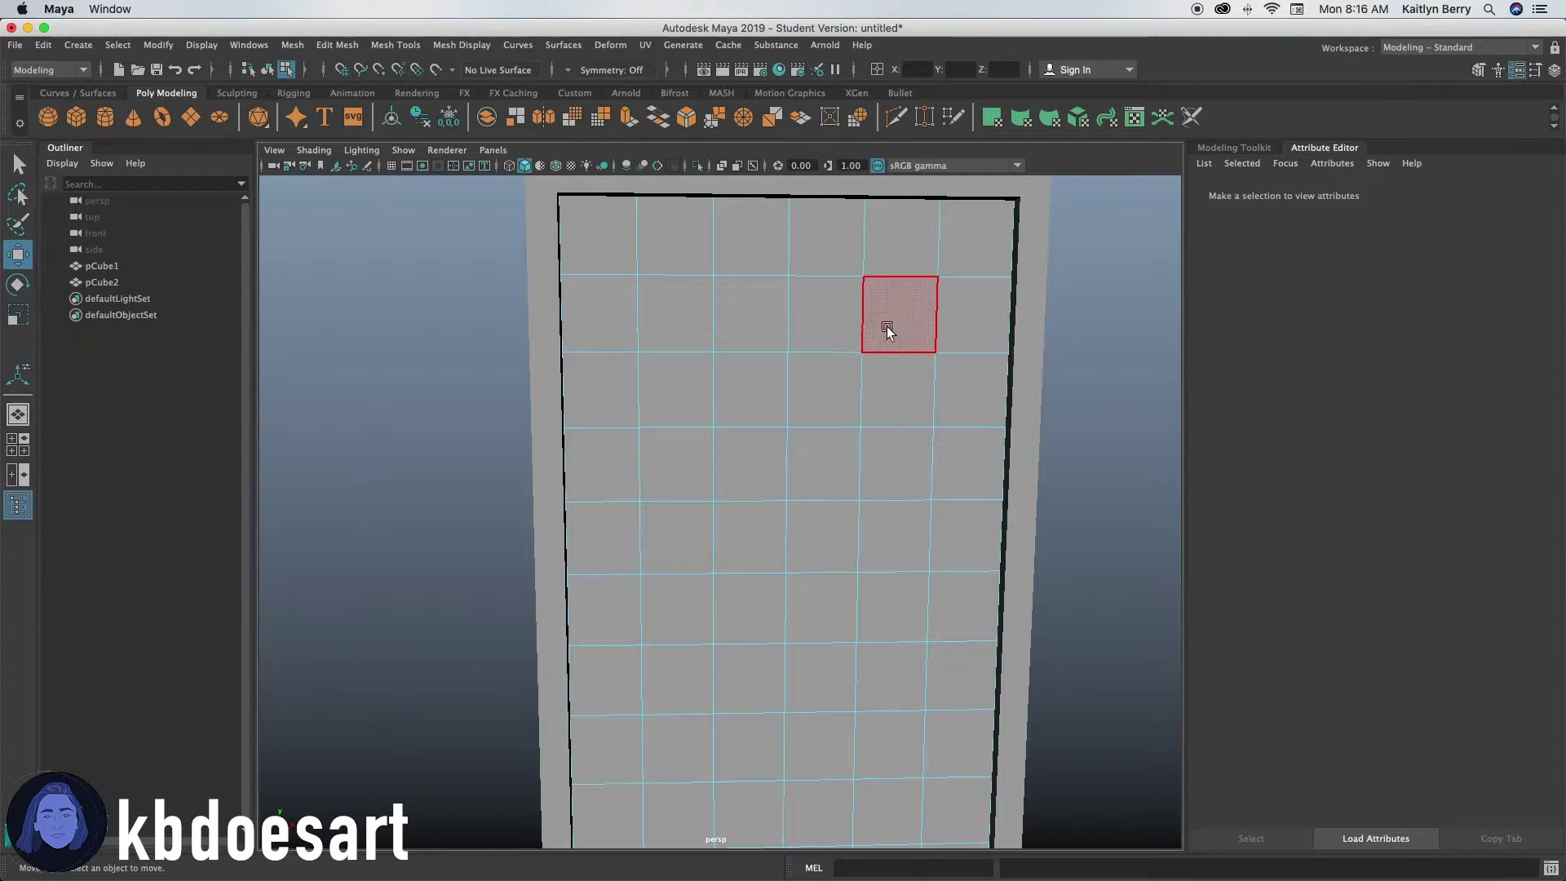
left_click_drag(680, 334, 680, 334)
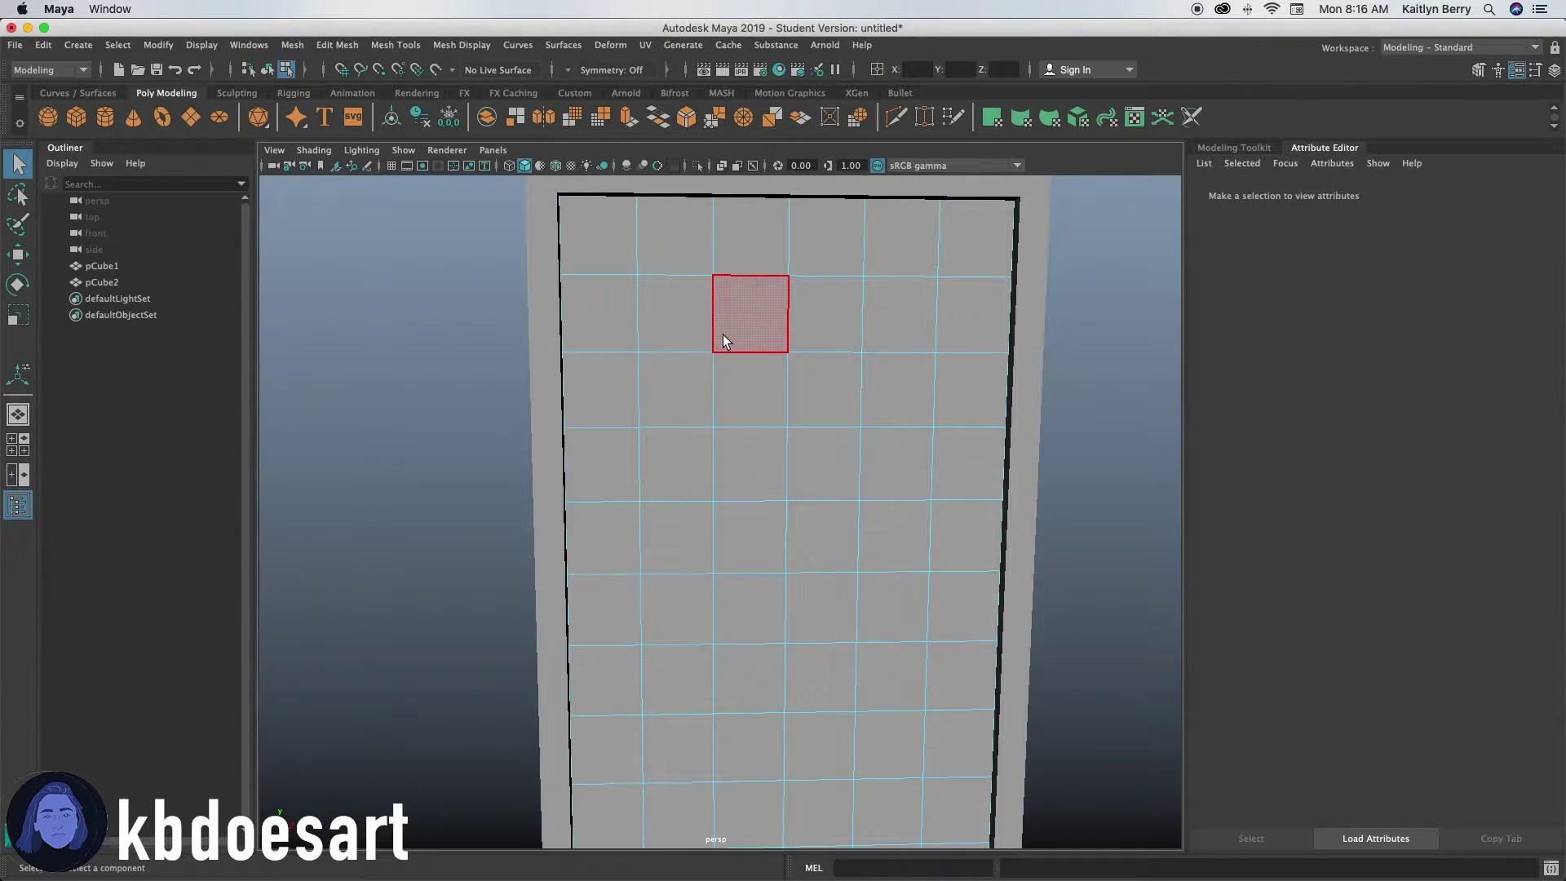
left_click(723, 334)
left_click(1056, 297)
mouse_move(741, 344)
left_mouse_down()
mouse_move(753, 361)
mouse_move(734, 351)
left_mouse_up()
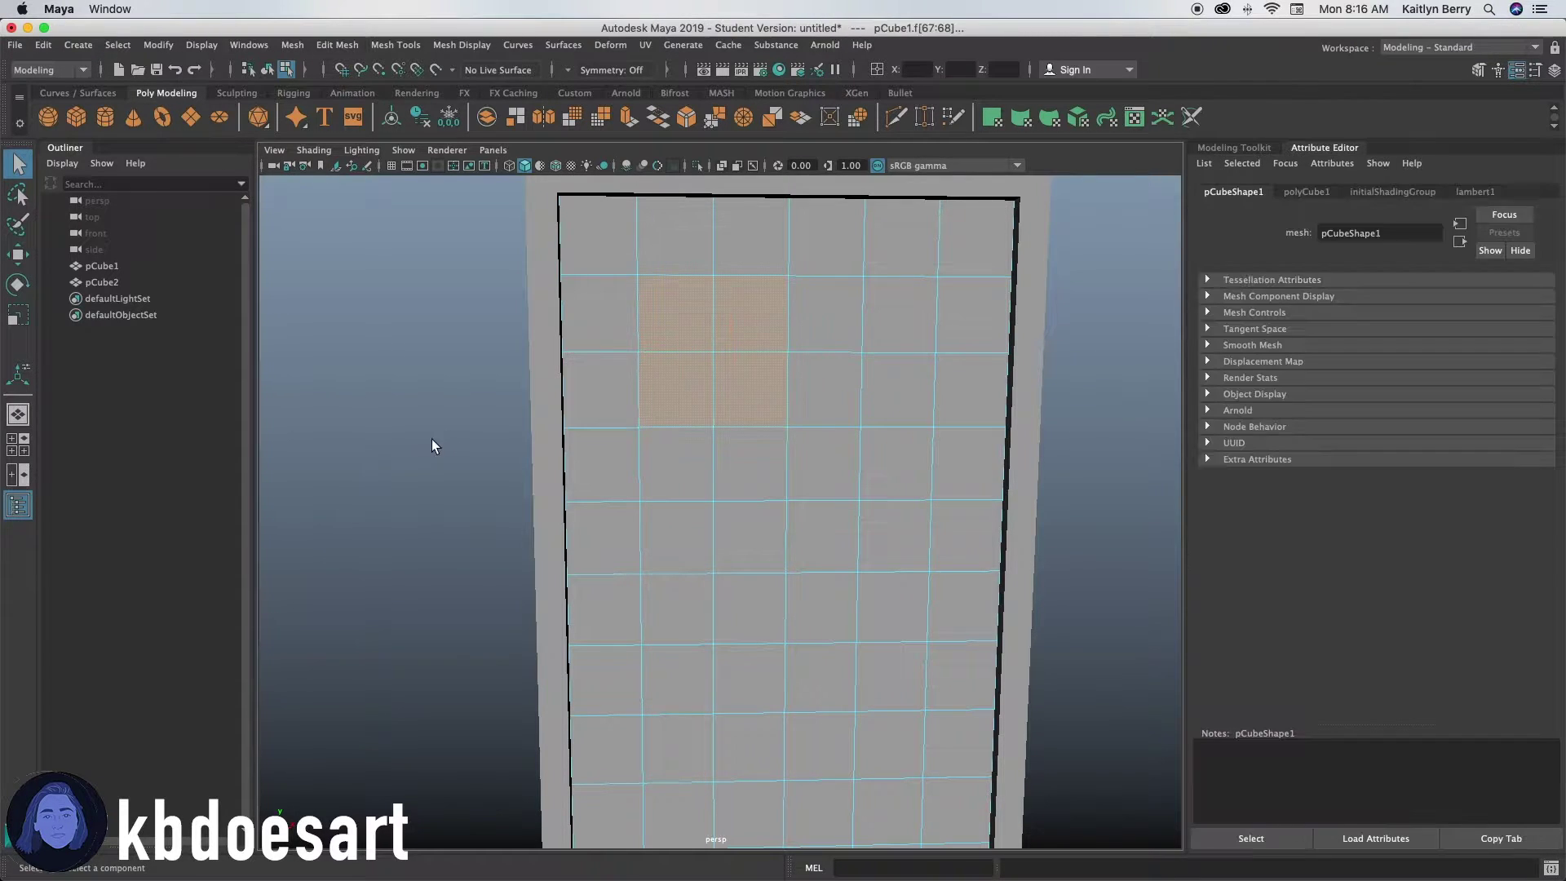
Step: Add the matching two-by-two block of faces on the back of the door to the selection
left_click_drag(432, 444, 685, 453, "alt")
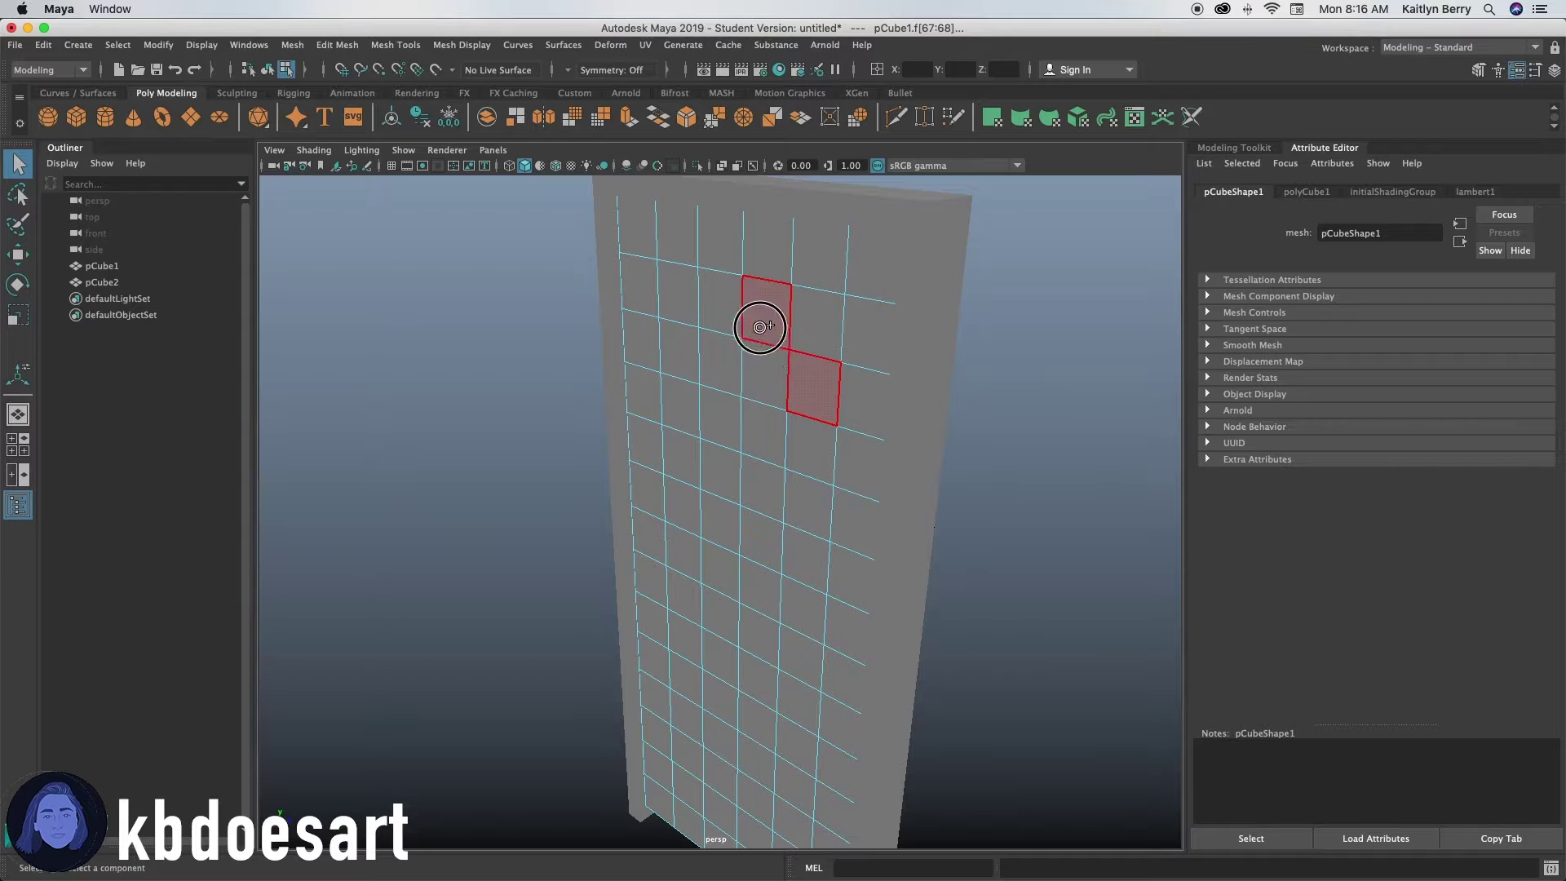
left_click_drag(760, 327, 688, 429, "alt")
middle_click_drag(688, 430, 695, 345, "alt")
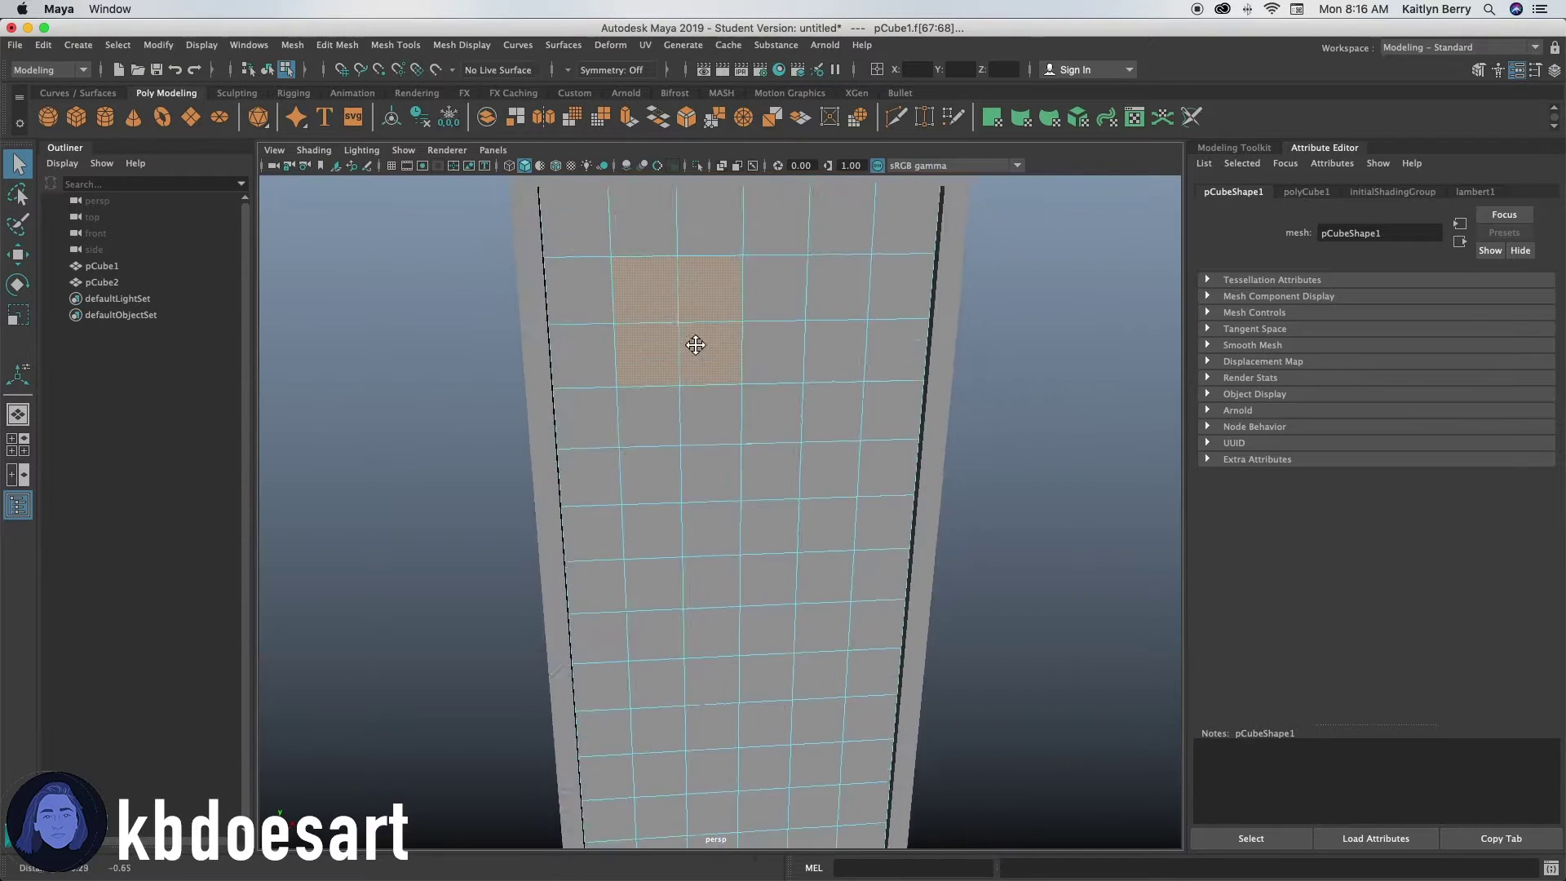
left_click_drag(695, 345, 873, 529, "alt")
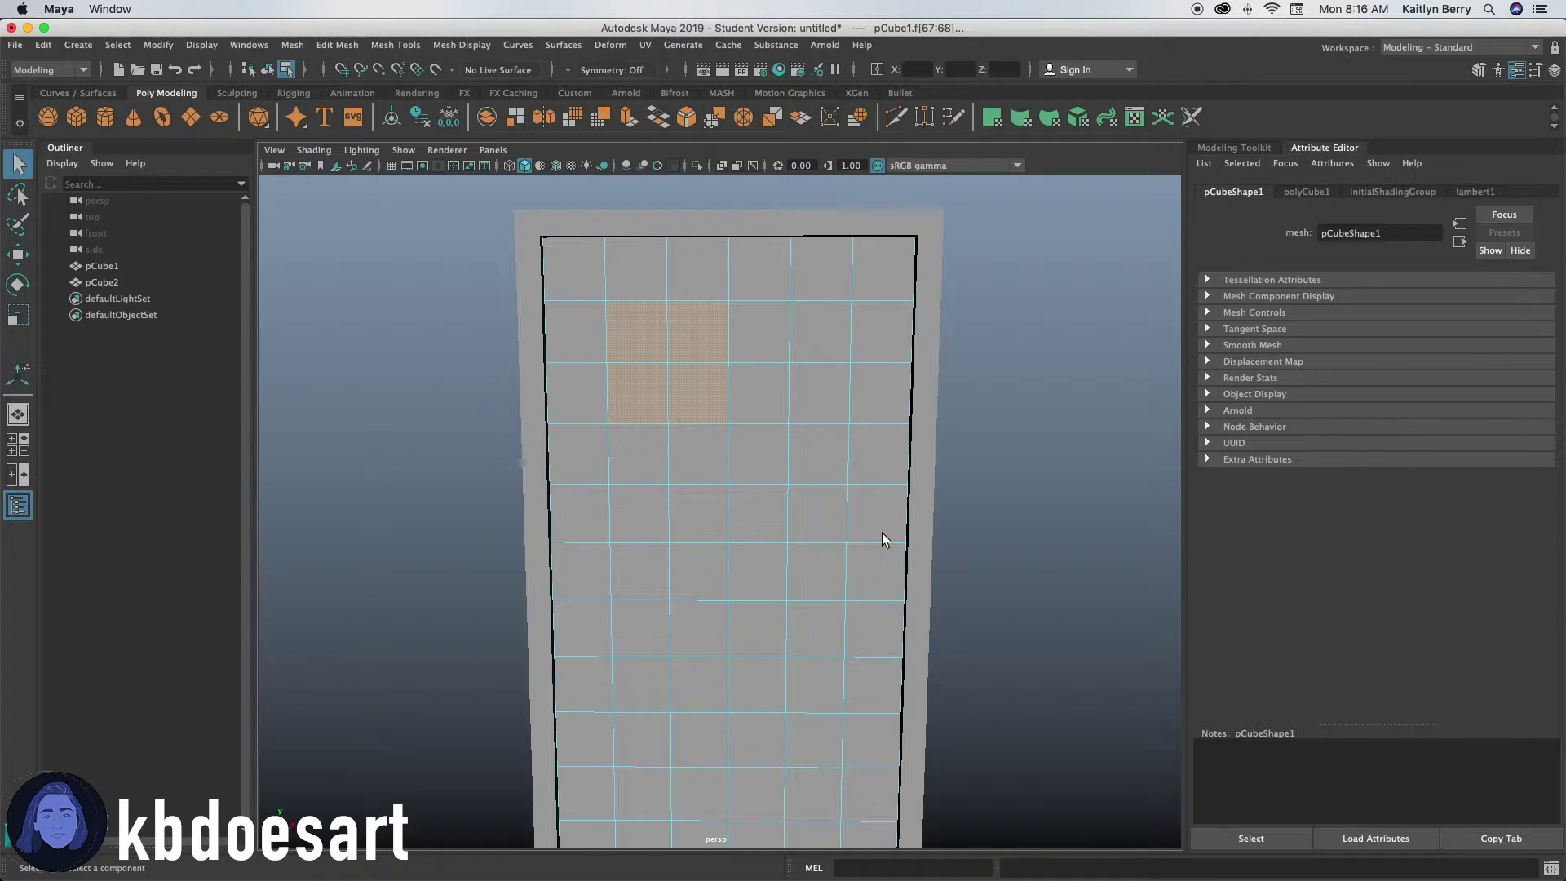
Step: Extrude the selected face blocks with an offset of 0.05 to form a narrow border
key("ctrl+e")
right_click_drag(614, 336, 781, 315, "alt")
middle_click_drag(781, 315, 784, 453, "alt")
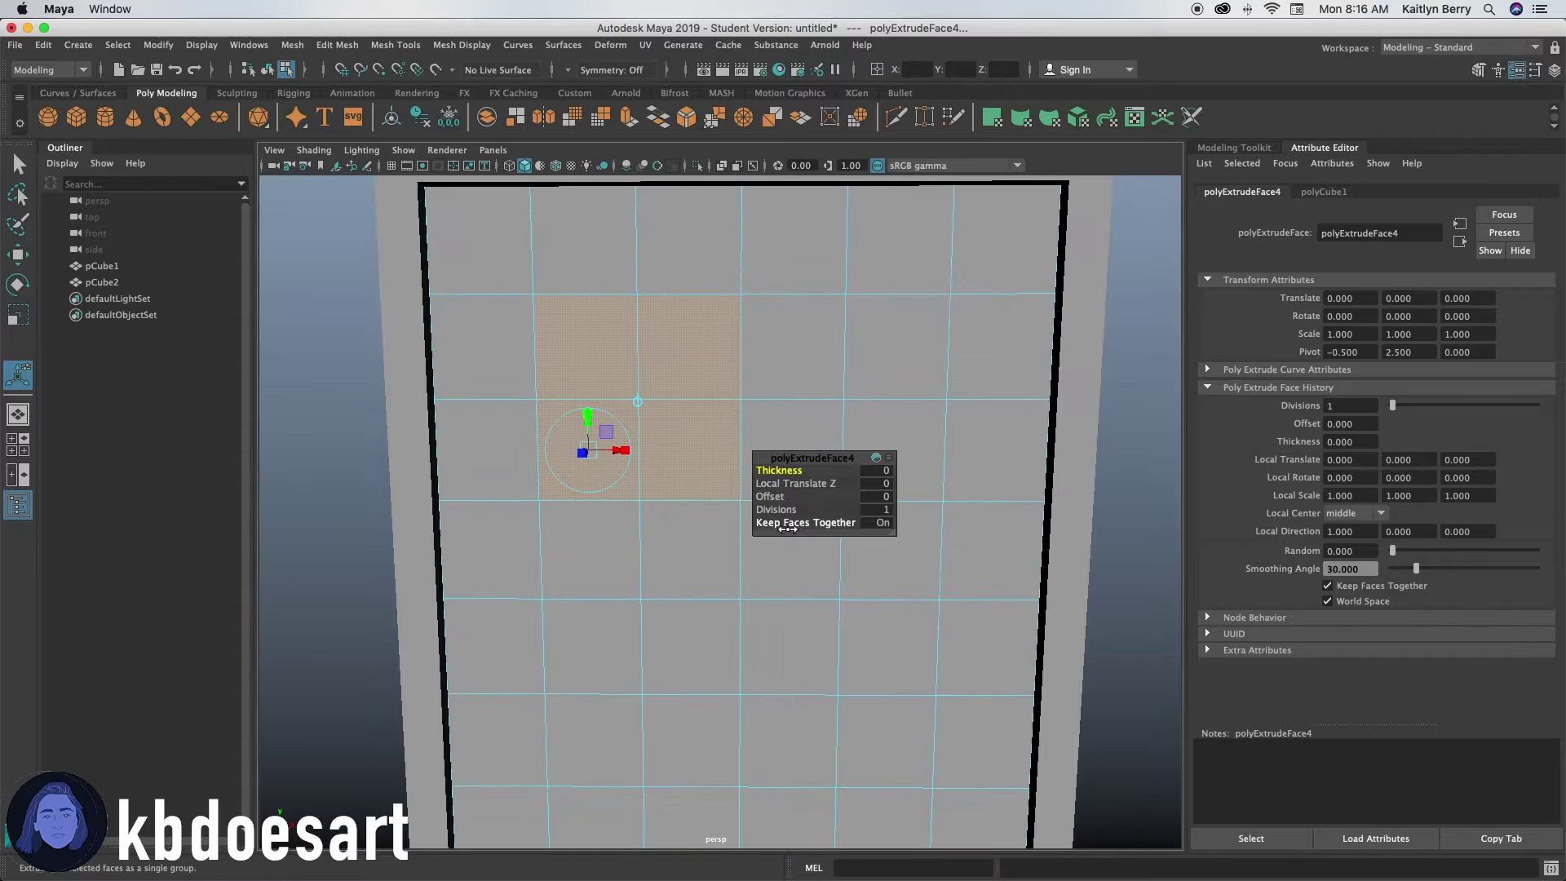
left_click_drag(774, 496, 784, 500)
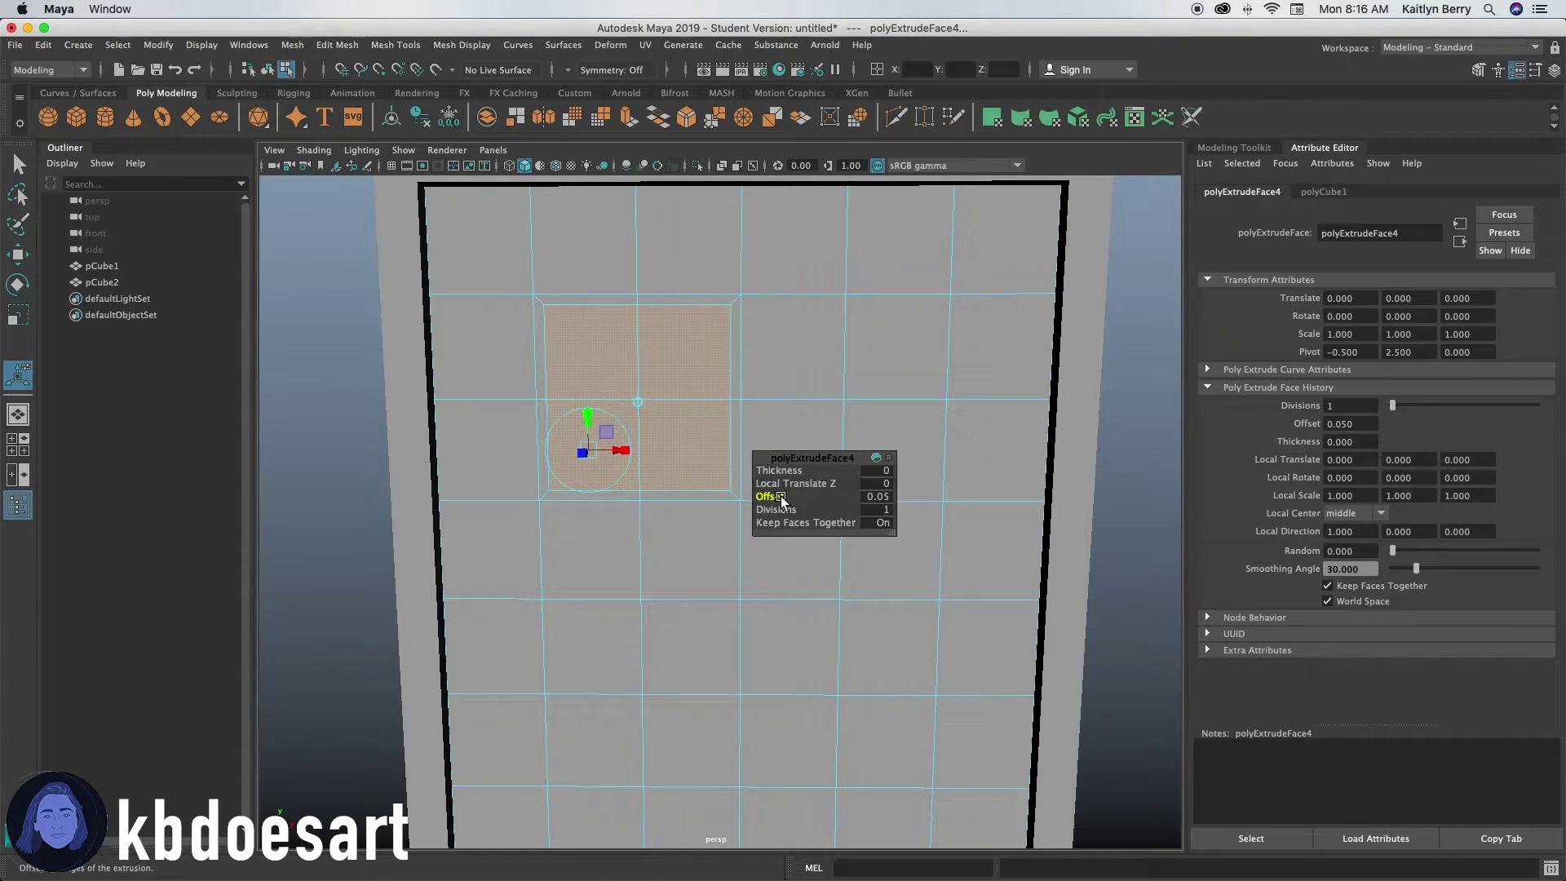
Step: Extrude the inset faces again with a thickness of -0.05 to recess them into the door
key("ctrl+e")
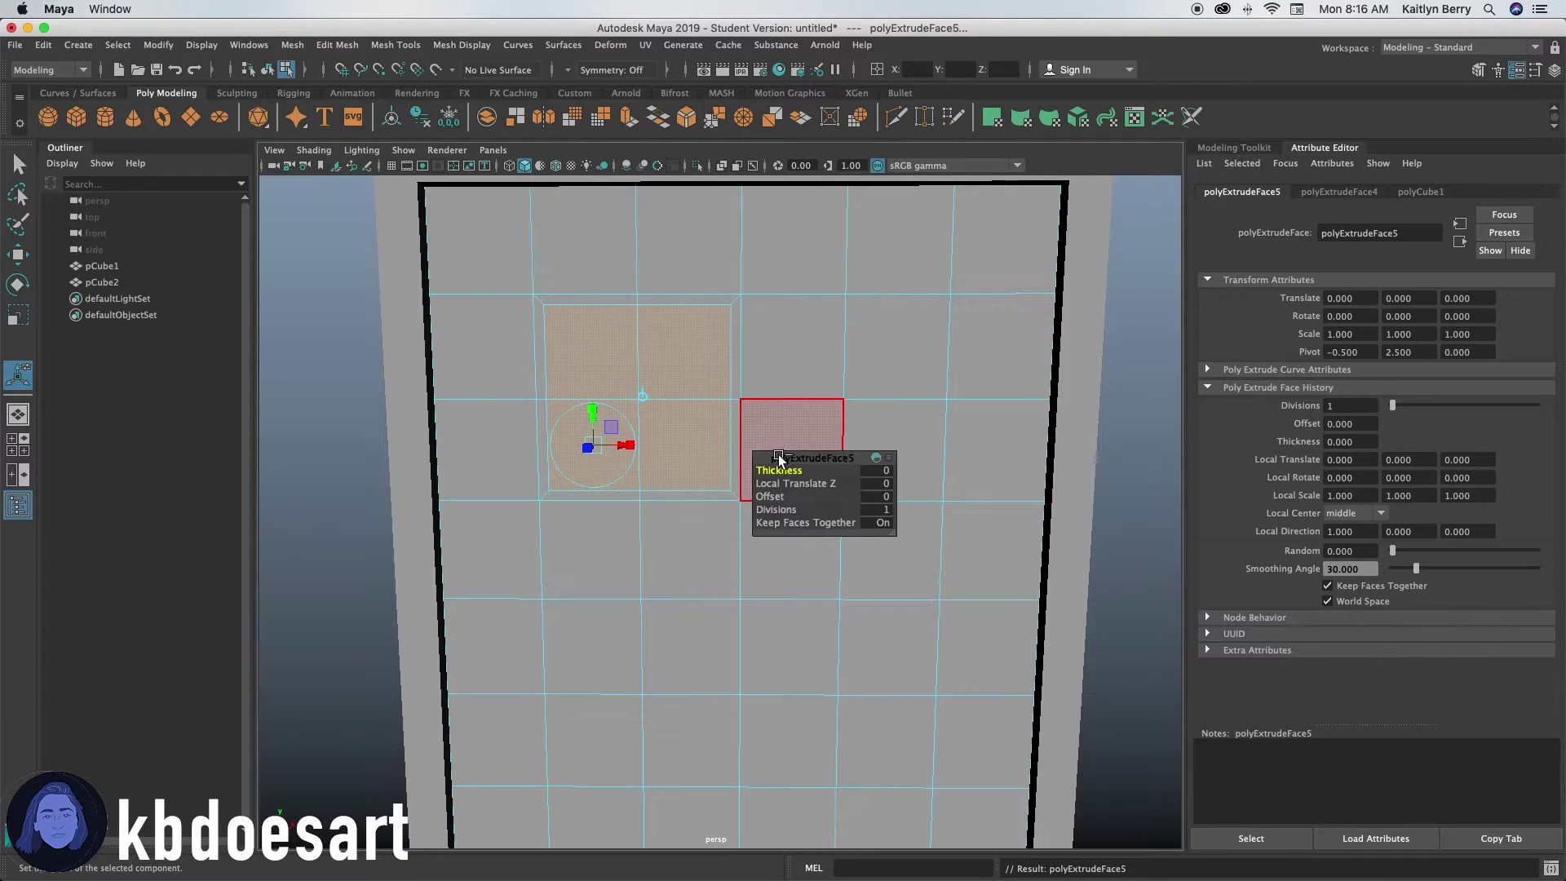
left_click_drag(780, 468, 775, 466)
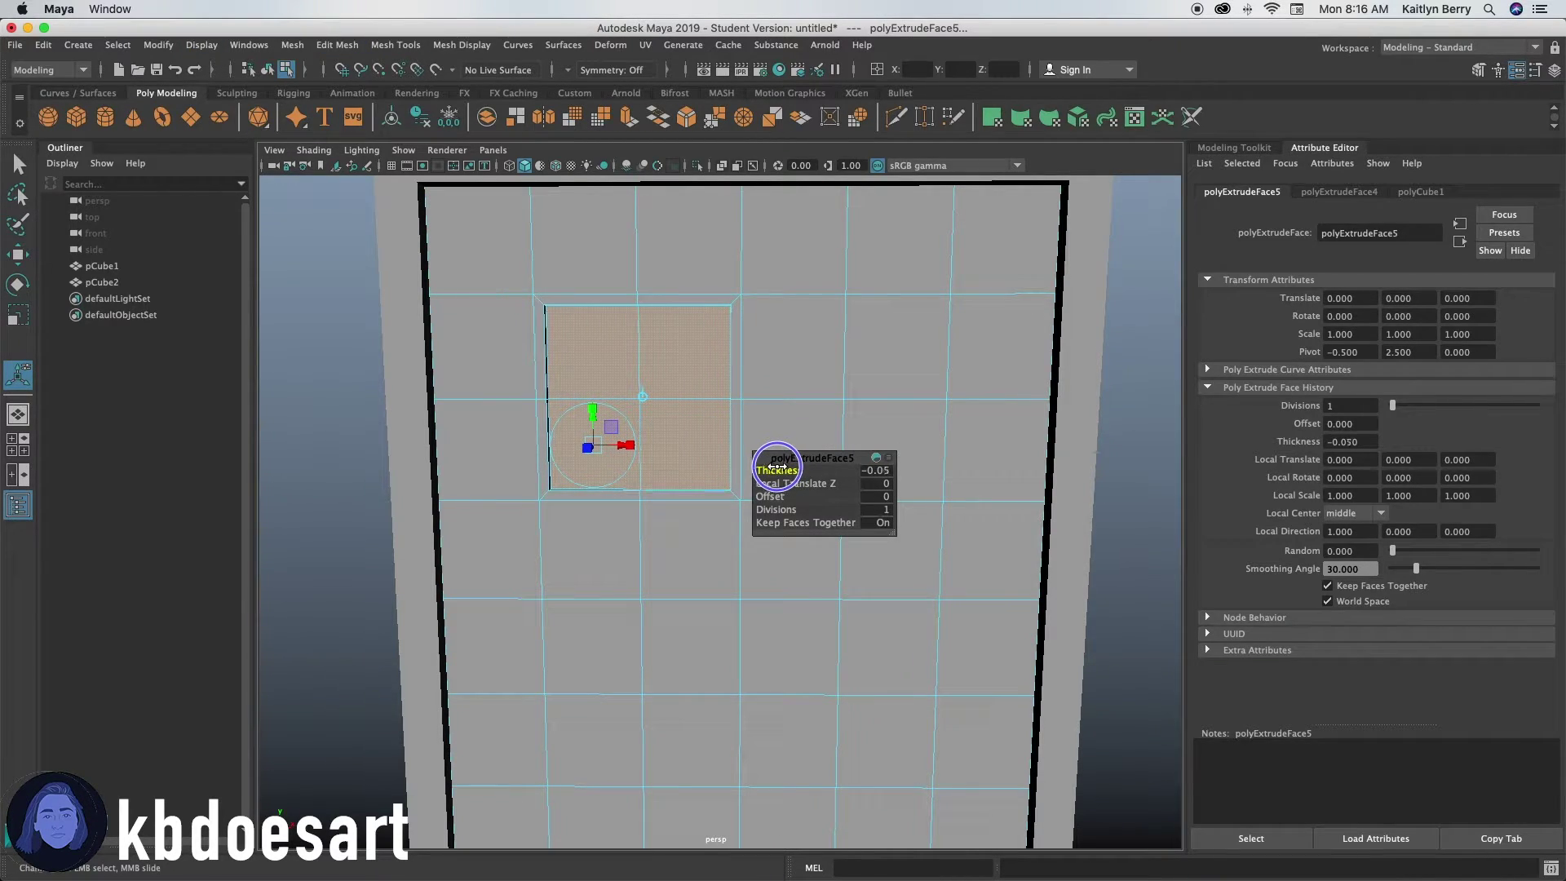
left_click_drag(685, 553, 590, 565, "alt")
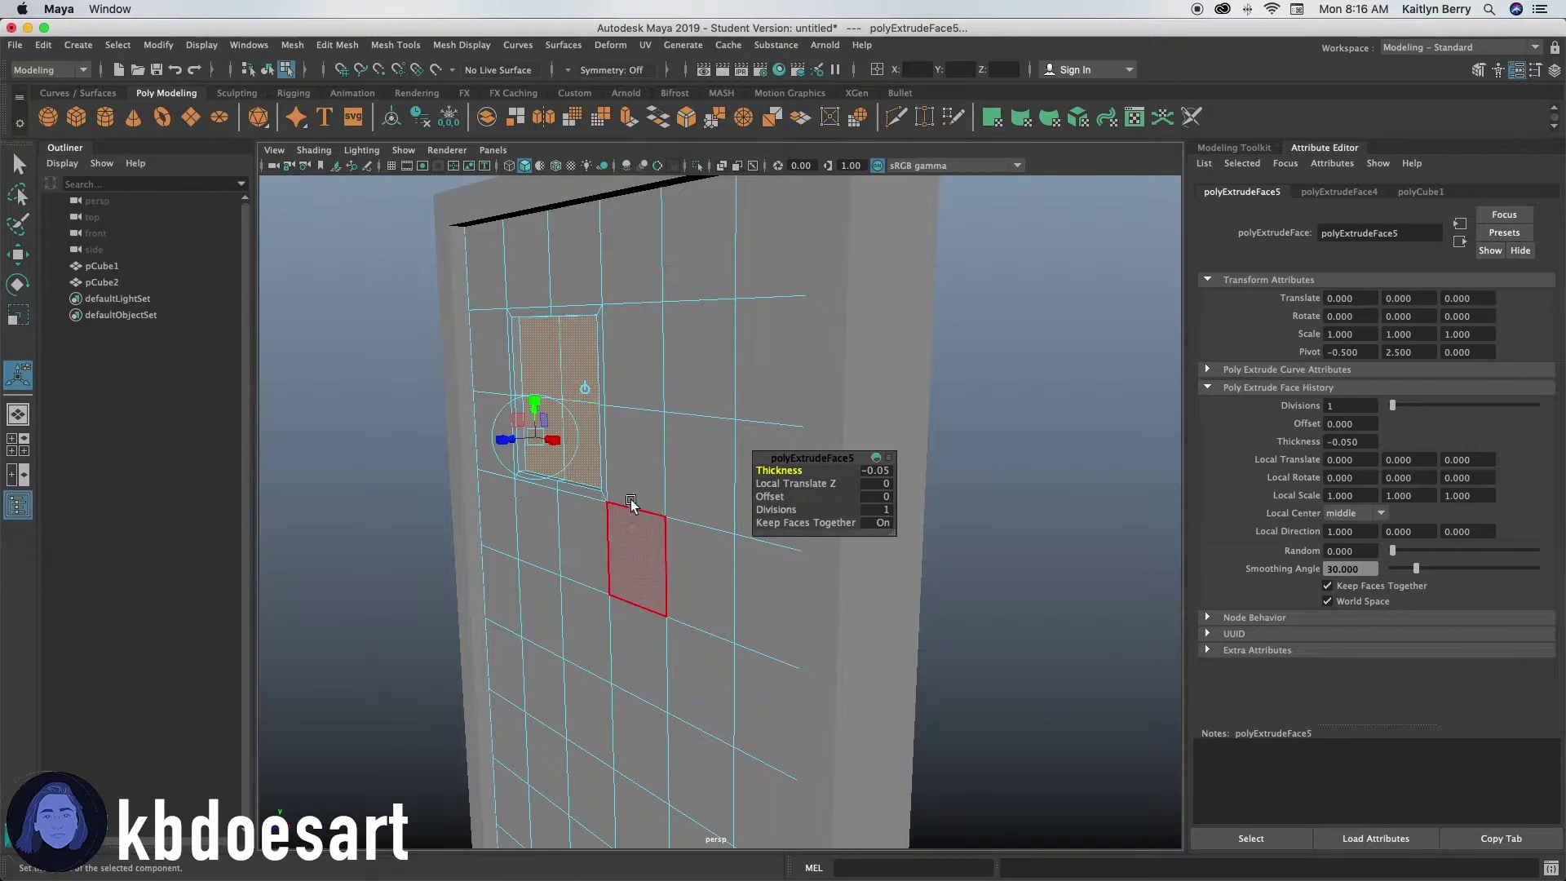
left_click_drag(383, 568, 566, 538, "alt")
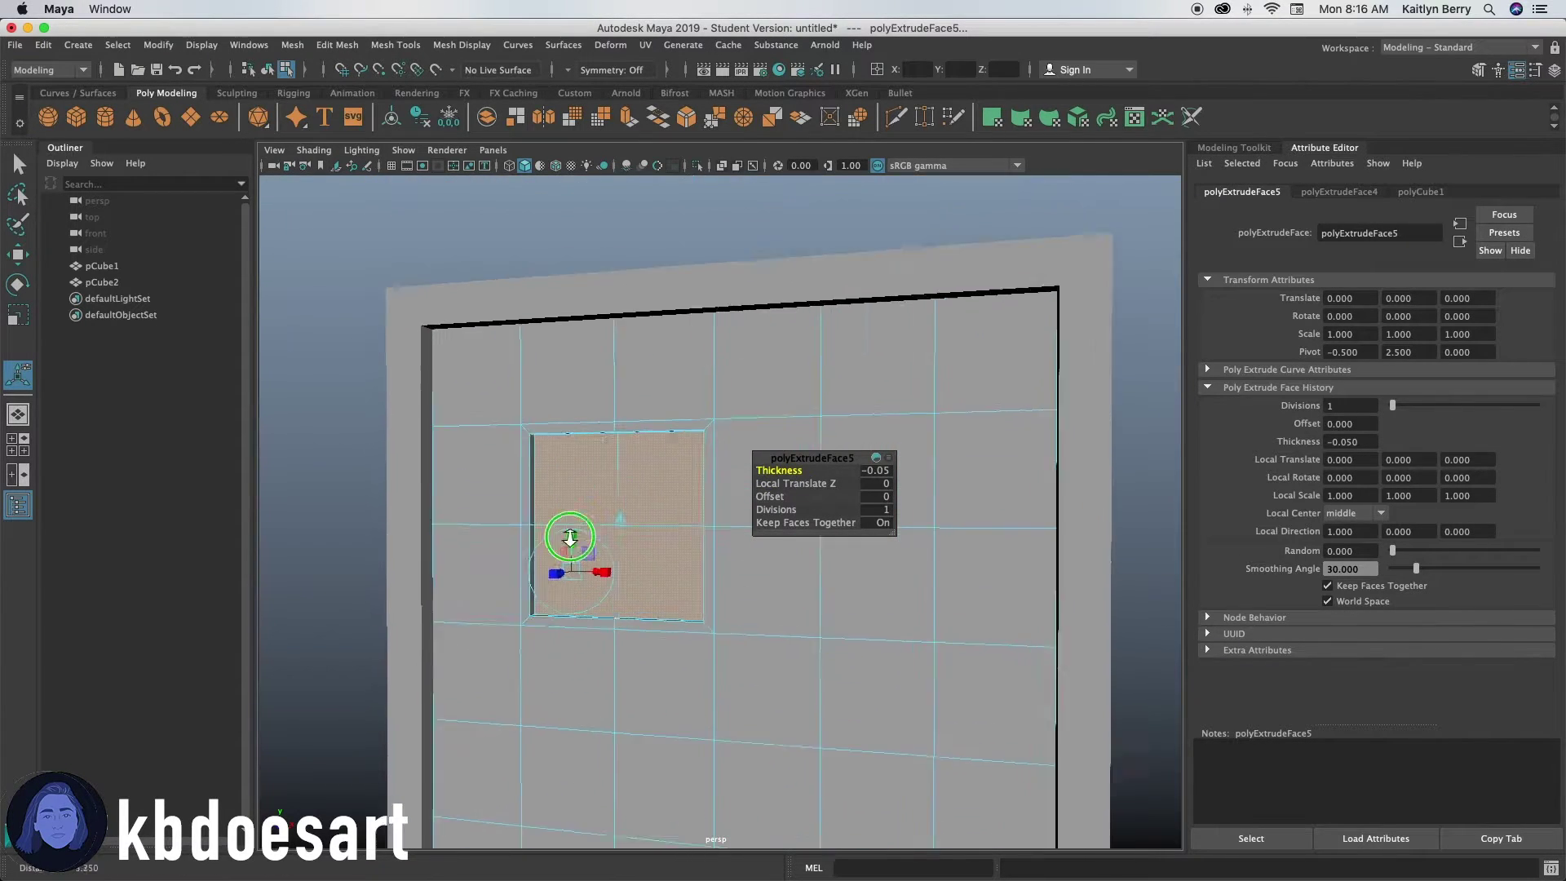
Step: Extrude the recessed faces again with an offset of 0.2 to create a smaller centre square
right_click_drag(566, 538, 590, 643, "alt")
left_click_drag(590, 644, 675, 596, "alt")
key("super+e")
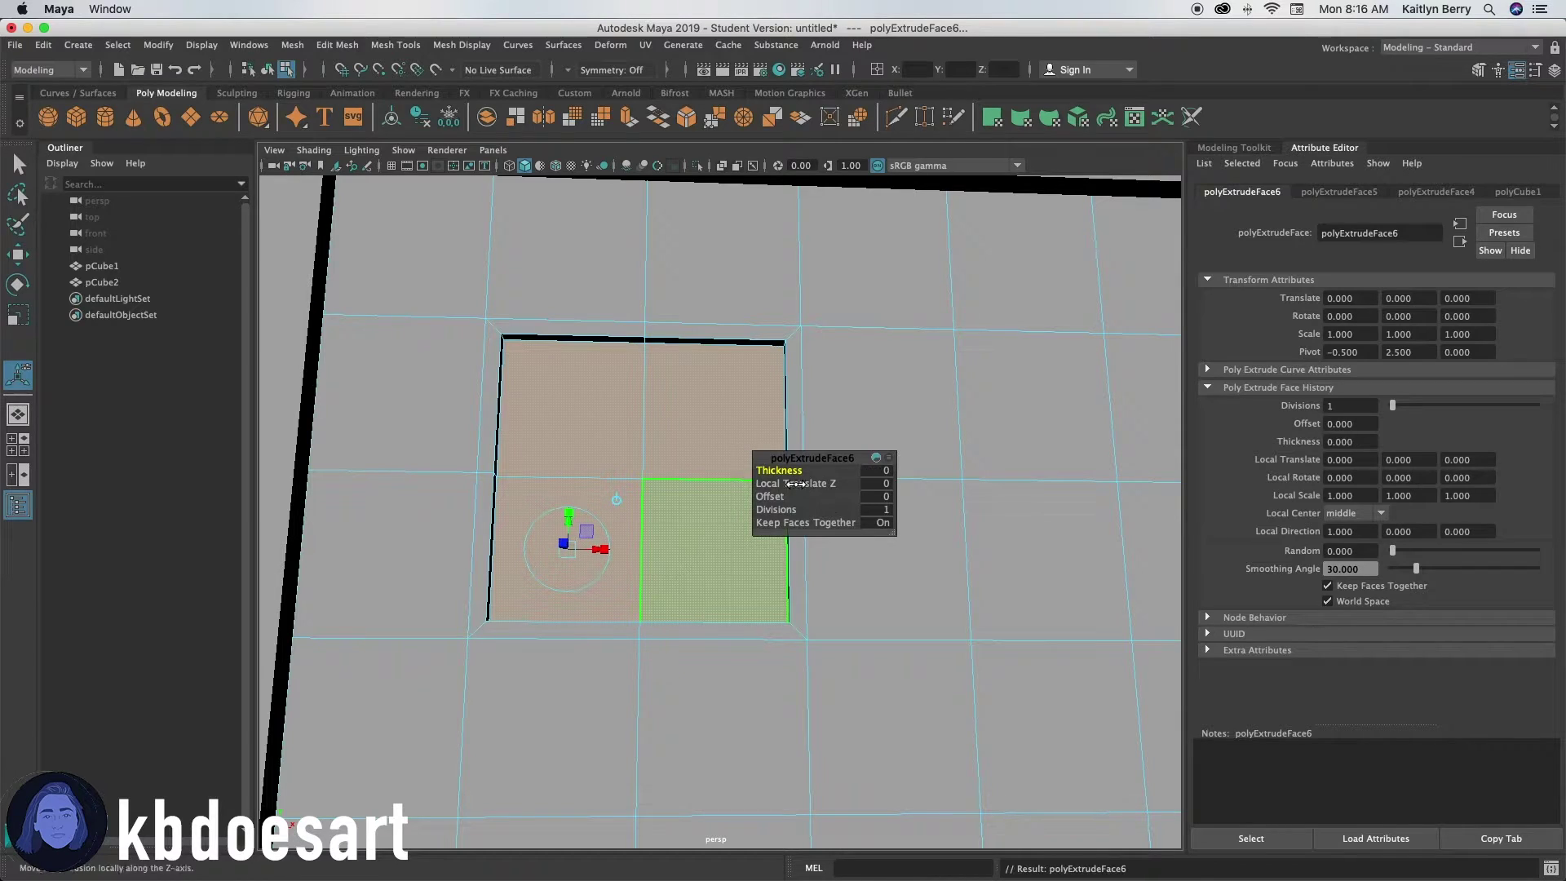
left_click_drag(770, 501, 789, 500)
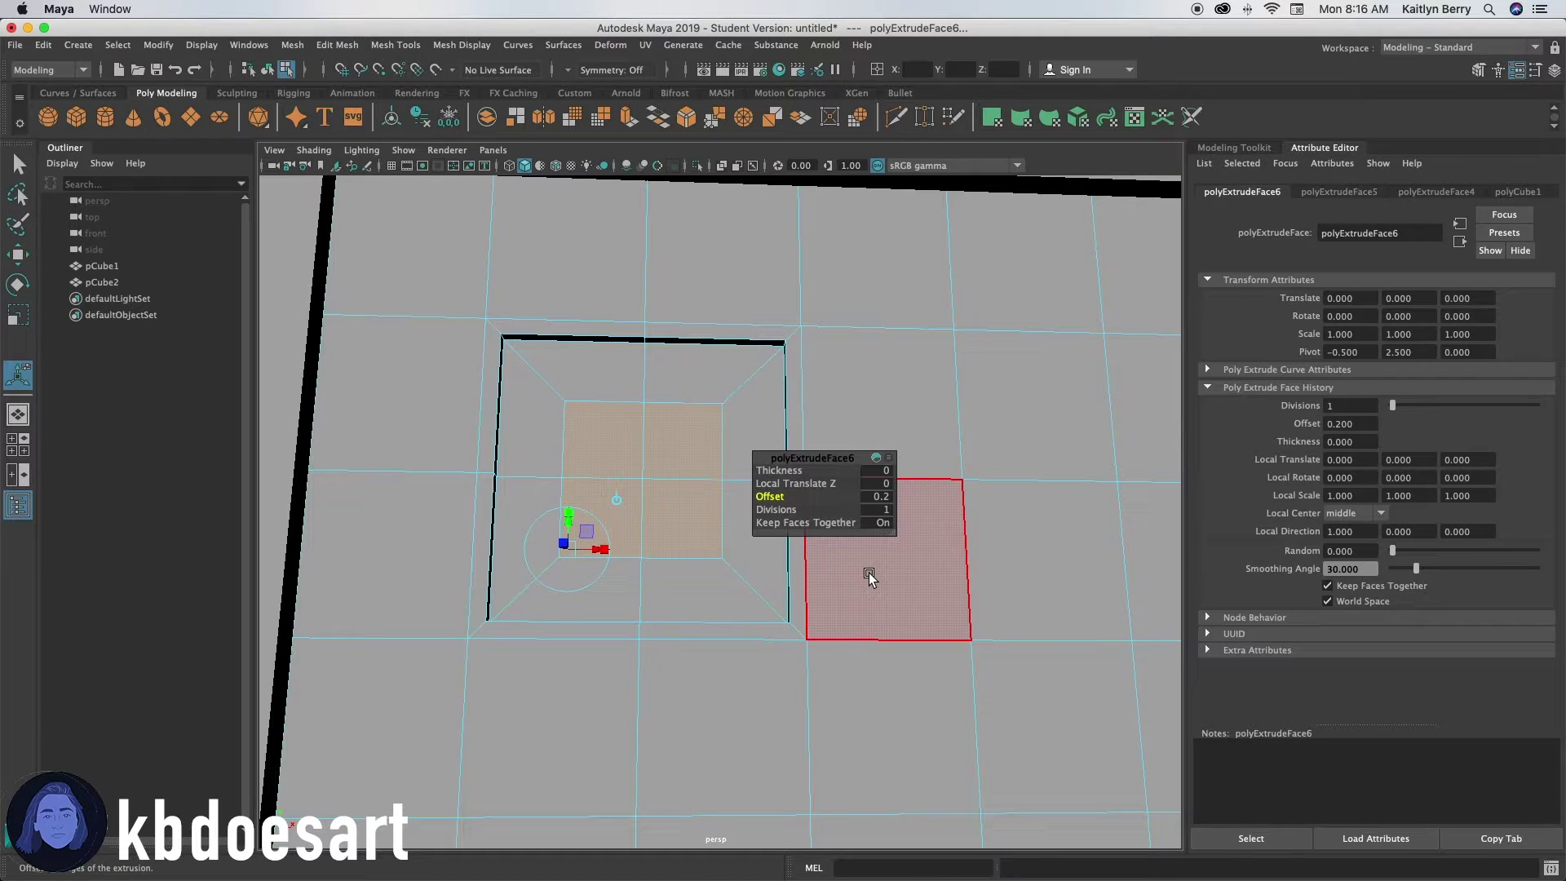
Step: Extrude the centre square outward with a thickness of 0.05 and scale its faces down slightly
key("super+e")
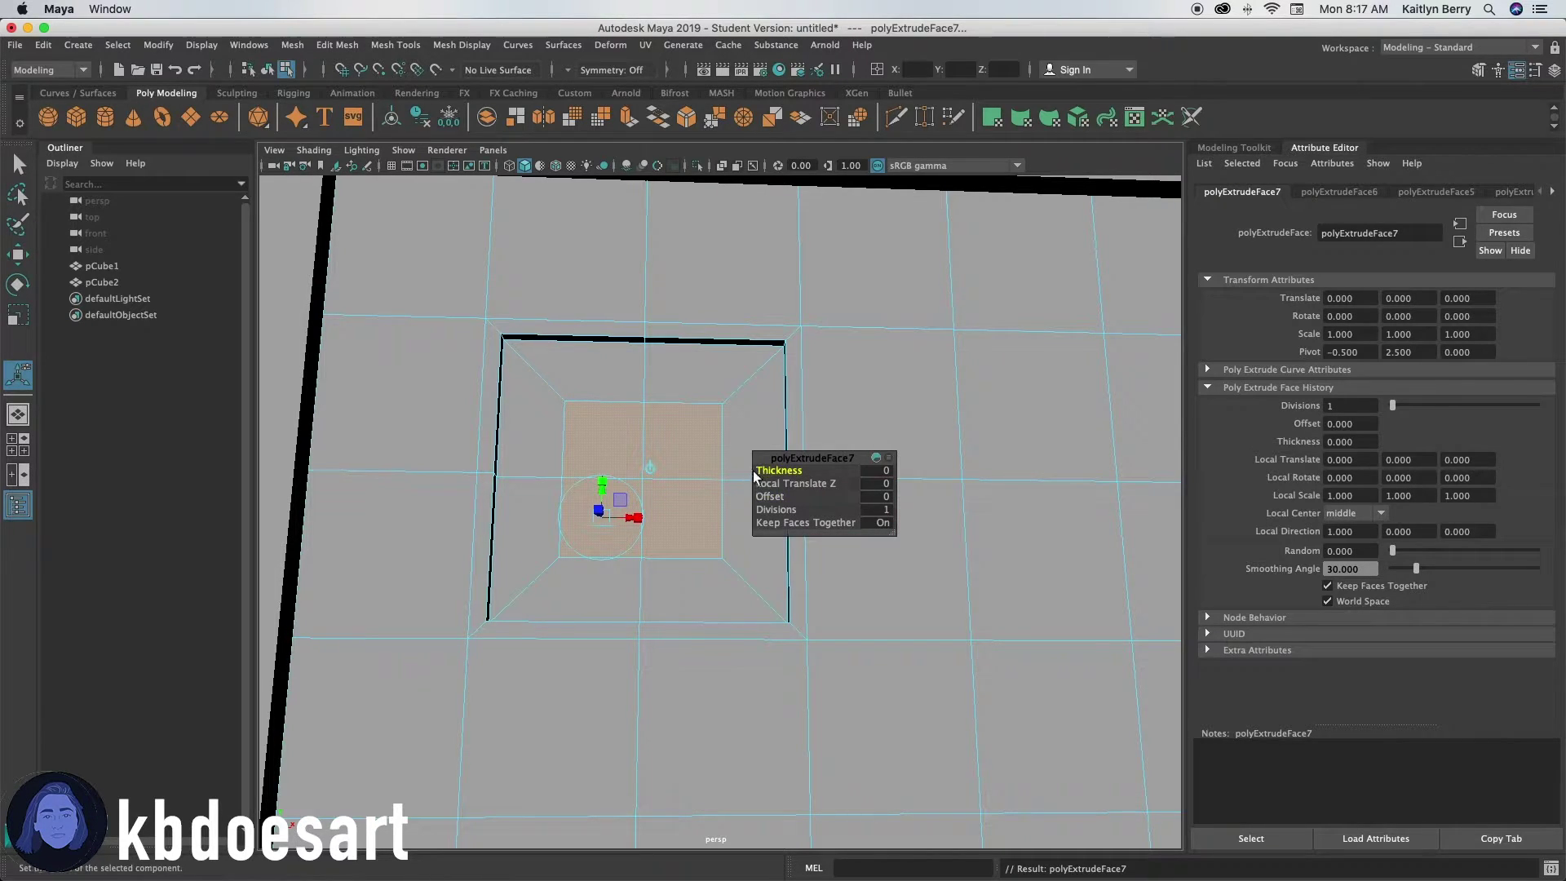
left_click_drag(770, 468, 776, 468)
left_click_drag(703, 671, 684, 592, "alt")
left_click_drag(795, 471, 794, 470)
left_click_drag(815, 577, 740, 596, "alt")
key("r")
left_click_drag(595, 556, 572, 558)
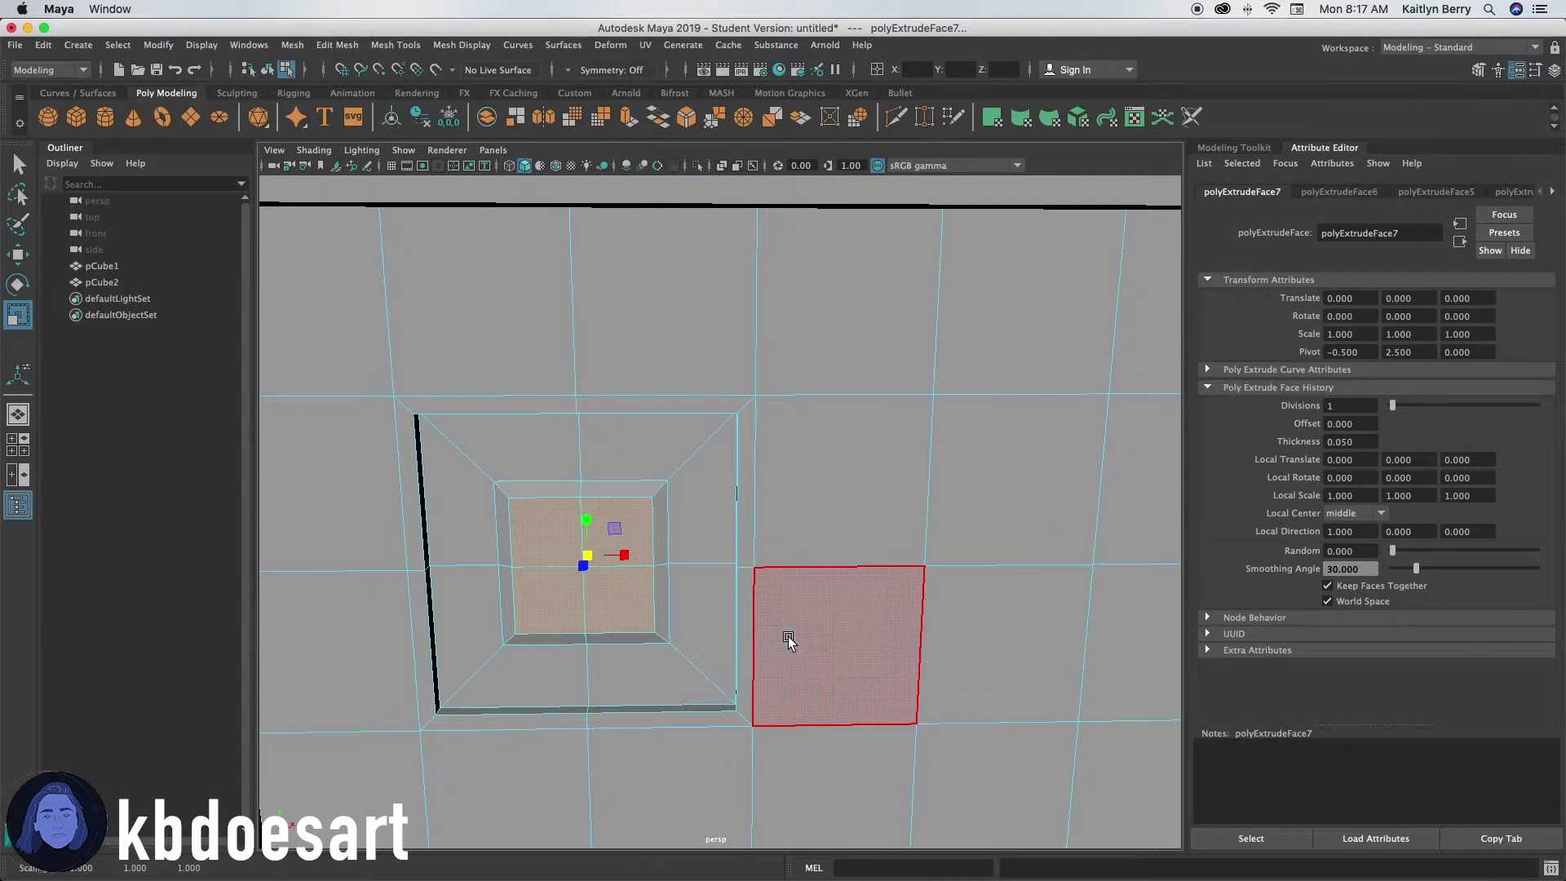
Step: Scale down the ring of recessed faces around the raised centre to slant the recess walls, and check the smooth preview
left_click_drag(787, 637, 628, 399, "alt")
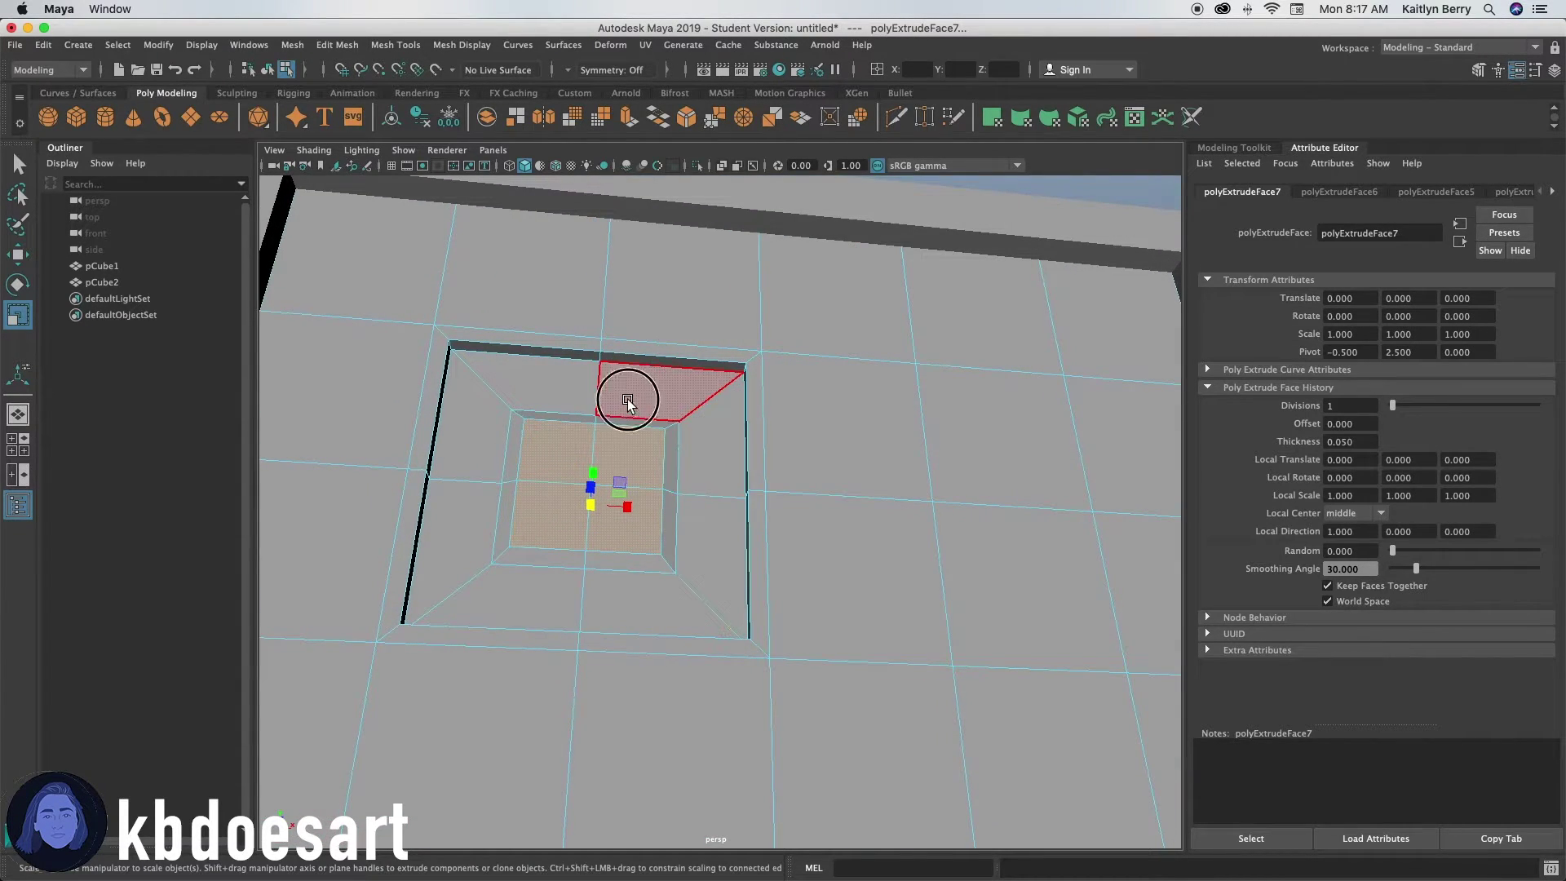
double_click(628, 398)
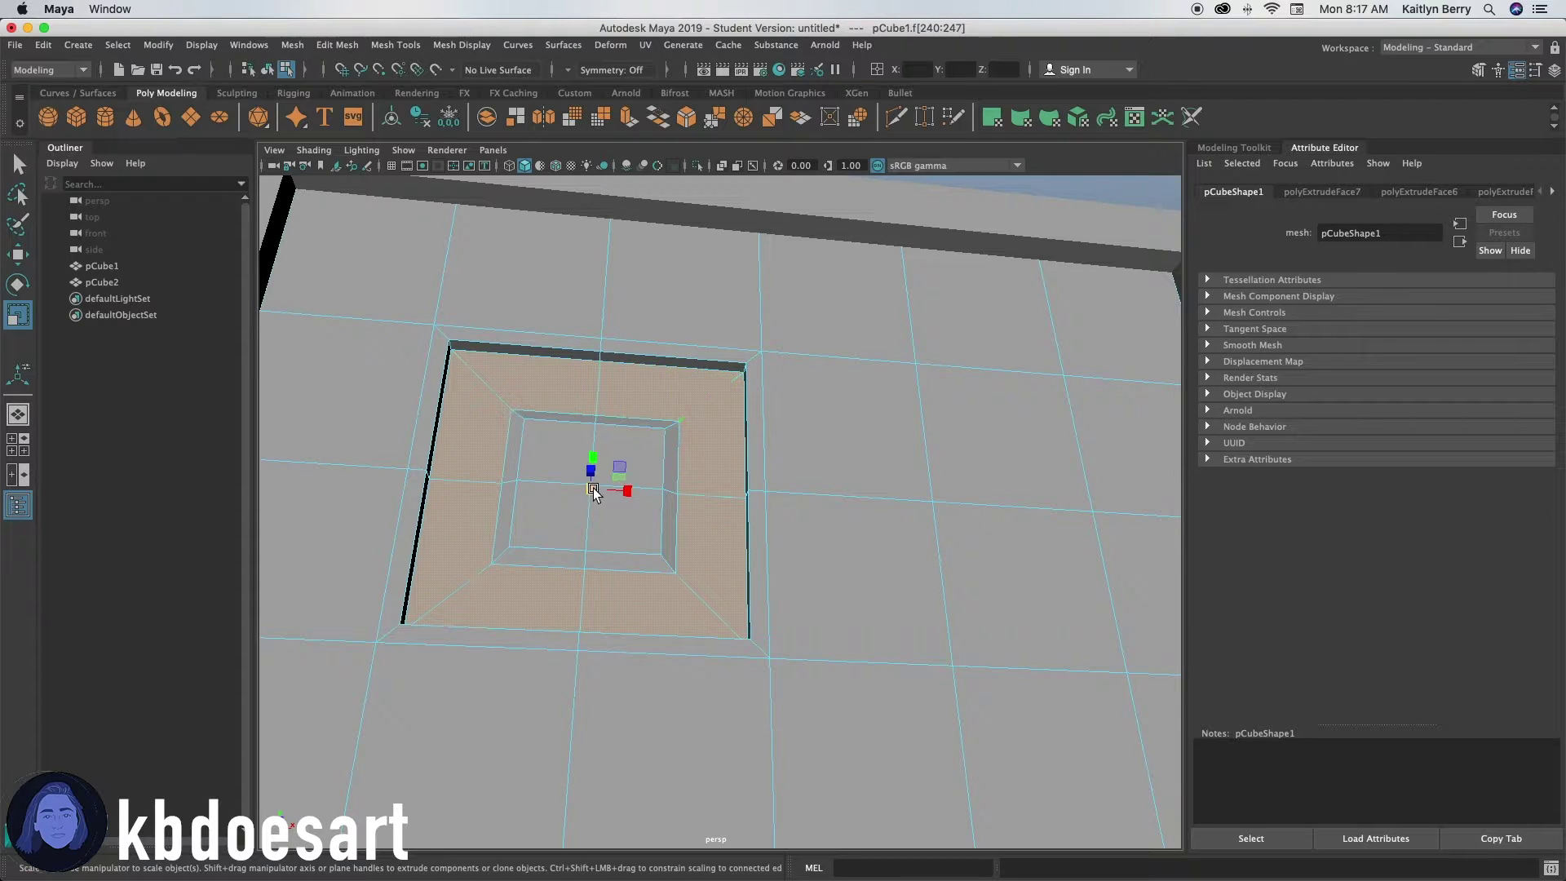
left_click_drag(593, 490, 632, 628)
key("3")
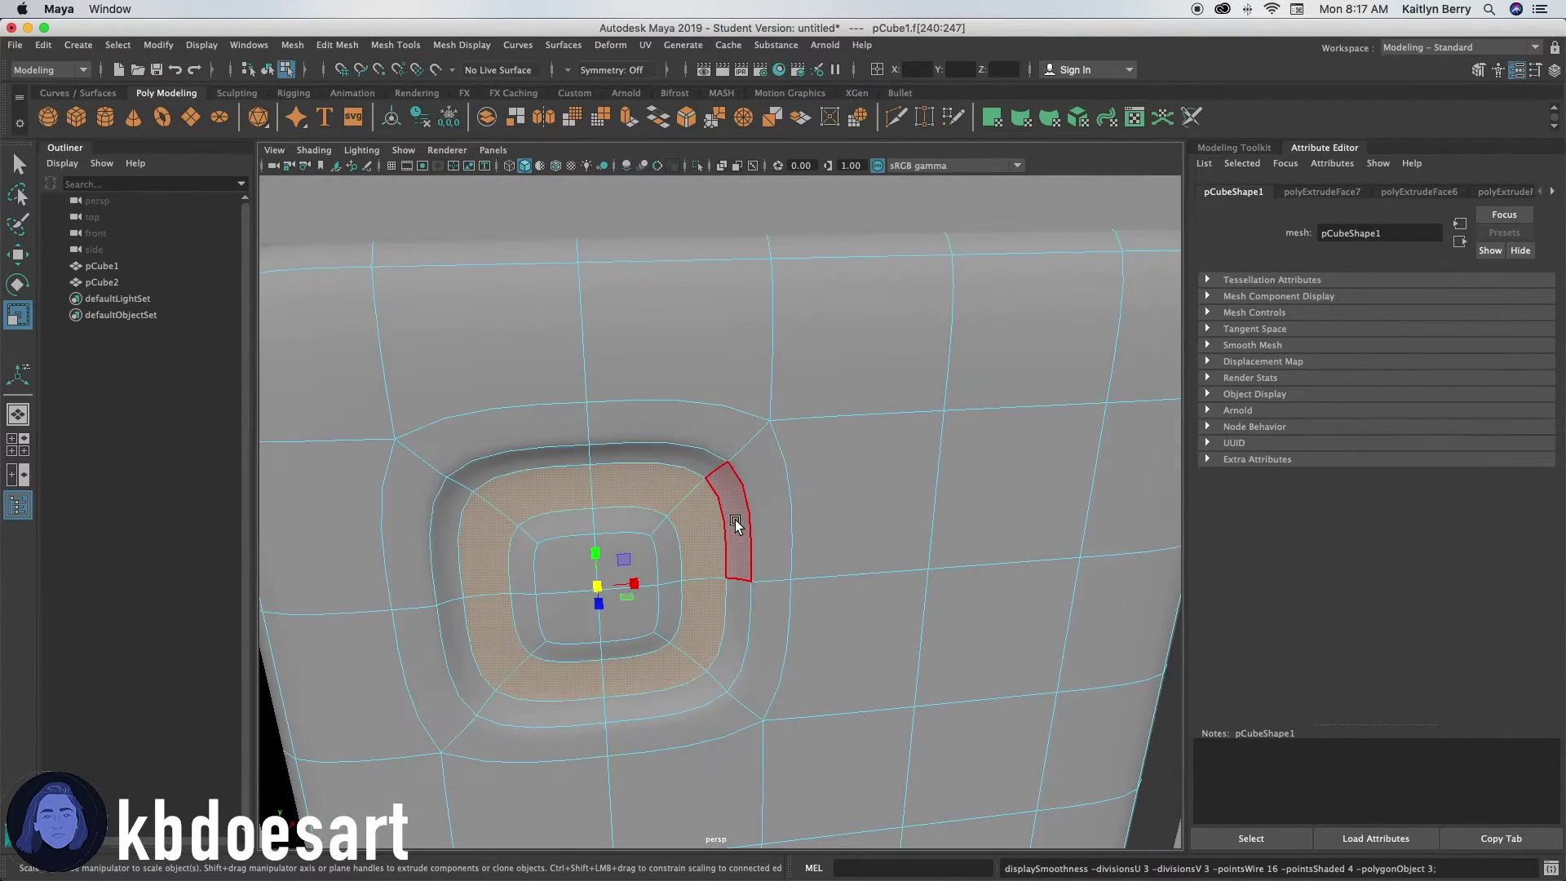
key("1")
left_click_drag(736, 521, 584, 589, "alt")
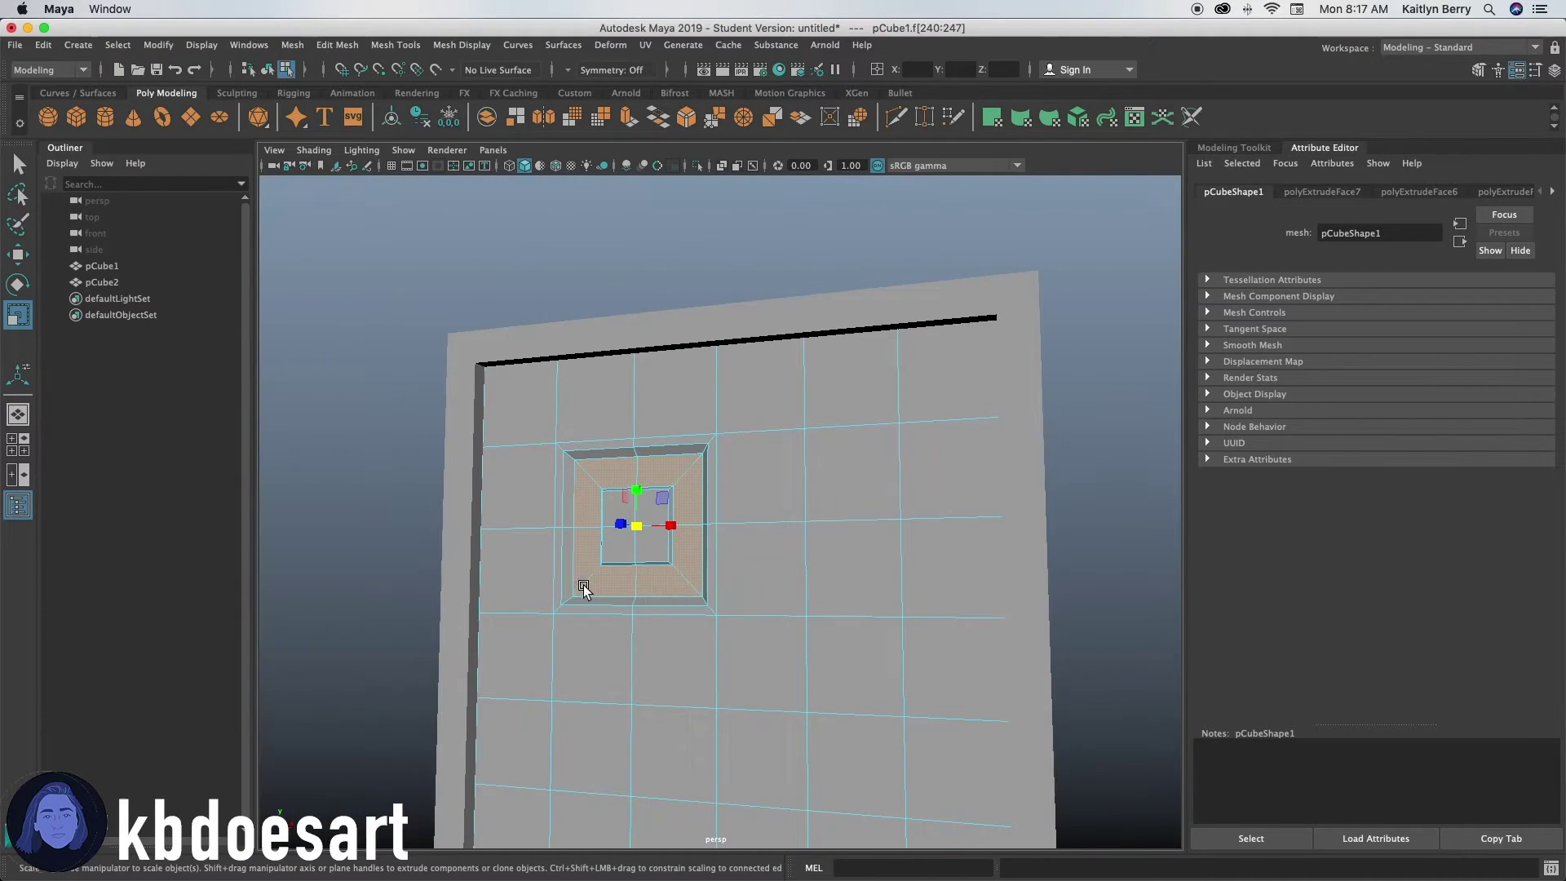
Step: Select two-column face blocks on the door front for the middle left, lower left and upper right panels
left_click(1081, 346)
left_click_drag(657, 524, 689, 429, "alt")
right_click_drag(688, 429, 594, 550, "alt")
middle_click_drag(630, 543, 619, 442, "alt")
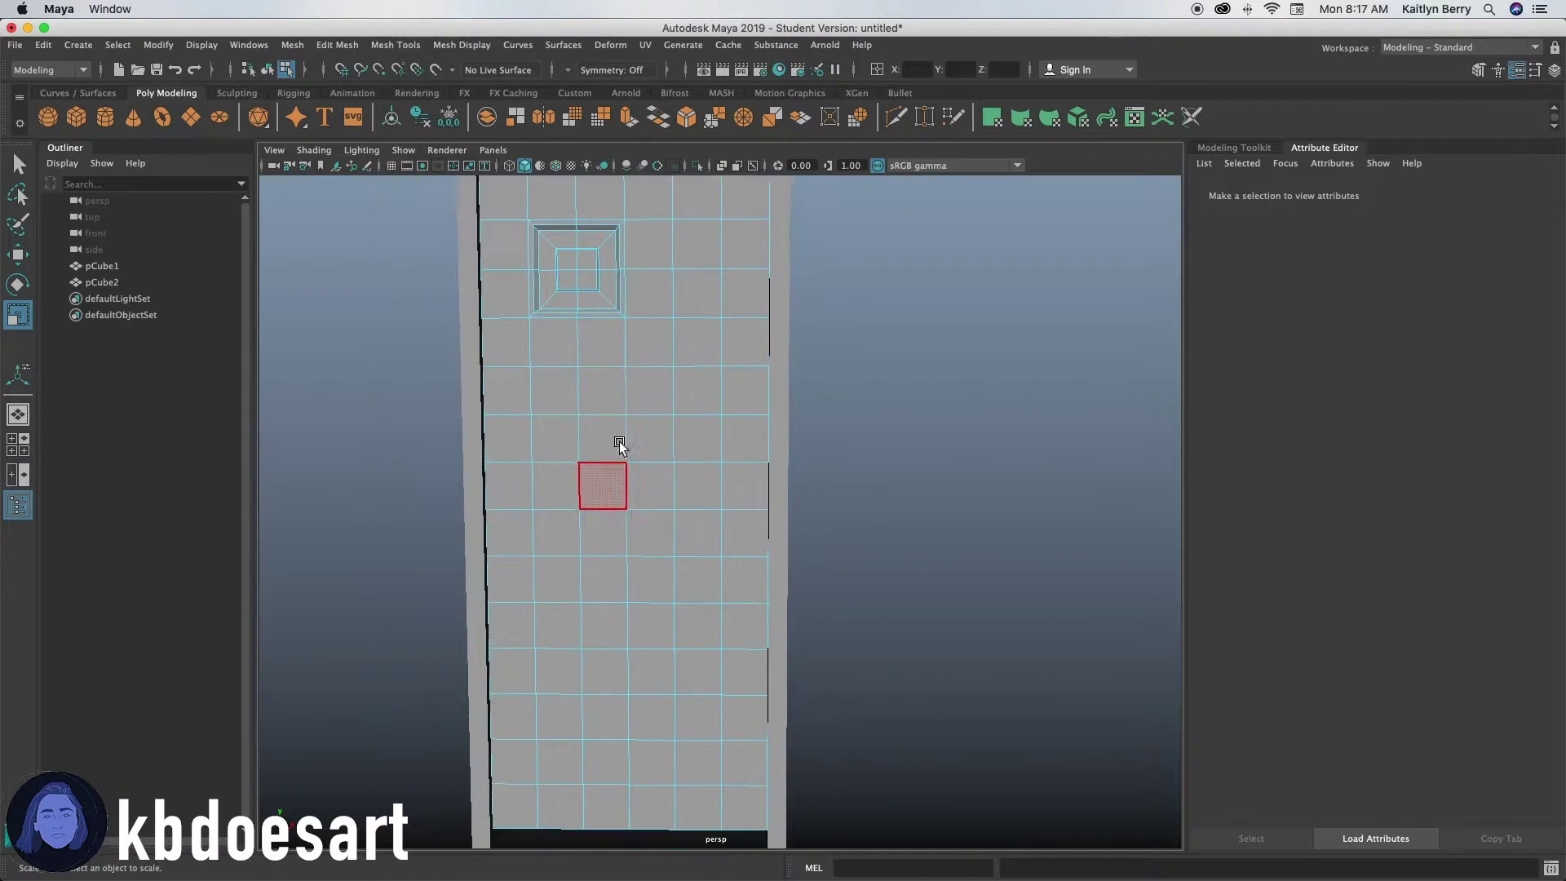
mouse_move(600, 359)
left_mouse_down()
mouse_move(541, 455)
mouse_move(594, 408)
left_mouse_up()
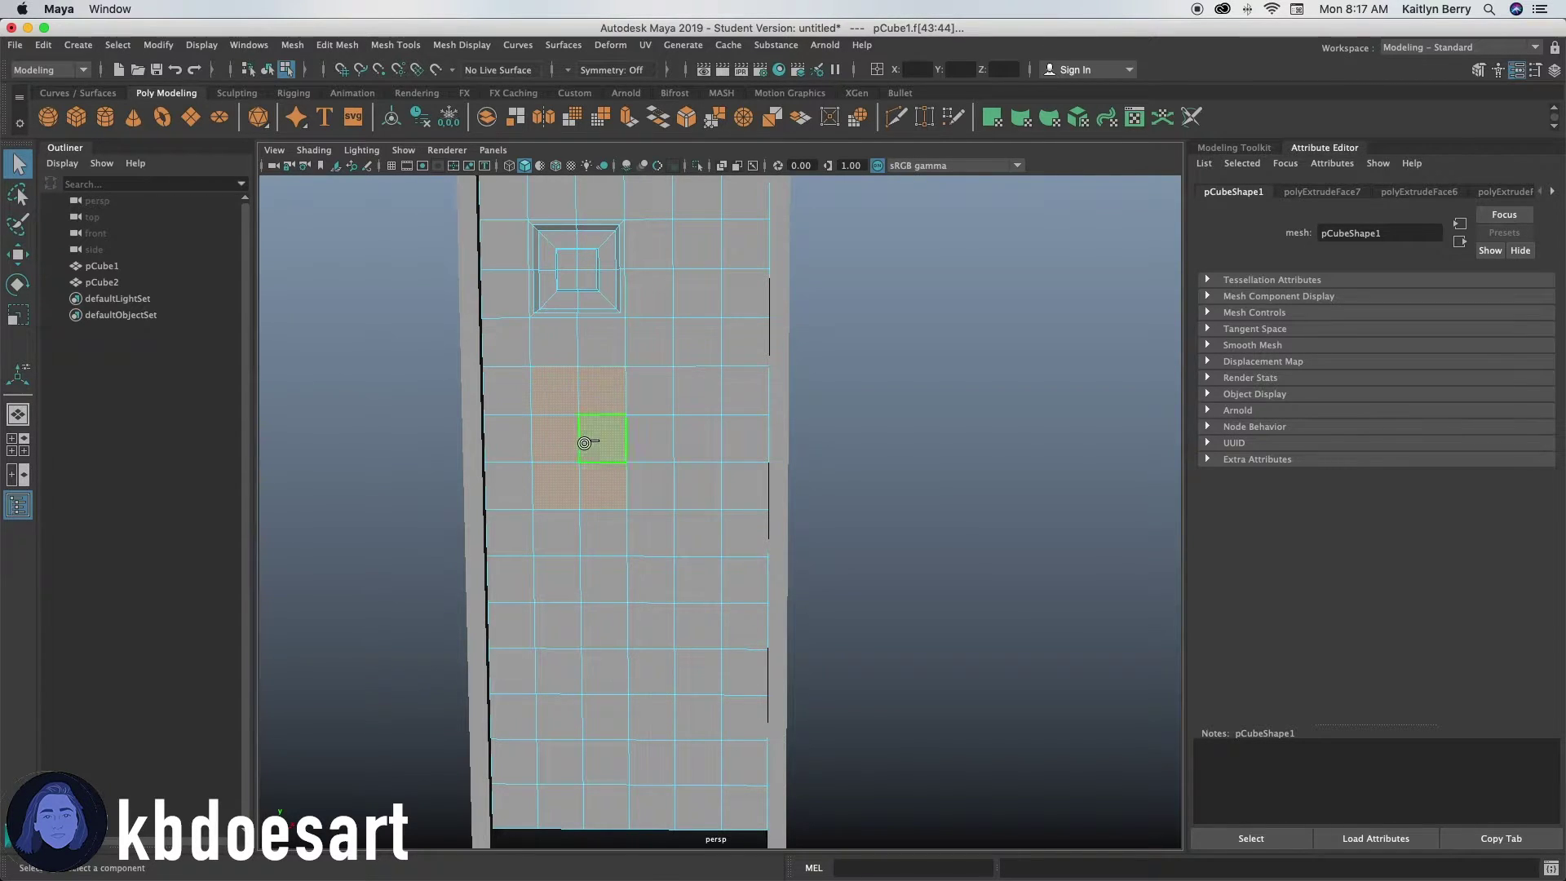
mouse_move(585, 752)
left_mouse_down("shift")
mouse_move(611, 630)
mouse_move(711, 516)
left_mouse_up("shift")
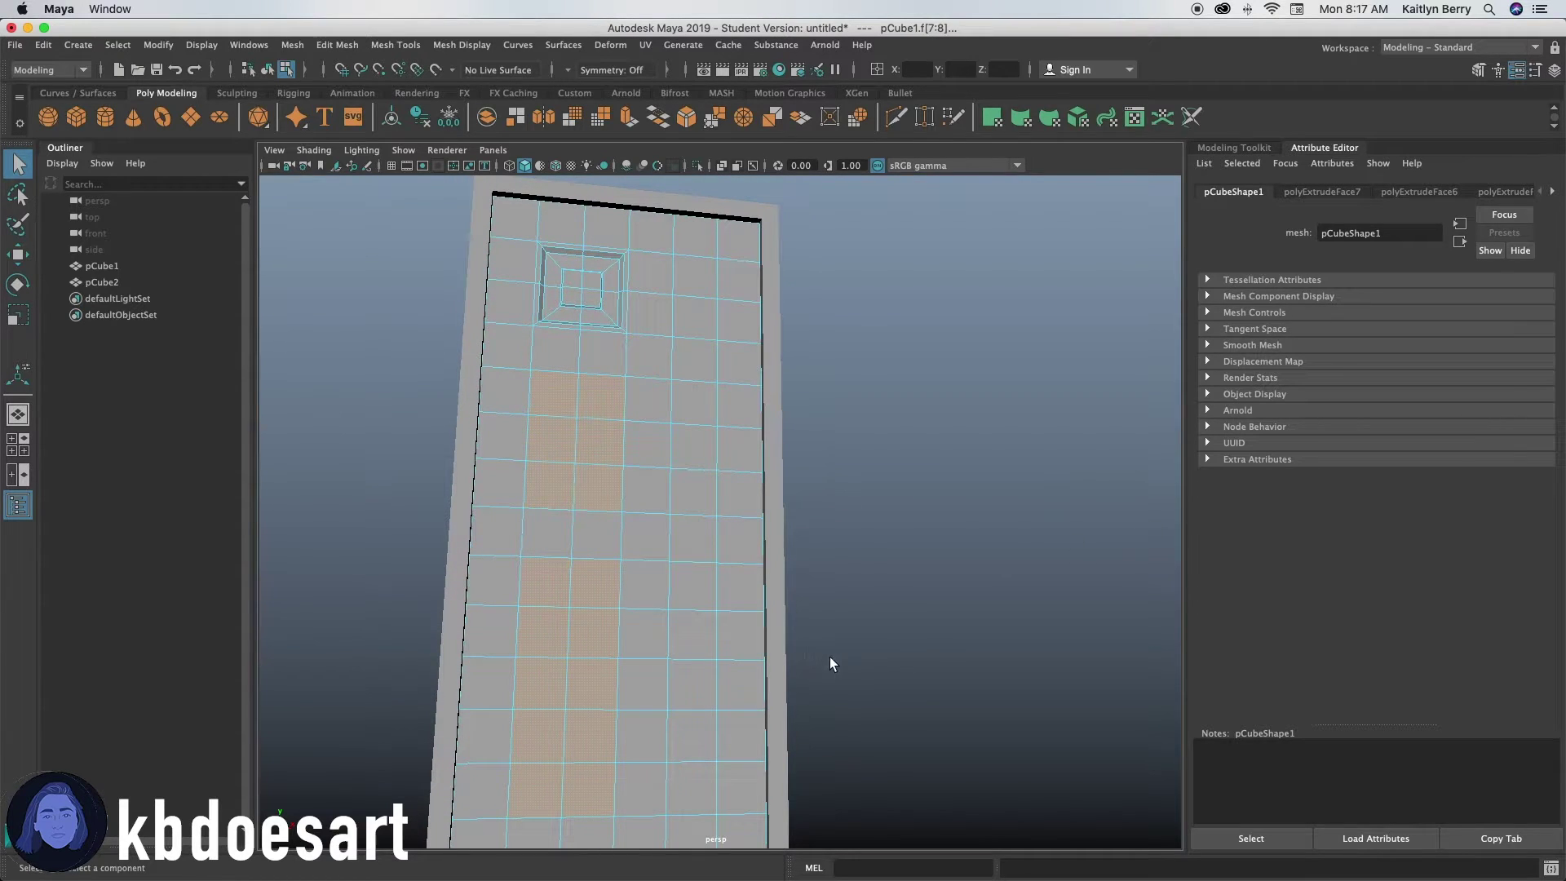
left_click_drag(607, 667, 605, 689, "alt")
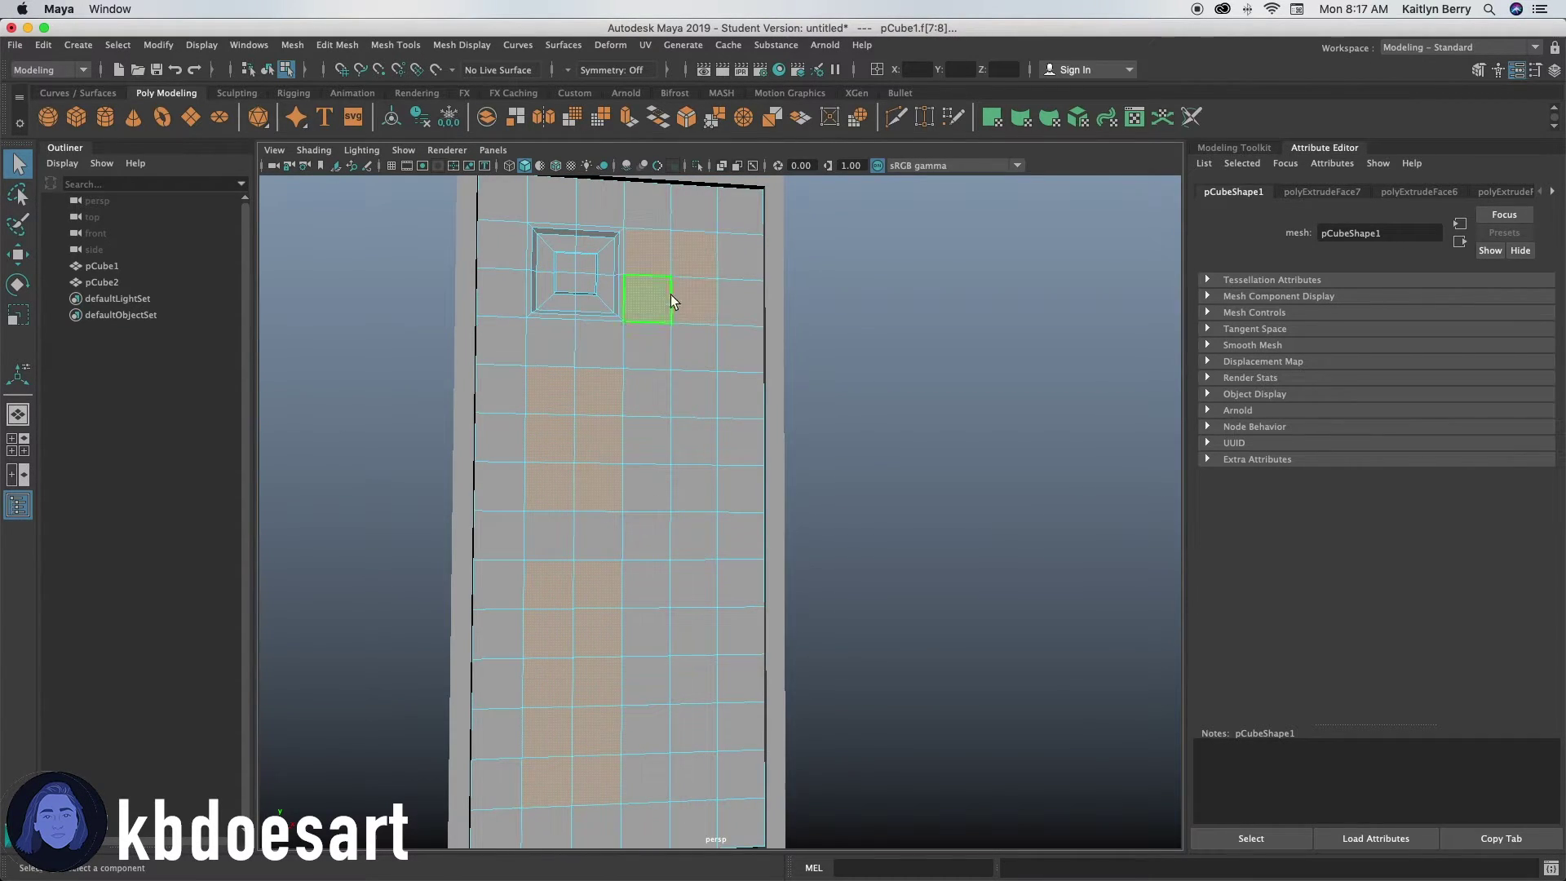
Step: Add the matching upper, middle and lower face blocks on the back of the door to the selection
left_click_drag(671, 294, 688, 443, "alt")
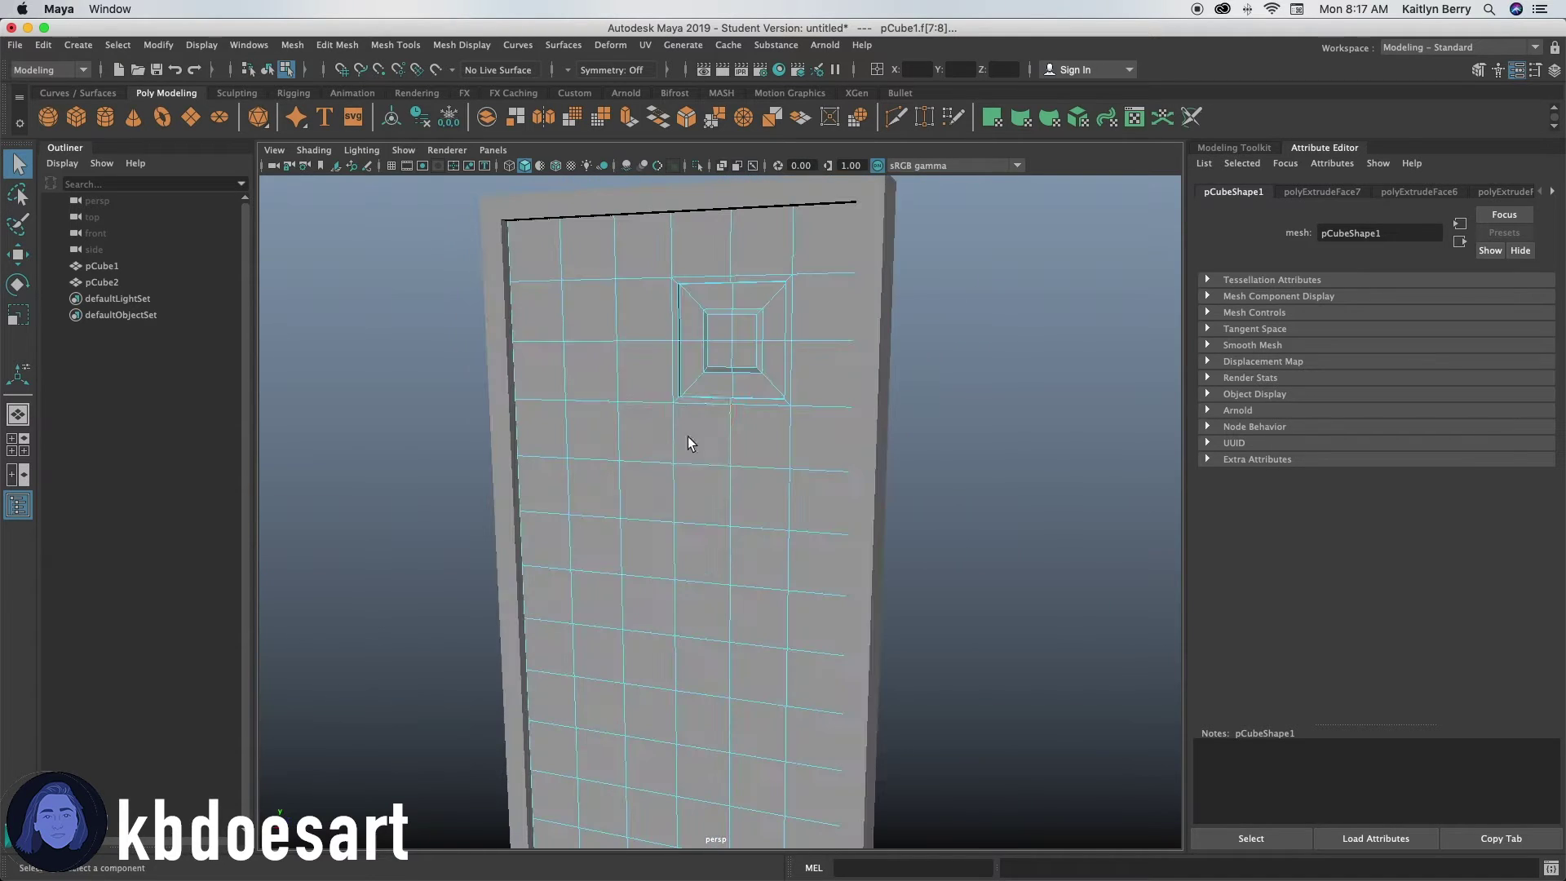
left_click_drag(635, 313, 625, 355)
left_click_drag(868, 542, 814, 412, "alt")
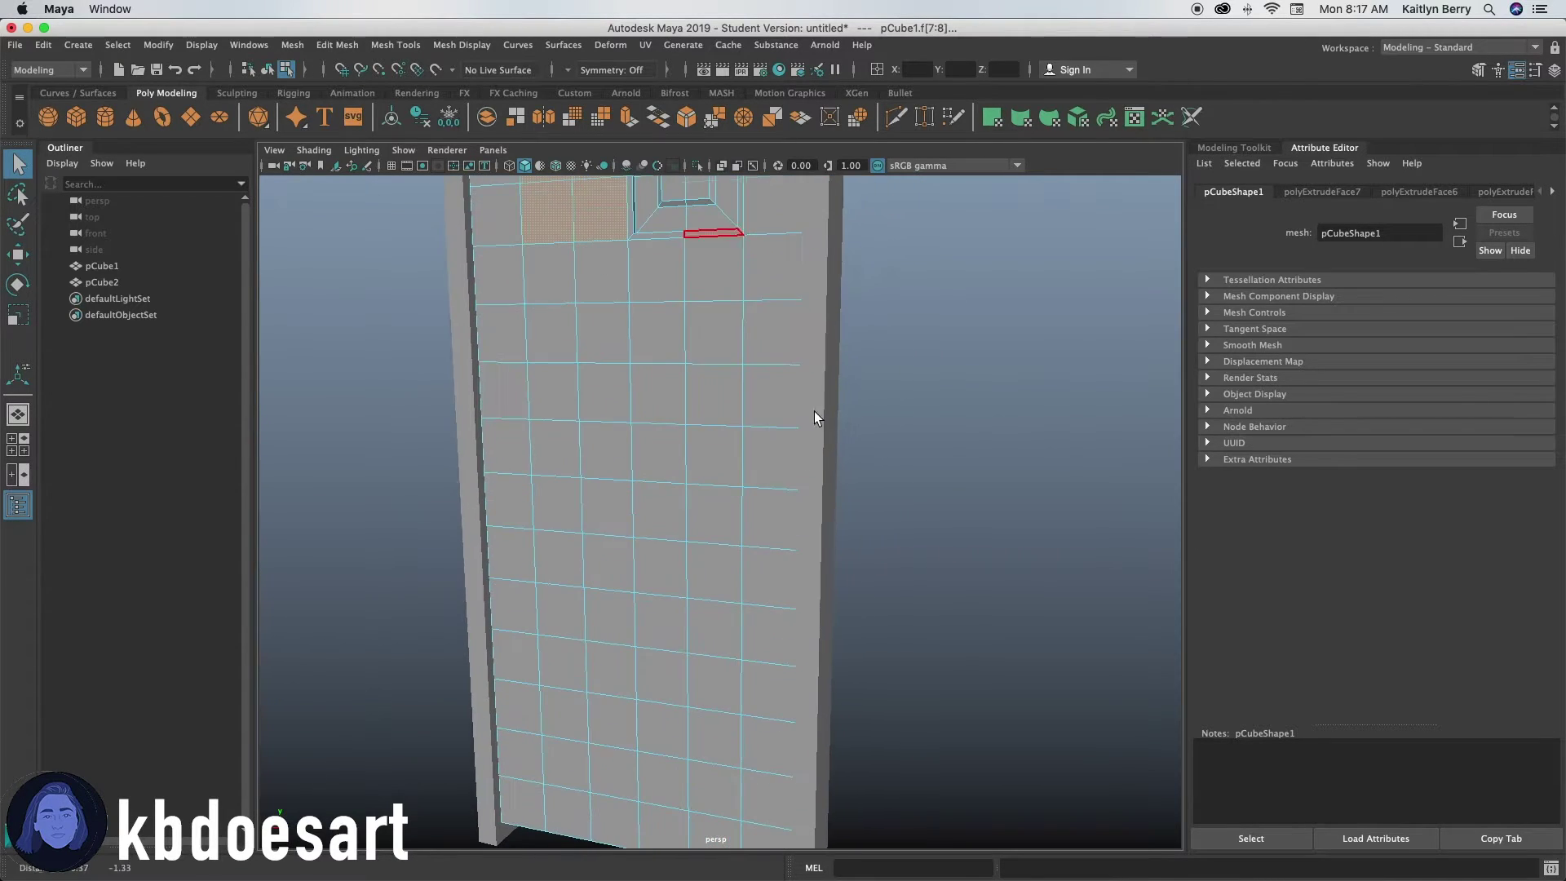
left_click_drag(705, 335, 685, 457, "shift")
mouse_move(708, 585)
left_mouse_down()
mouse_move(656, 748)
mouse_move(612, 478)
left_mouse_up()
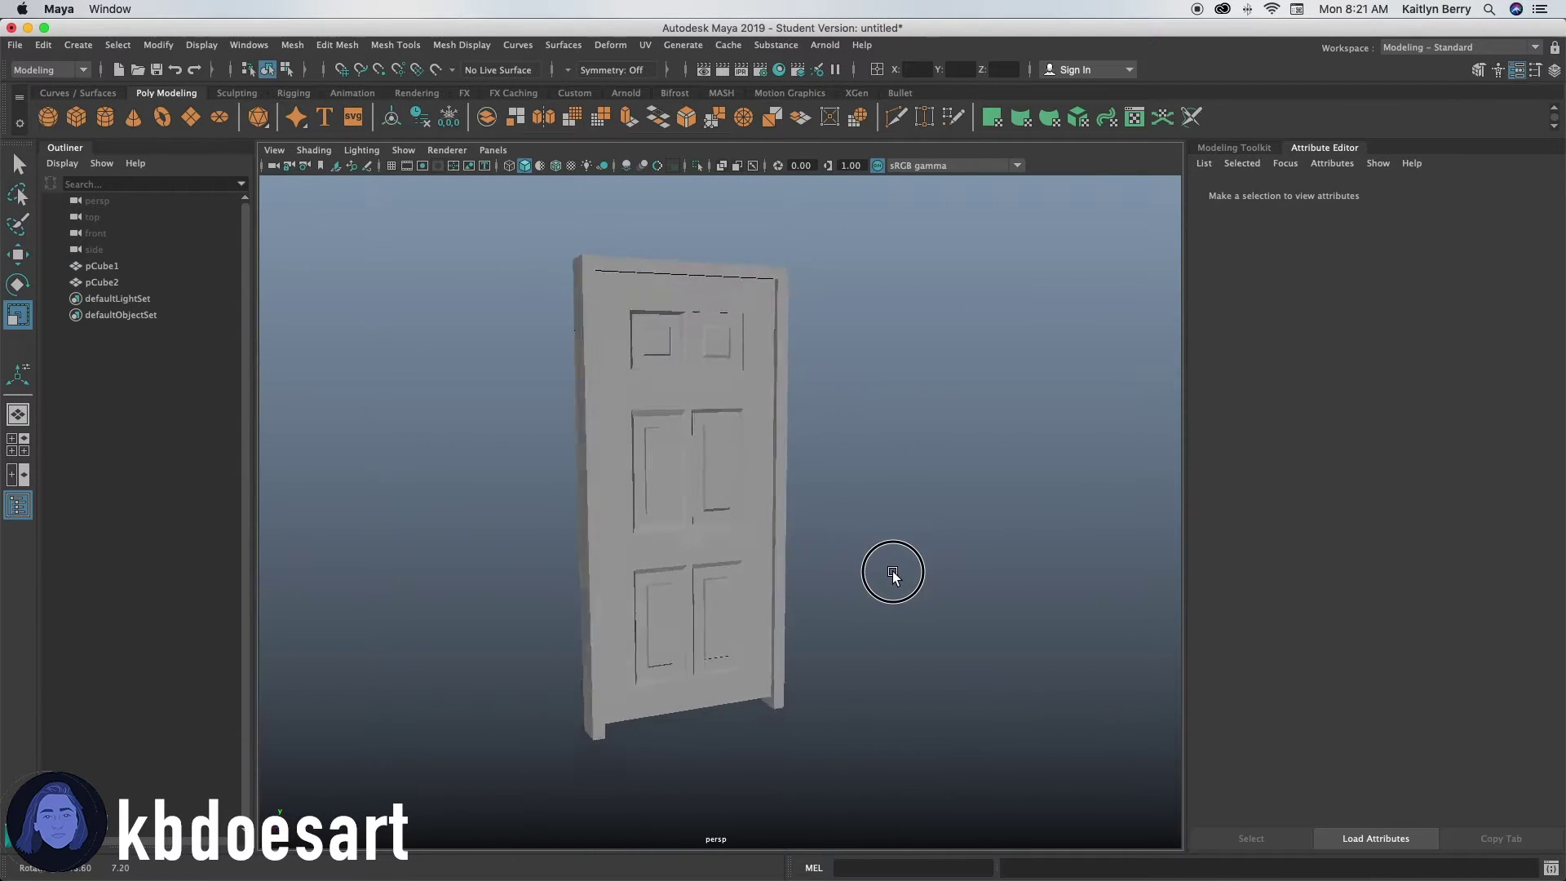
Step: Try selecting the faces on the right half of the door front, and return to object selection
left_click_drag(797, 580, 750, 589, "alt")
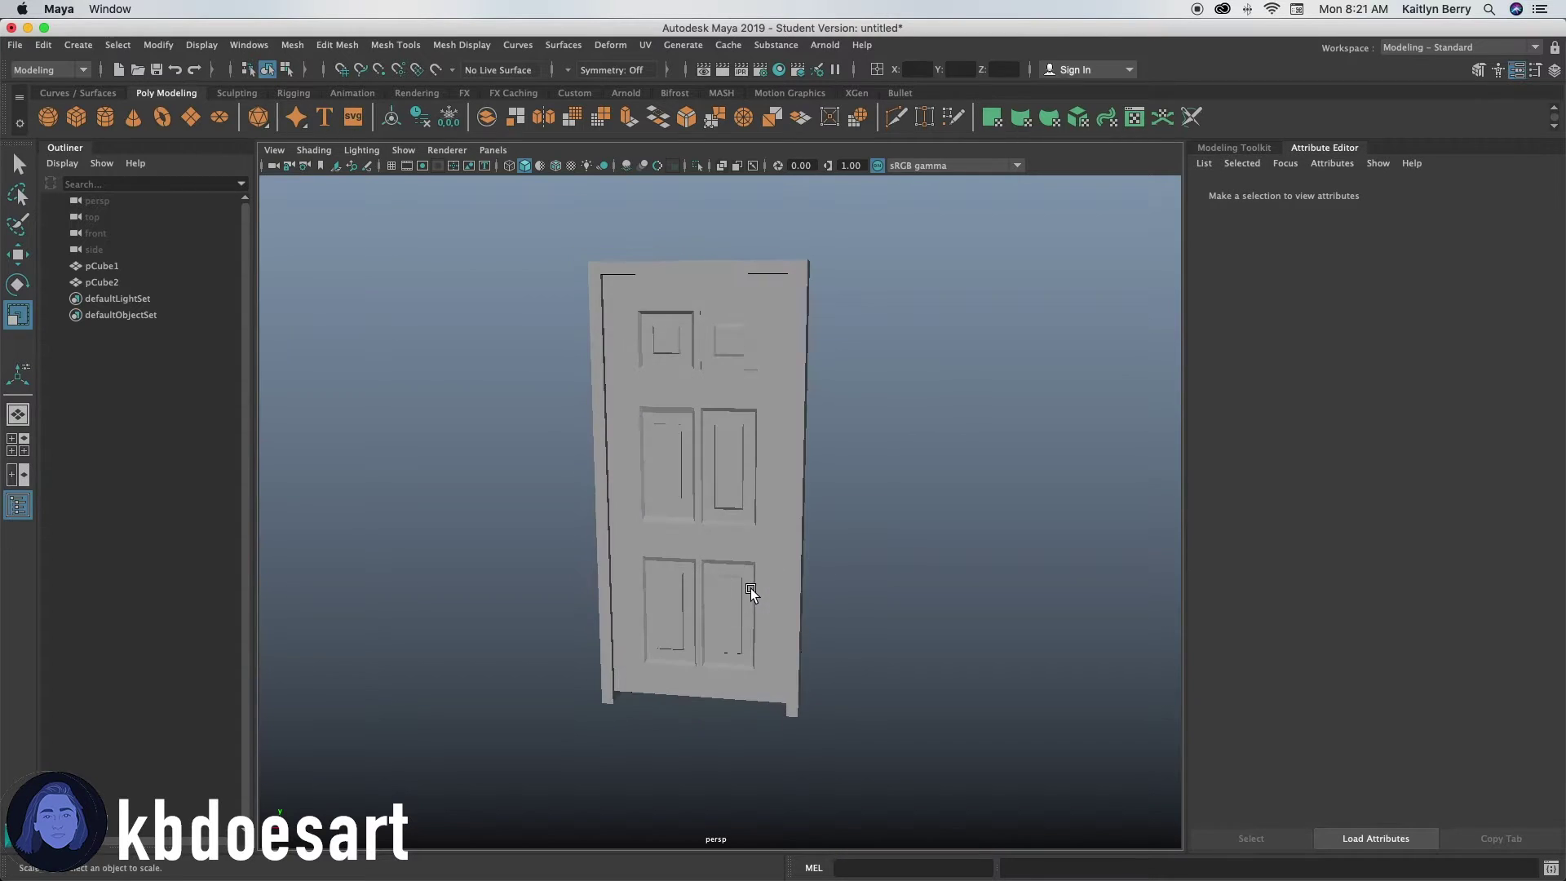
right_click_drag(751, 589, 965, 439, "alt")
middle_click_drag(719, 465, 844, 573, "alt")
left_click_drag(843, 572, 864, 548, "alt")
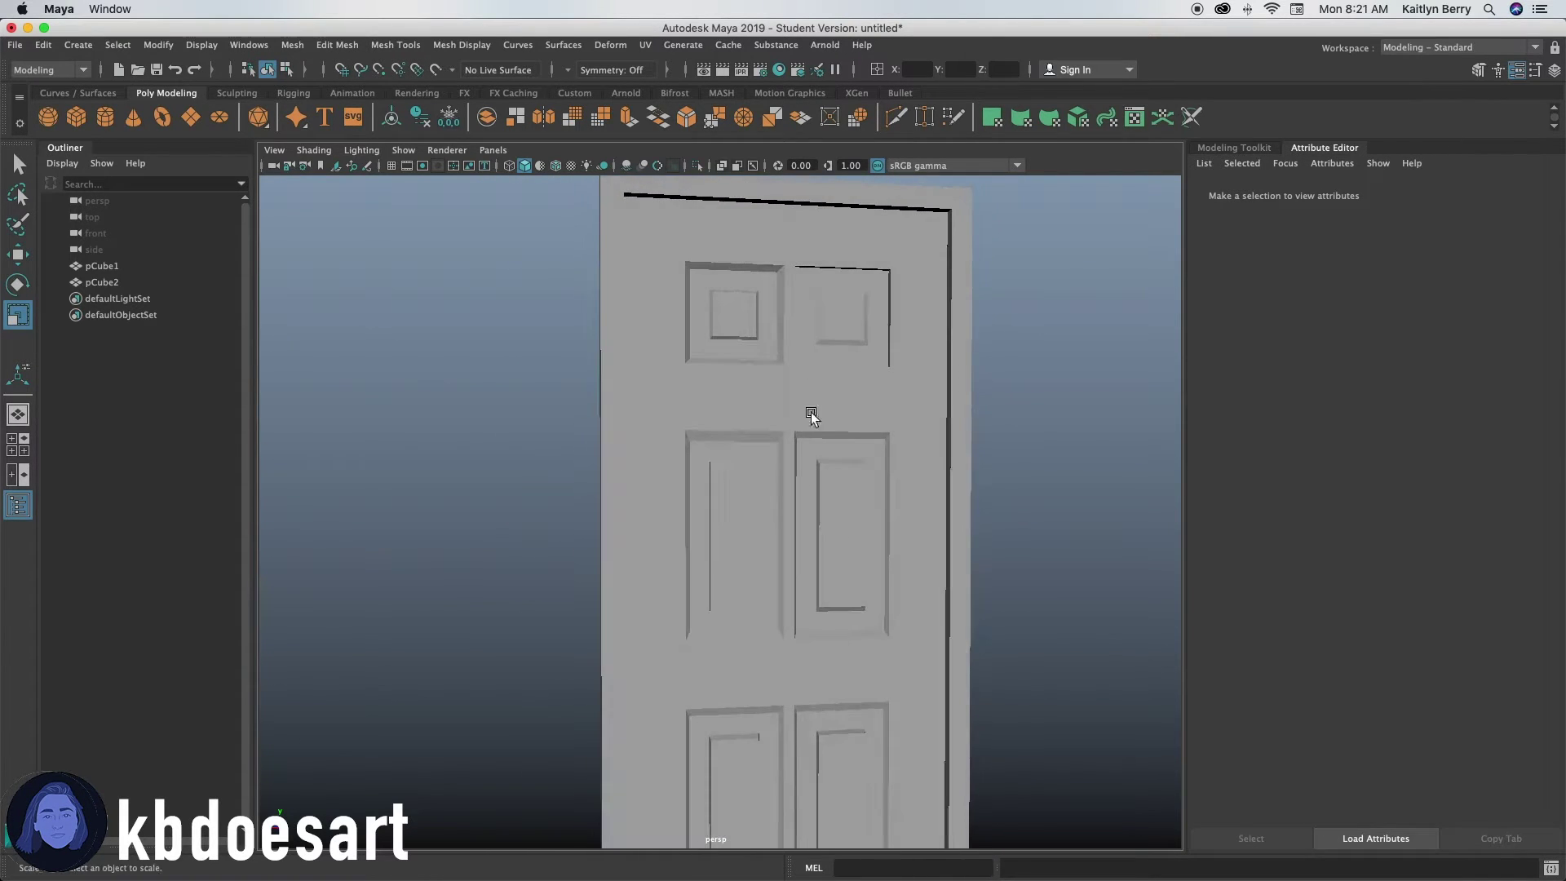
left_click(876, 409)
right_click_drag(937, 417, 707, 375, "alt")
key("q")
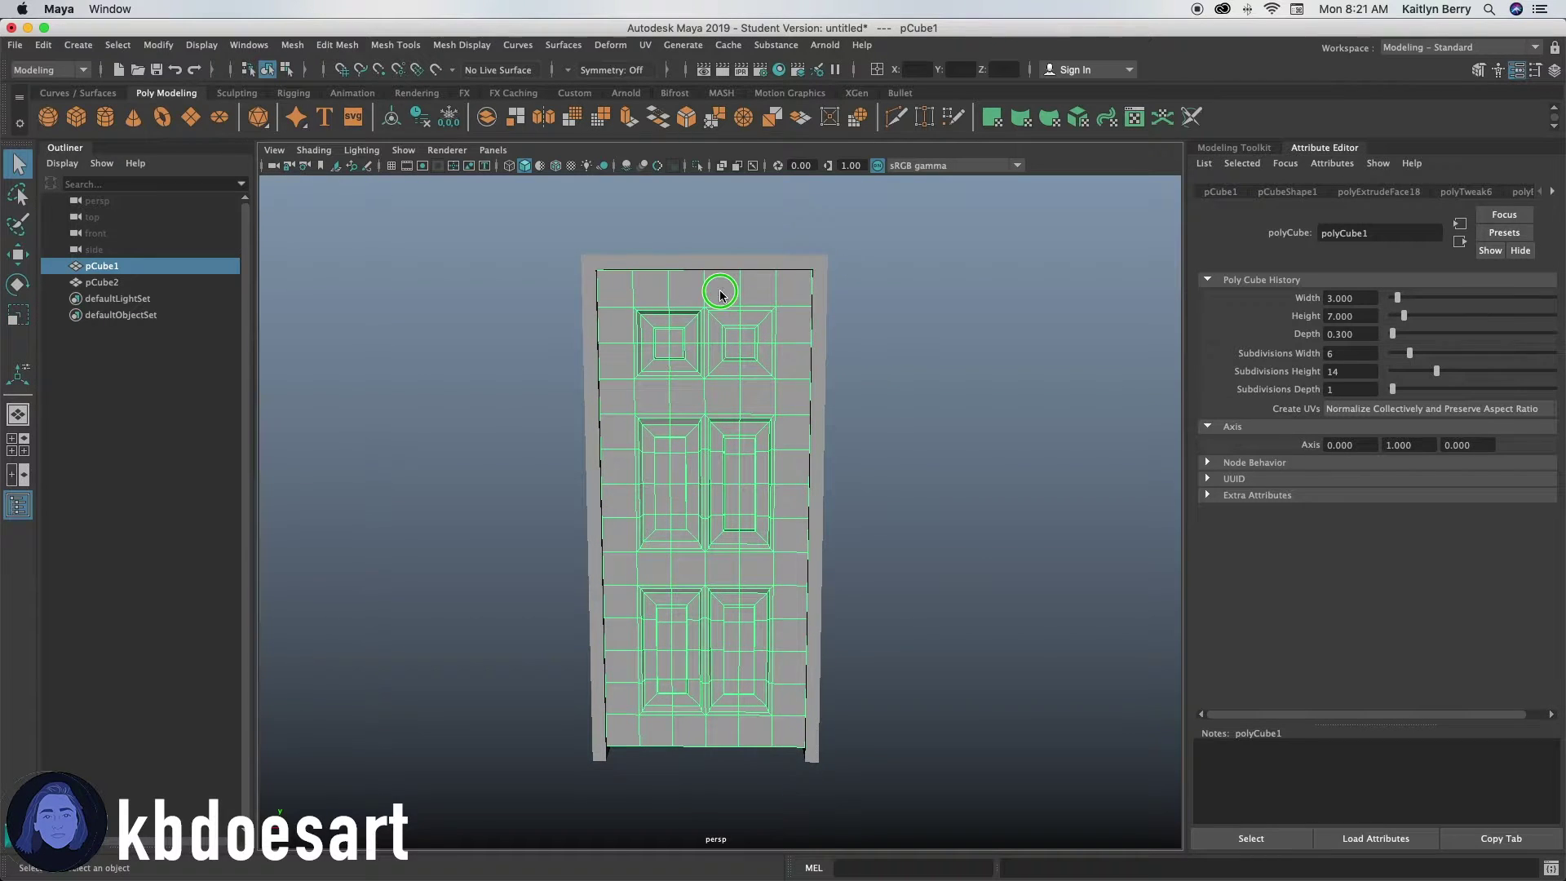
mouse_move(720, 296)
right_mouse_down()
mouse_move(721, 329)
mouse_move(723, 289)
right_mouse_up()
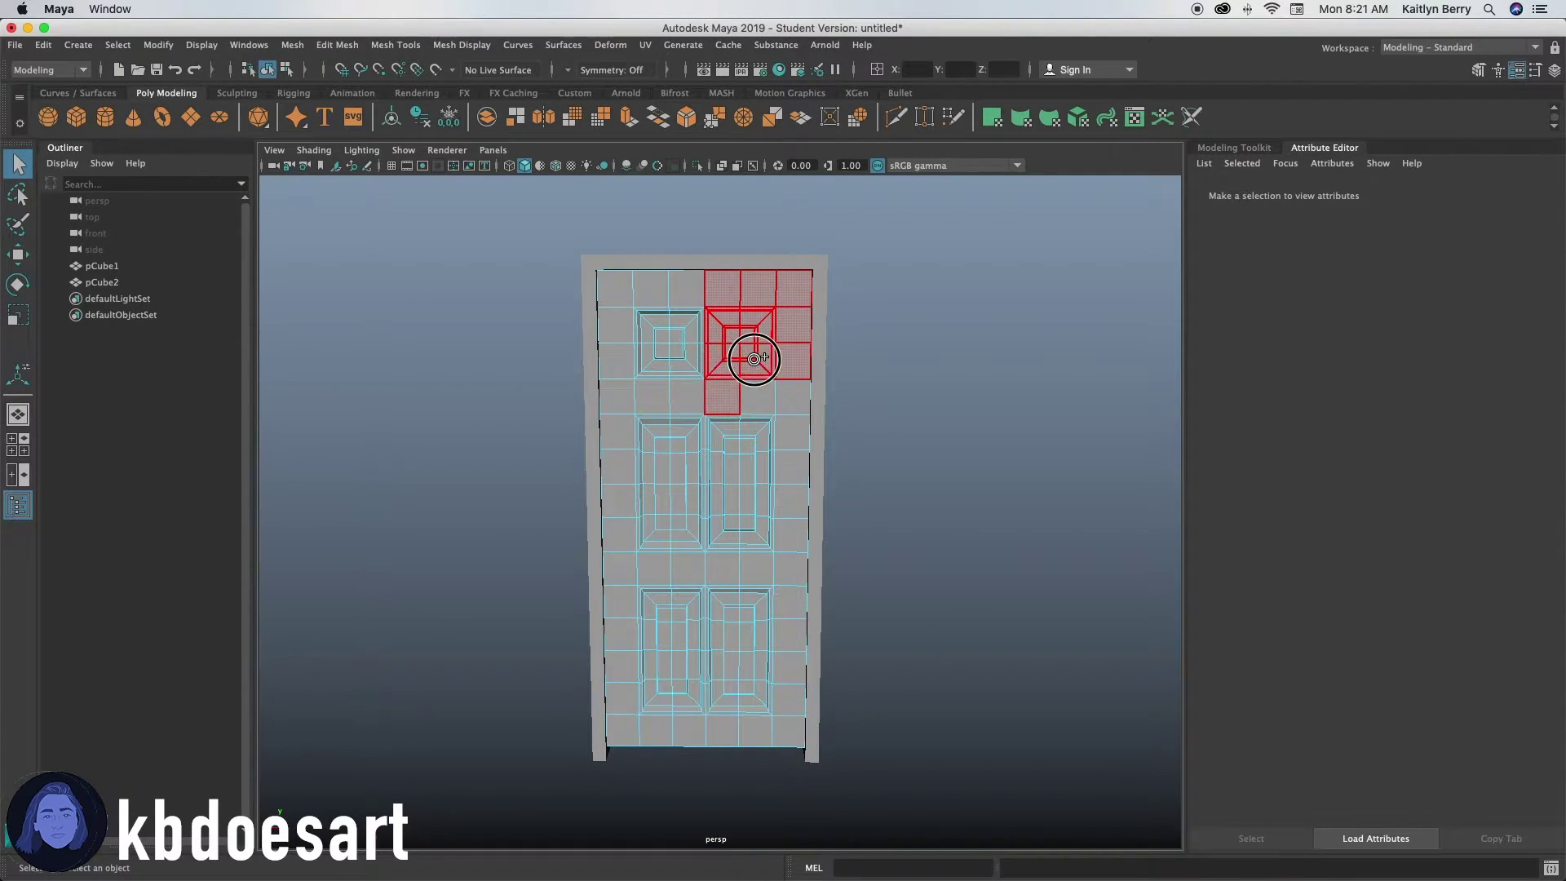
mouse_move(764, 446)
left_mouse_down()
mouse_move(741, 672)
mouse_move(779, 664)
left_mouse_up()
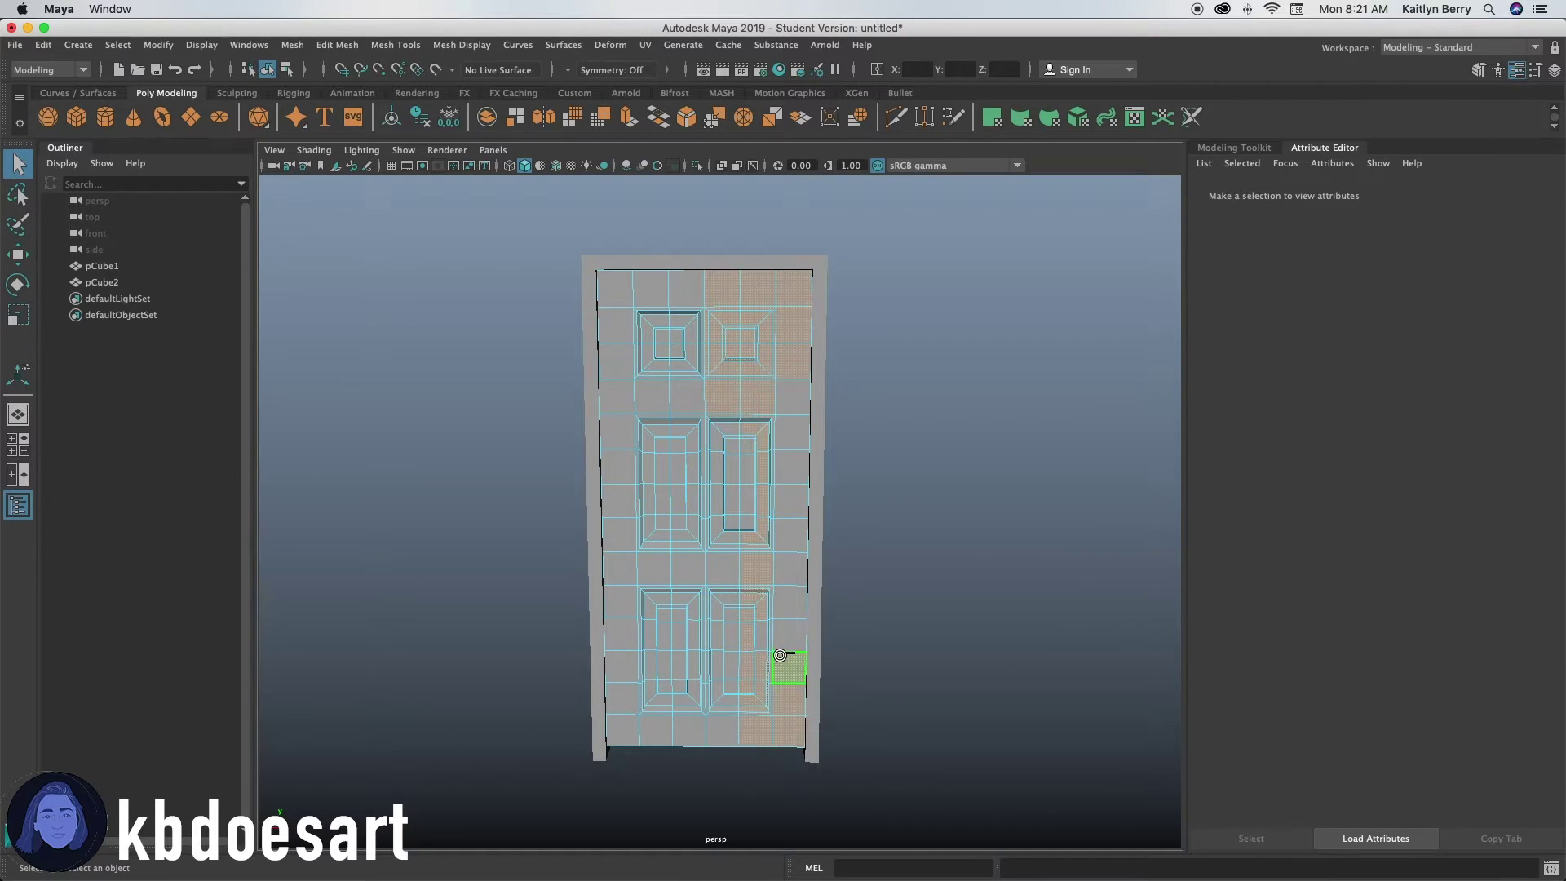
left_click(932, 540)
left_click(731, 283)
left_click(915, 262)
right_click_drag(791, 401, 843, 359)
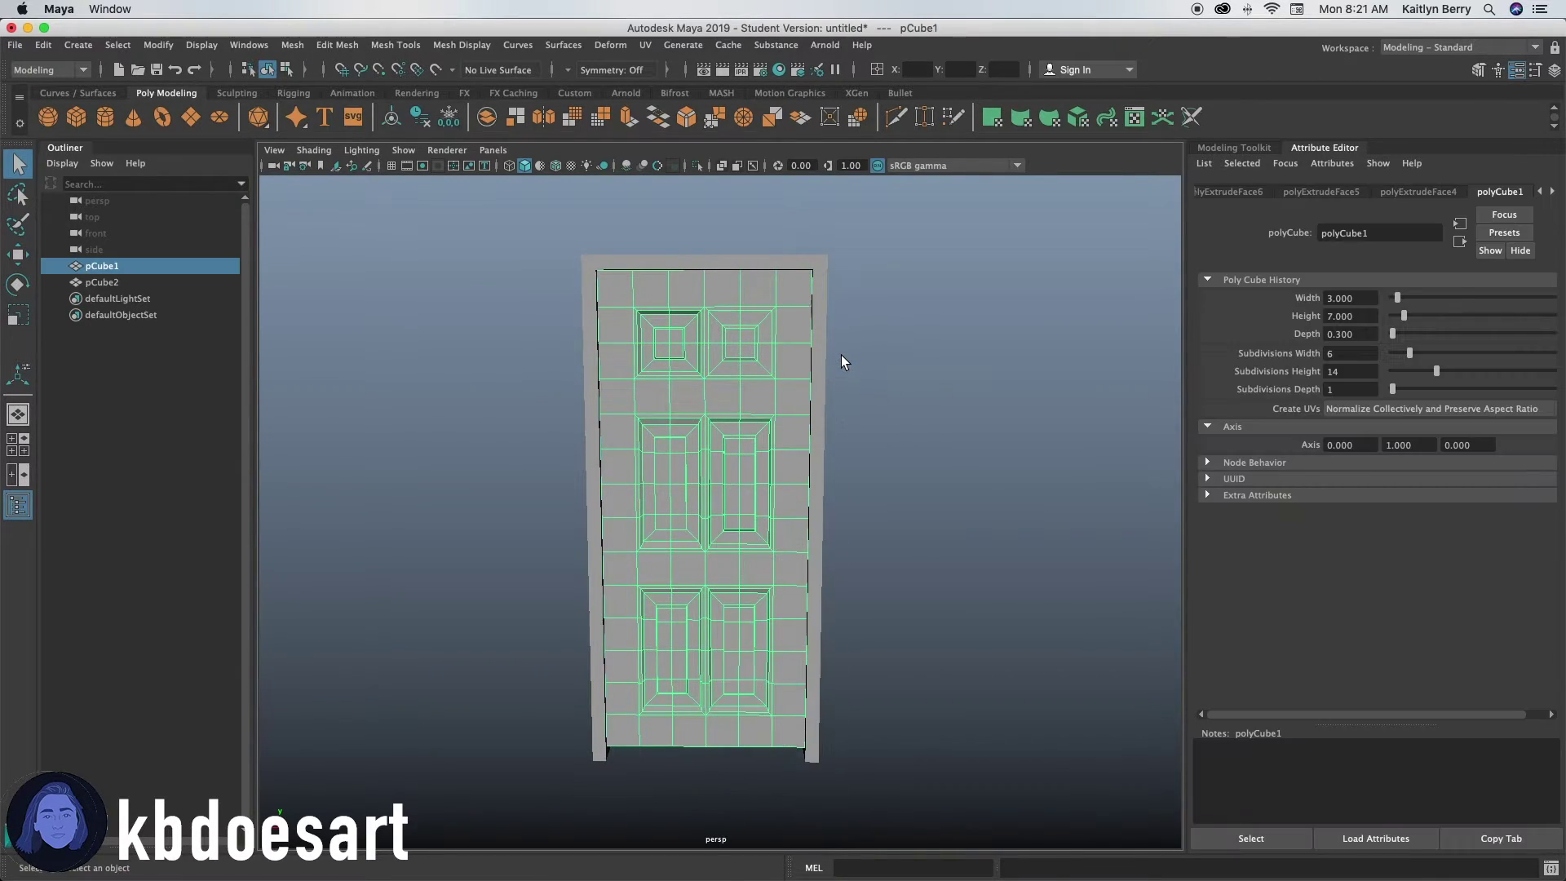
Step: Try widening the door and its frame by scaling them horizontally, and undo both changes
key("r")
mouse_move(676, 516)
left_mouse_down()
mouse_move(650, 515)
mouse_move(667, 517)
left_mouse_up()
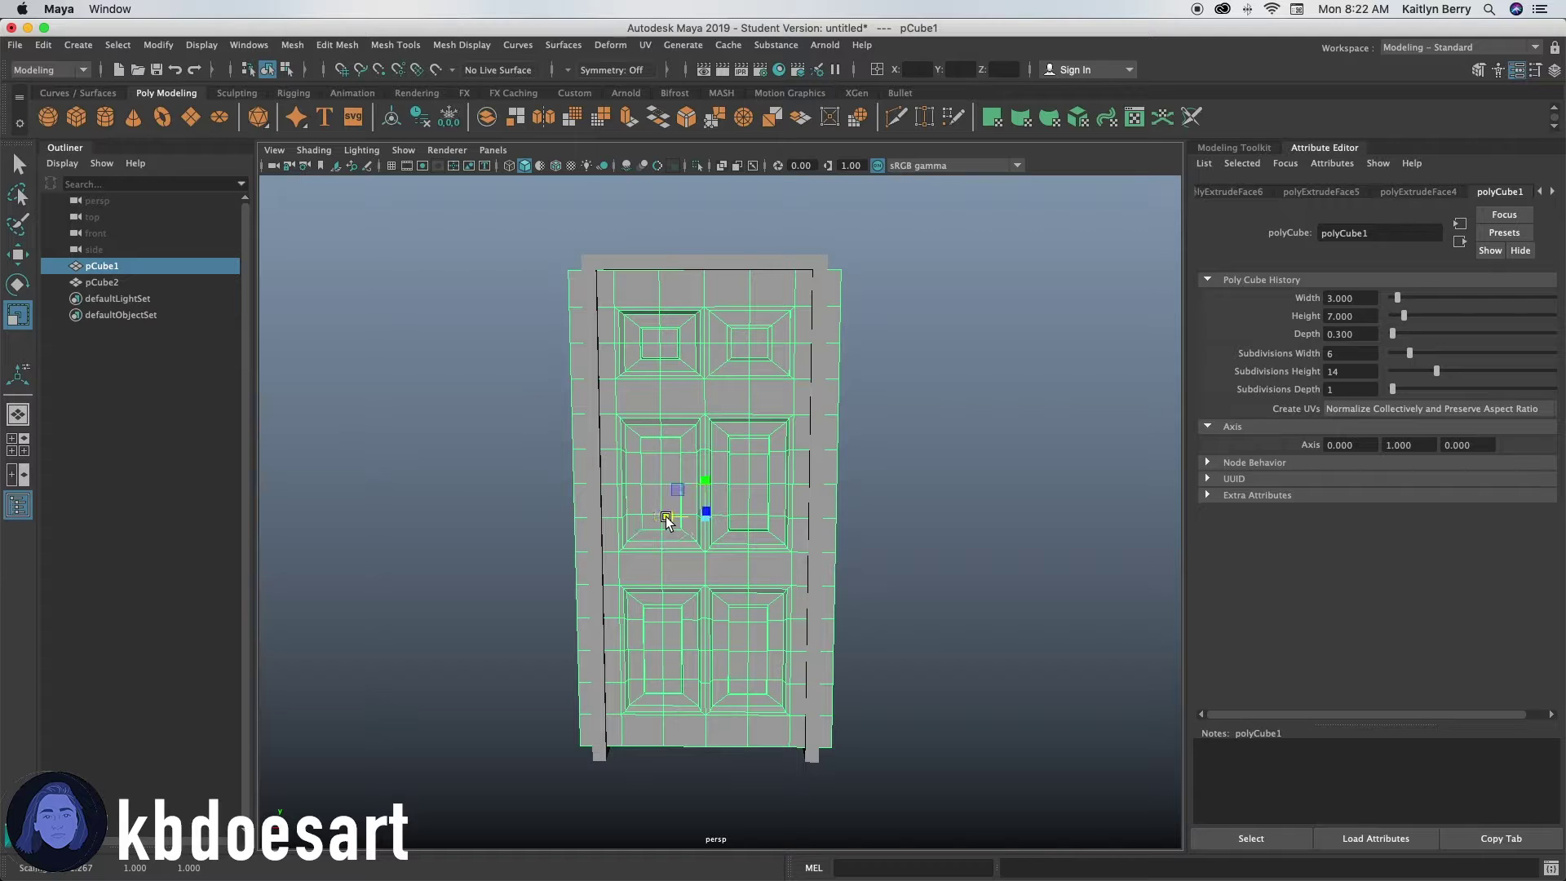
left_click_drag(923, 604, 930, 640, "alt")
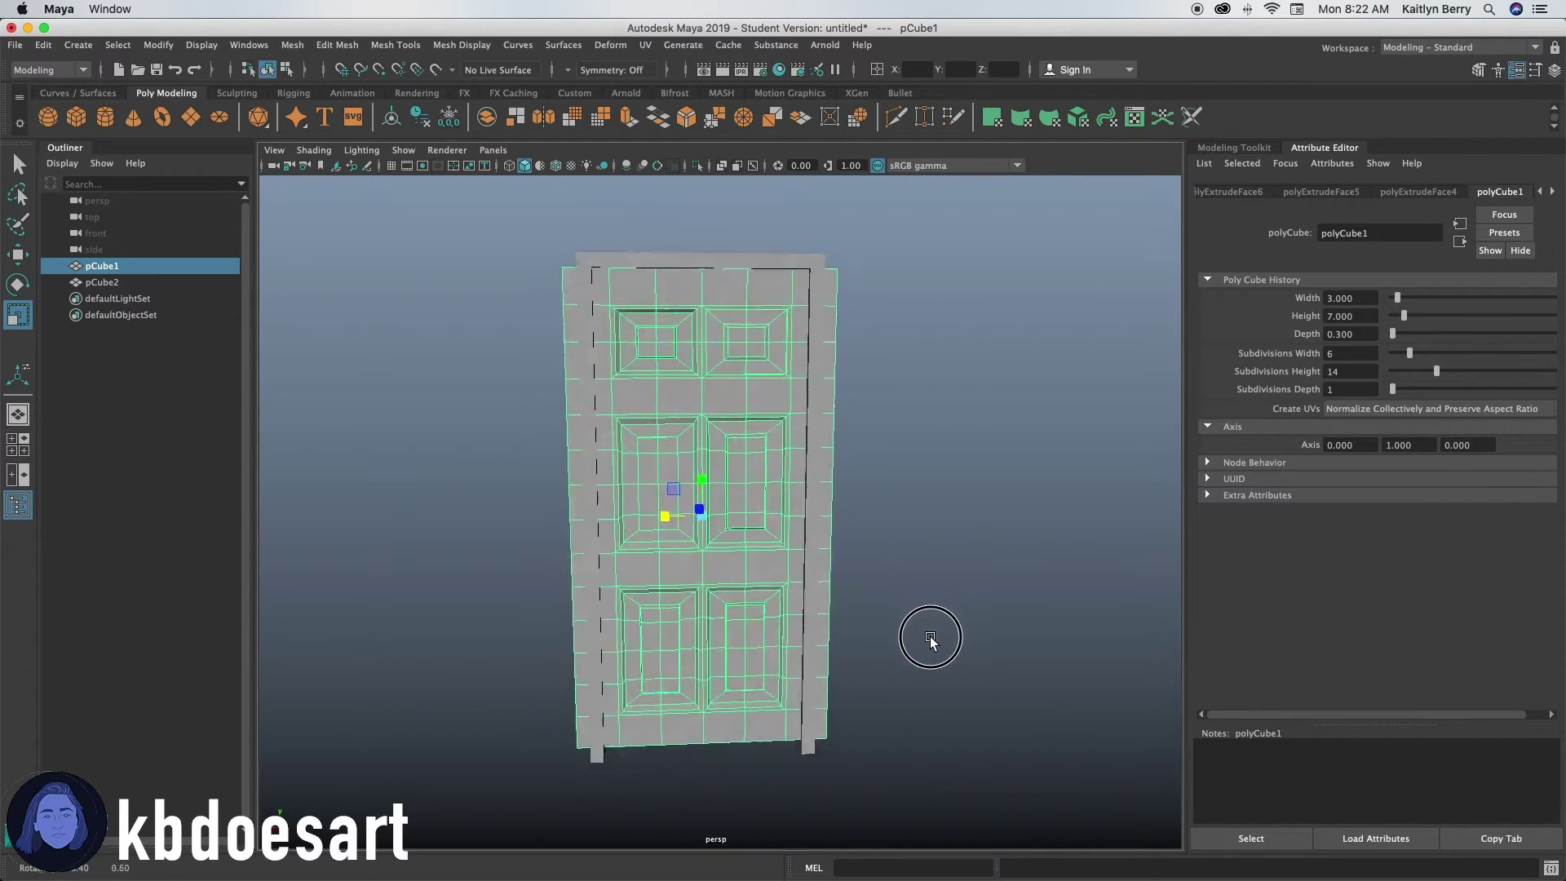
left_click(814, 252)
left_click(783, 335)
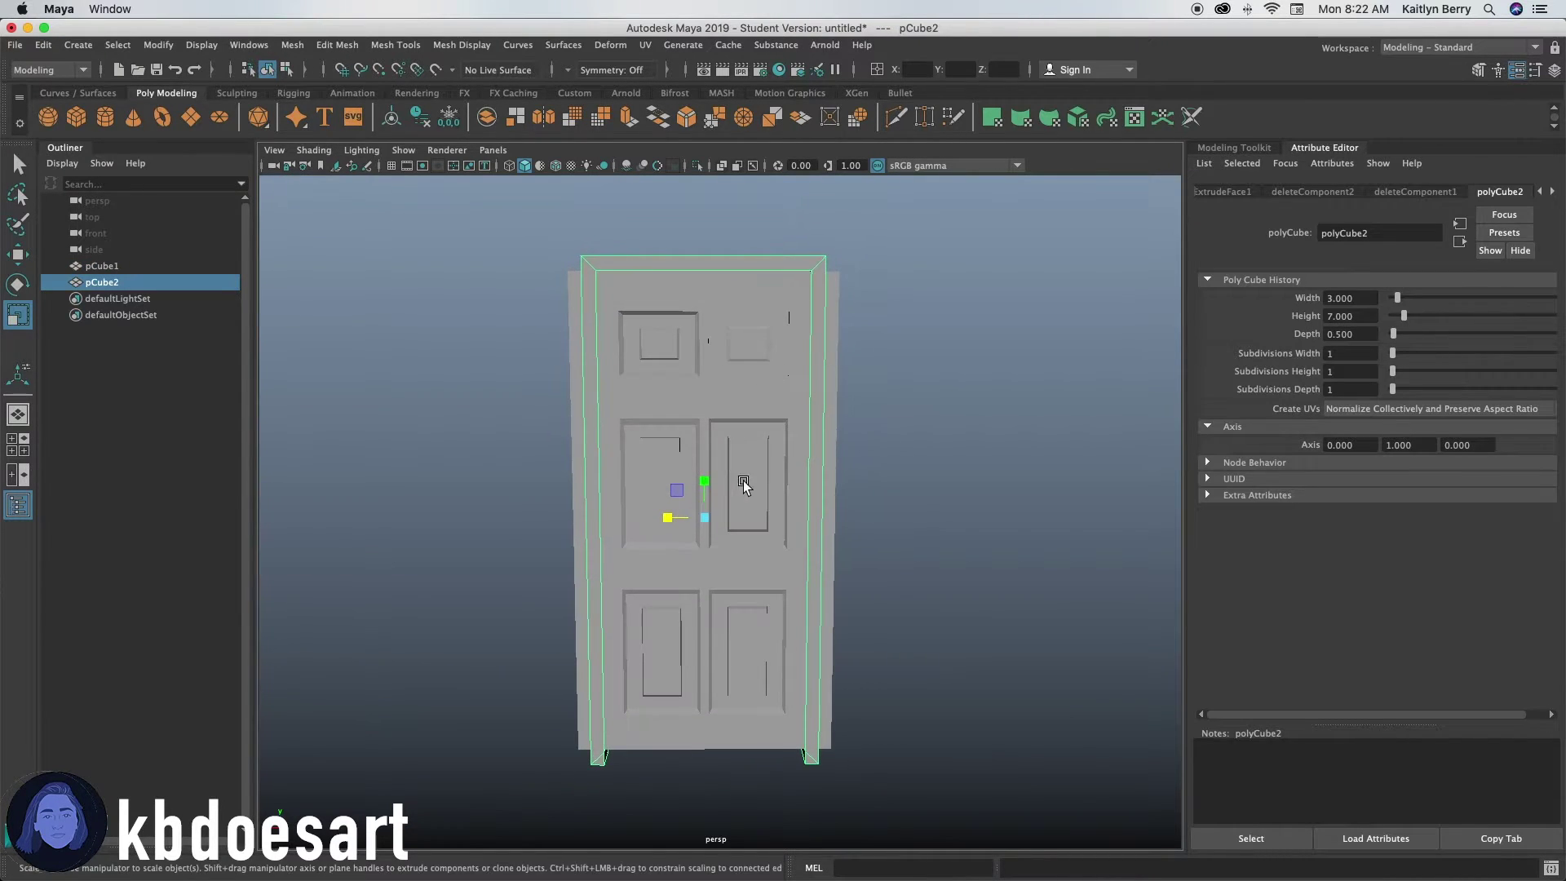
mouse_move(680, 516)
left_mouse_down()
mouse_move(648, 514)
mouse_move(670, 509)
left_mouse_up()
left_click(753, 628)
left_click_drag(754, 628, 989, 612, "alt")
scroll(816, 615, "down", 3)
left_click_drag(611, 617, 703, 623, "alt")
key("ctrl+z")
key("ctrl+z")
key("ctrl+z")
key("ctrl+z")
key("ctrl+z")
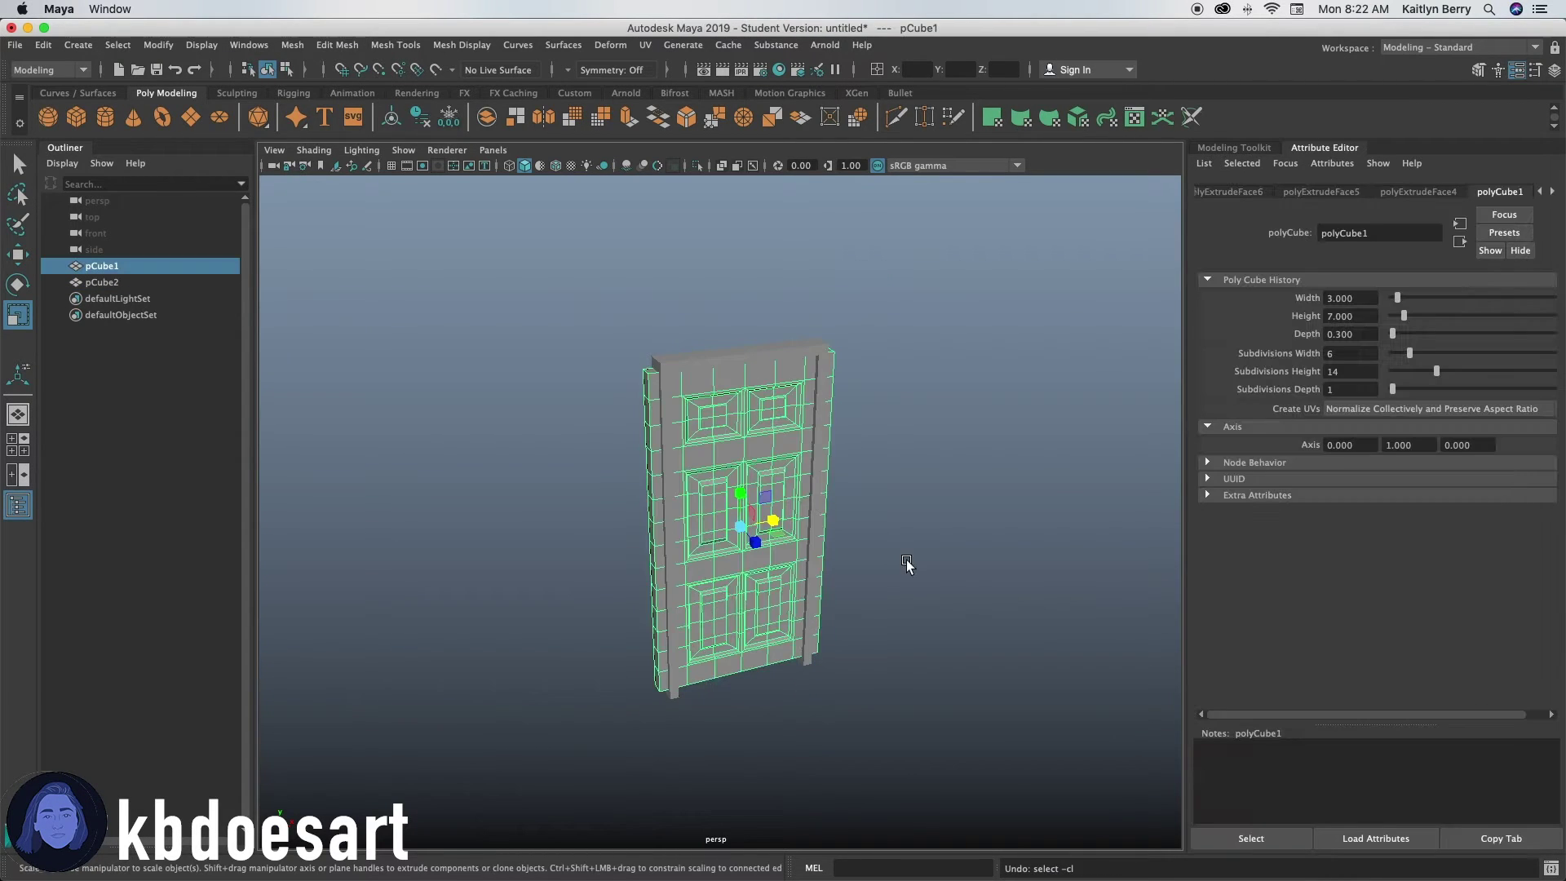
left_click(877, 616)
left_click_drag(877, 617, 554, 589, "alt")
middle_click_drag(659, 552, 687, 570, "alt")
left_click_drag(687, 570, 717, 603, "alt")
right_click_drag(822, 470, 864, 411, "alt")
middle_click_drag(834, 407, 777, 595, "alt")
left_click_drag(812, 567, 778, 597, "alt")
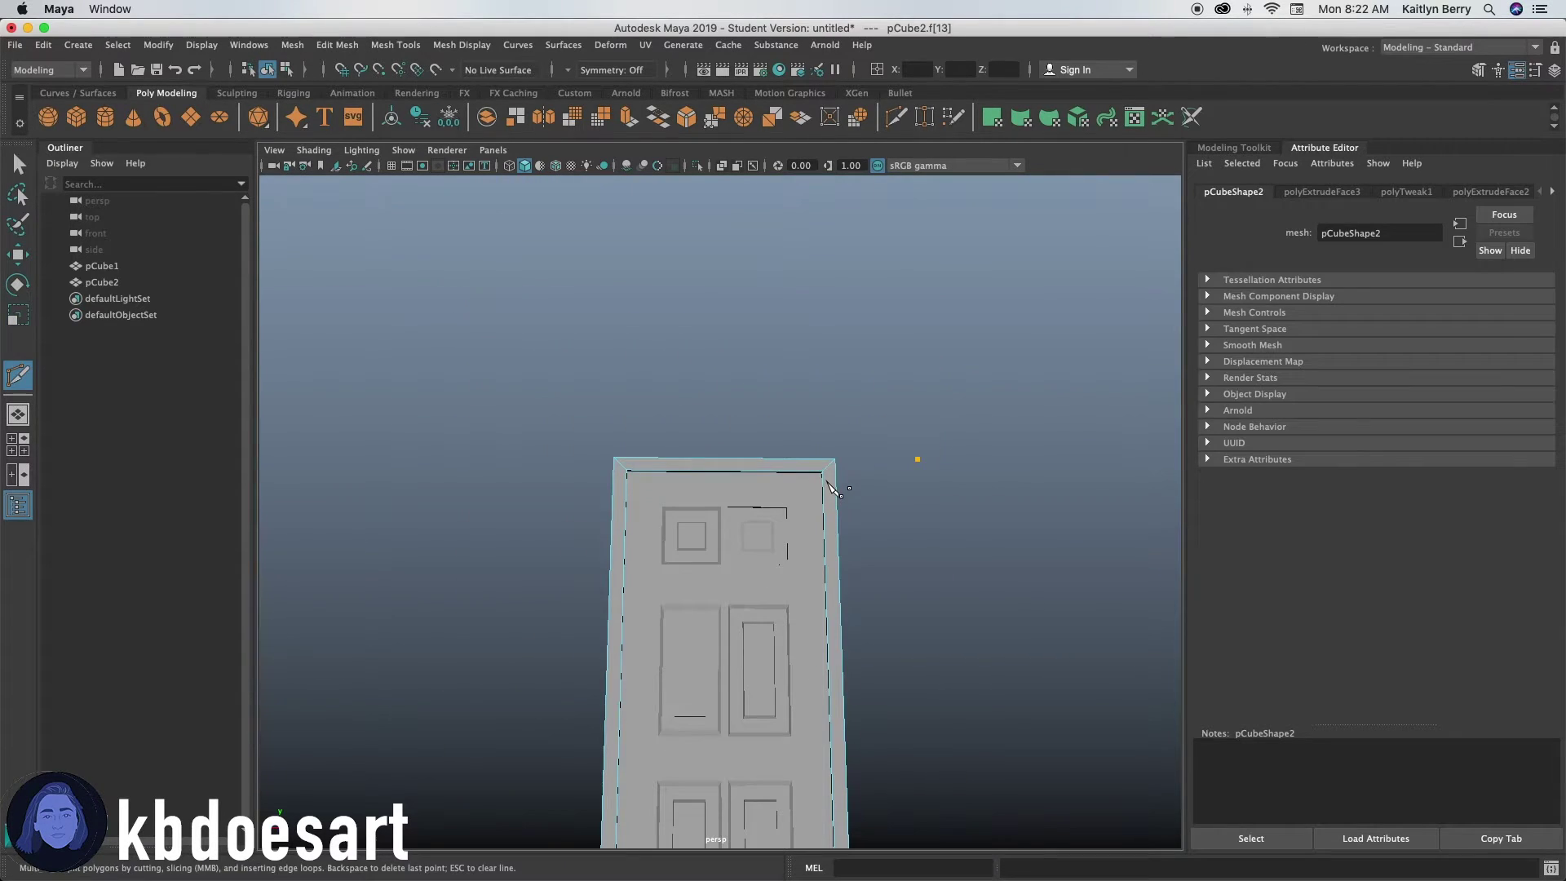
key("q")
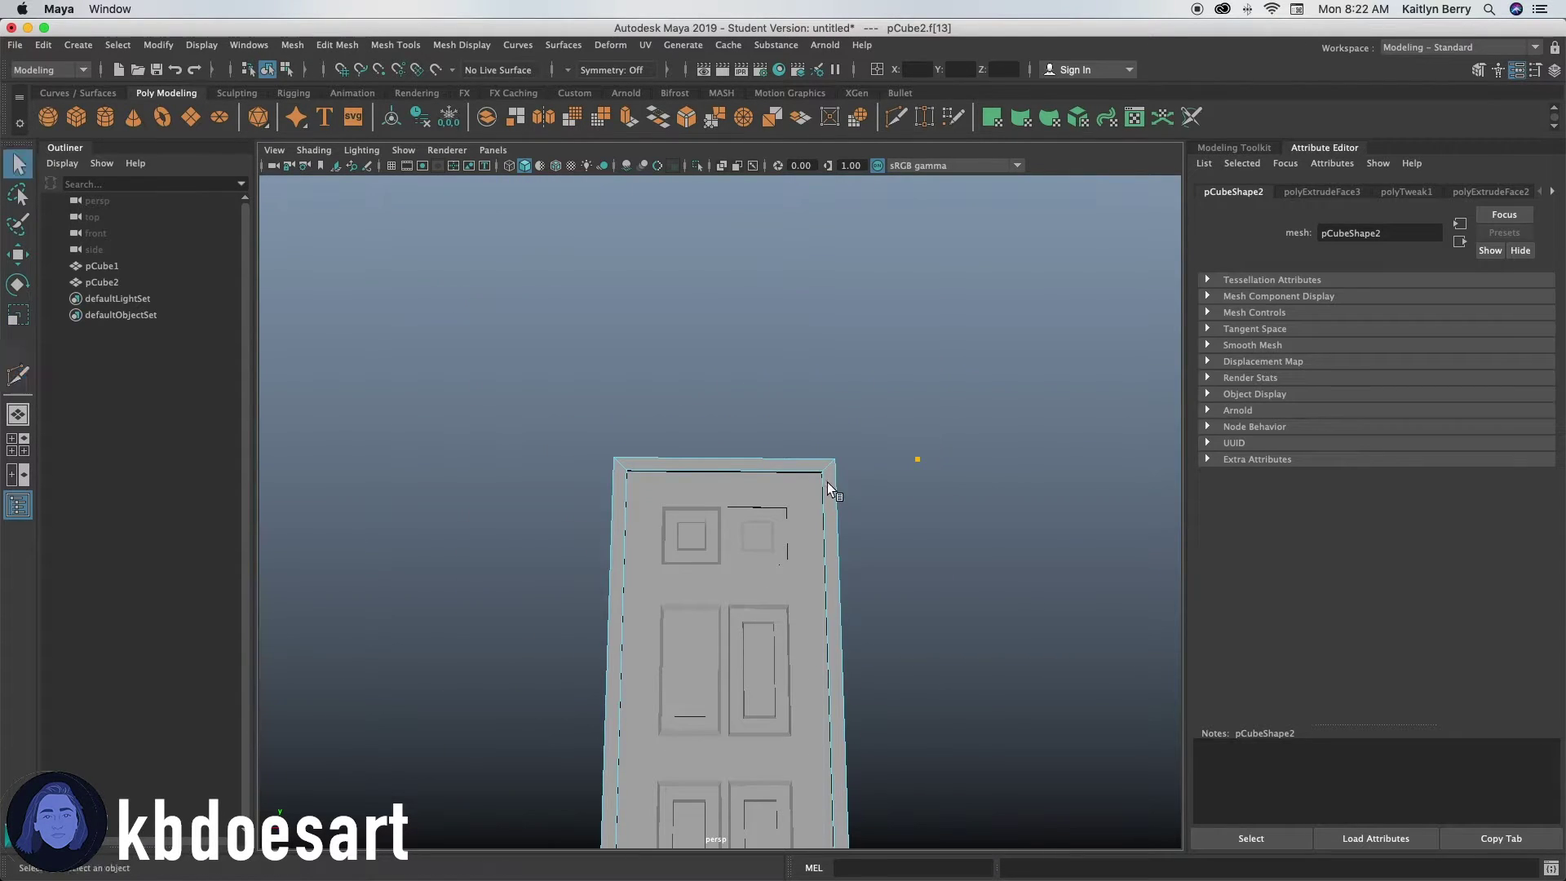
left_click_drag(804, 568, 804, 607, "alt")
middle_click_drag(832, 615, 765, 366, "alt")
left_click_drag(765, 365, 734, 517, "alt")
right_click_drag(734, 517, 563, 563, "alt")
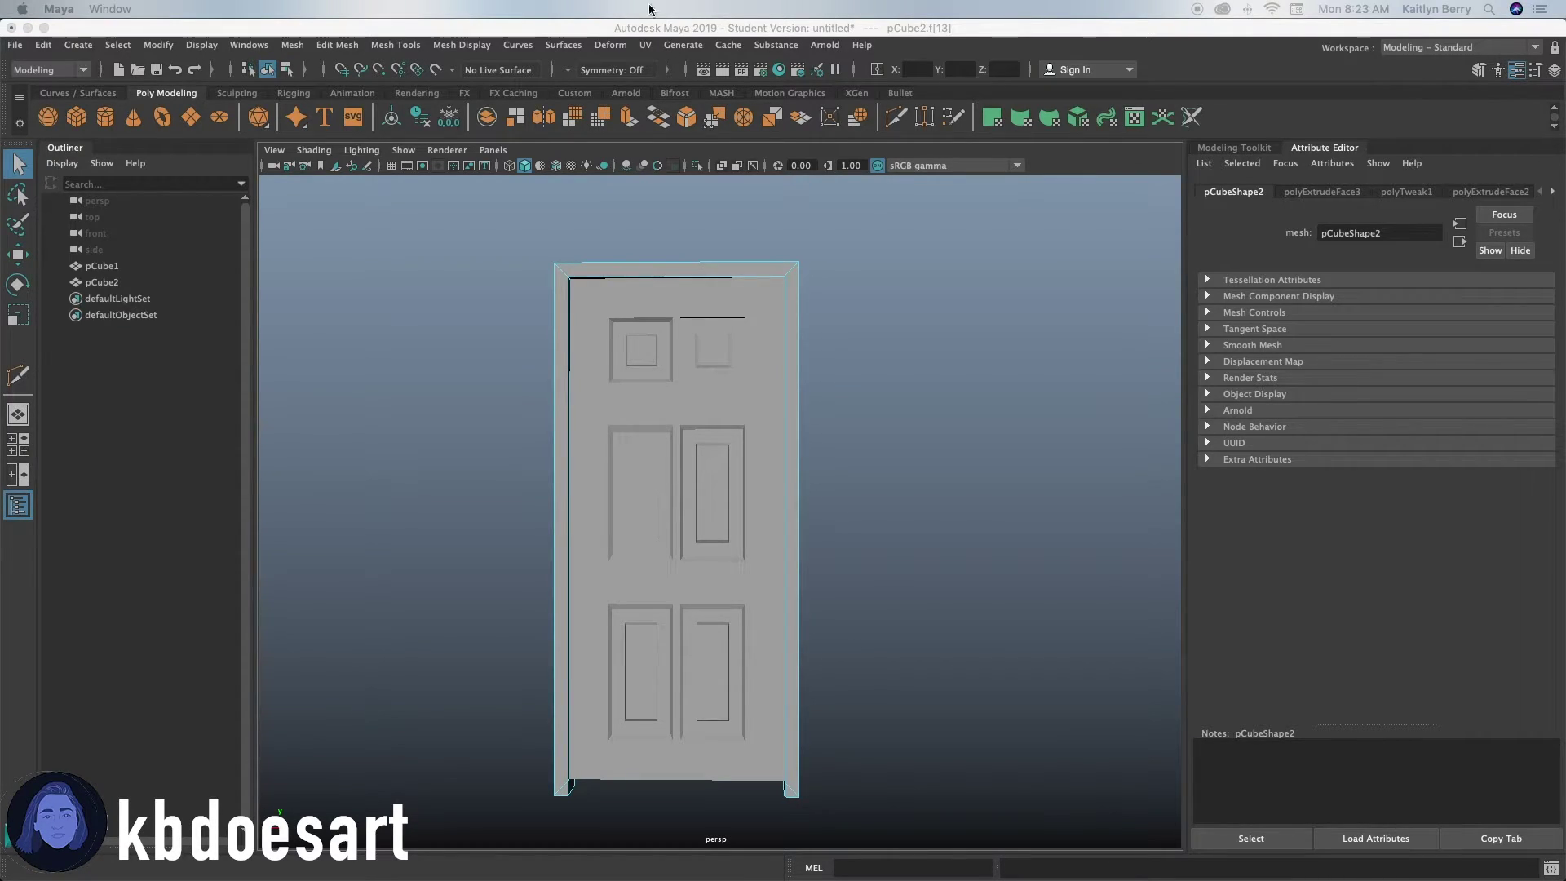
Step: Create a polygon sphere, scale it down to doorknob size and place it at mid-height near the door's right edge
left_click(49, 117)
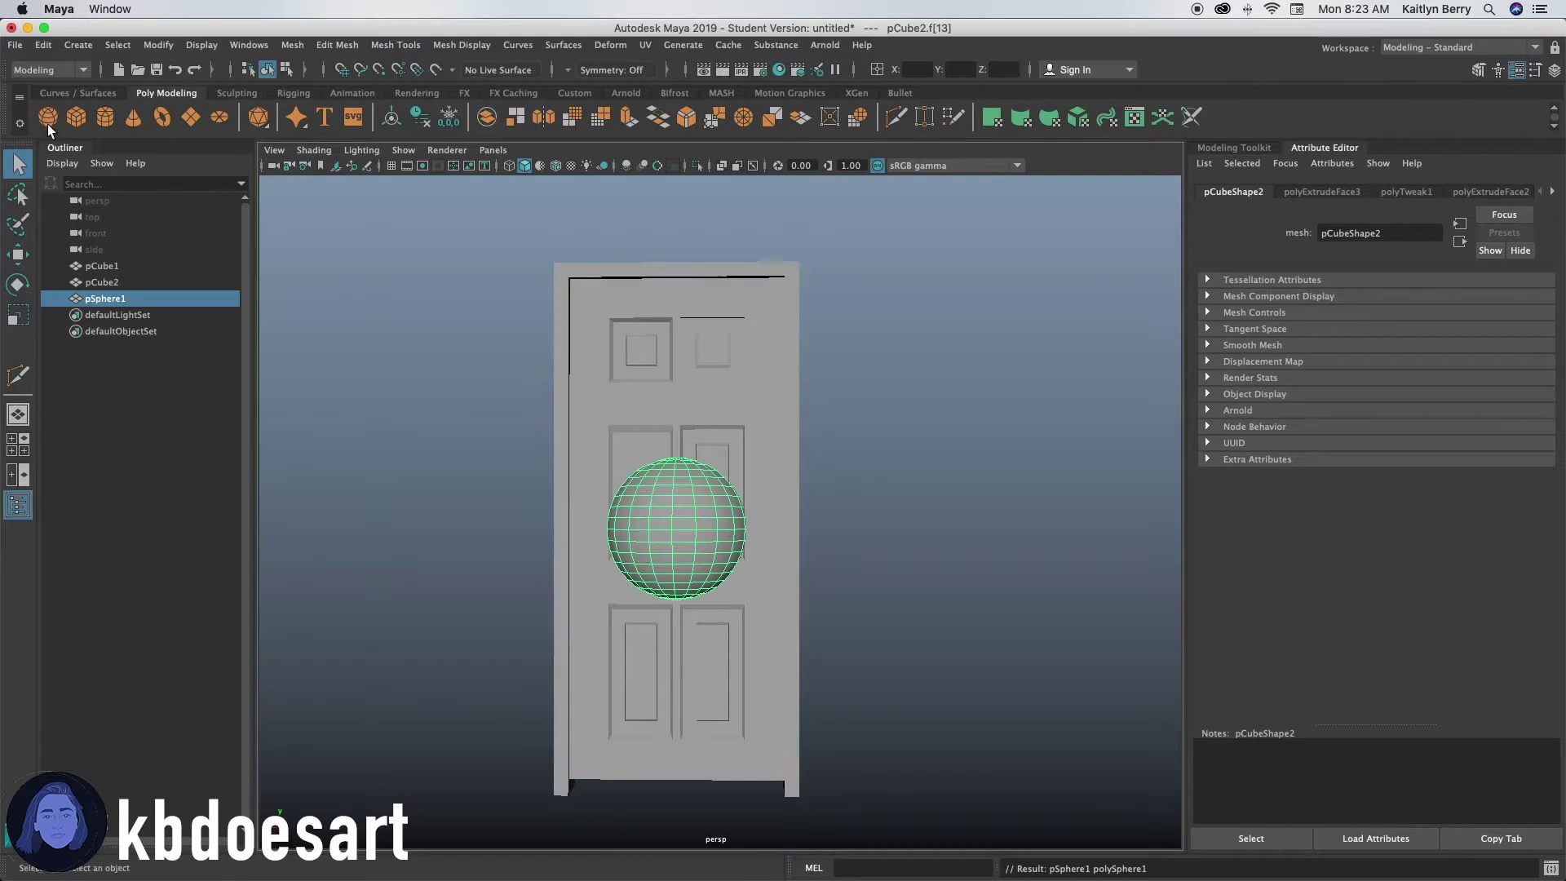
key("z")
key("r")
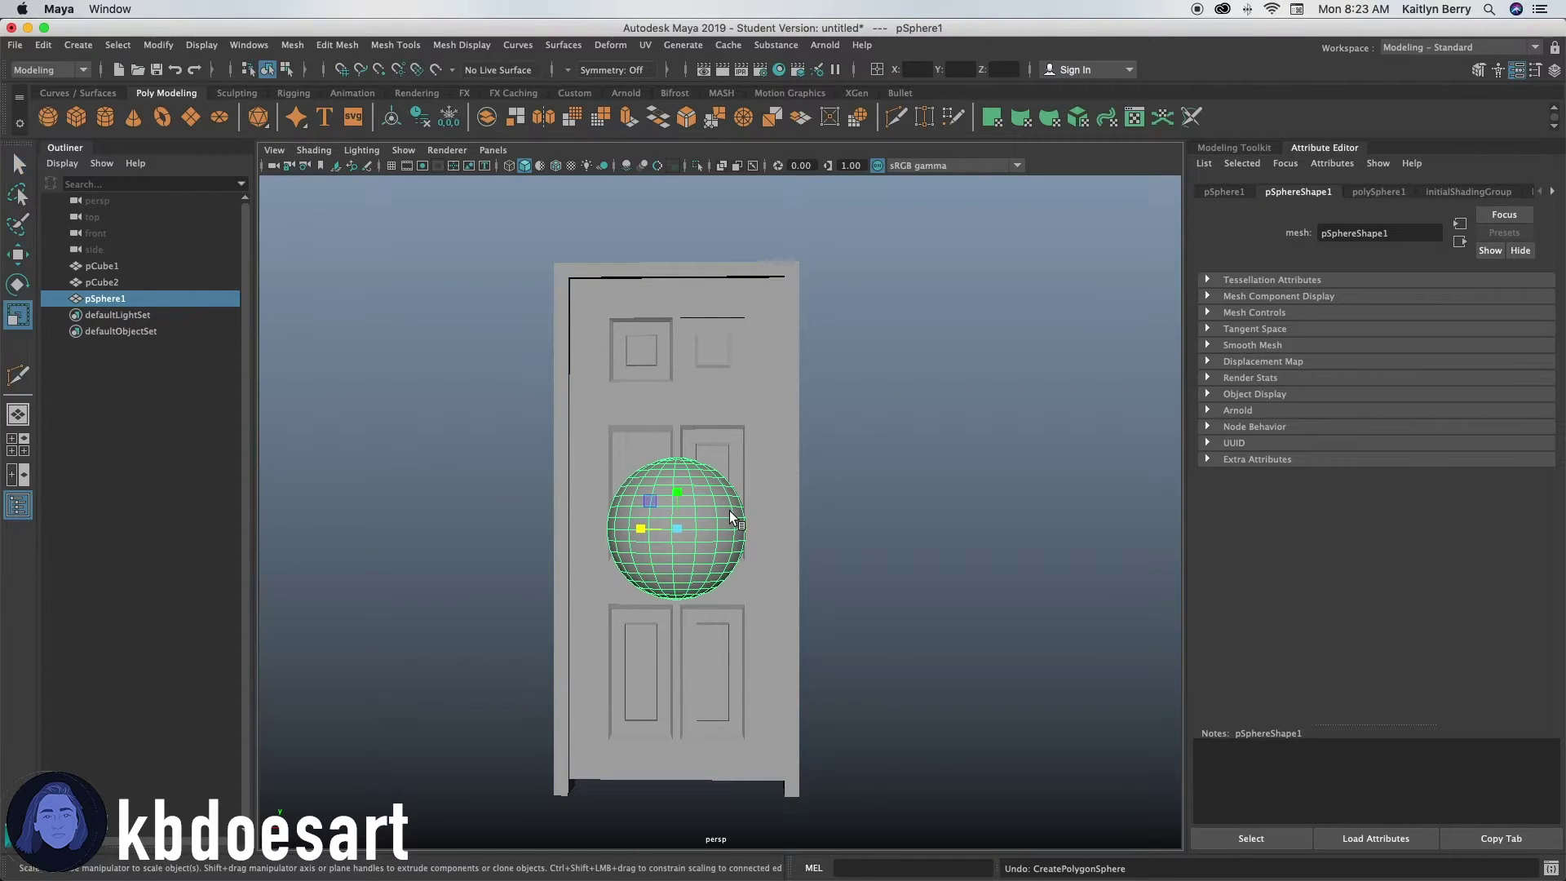
left_click_drag(688, 527, 728, 532)
key("w")
mouse_move(736, 584)
left_mouse_down("alt")
mouse_move(750, 608)
mouse_move(747, 589)
left_mouse_up("alt")
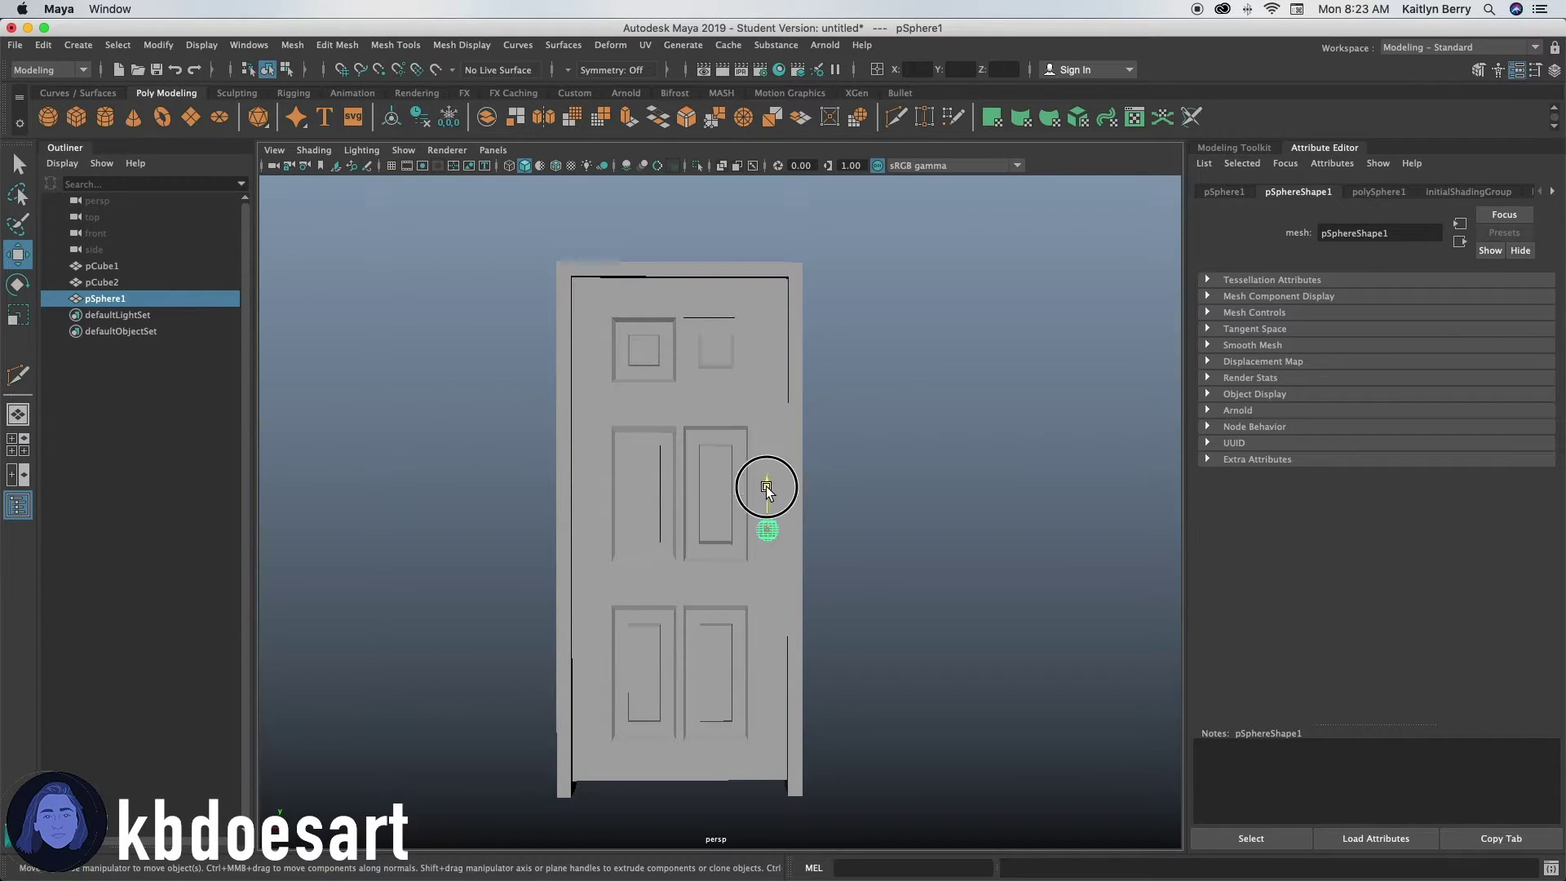
left_click_drag(766, 488, 770, 464)
Step: Scale the doorknob sphere along the door's thickness
left_click_drag(874, 541, 562, 555, "alt")
right_click_drag(657, 522, 850, 605, "alt")
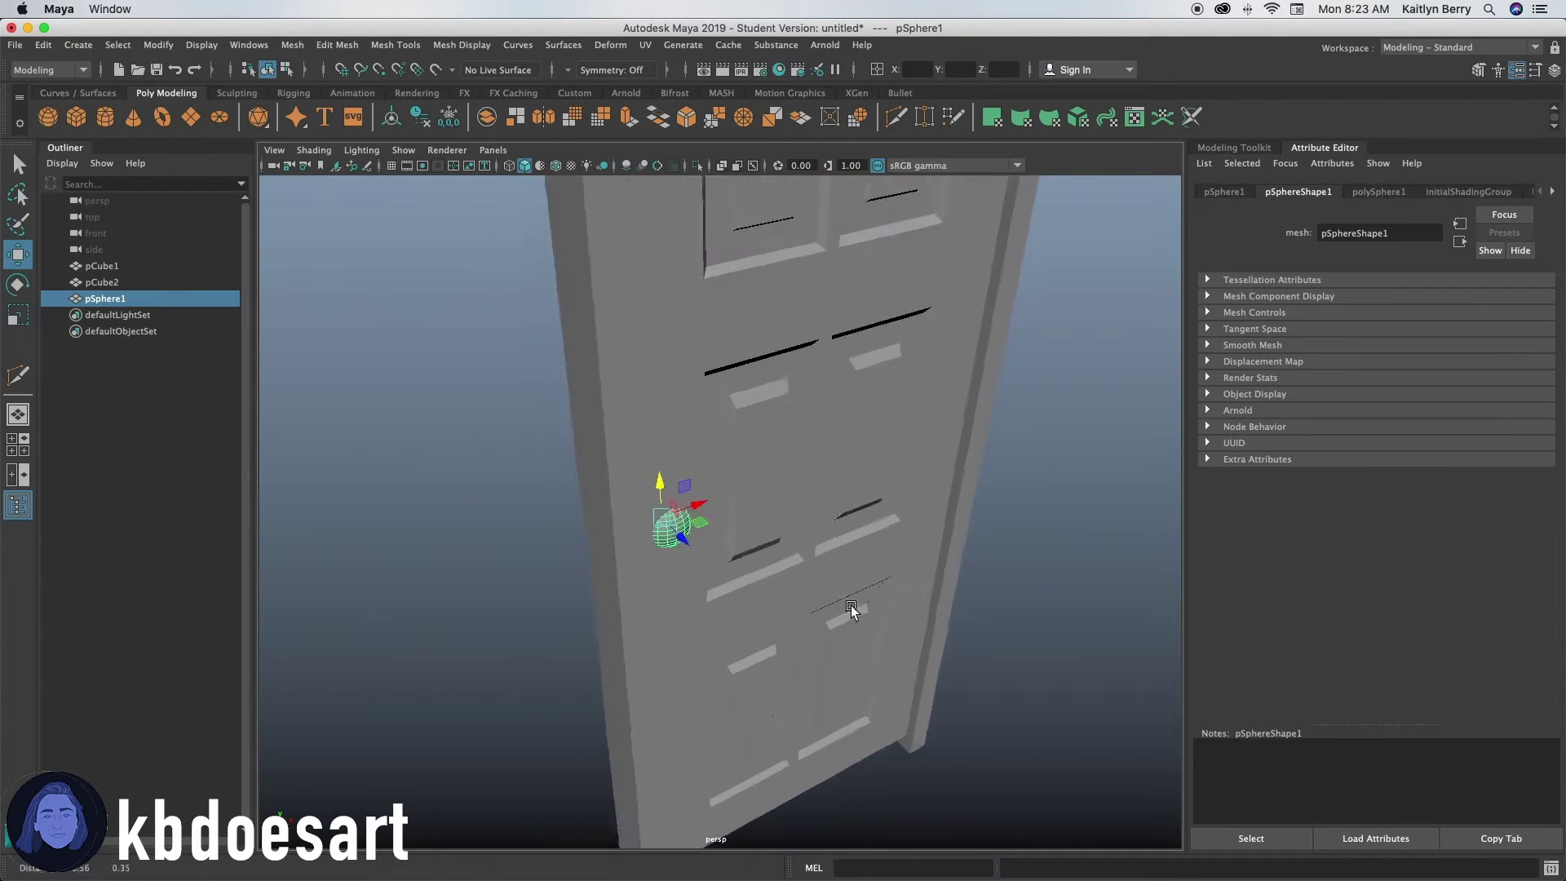
mouse_move(850, 605)
left_mouse_down("alt")
mouse_move(811, 629)
mouse_move(916, 658)
mouse_move(1038, 658)
mouse_move(1018, 692)
mouse_move(884, 657)
mouse_move(883, 597)
mouse_move(868, 607)
left_mouse_up("alt")
key("r")
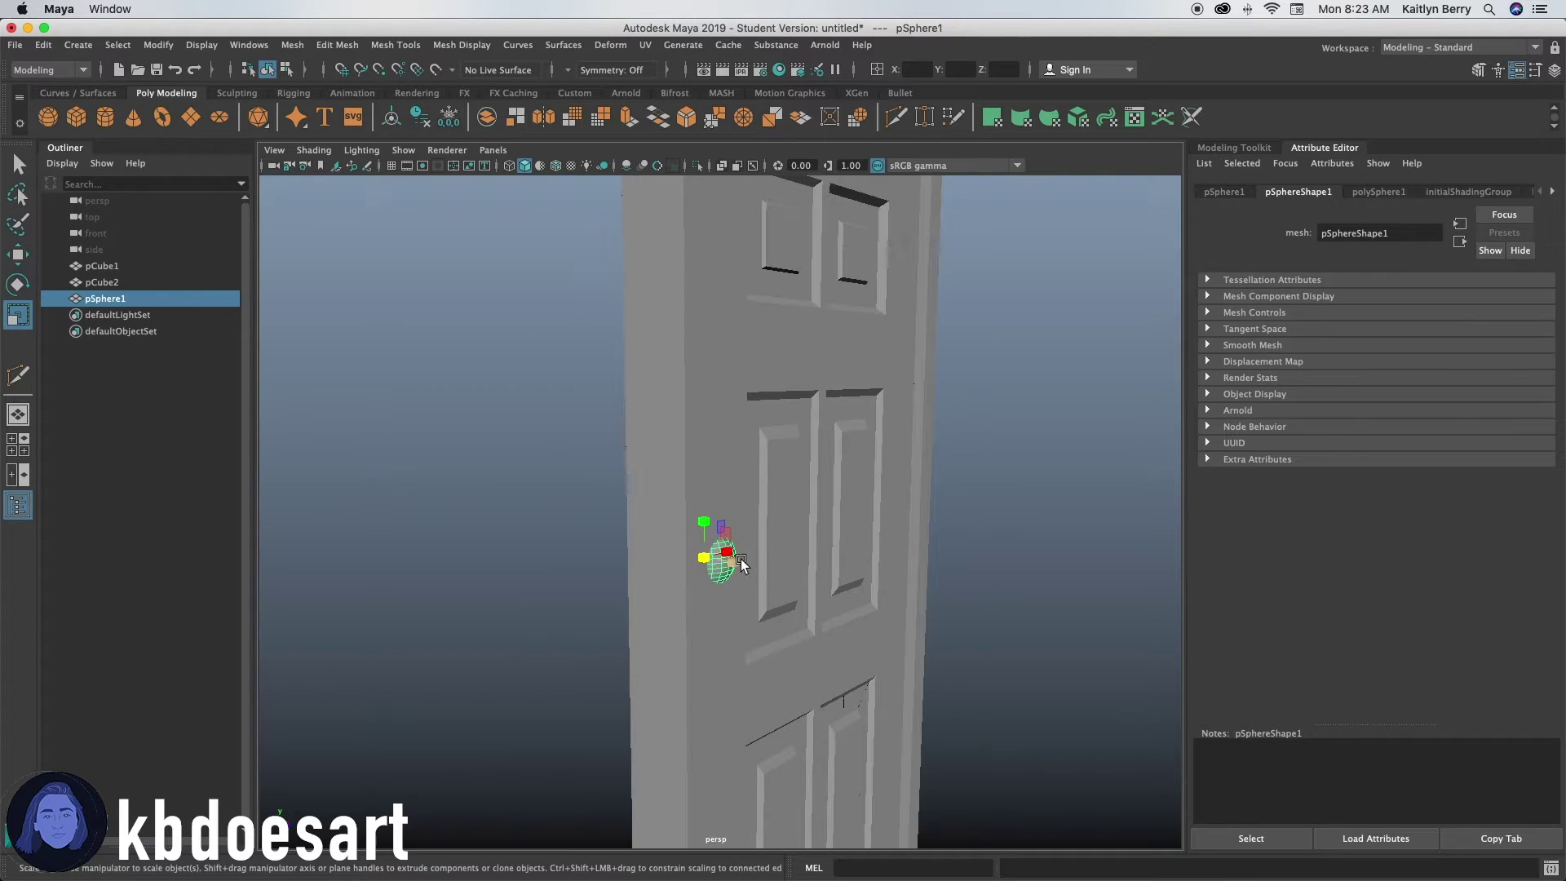
left_click(730, 565)
left_click_drag(737, 566, 1018, 584, "alt")
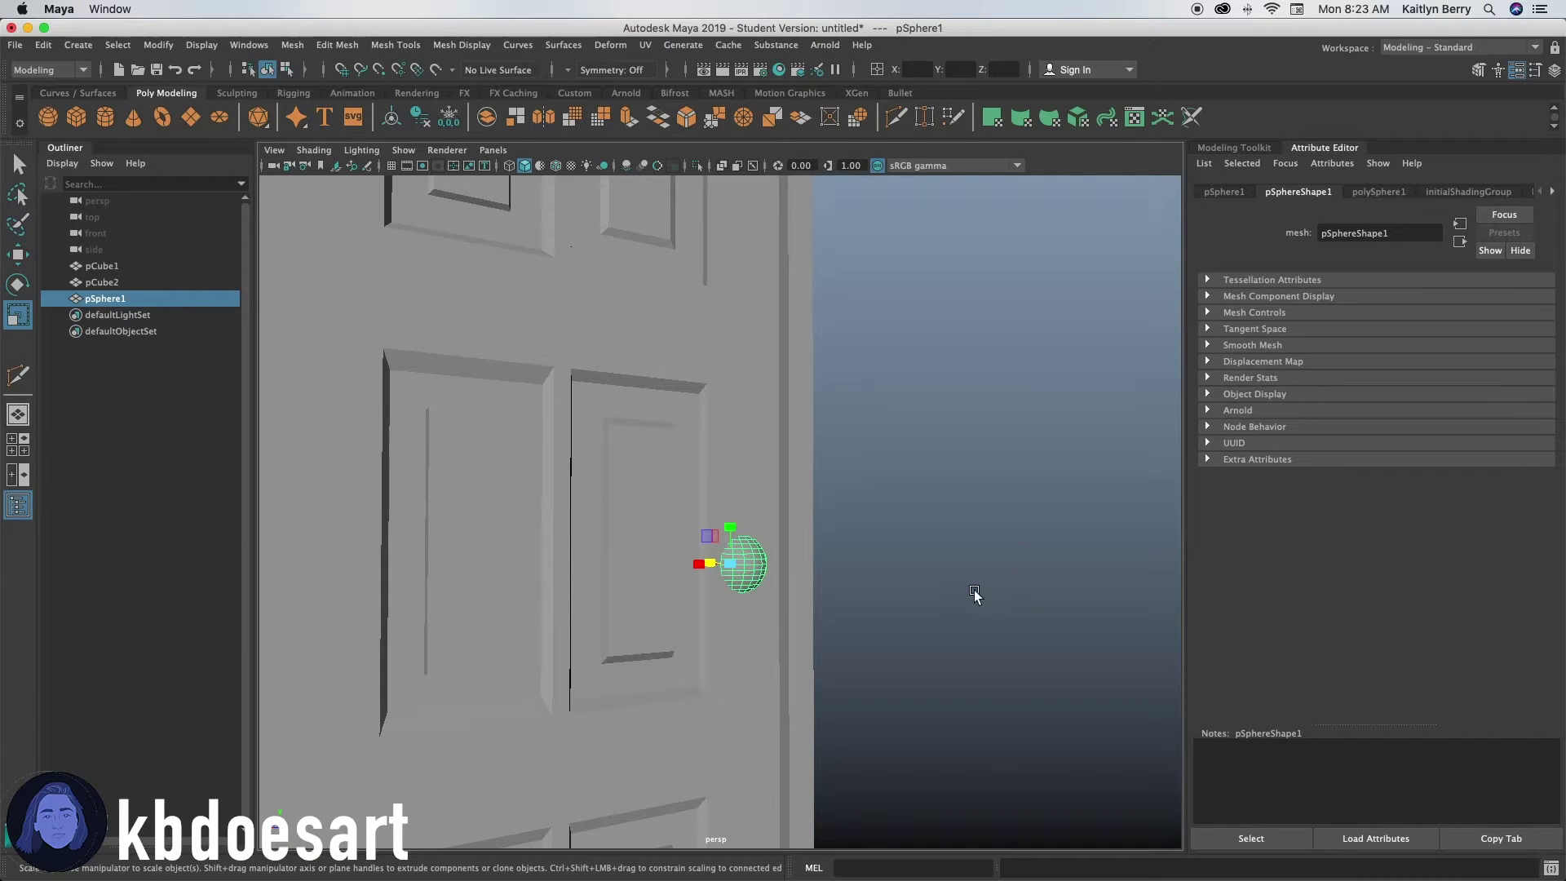
Step: Create a polygon cylinder and rotate it 90 degrees about X so it runs through the door
left_click(102, 115)
scroll(646, 622, "down", 6)
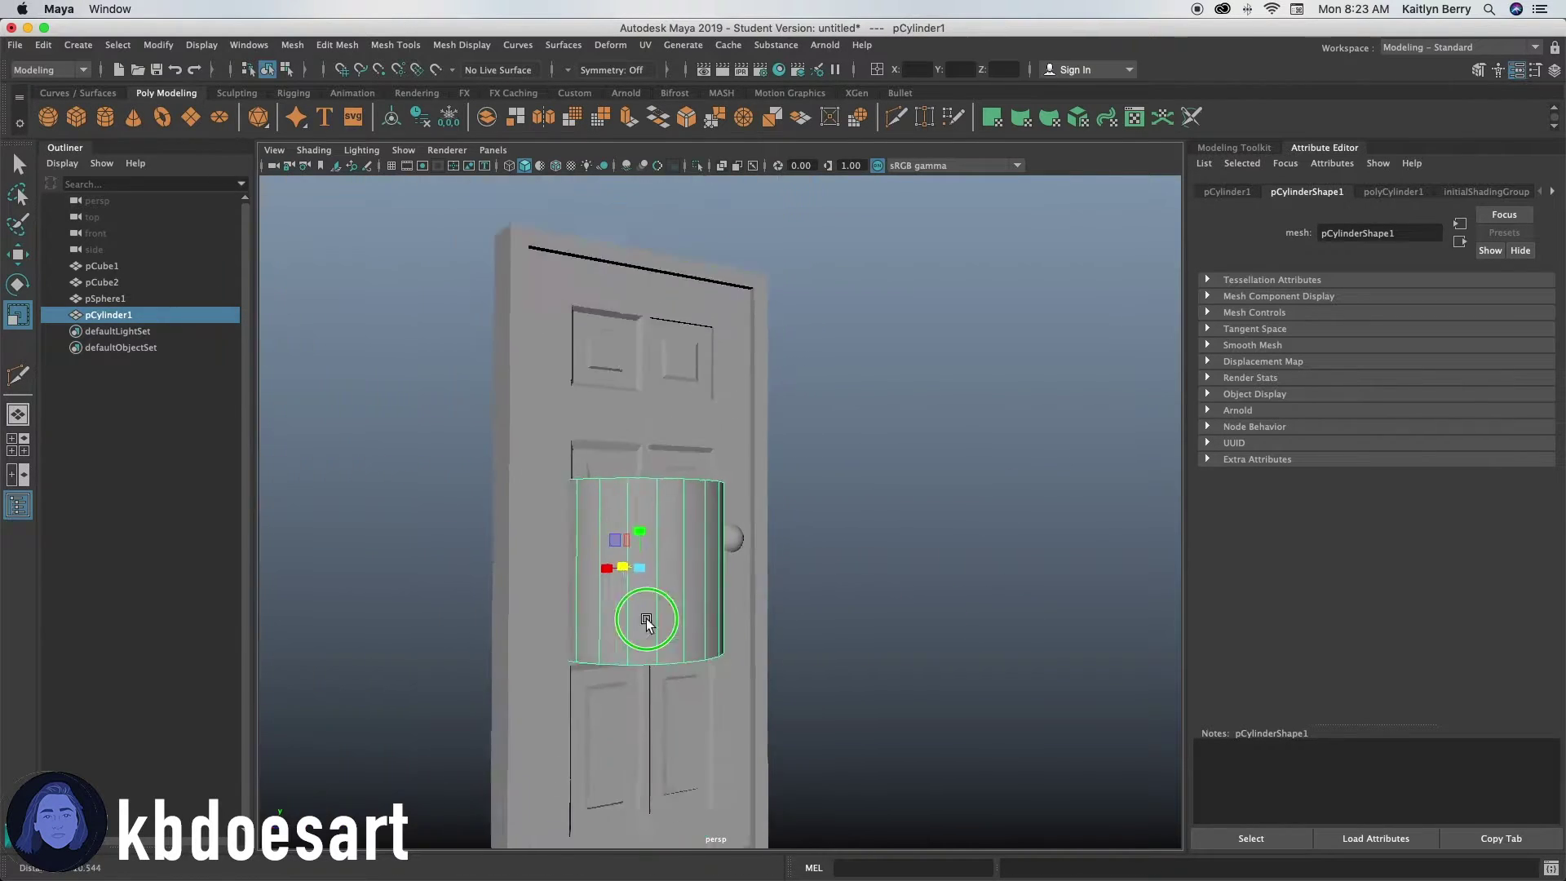
left_click_drag(647, 622, 618, 683, "alt")
left_click(1227, 193)
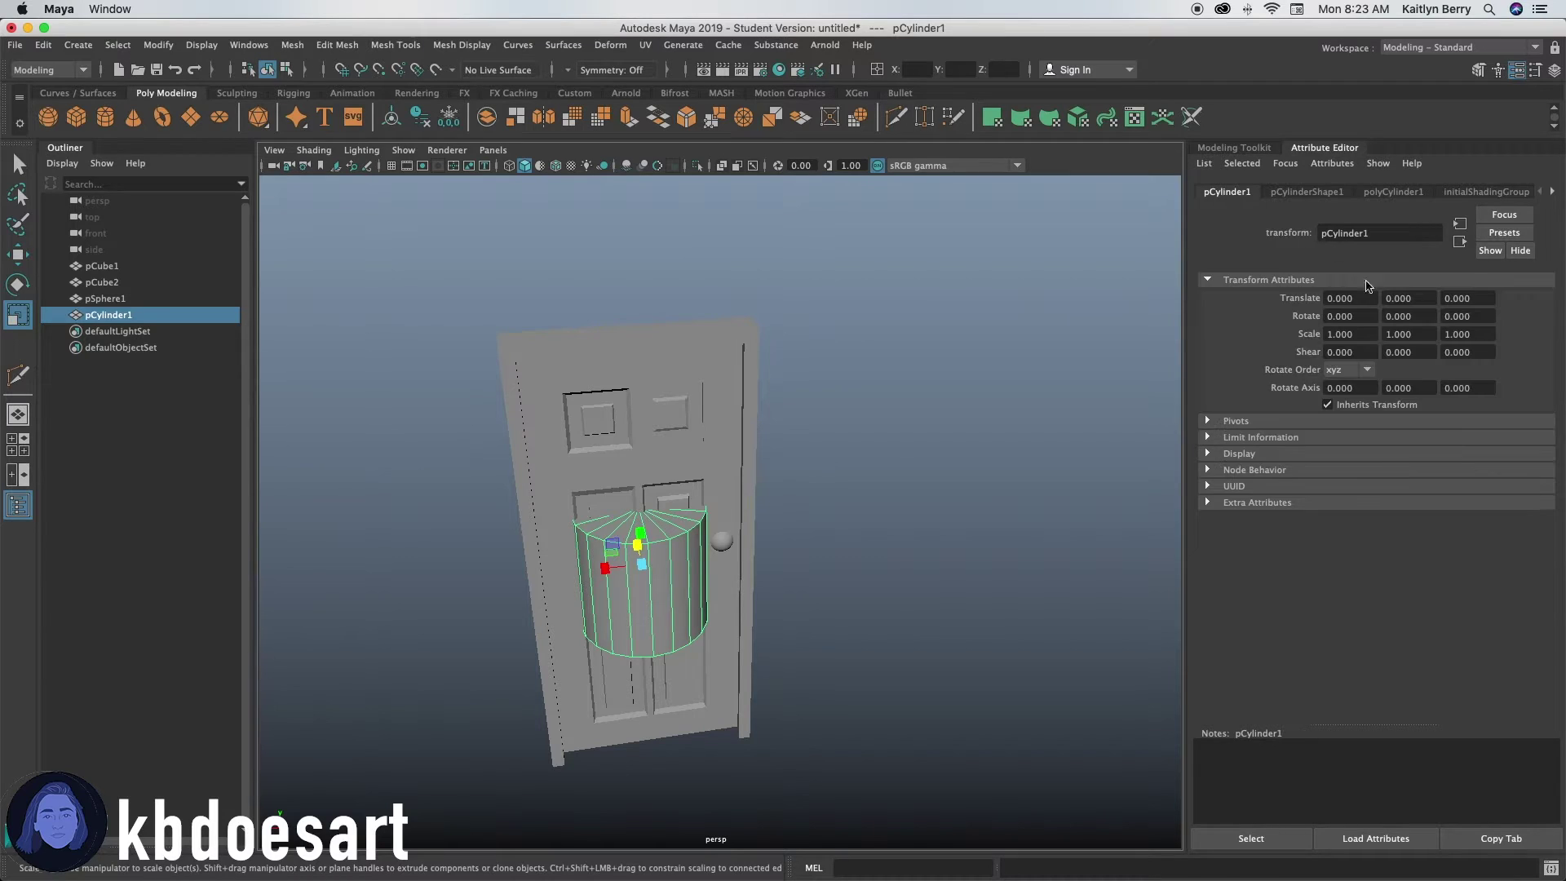
type("90")
key("Return")
Step: Scale the cylinder uniformly to about 0.095 and move it towards the doorknob, to about -1.014 in X
left_click_drag(1168, 296, 751, 546, "alt")
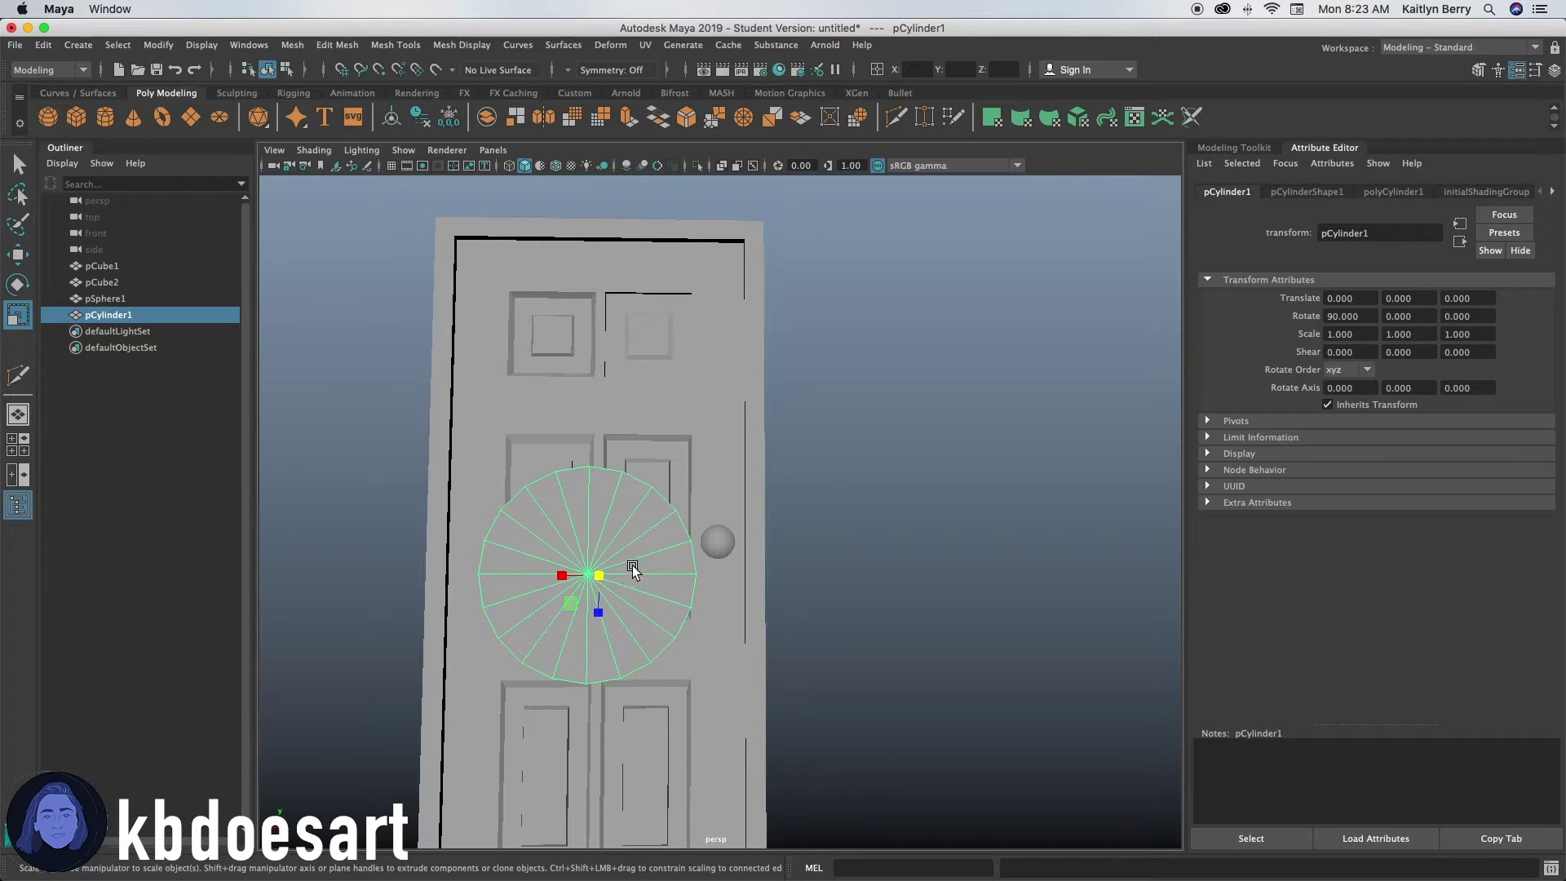
left_click_drag(633, 565, 470, 545, "alt")
key("w")
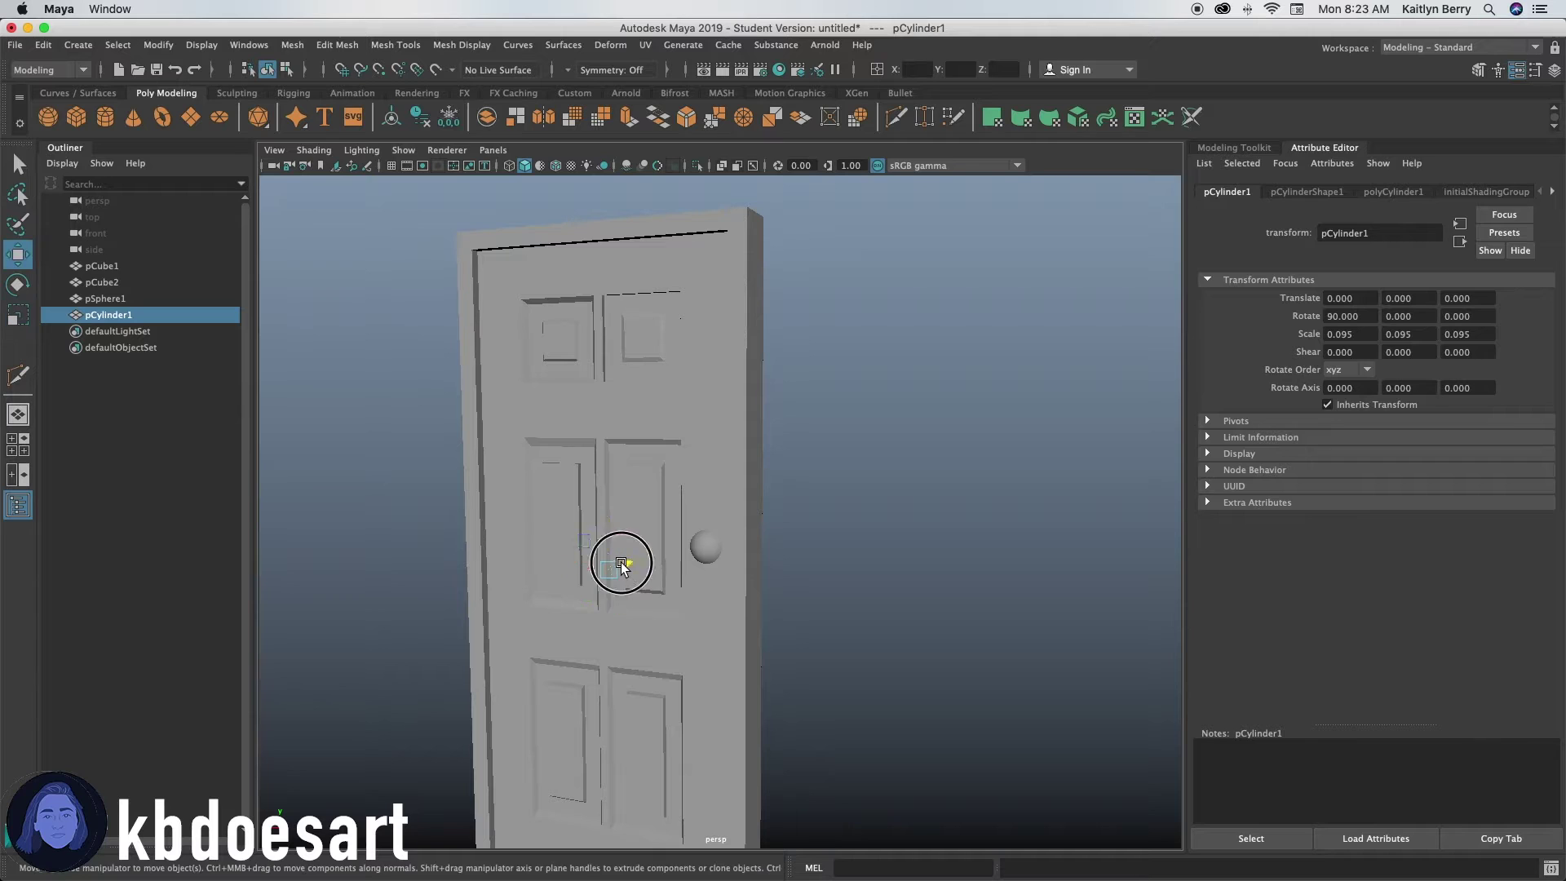
left_click_drag(619, 560, 625, 649)
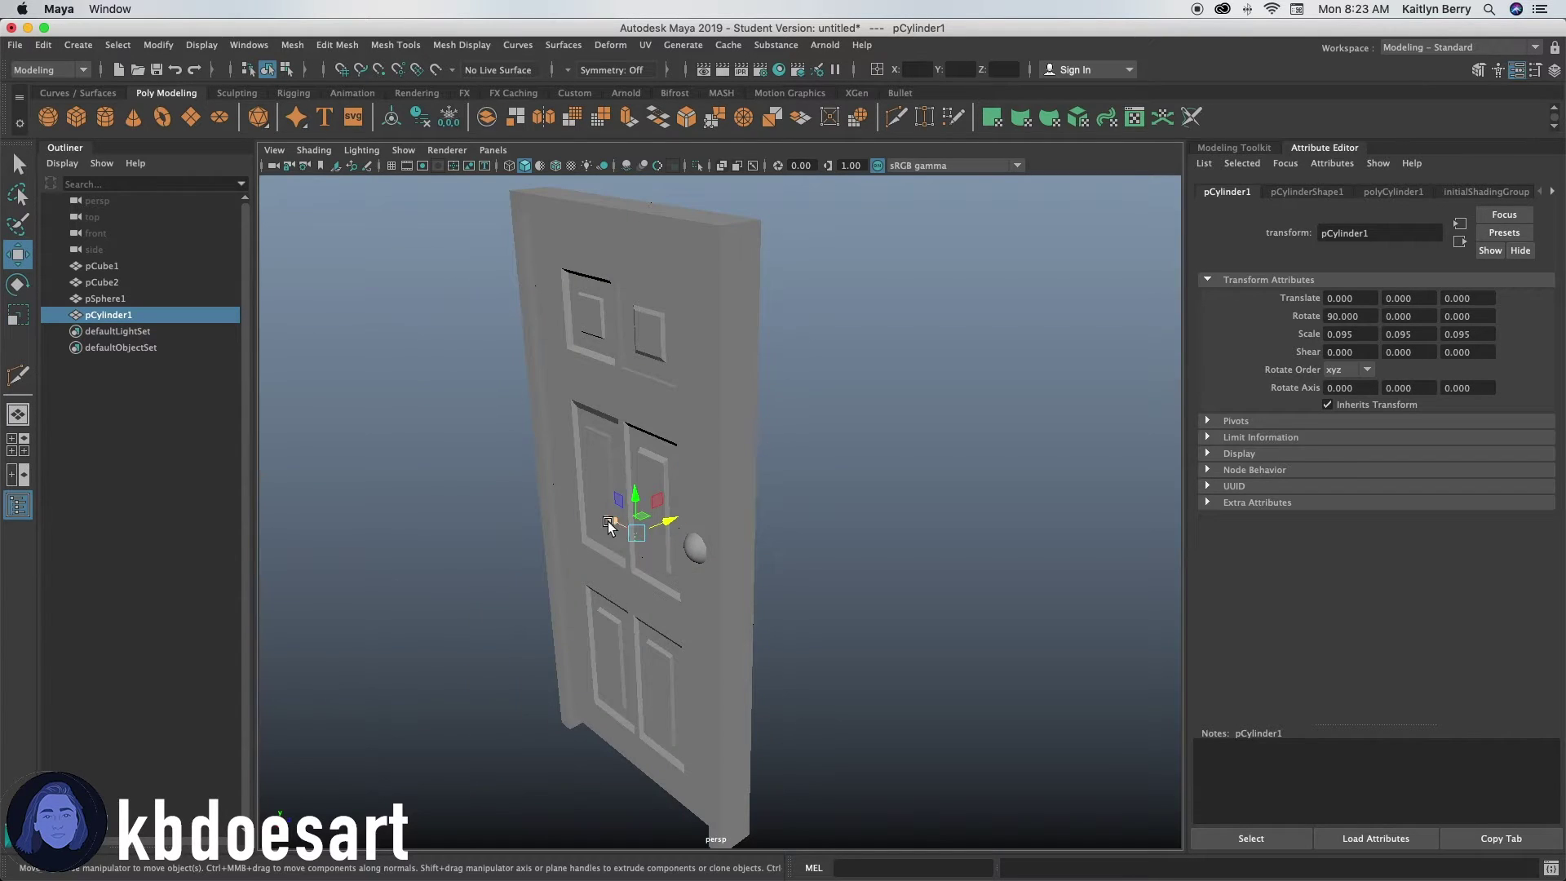
left_click_drag(608, 522, 639, 723)
Step: Lengthen the cylinder to a Y scale of about 0.191 and move it onto the doorknob, at about -1.237 in X and 0.346 in Y
key("r")
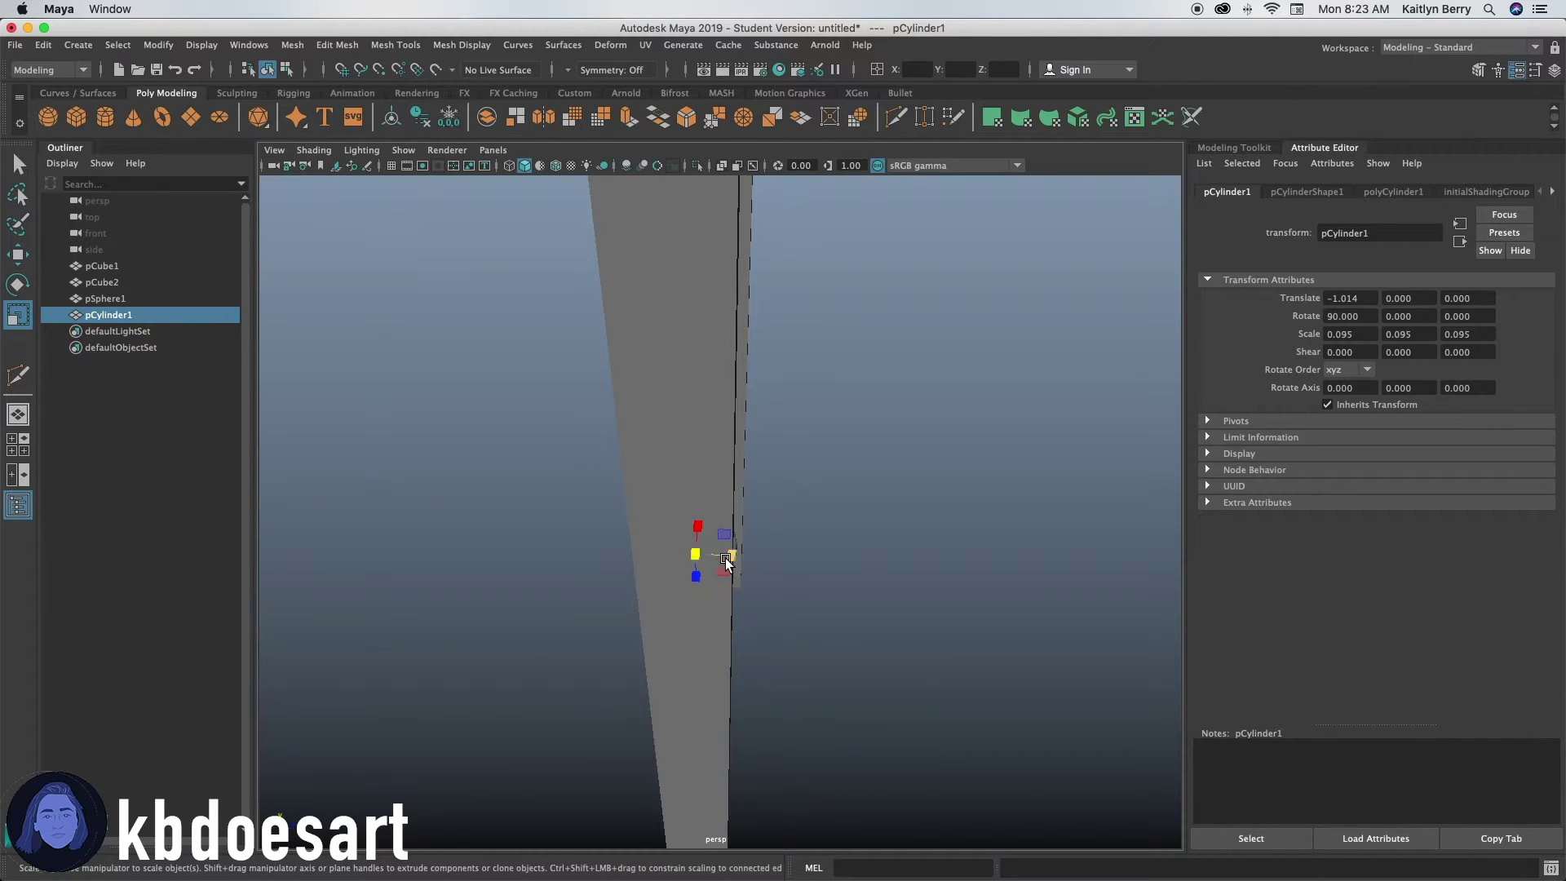
left_click_drag(726, 562, 765, 559)
left_click_drag(765, 560, 843, 589, "alt")
key("w")
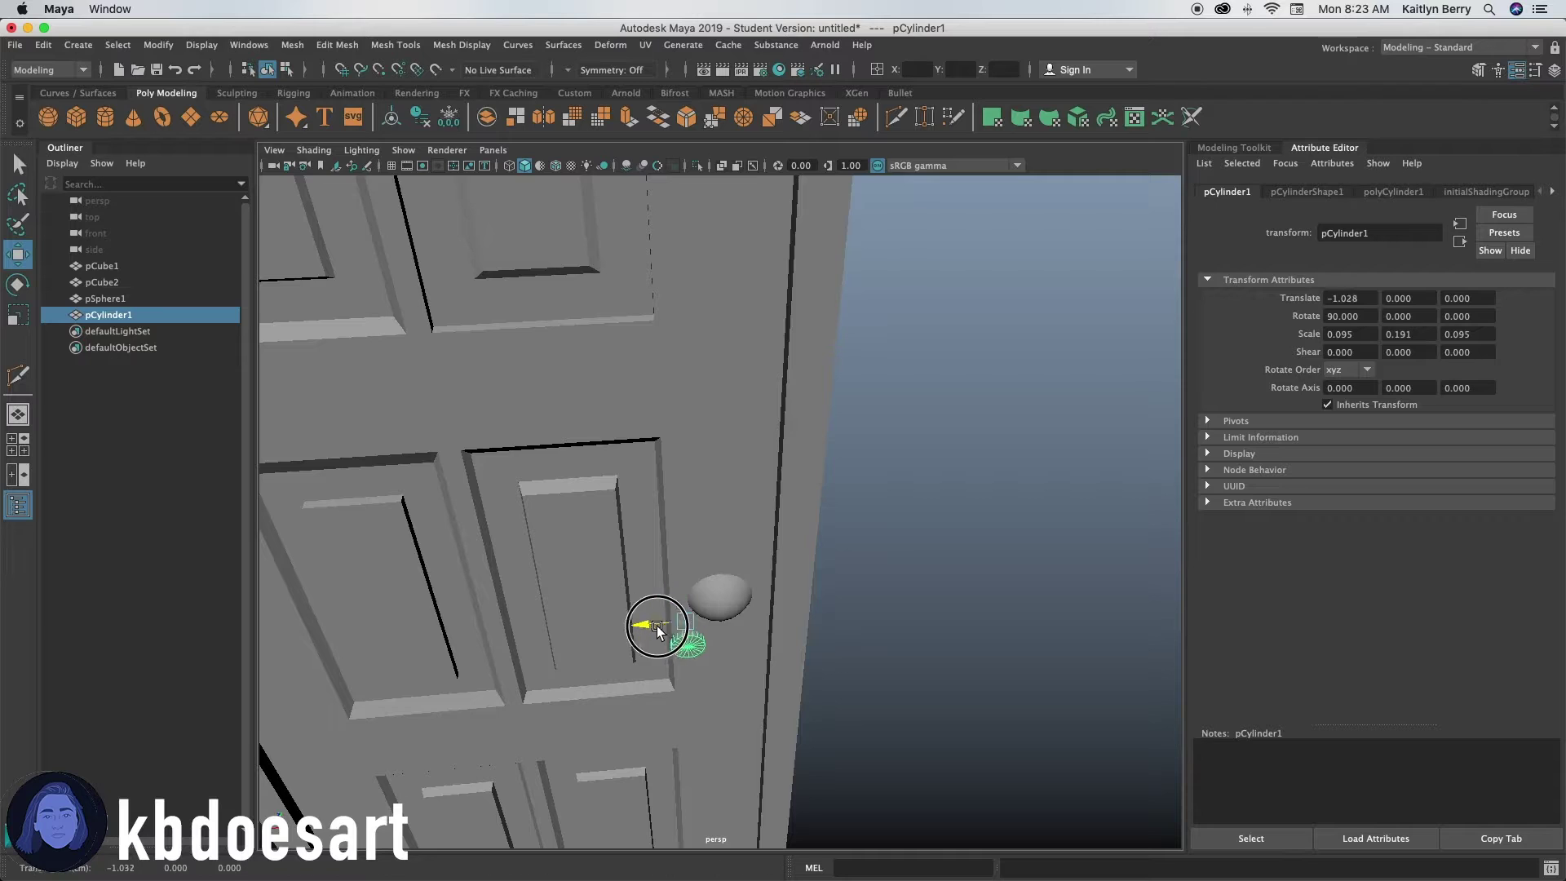
left_click_drag(647, 624, 749, 532)
left_click_drag(760, 635, 621, 571, "alt")
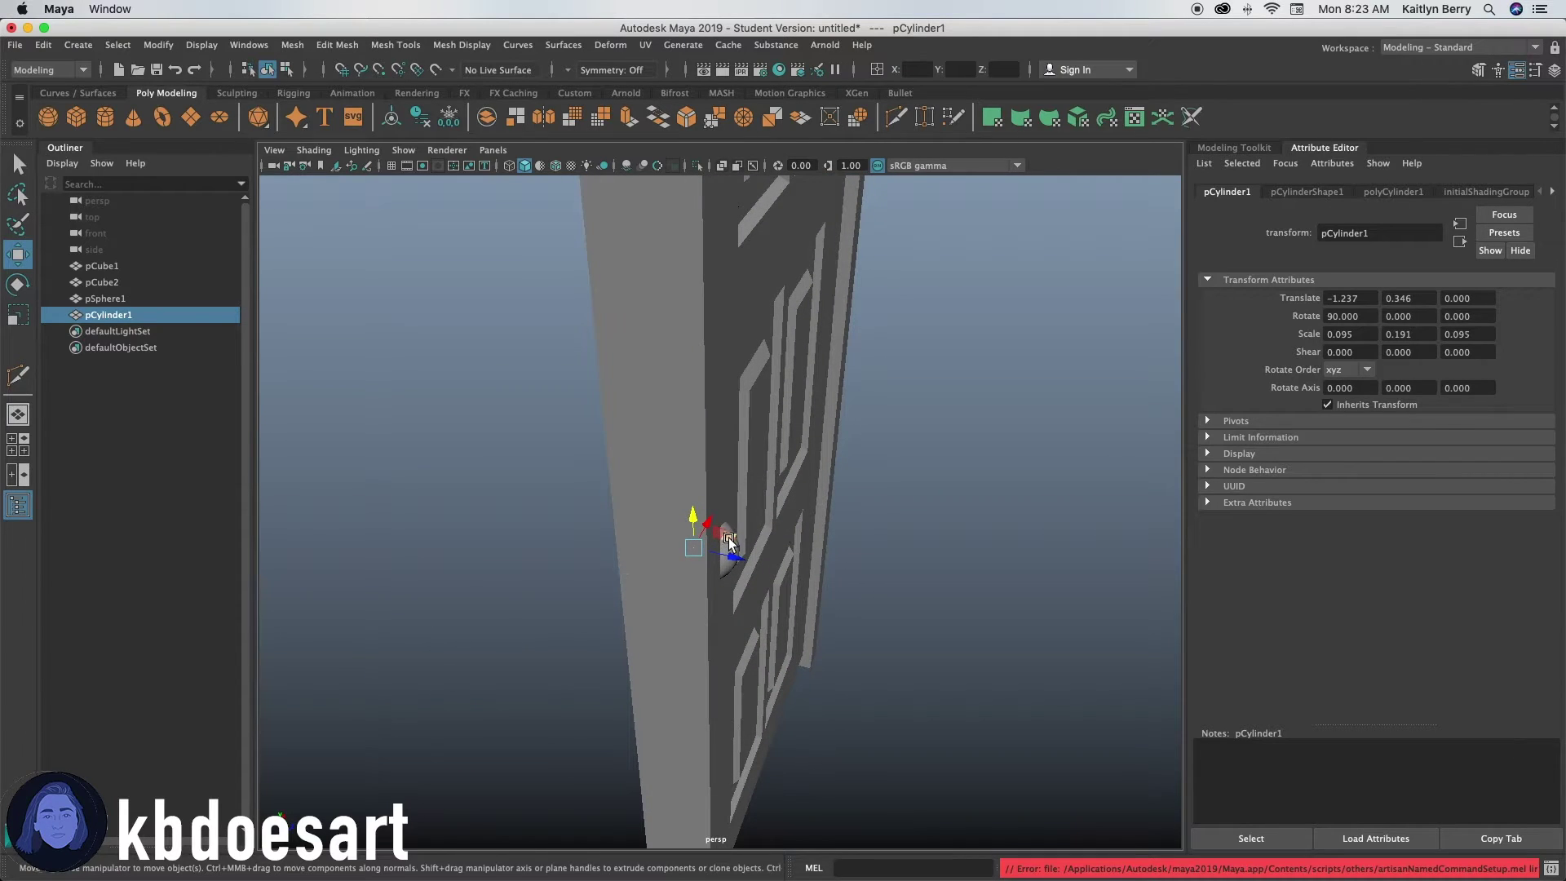
Step: Lengthen the cylinder to a Y scale of about 0.272 and shift it to about -1.210 in X
key("r")
left_click_drag(724, 561, 742, 561)
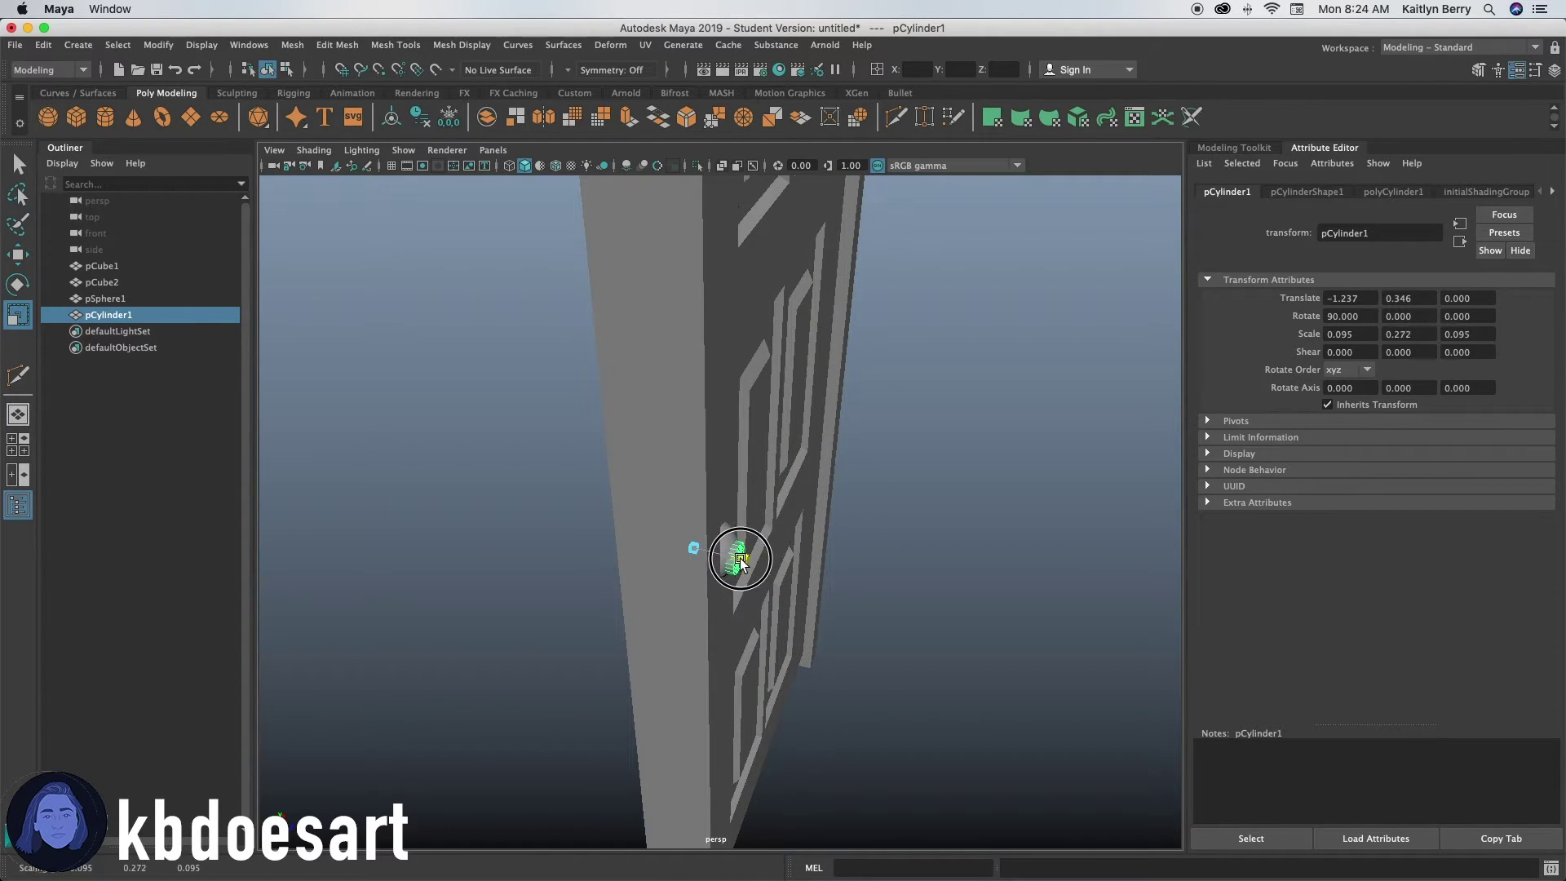
left_click_drag(568, 632, 773, 598, "alt")
right_click_drag(772, 598, 775, 696, "alt")
key("q")
left_click_drag(774, 700, 680, 621, "alt")
key("w")
left_click_drag(741, 674, 685, 707, "alt")
Step: Scale the cylinder to a thin shaft of about 0.049 × 0.323 × 0.050 and centre it in the knob at about -1.217 in X
key("r")
left_click_drag(685, 621, 769, 575)
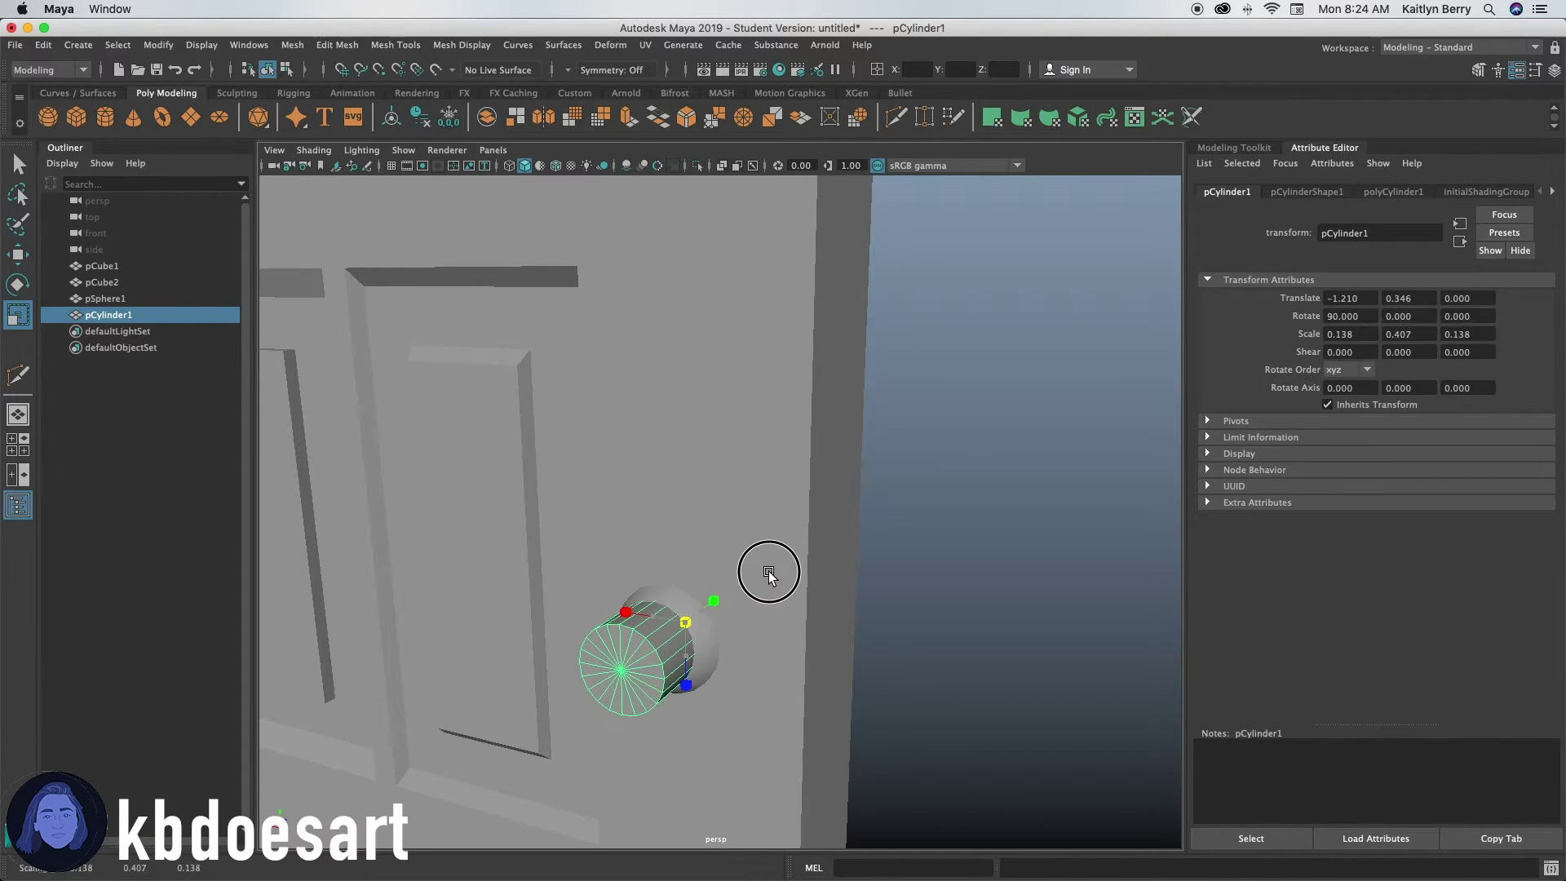
left_click_drag(657, 621, 706, 605)
left_click_drag(706, 605, 806, 692, "alt")
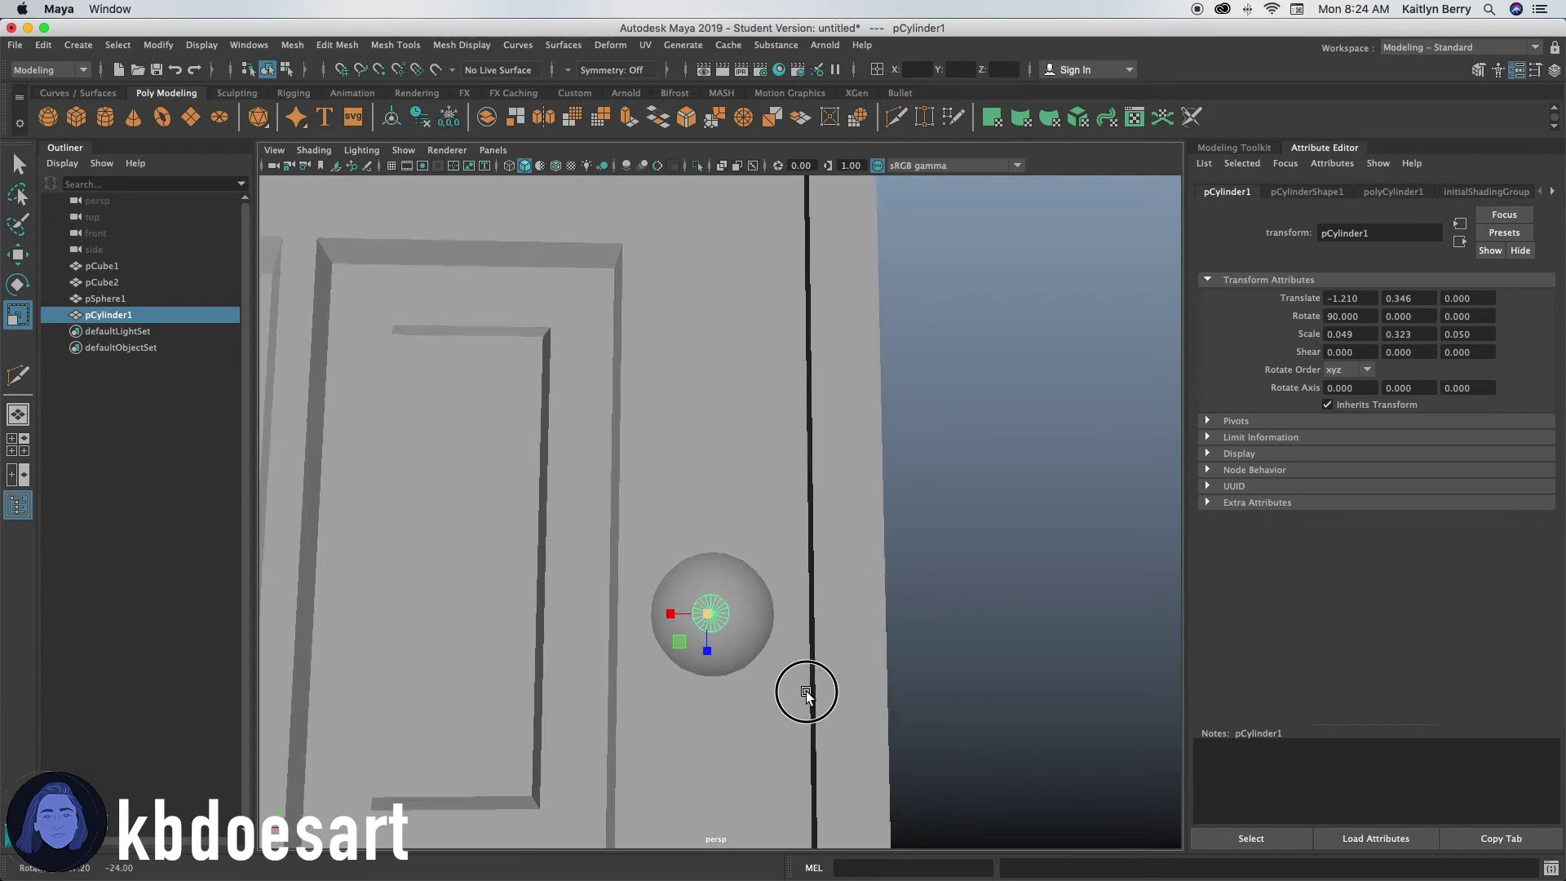
key("w")
mouse_move(663, 622)
left_mouse_down()
mouse_move(820, 703)
mouse_move(671, 621)
left_mouse_up()
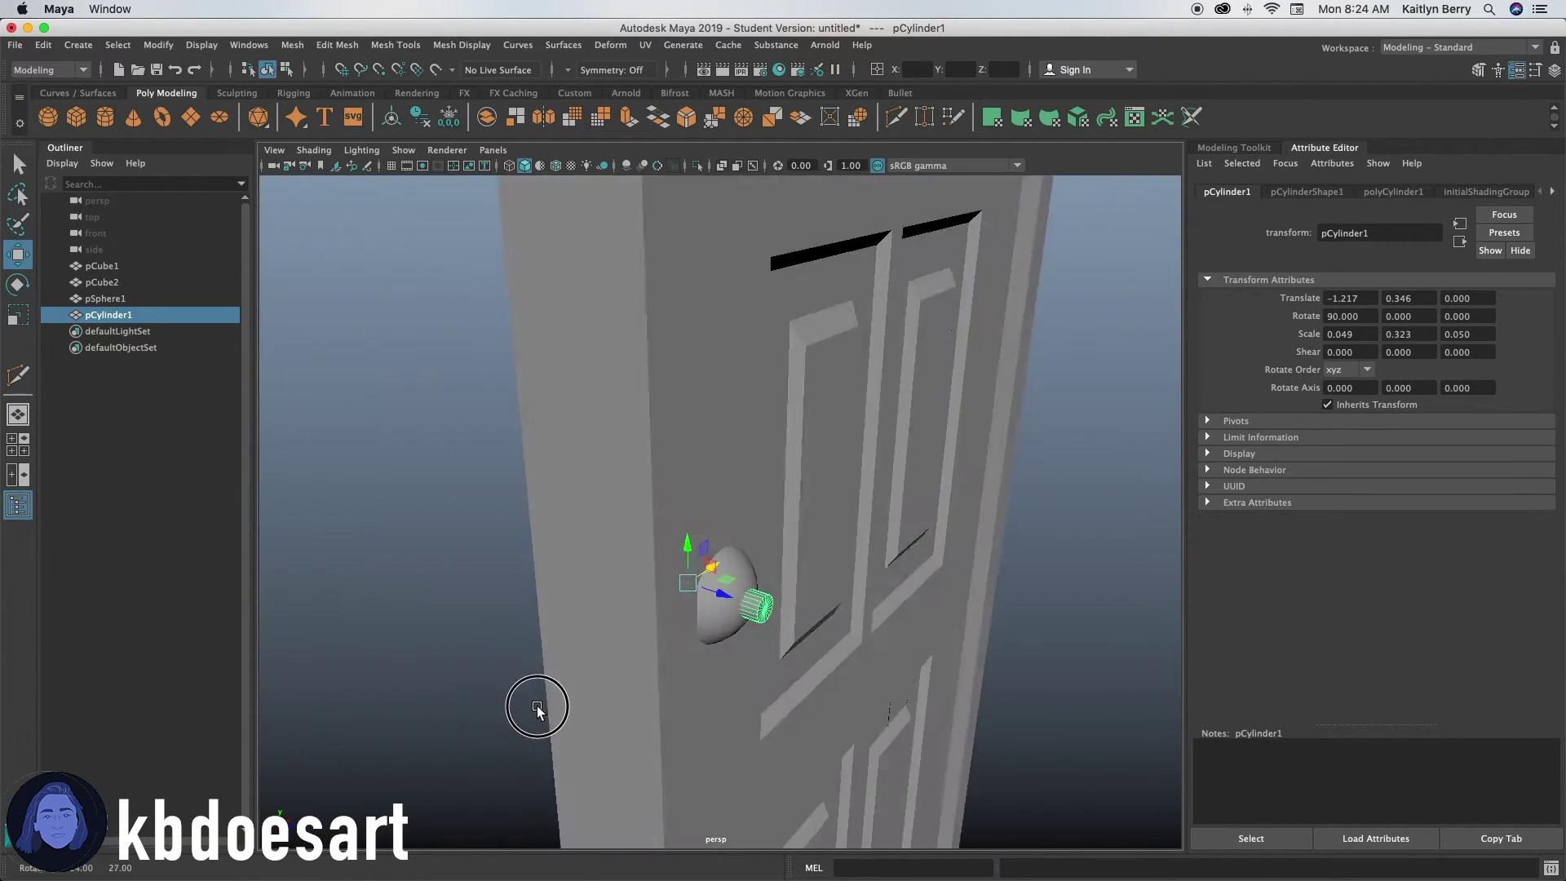
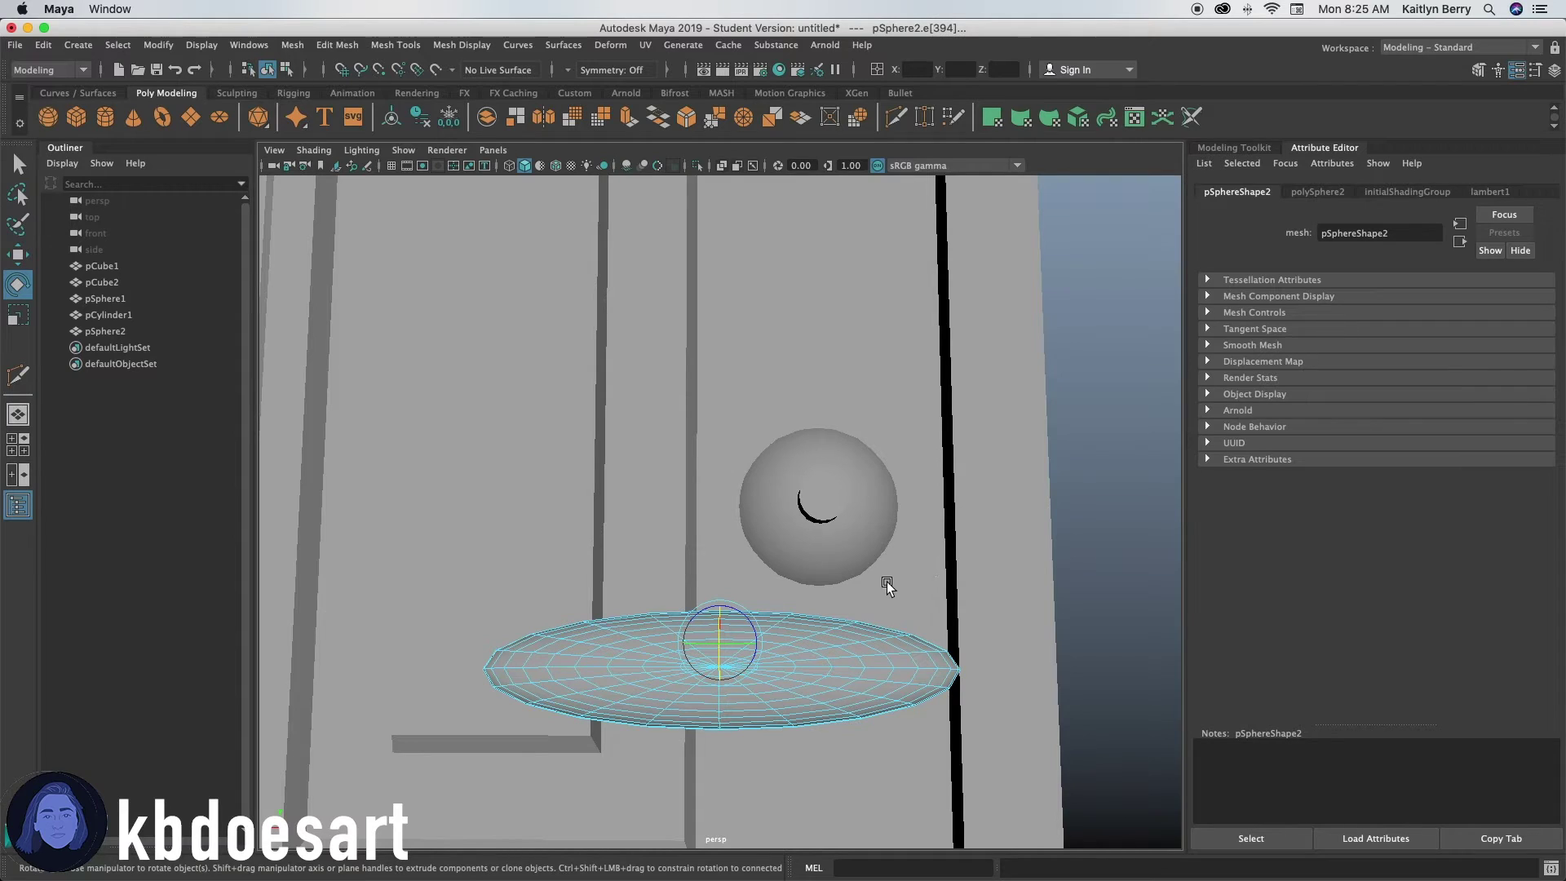
Step: Try scaling the selected centre edges of the flattened second sphere vertically, and undo it
key("r")
left_click_drag(719, 608, 722, 633)
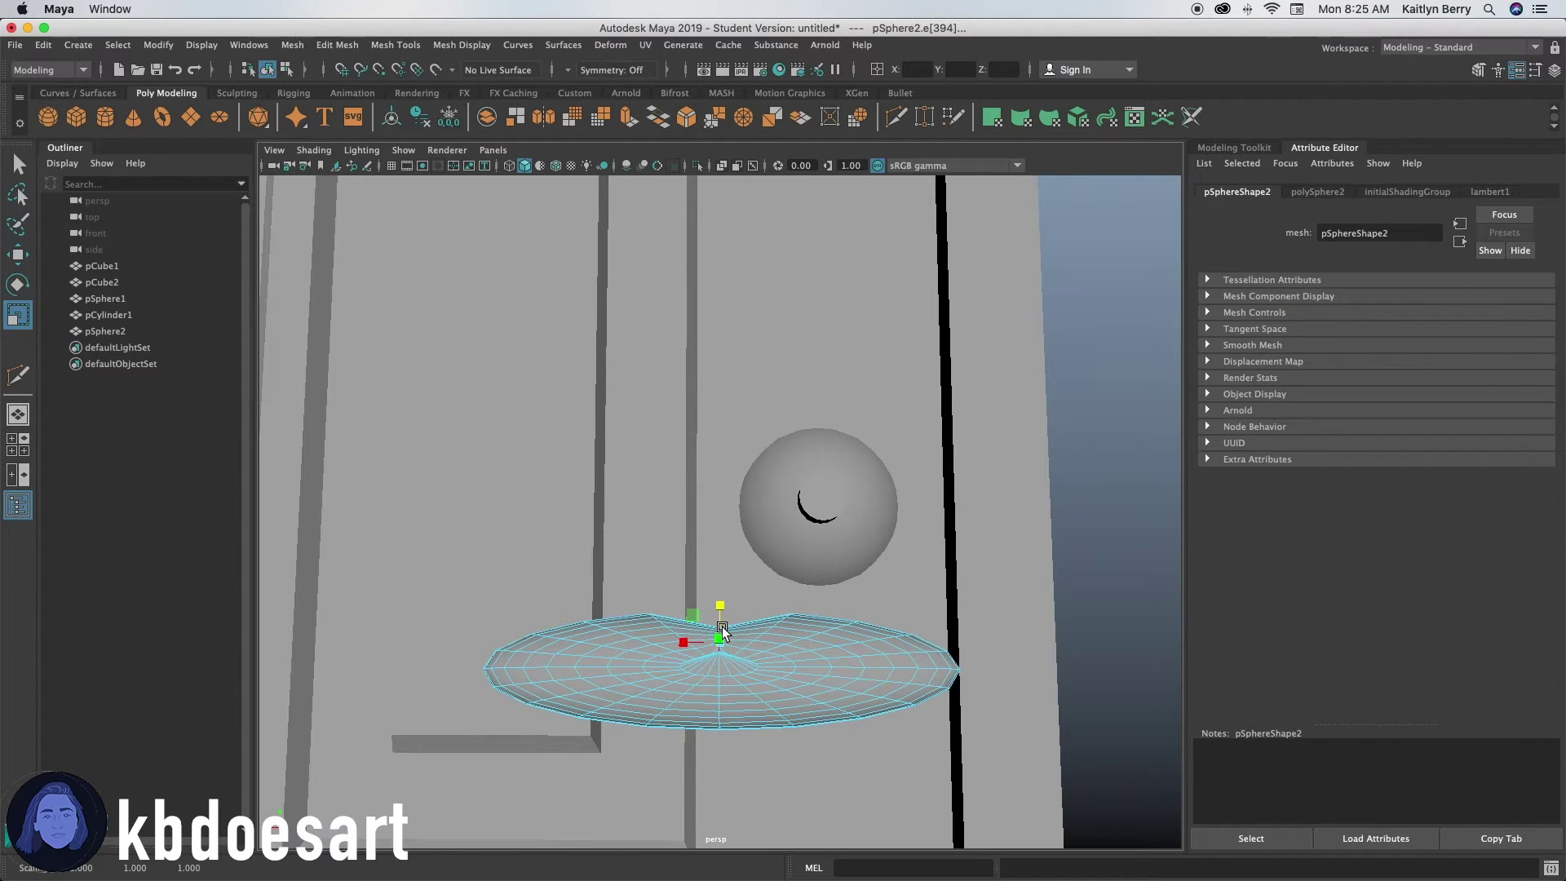
key("super+z")
Step: Add the opposite centre edges of the flattened second sphere to the selection and scale them to pinch its middle
right_click_drag(685, 703, 832, 742, "alt")
middle_click_drag(833, 742, 824, 310, "alt")
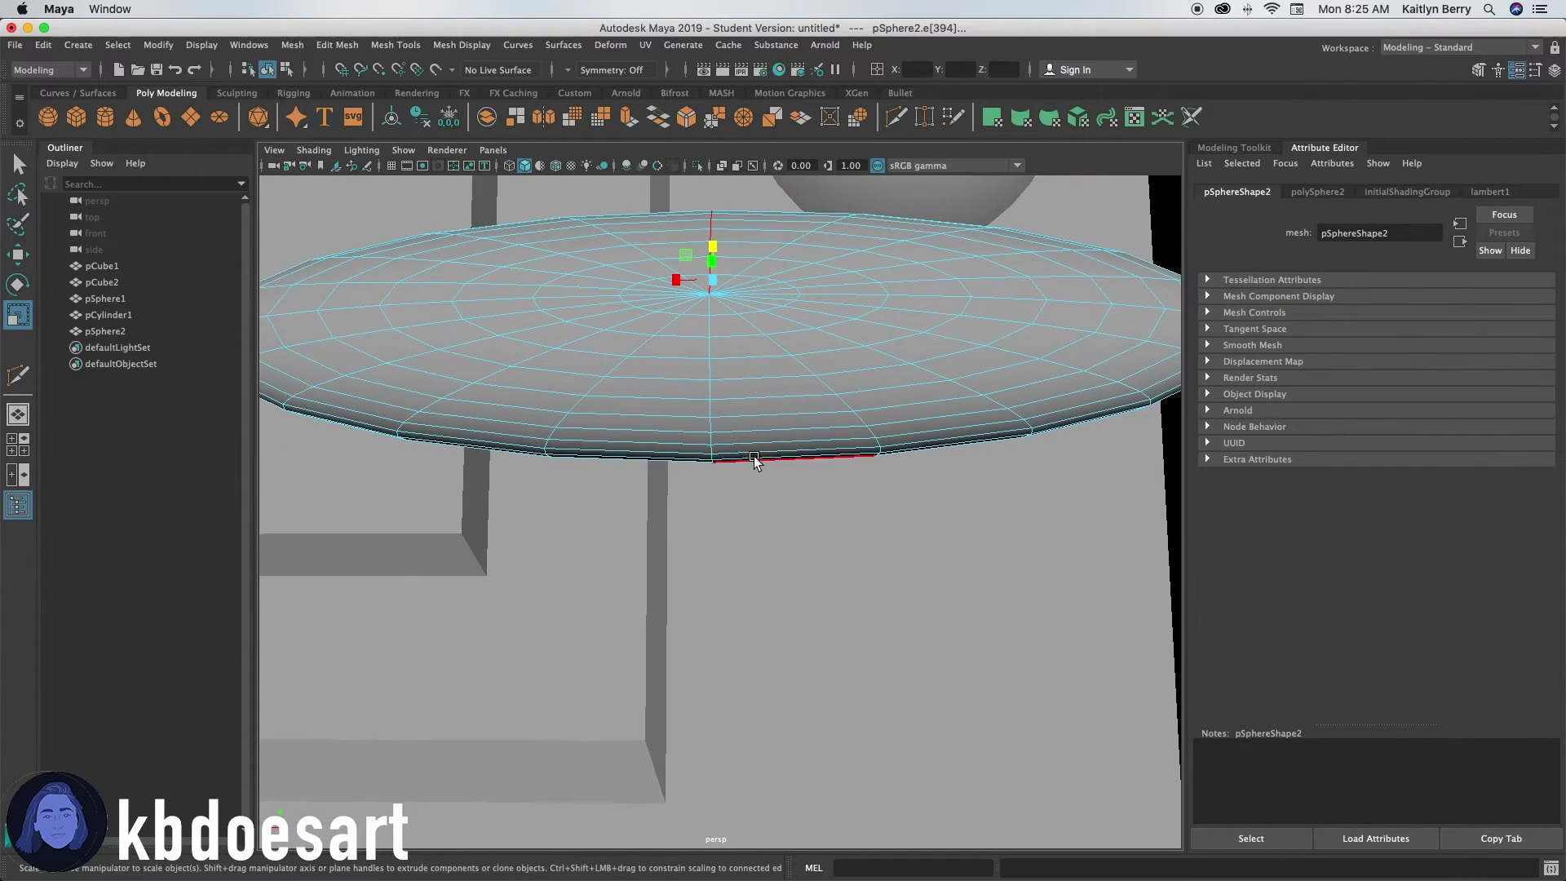
double_click(709, 318, "shift")
key("e")
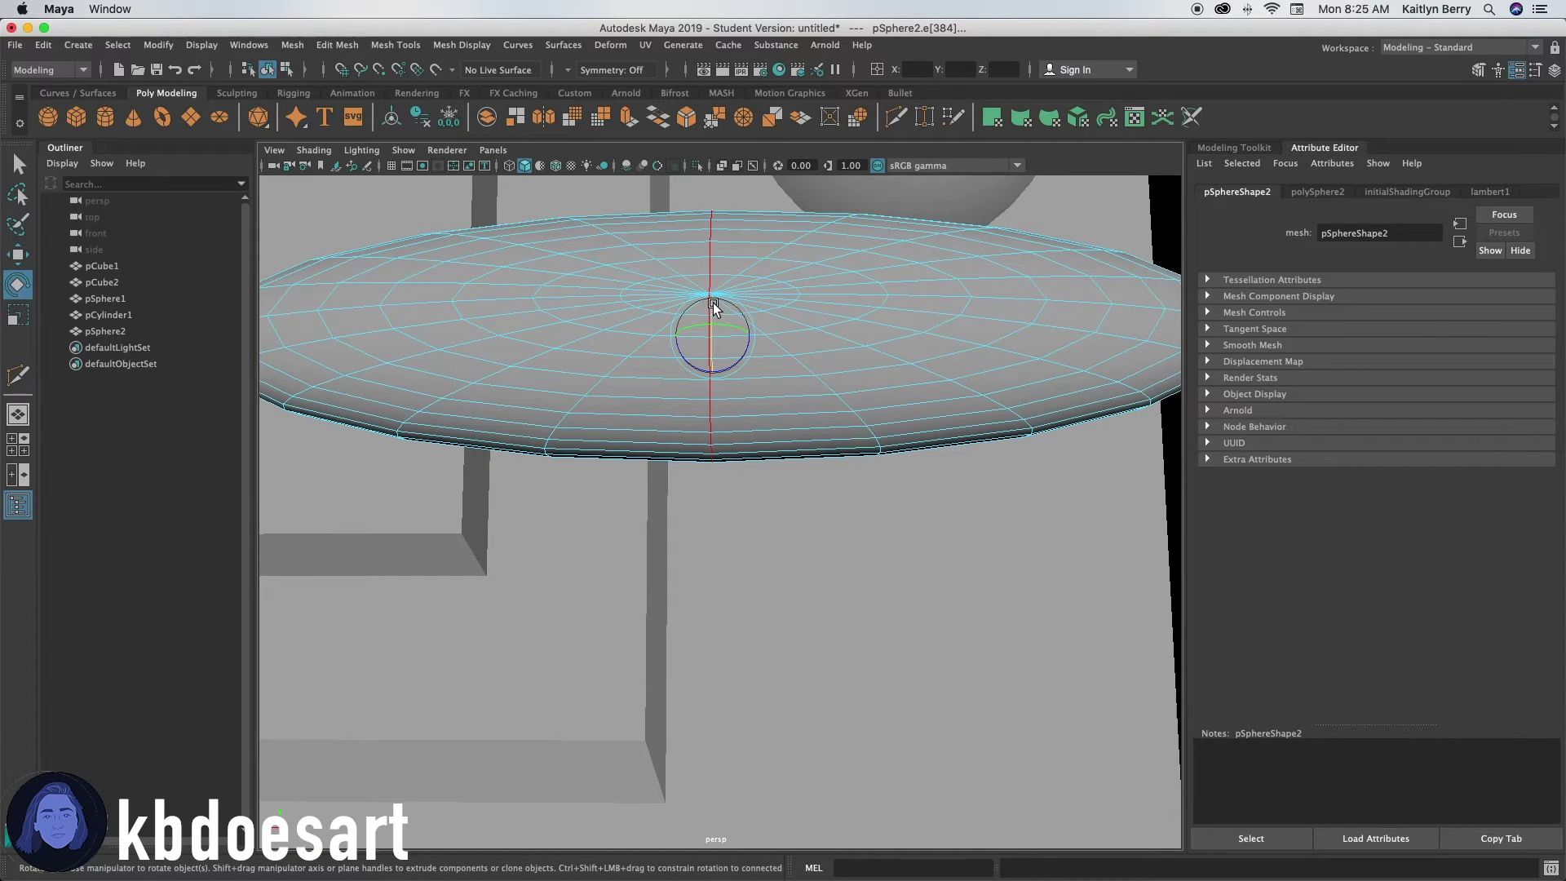
key("r")
left_click_drag(712, 300, 709, 318)
right_click_drag(895, 345, 755, 335, "alt")
middle_click_drag(721, 363, 734, 528, "alt")
right_click_drag(824, 531, 760, 522, "alt")
left_click_drag(775, 482, 712, 617, "alt")
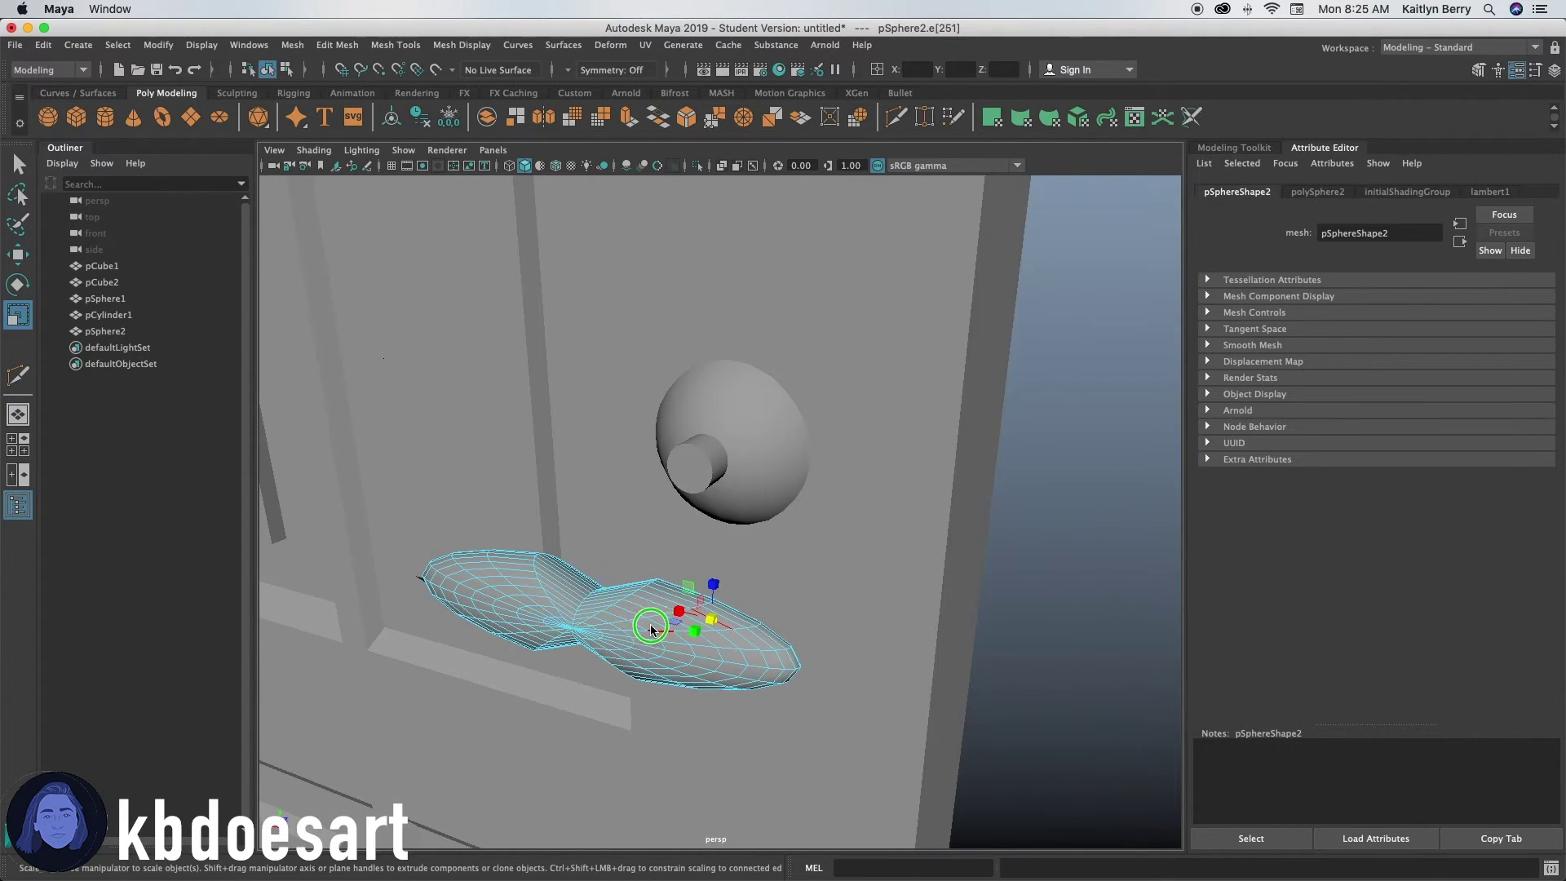
Step: Scale the whole handle to about 0.320 × 0.054 × 0.079 and move it onto the shaft at about 0.349 in Y and -0.337 in Z
right_click_drag(653, 409, 720, 413)
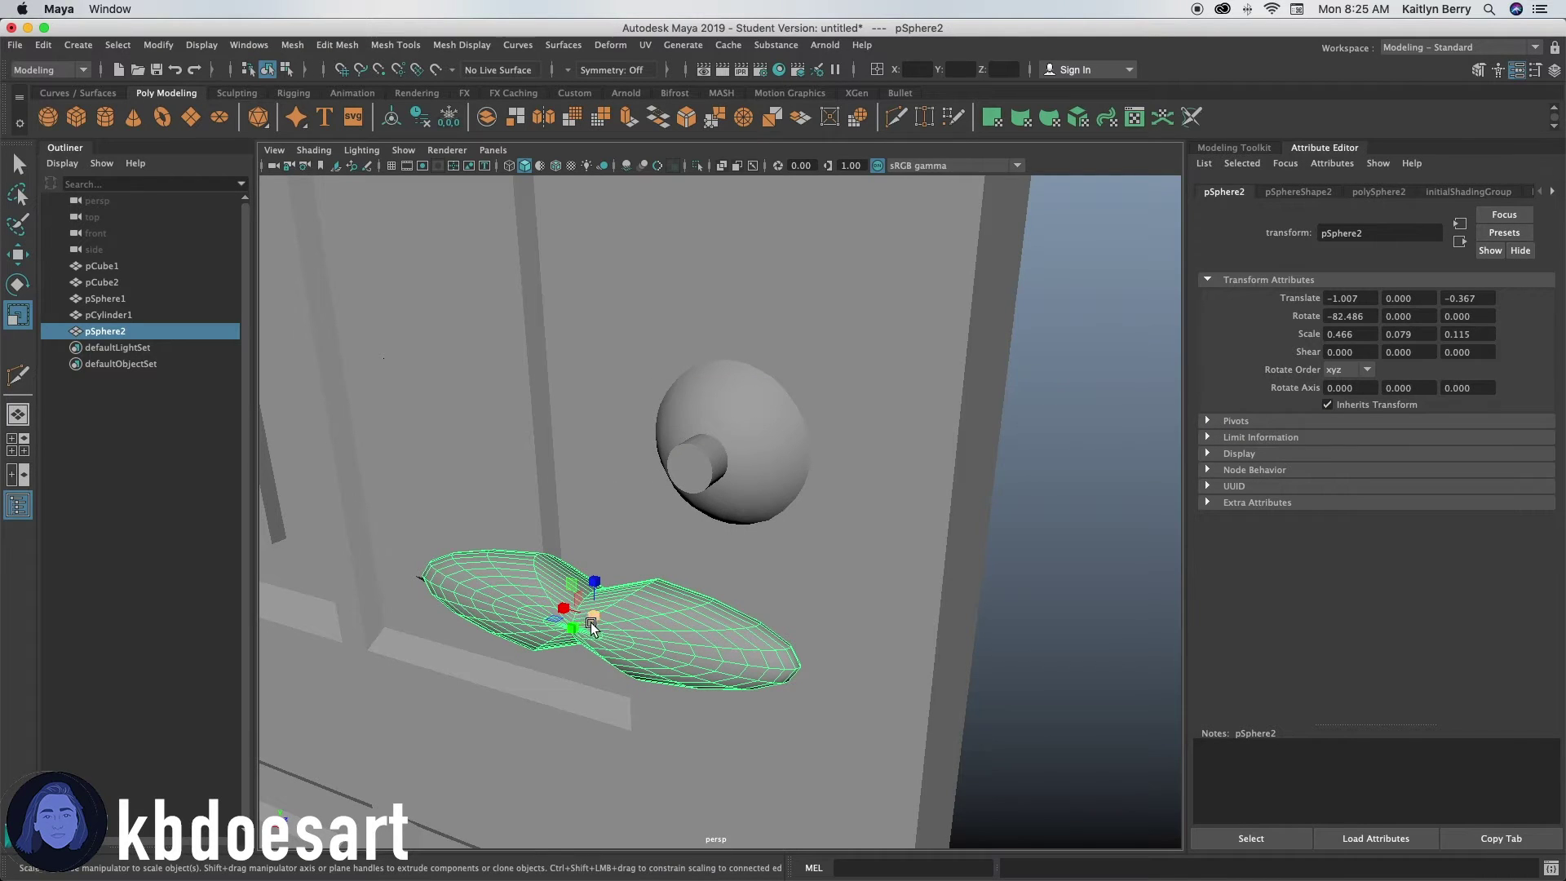
left_click_drag(592, 626, 807, 419)
key("w")
left_click_drag(712, 308, 710, 542)
scroll(752, 585, "down", 5)
left_click(843, 546)
left_click_drag(759, 594, 780, 560, "alt")
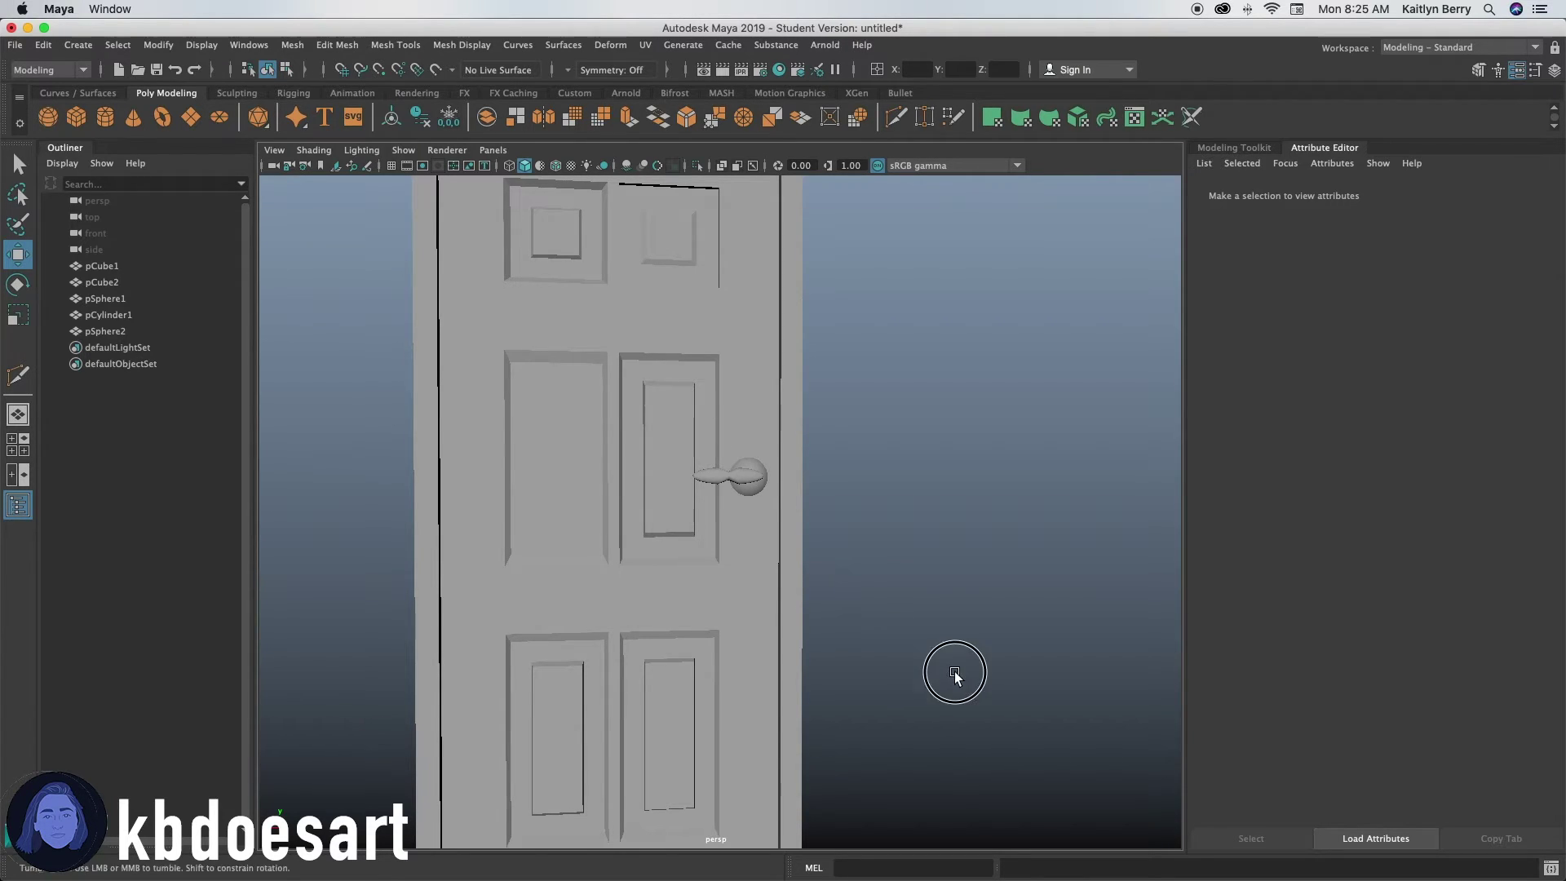
Step: Show the doorknob sphere with smooth mesh preview and clear the selection
right_click_drag(951, 672, 976, 426, "alt")
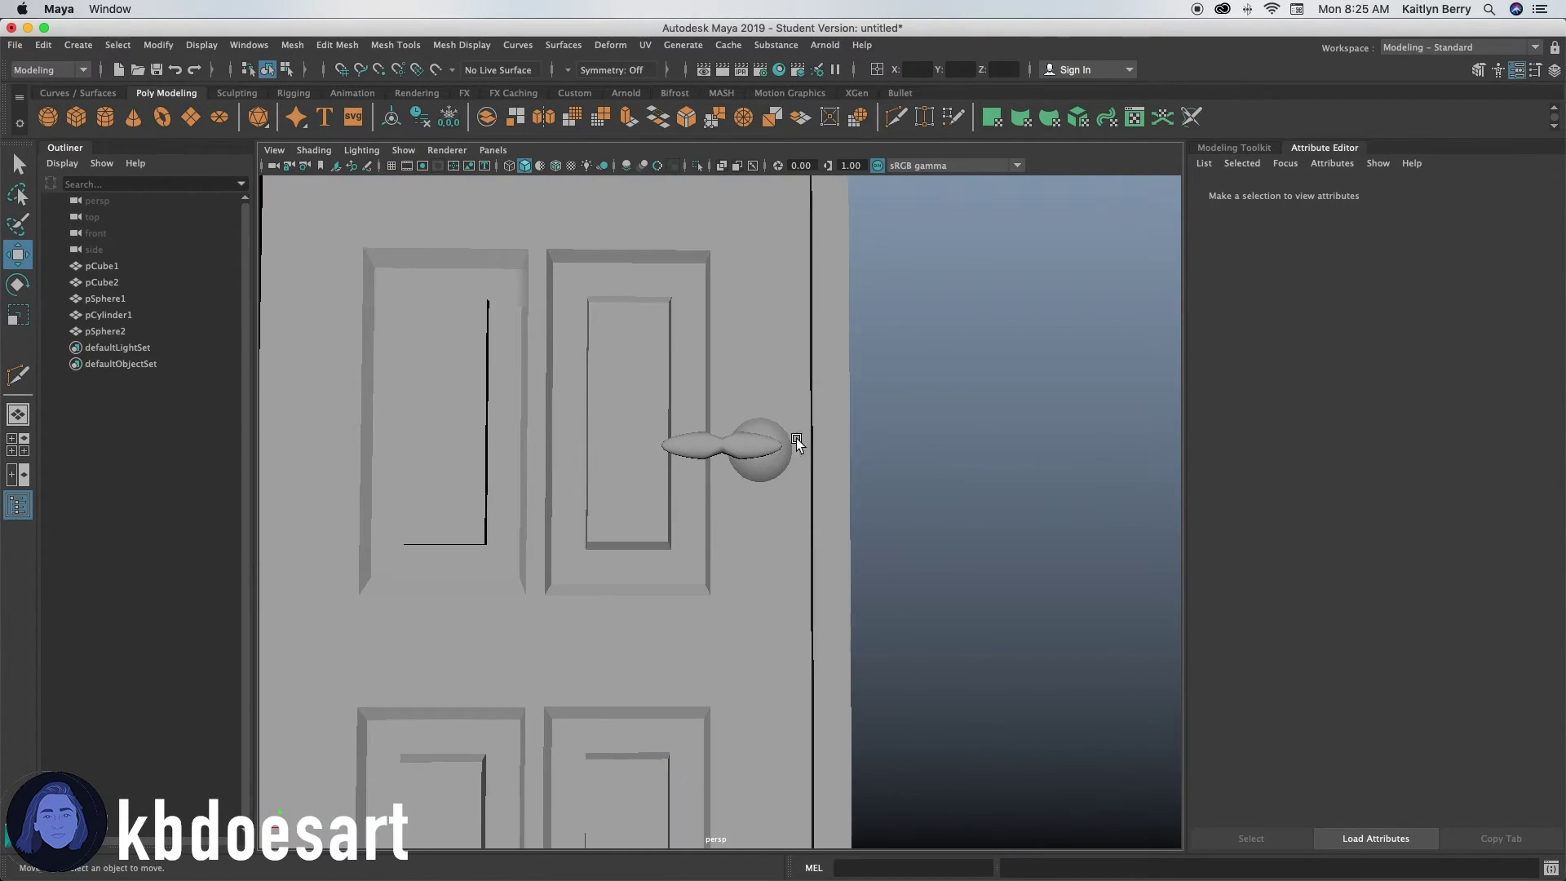
left_click(767, 436)
key("3")
left_click(944, 434)
Step: Duplicate the handle and move the copy to the doorknob shaft on the other side of the door
right_click_drag(849, 494, 716, 507, "alt")
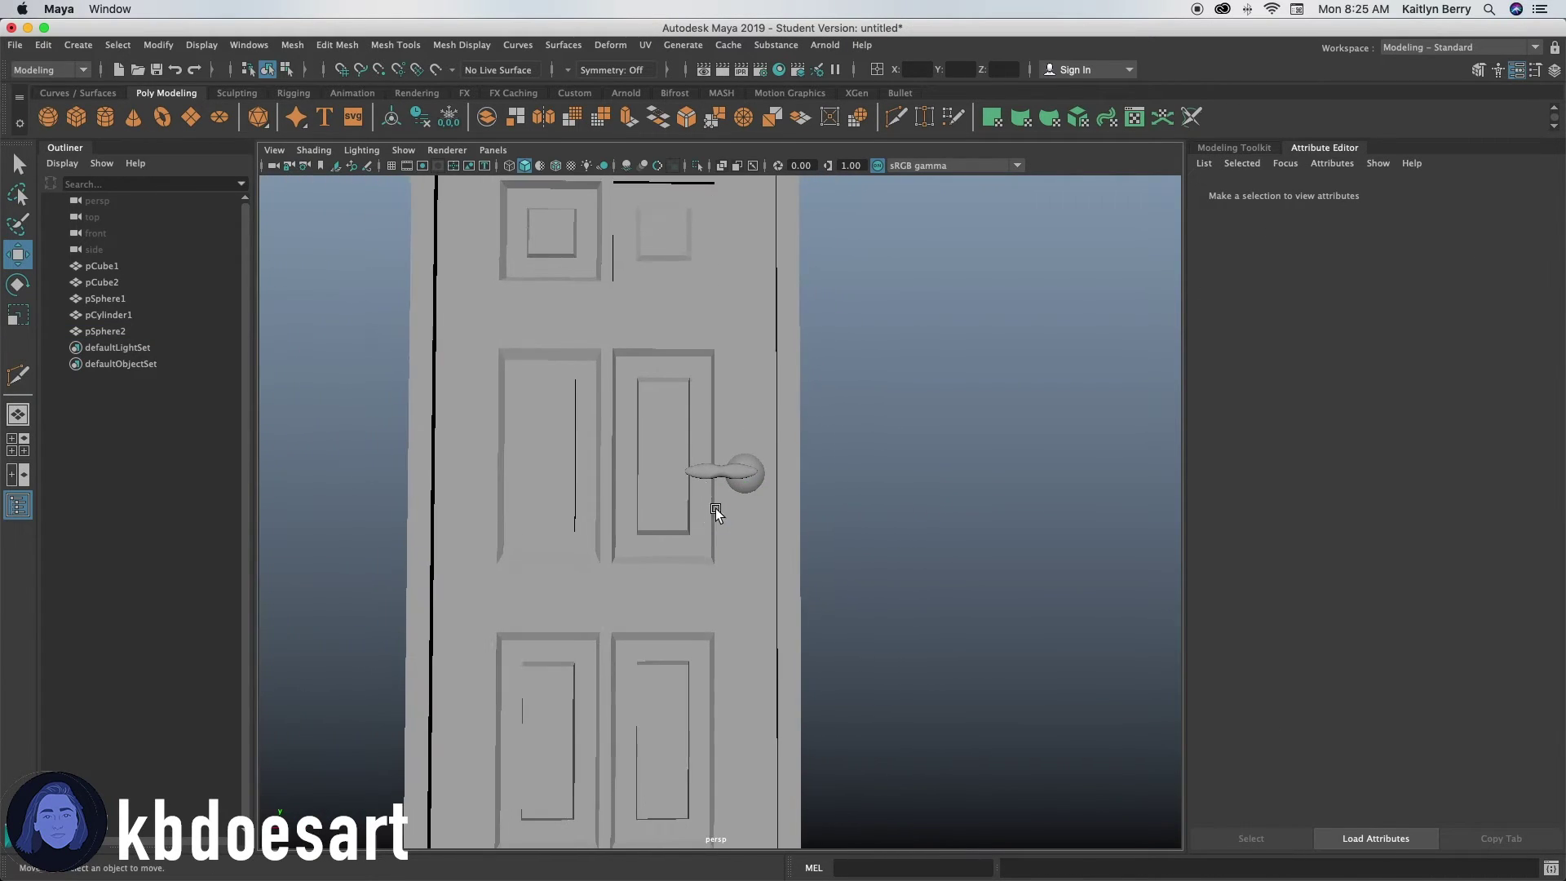
left_click_drag(716, 507, 713, 486, "alt")
left_click(713, 488)
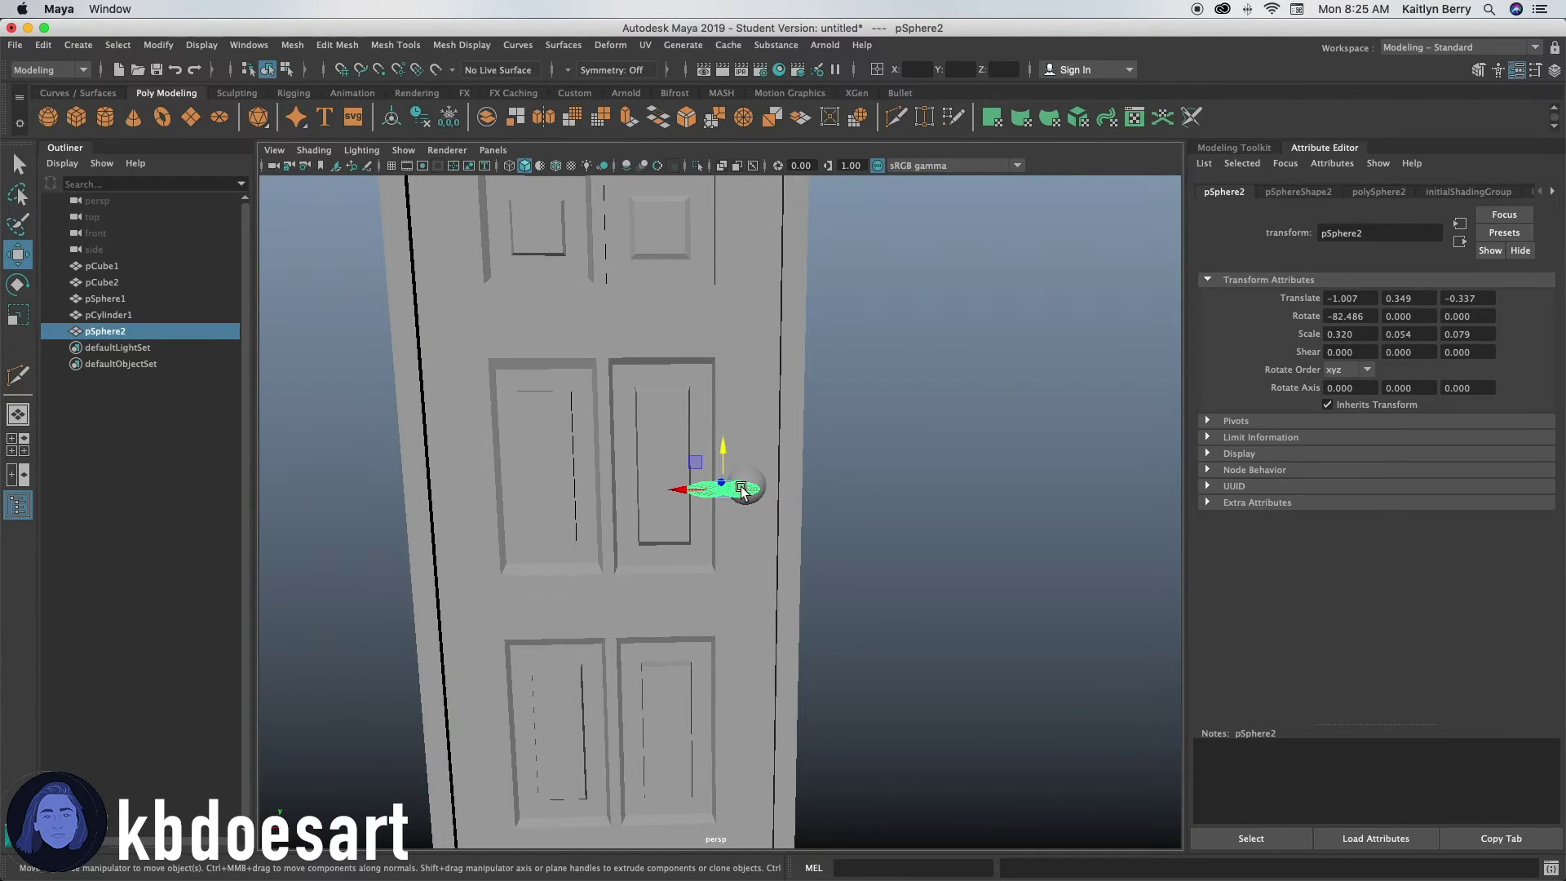
key("ctrl+d")
left_click_drag(758, 552, 638, 530, "alt")
left_click_drag(701, 486, 683, 527)
left_click_drag(800, 518, 612, 469)
left_click(611, 469)
left_click_drag(849, 539, 659, 483, "alt")
left_click(760, 471)
left_click(713, 486)
left_click(937, 511)
right_click_drag(759, 620, 705, 632, "alt")
left_click_drag(704, 632, 815, 565, "alt")
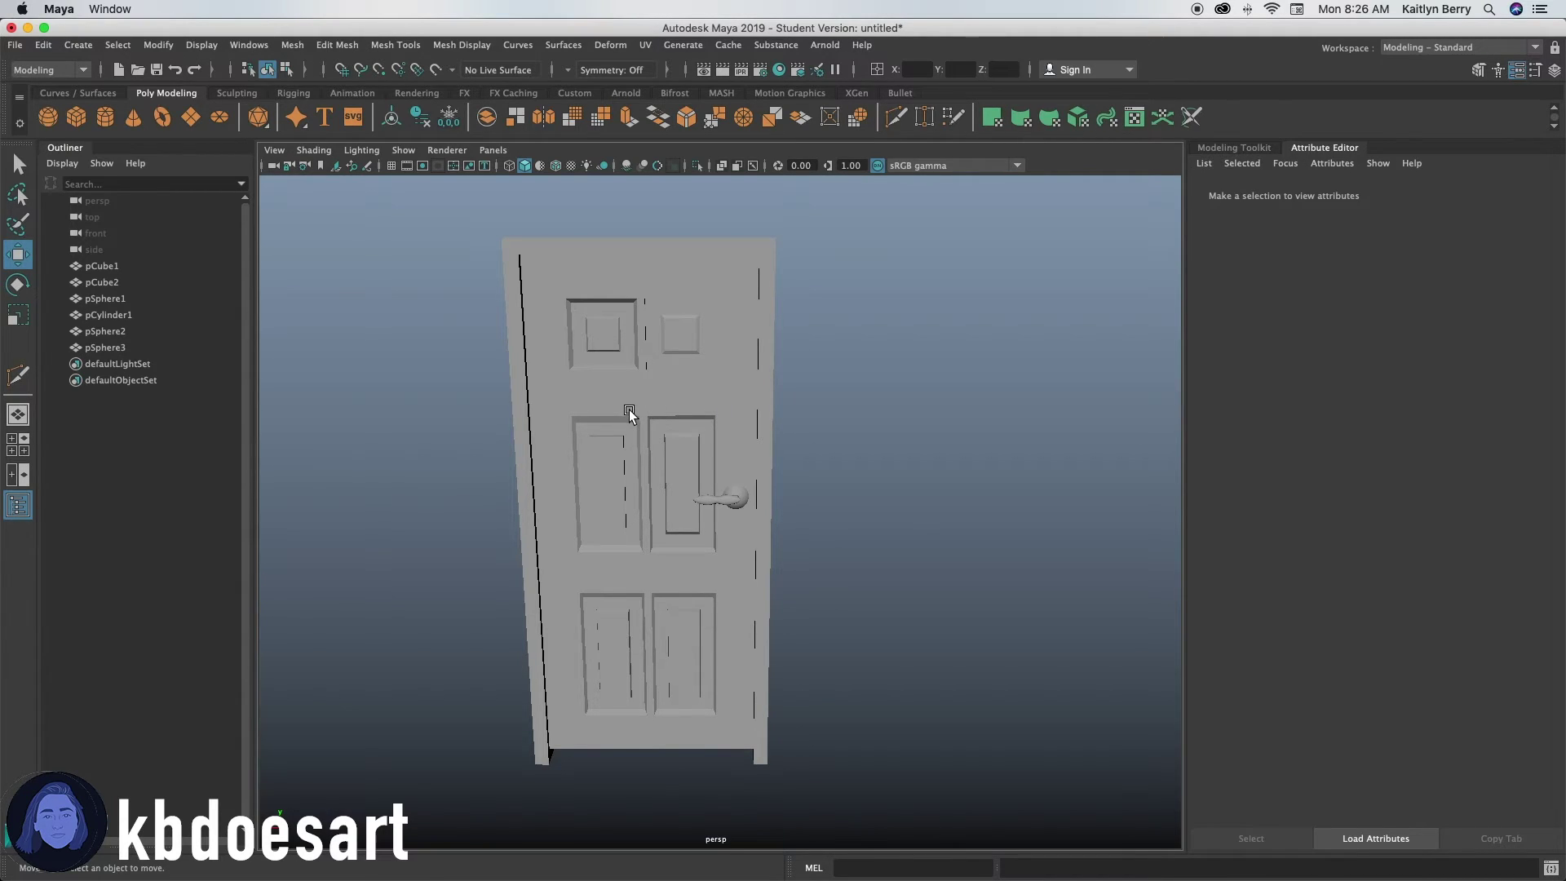
middle_click_drag(470, 529, 566, 559, "alt")
right_click_drag(566, 560, 619, 576, "alt")
left_click_drag(620, 576, 575, 512, "alt")
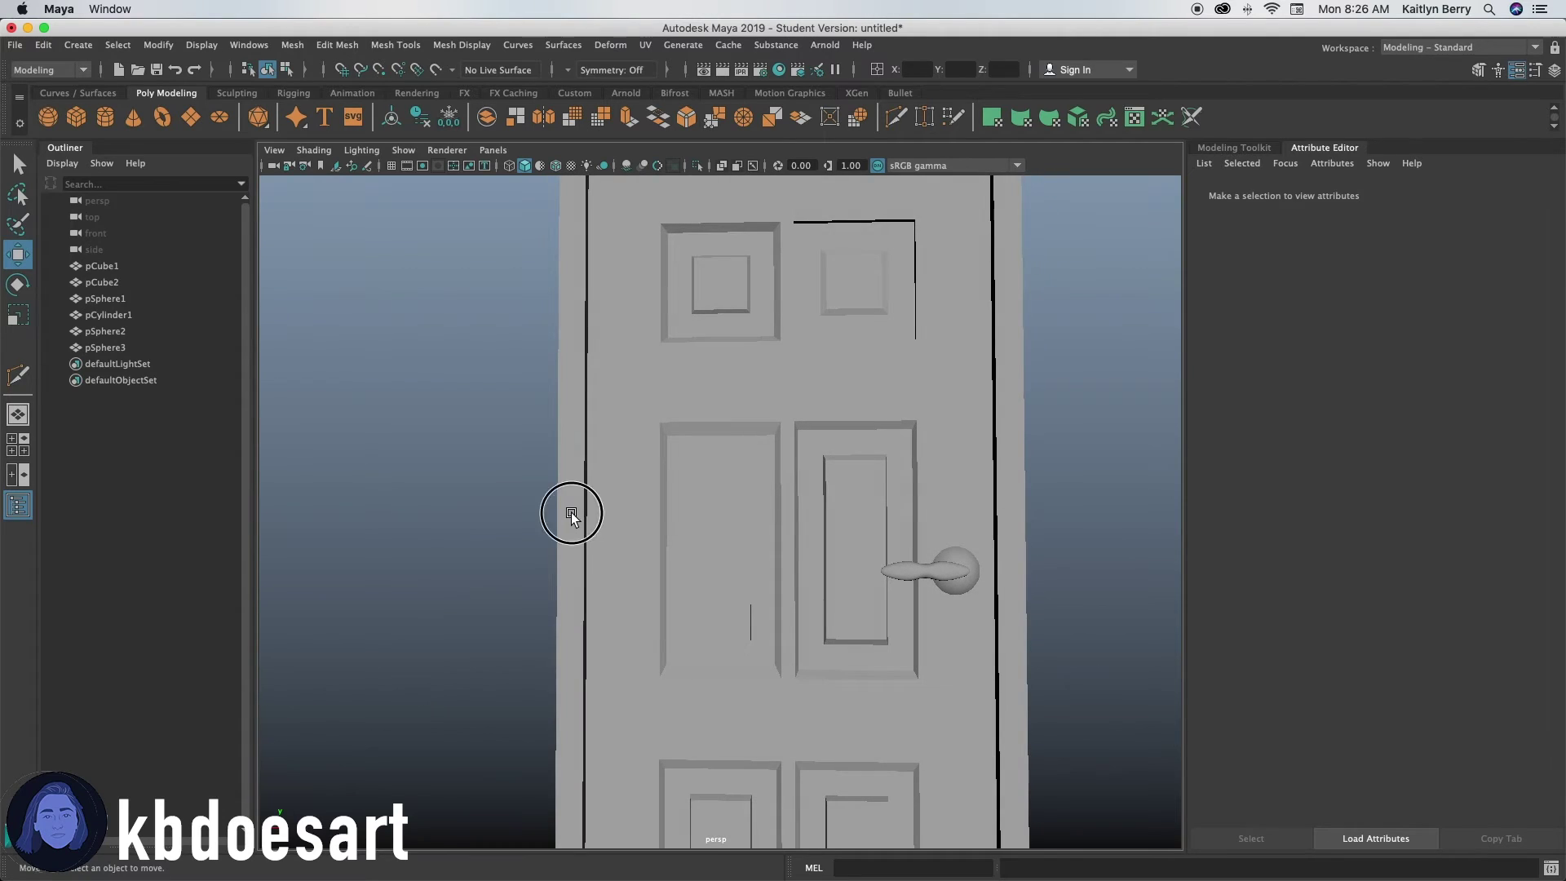
left_click(574, 511)
left_click(593, 519)
right_click_drag(611, 542, 629, 525, "alt")
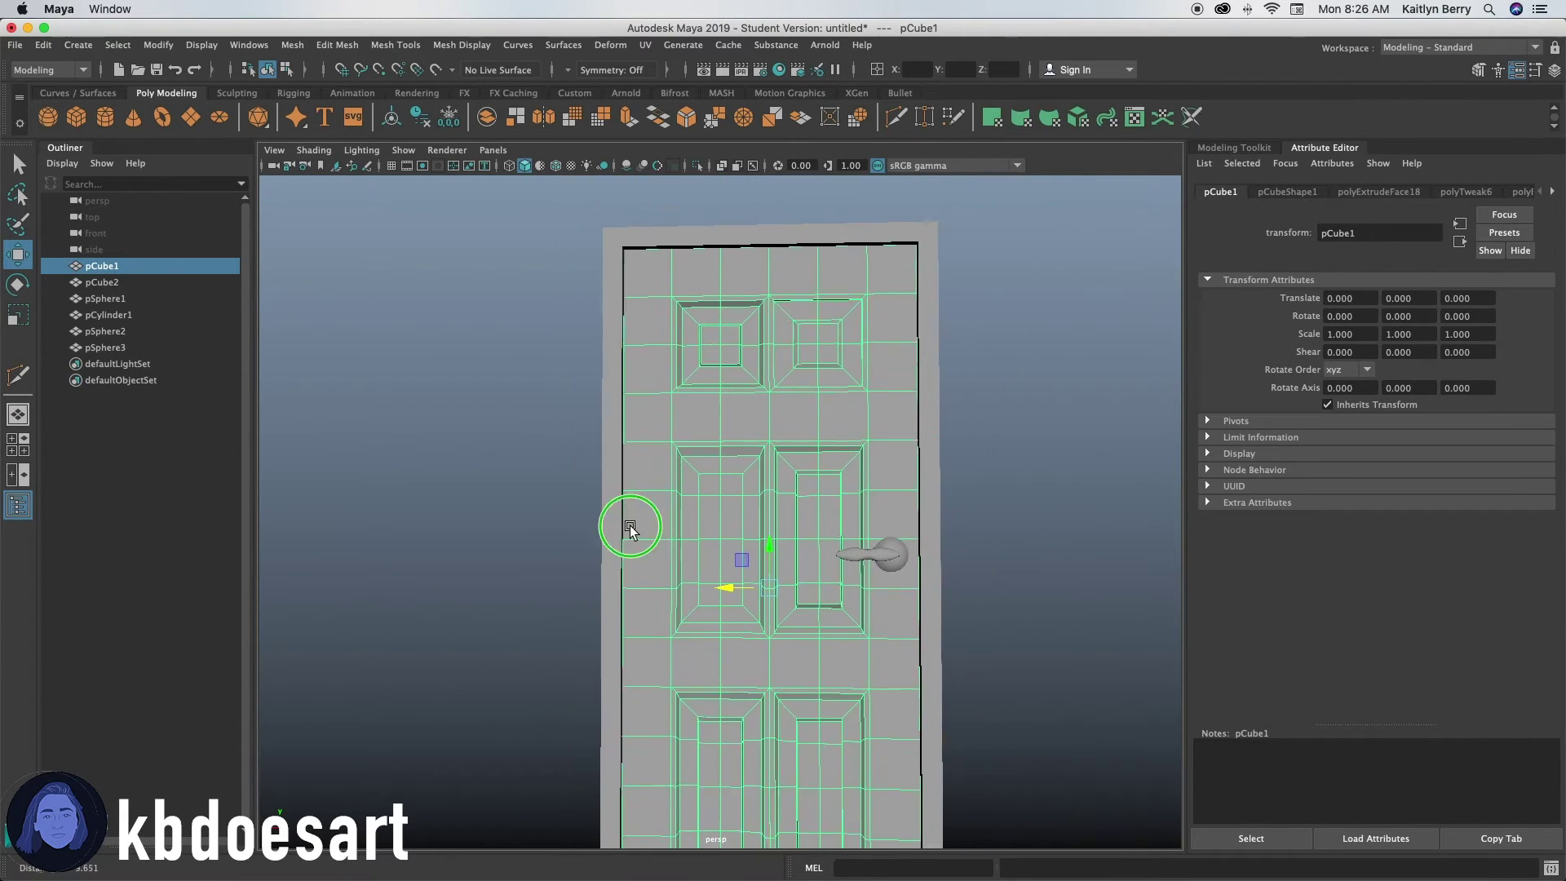
left_click_drag(629, 525, 645, 560, "alt")
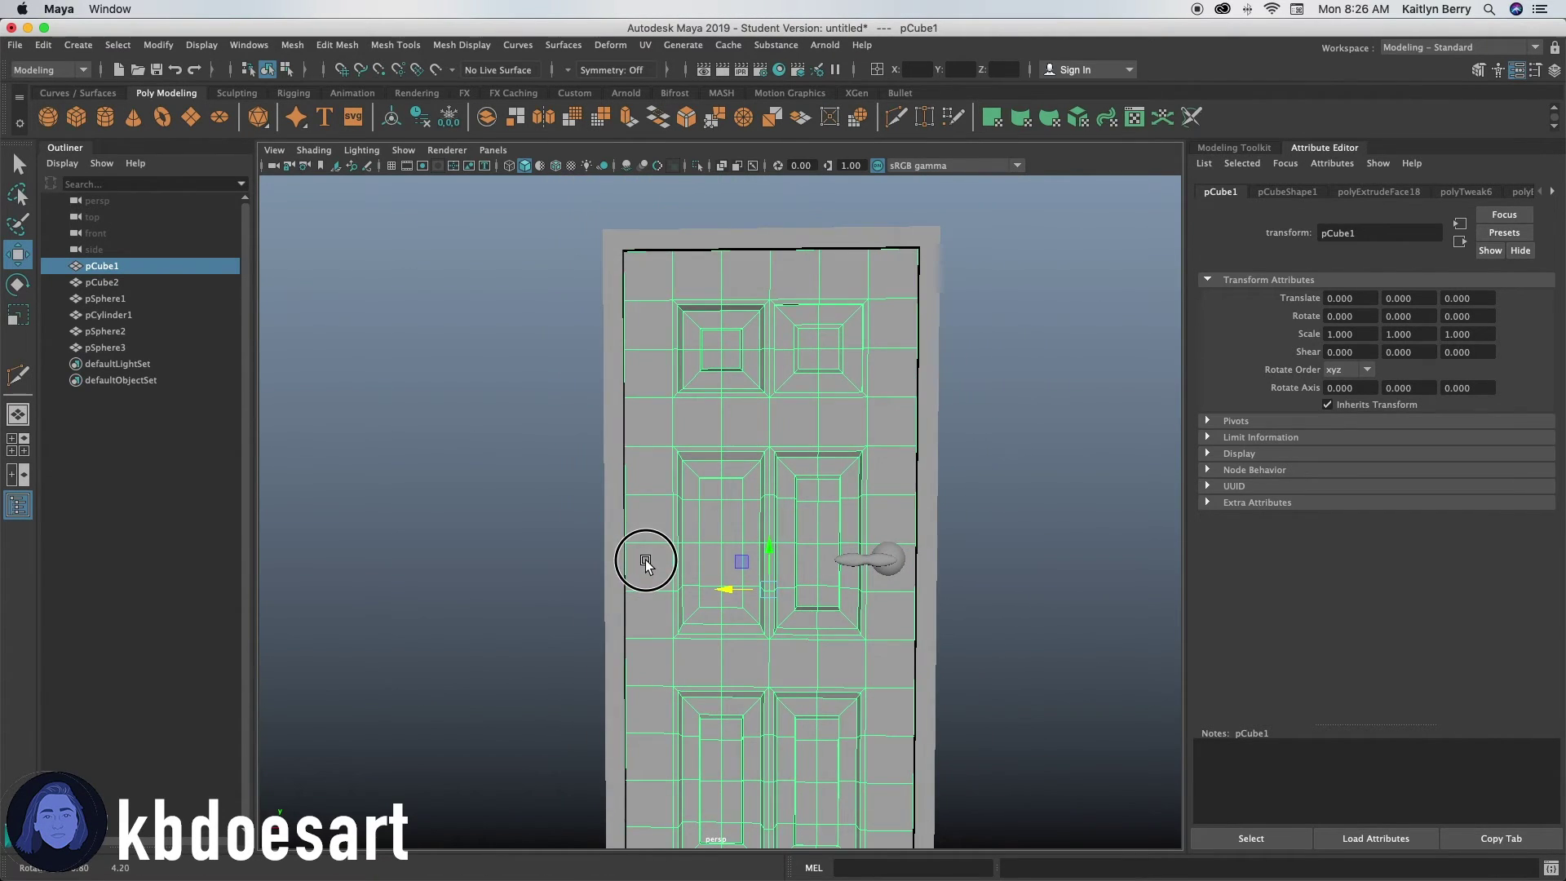
Step: Create a polygon cylinder scaled to about 0.119 × 0.212 × 0.119 and move it to the hinge edge at about 1.472 in X and -0.171 in Z
left_click(105, 117)
left_click_drag(682, 413, 795, 481, "alt")
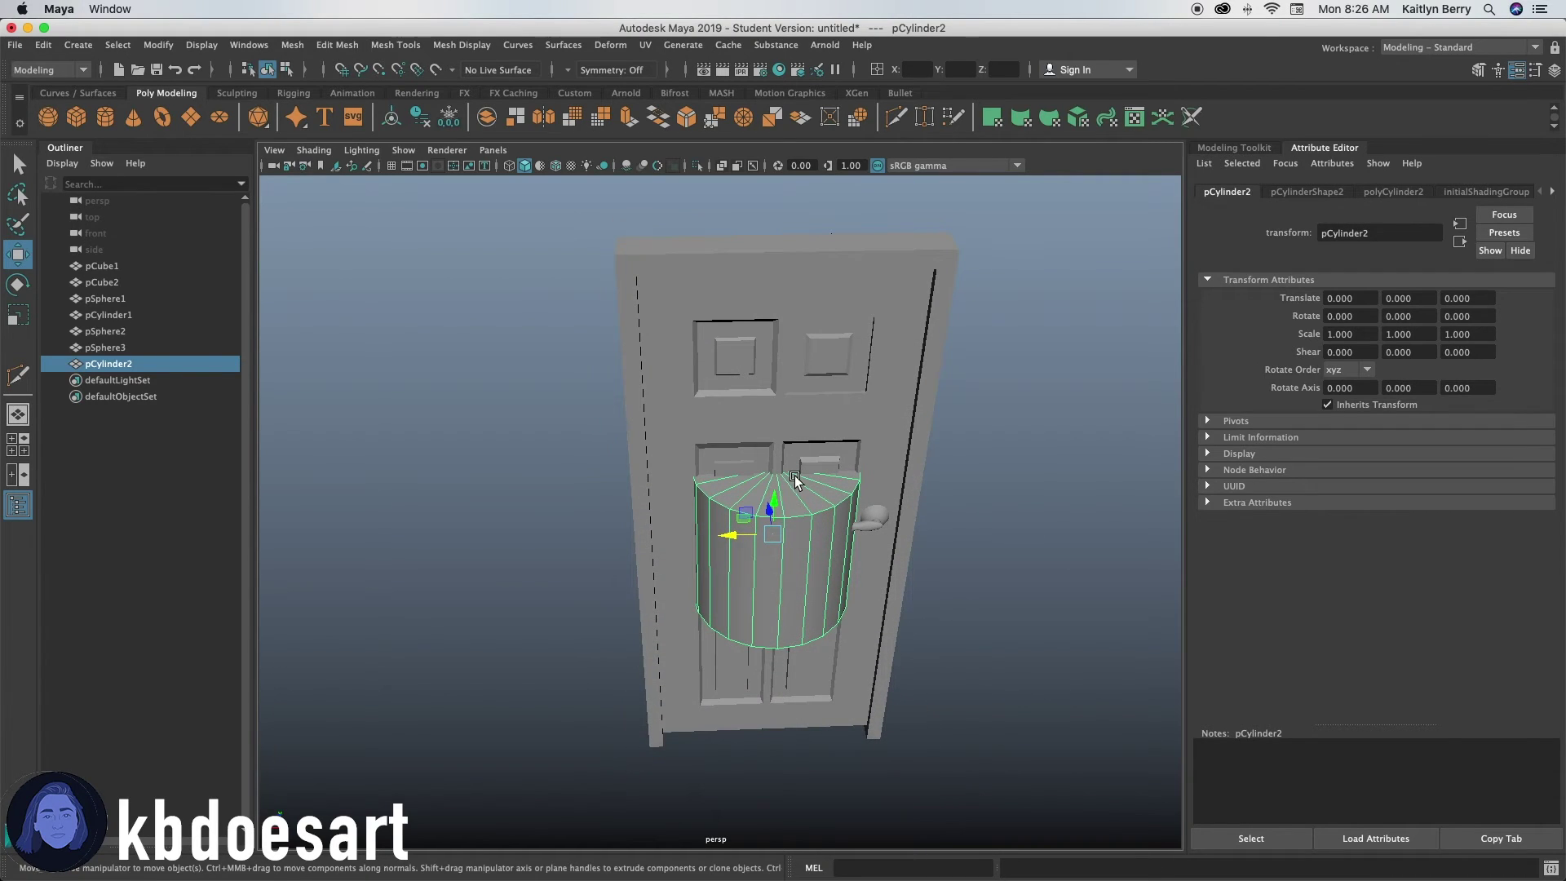
key("r")
left_click_drag(773, 534, 657, 510)
left_click_drag(773, 504, 632, 541)
key("w")
left_click_drag(632, 542, 734, 578, "alt")
left_click_drag(733, 577, 679, 518, "alt")
middle_click_drag(678, 519, 848, 563, "alt")
left_click_drag(929, 659, 770, 620, "alt")
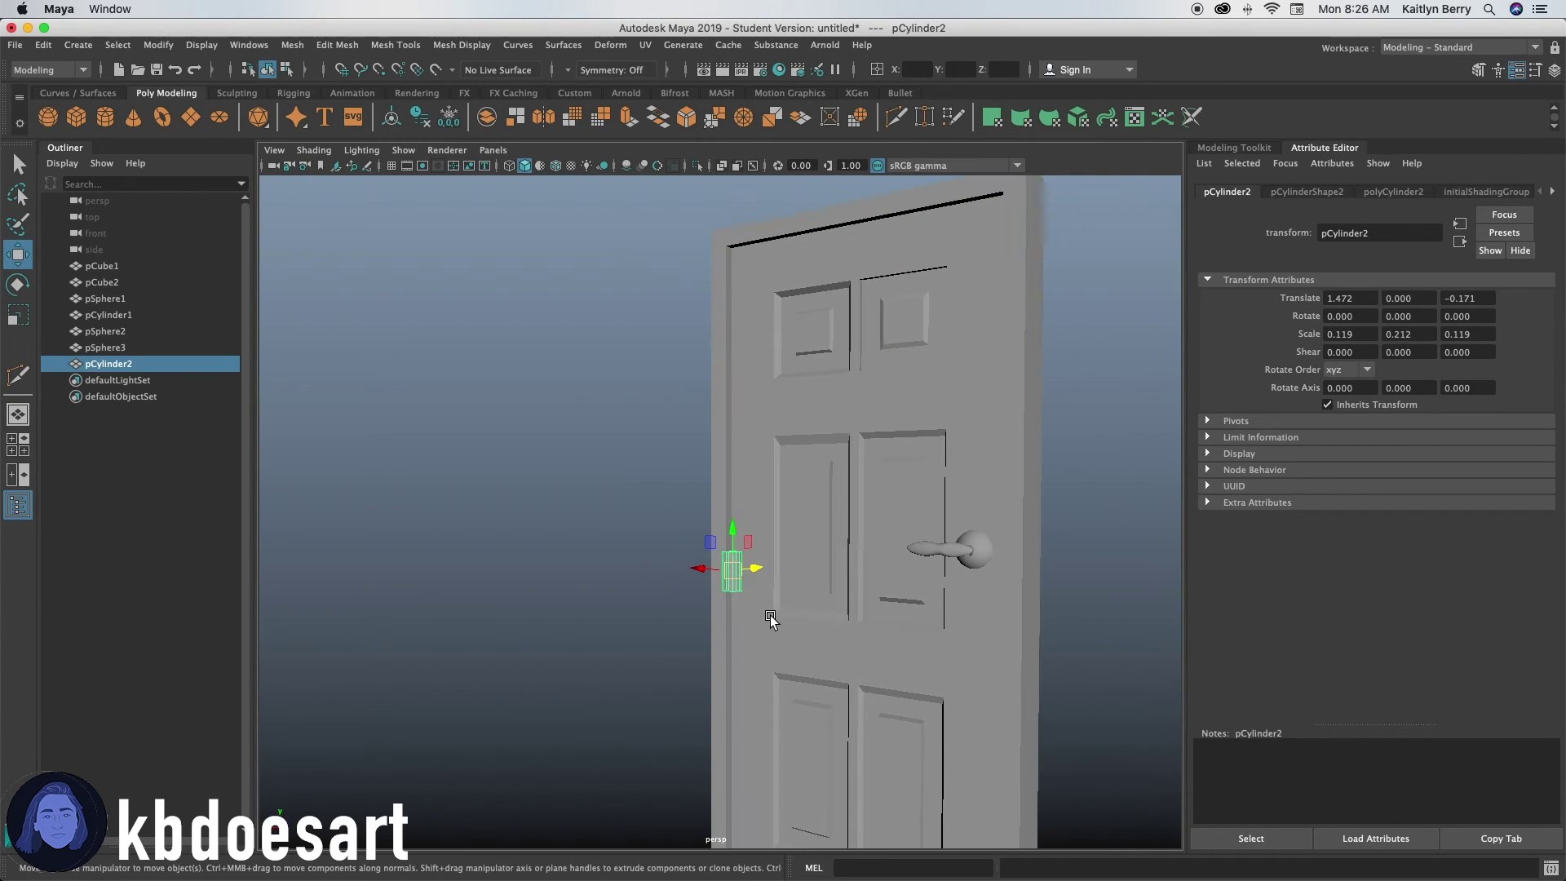
Step: Shrink the hinge cylinder and stretch it vertically to a scale of about 0.056 × 0.196 × 0.056
key("r")
mouse_move(735, 568)
left_mouse_down()
mouse_move(721, 568)
mouse_move(737, 484)
mouse_move(748, 517)
mouse_move(721, 569)
left_mouse_up()
key("w")
right_click_drag(721, 570, 1059, 531, "alt")
key("r")
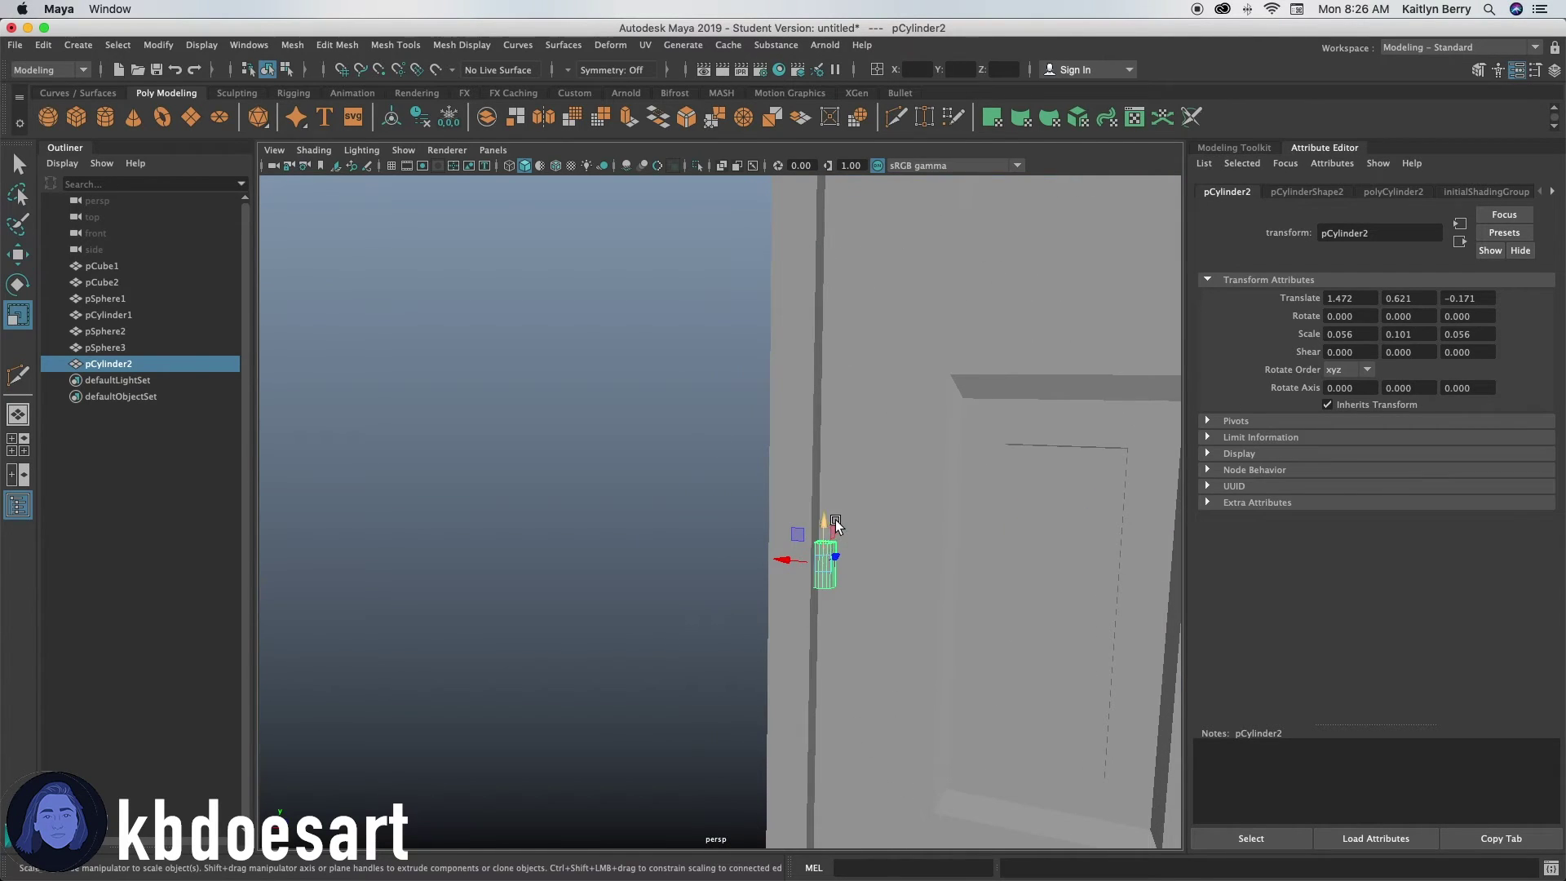
left_click_drag(823, 524, 677, 493)
Step: Duplicate the hinge cylinder for the upper and lower ends of the door edge and move the middle one to about 0.378 in Y
key("w")
left_click_drag(658, 434, 600, 674)
key("super+d")
key("super+d")
left_click(659, 482)
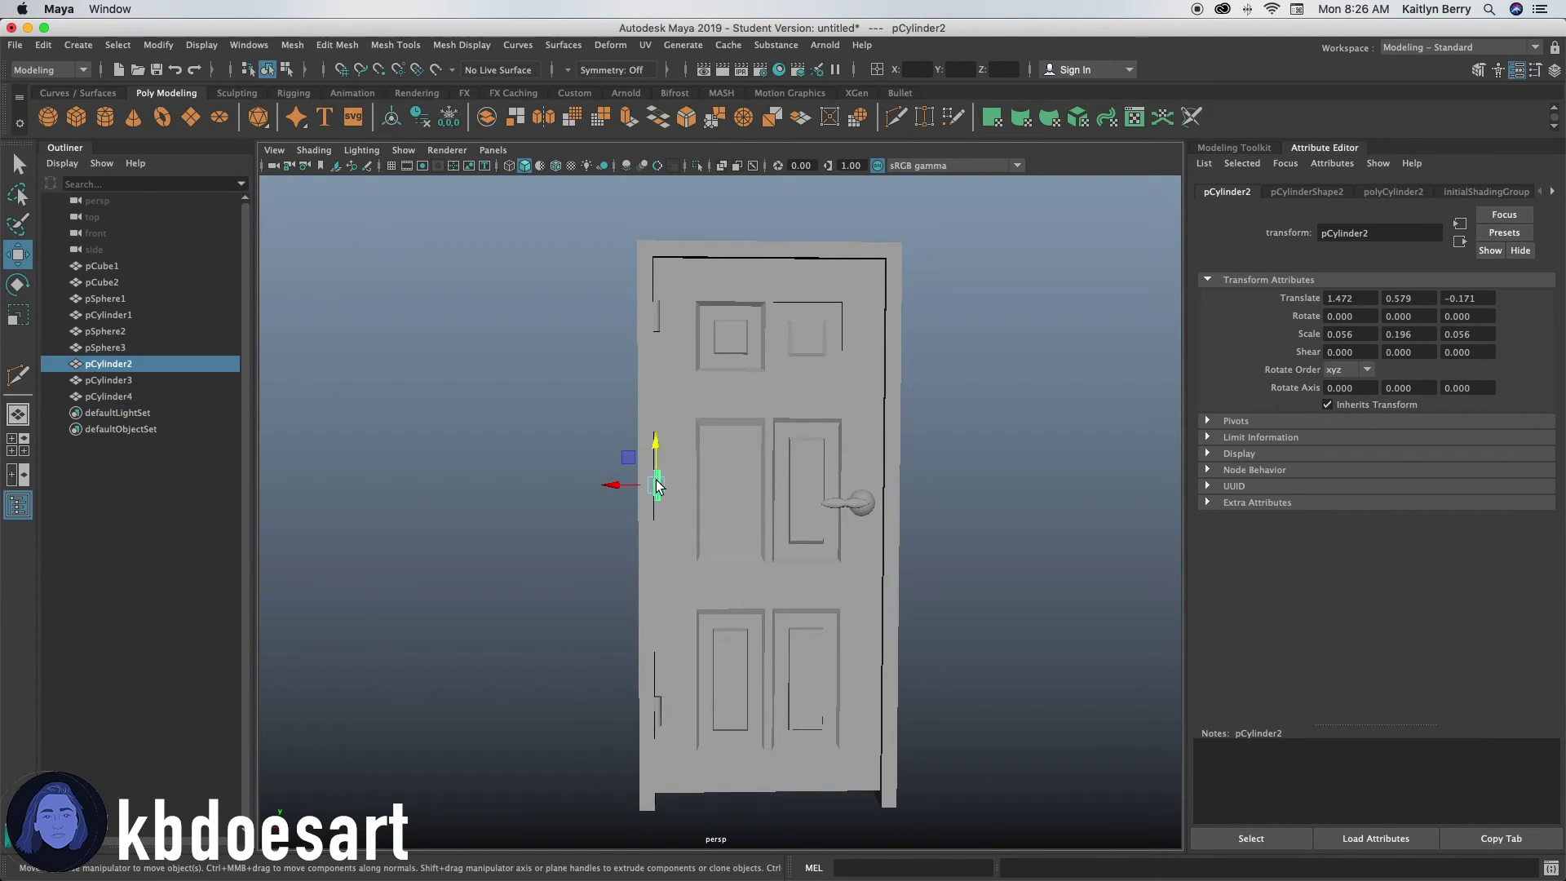
left_click_drag(657, 443, 661, 465)
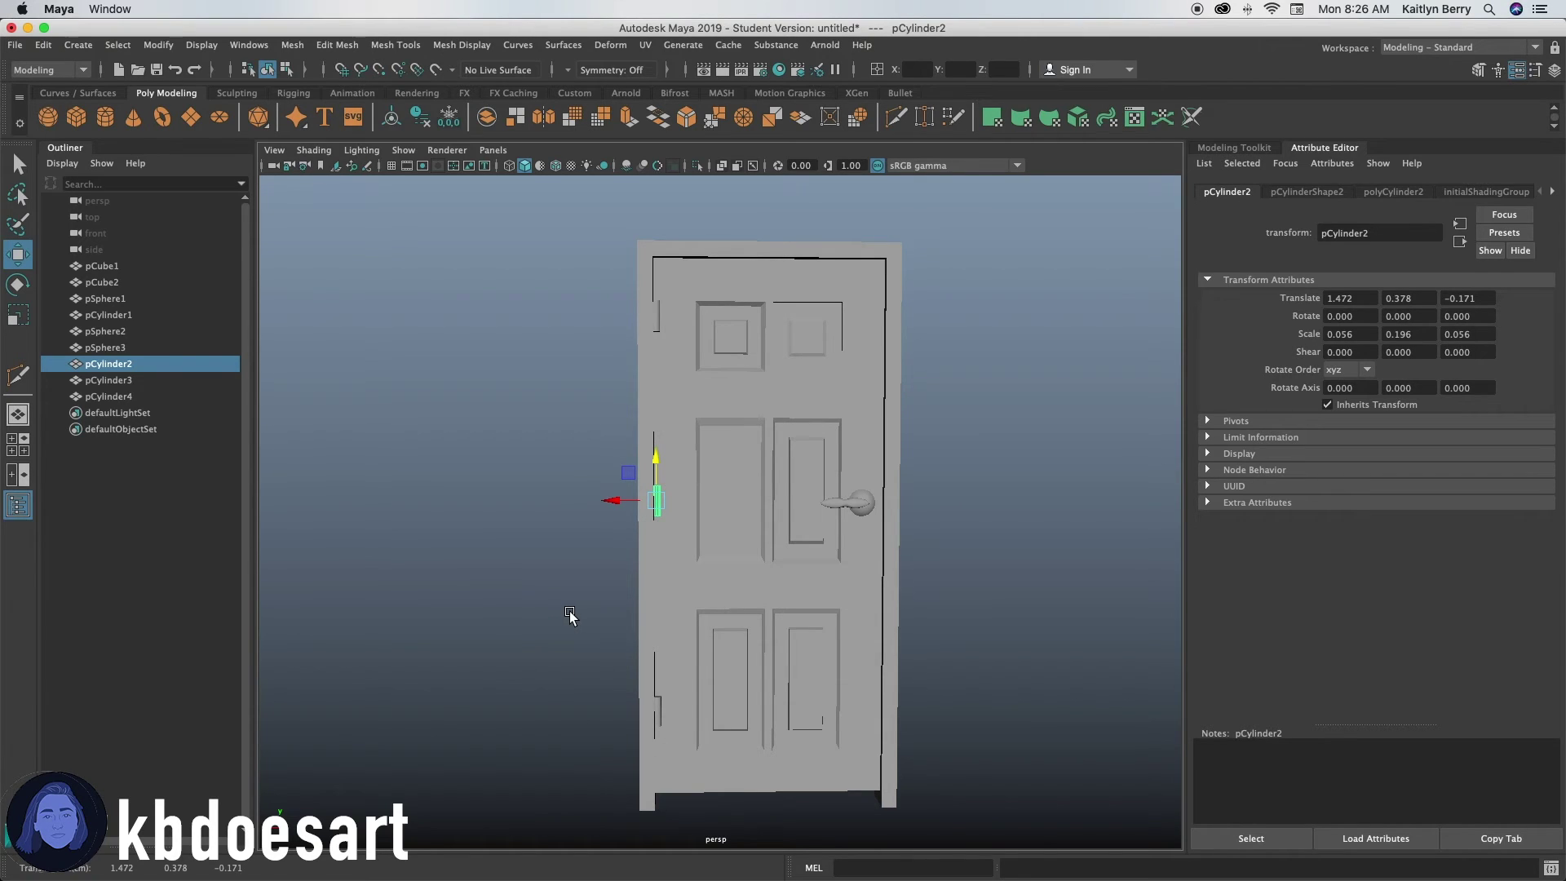
Step: Duplicate three hinges onto the door's other side at about 0.164 in Z, placing the upper at about 2.565 and the lower at -1.937 in Y
key("ctrl+d")
left_click_drag(551, 628, 811, 656, "alt")
left_click_drag(834, 603, 854, 595)
left_click_drag(854, 597, 722, 283, "alt")
key("ctrl+d")
left_click_drag(736, 604, 800, 540, "alt")
key("ctrl+d")
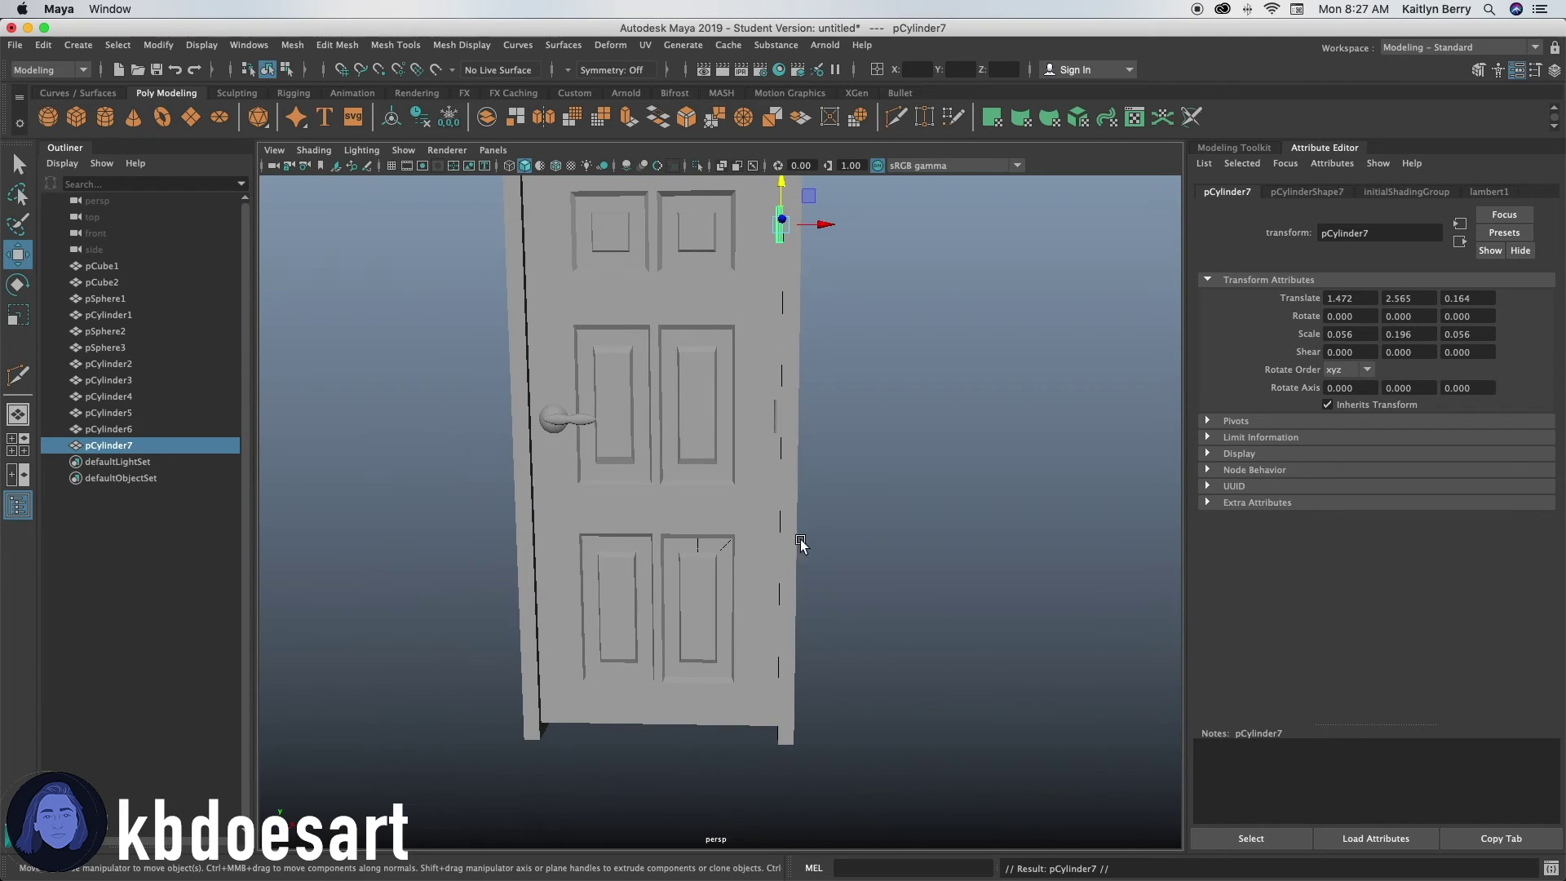
left_click_drag(789, 172, 795, 570)
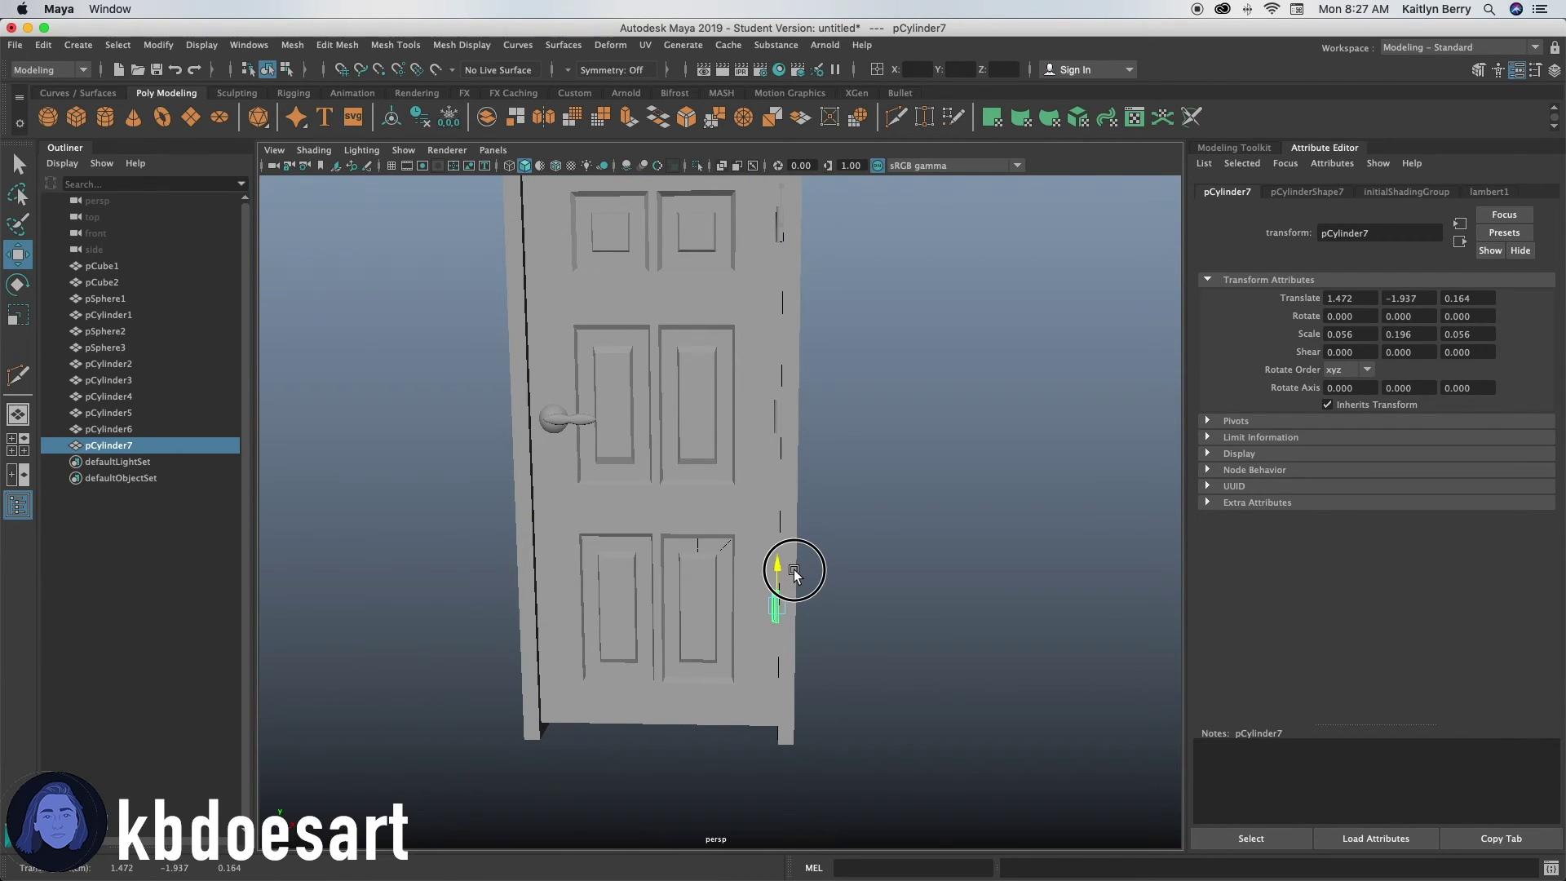
Step: Raise the first side's lower hinge to about -2.056 in Y and lower its upper hinge slightly
left_click_drag(915, 569, 584, 566, "alt")
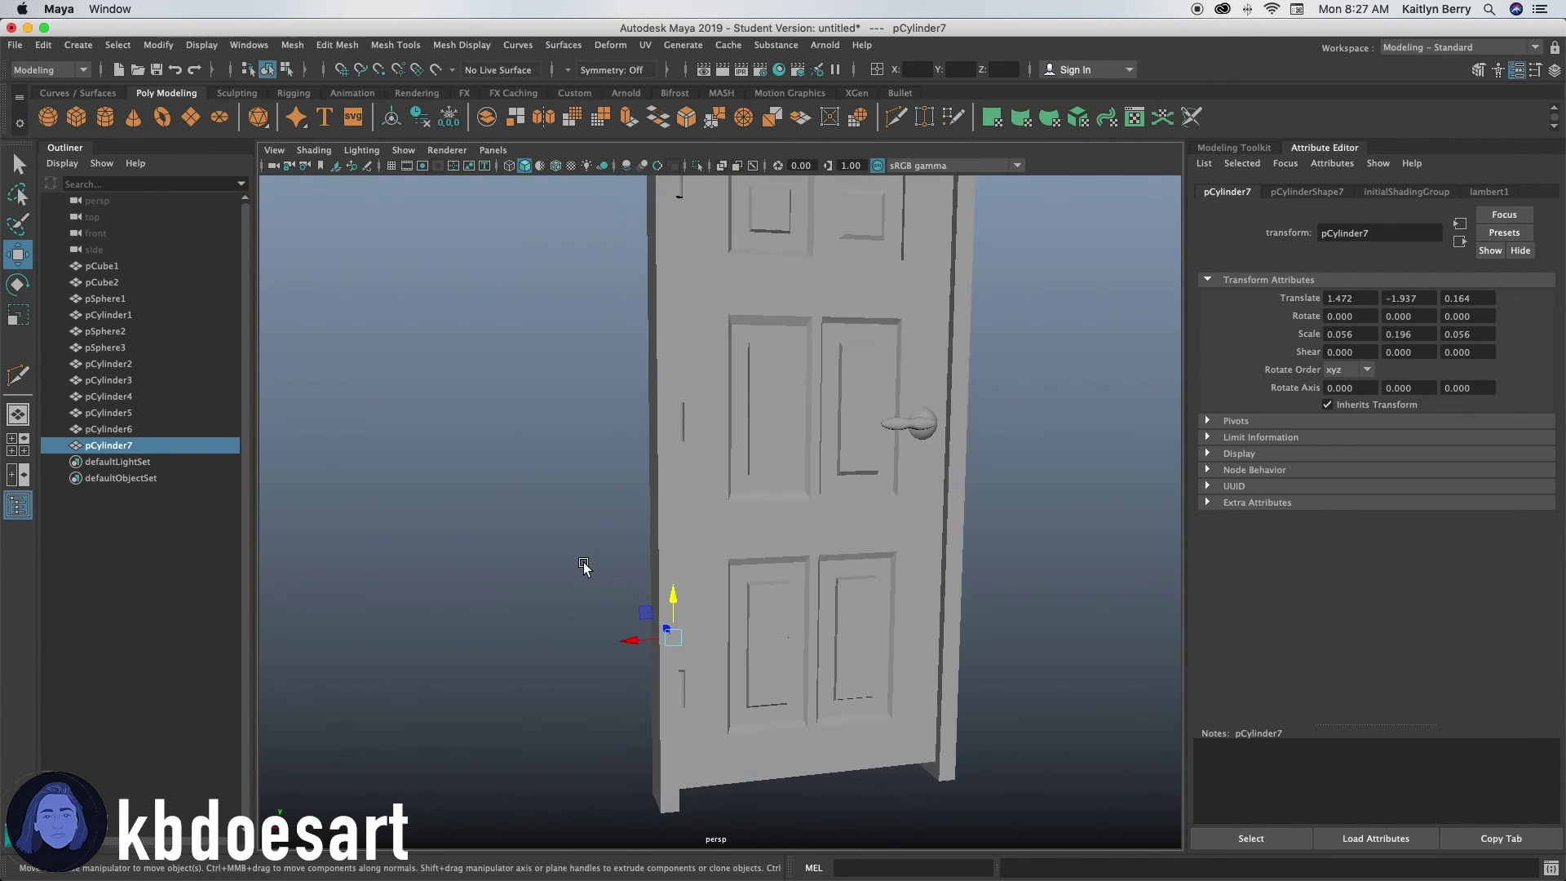
left_click(683, 683)
left_click_drag(678, 653, 675, 622)
scroll(803, 424, "down", 1)
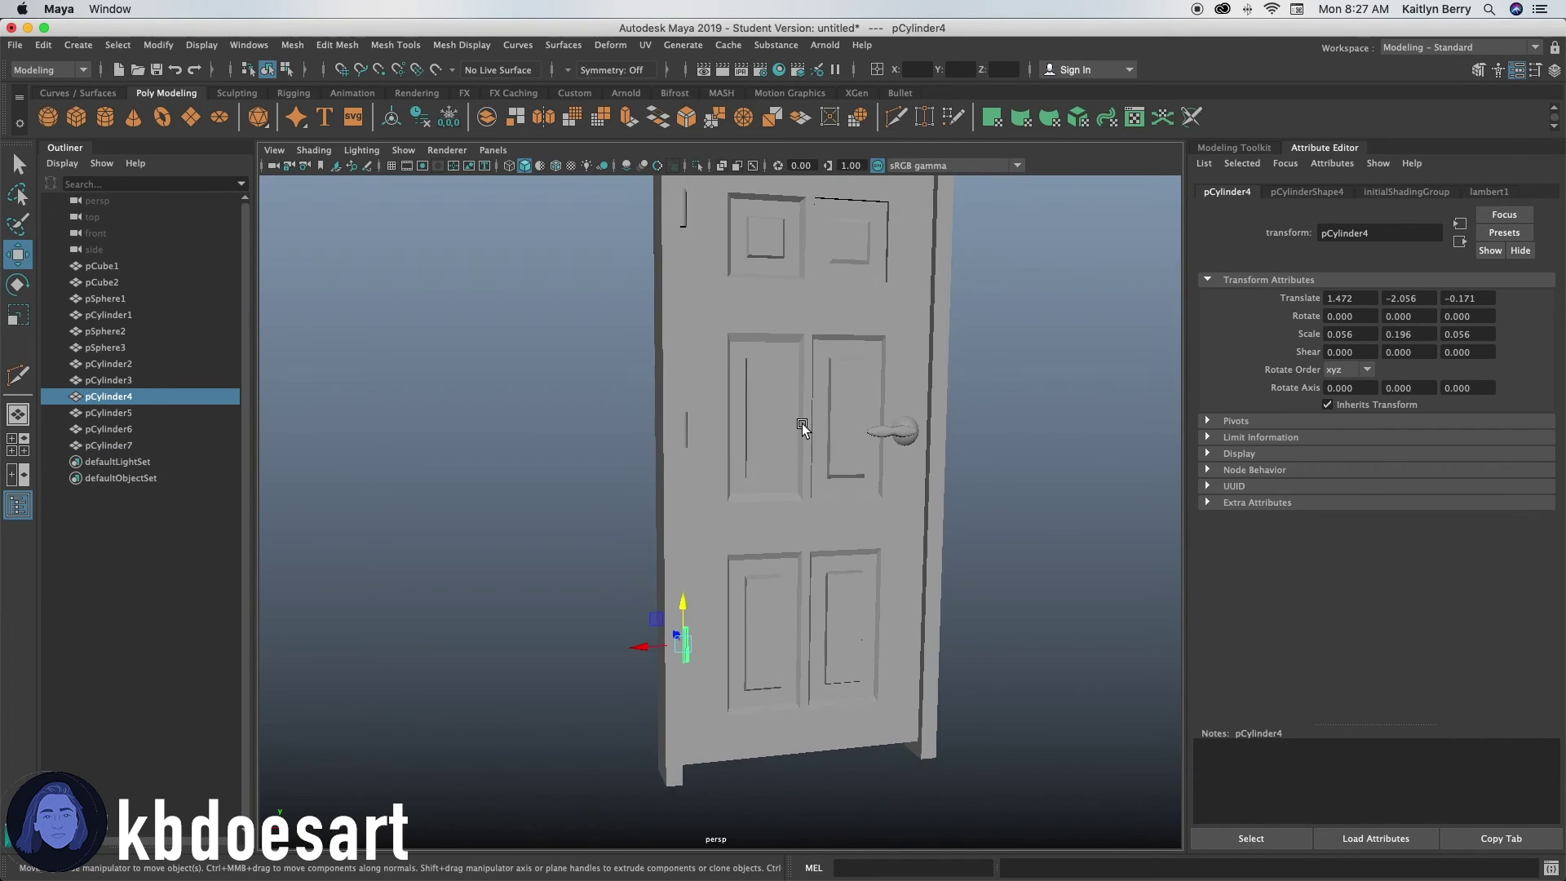
left_click_drag(802, 425, 775, 533, "alt")
left_click(666, 323)
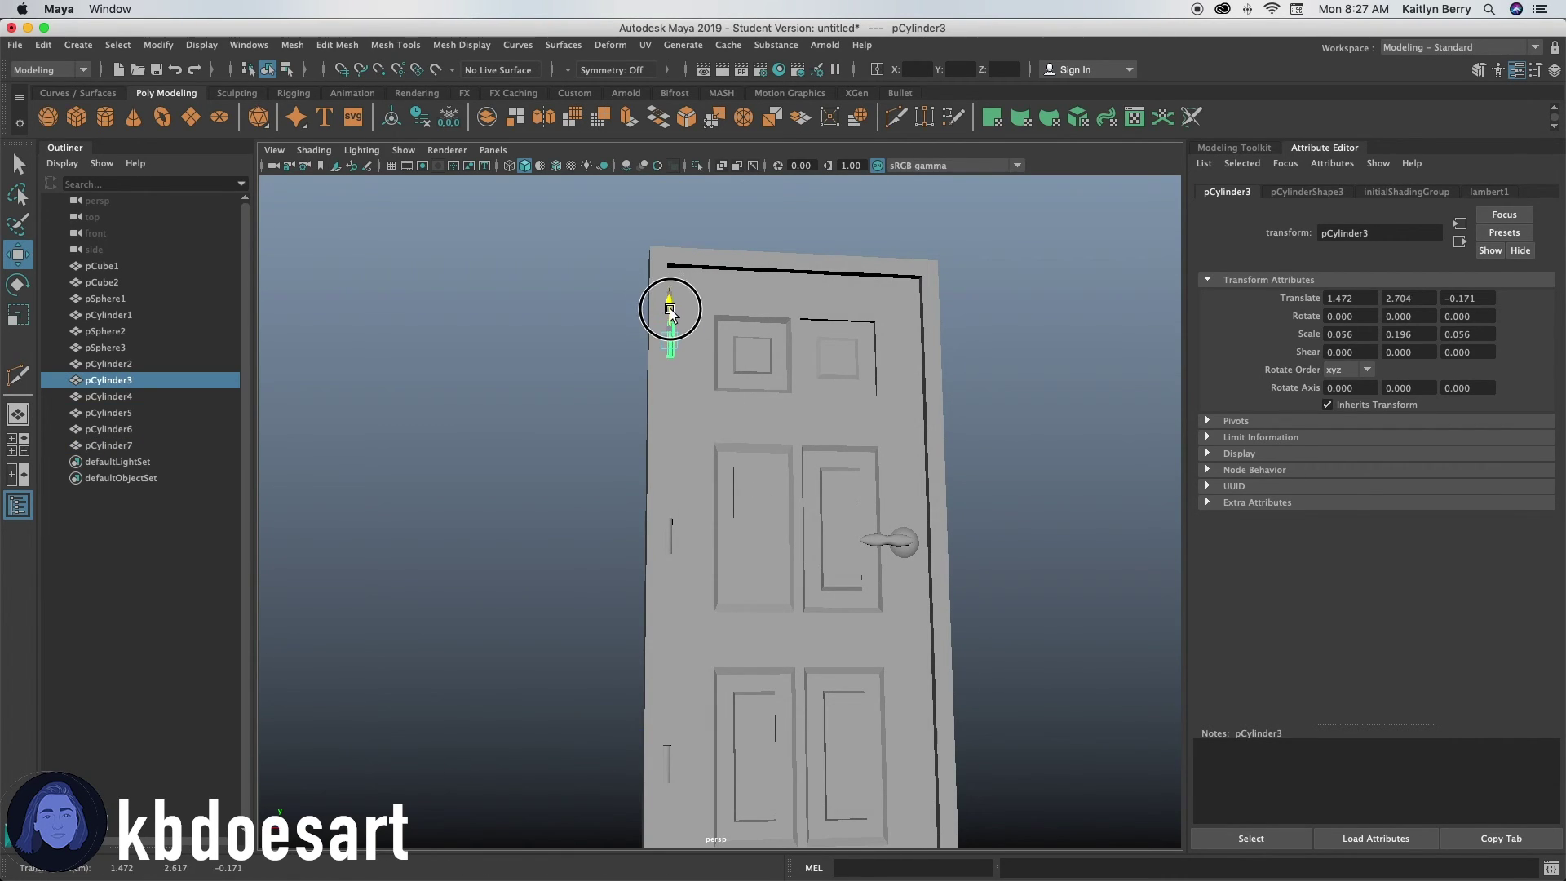
left_click(670, 323)
left_click(1006, 433)
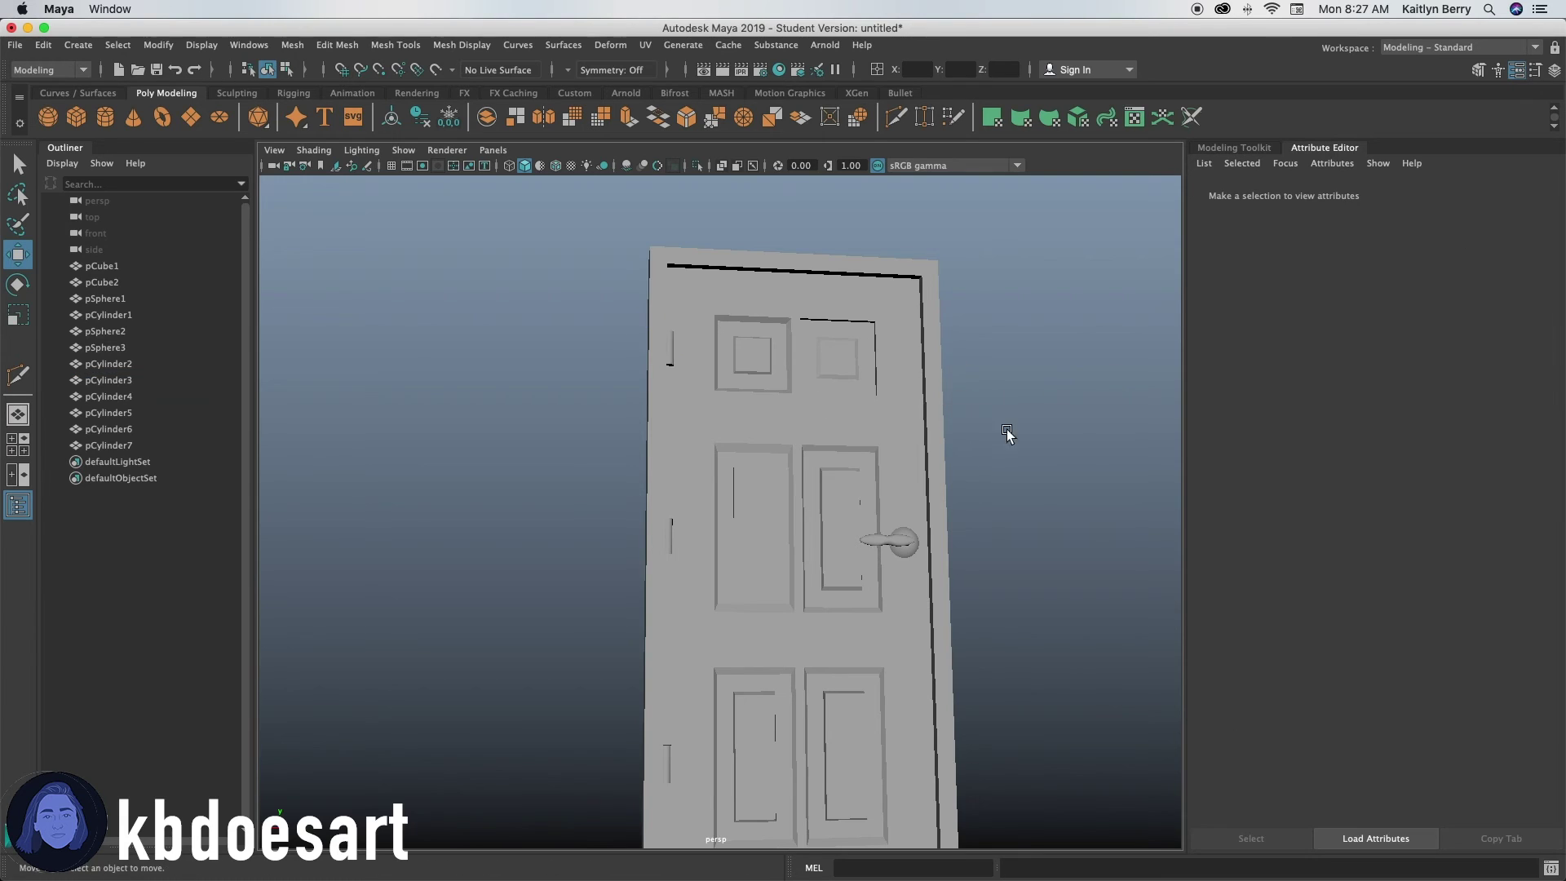
Step: Examine the complete door with its frame, handles and hinges from several angles
scroll(1007, 433, "down", 3)
left_click_drag(668, 677, 839, 671, "alt")
right_click_drag(782, 496, 906, 391)
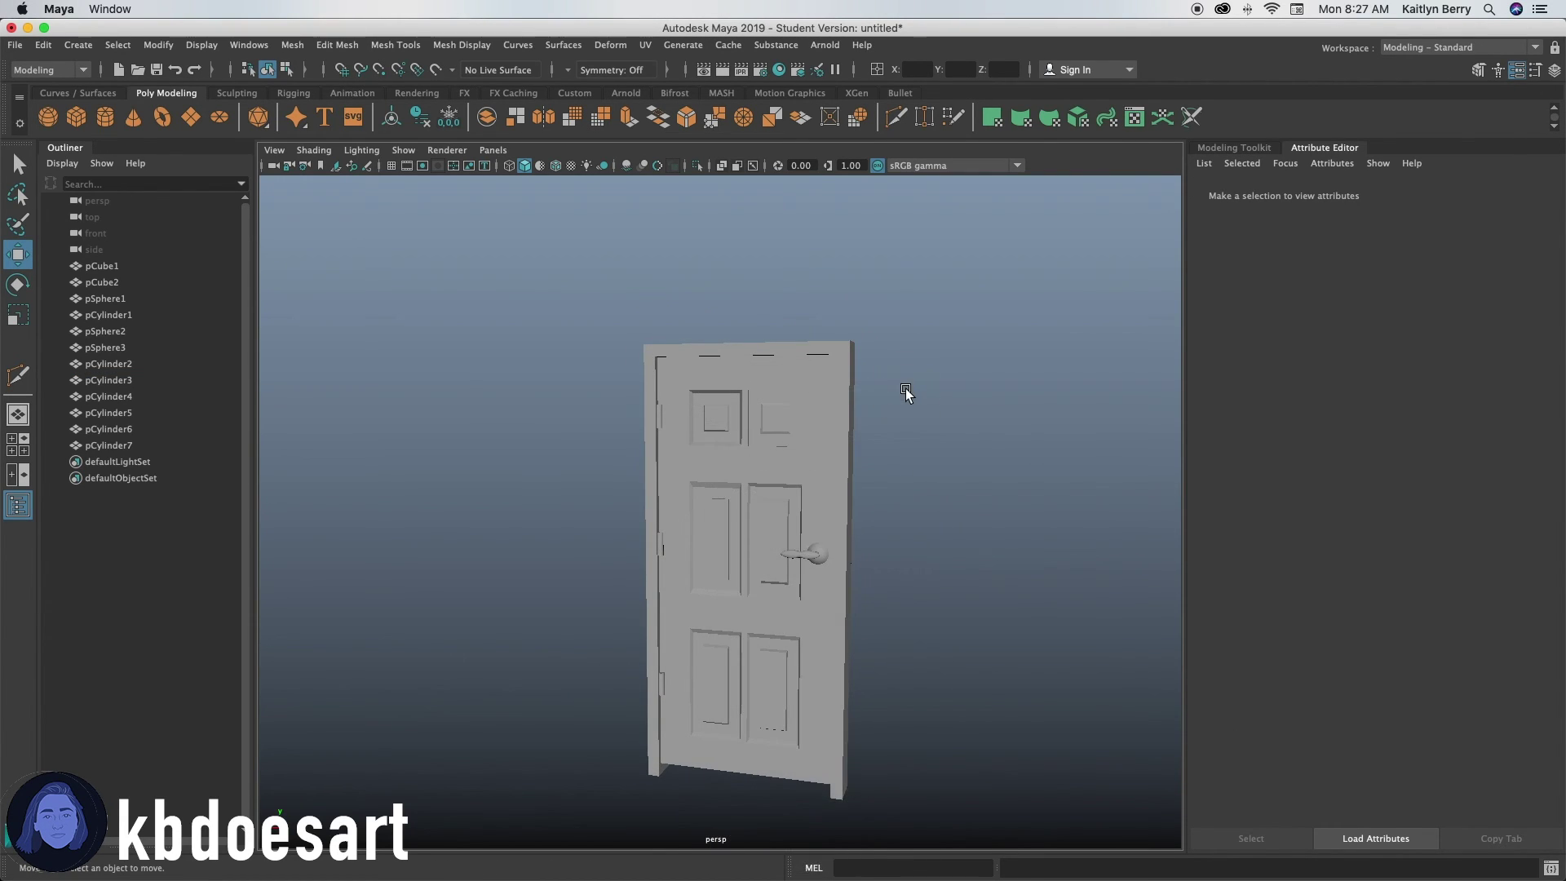
left_click_drag(889, 637, 753, 656, "alt")
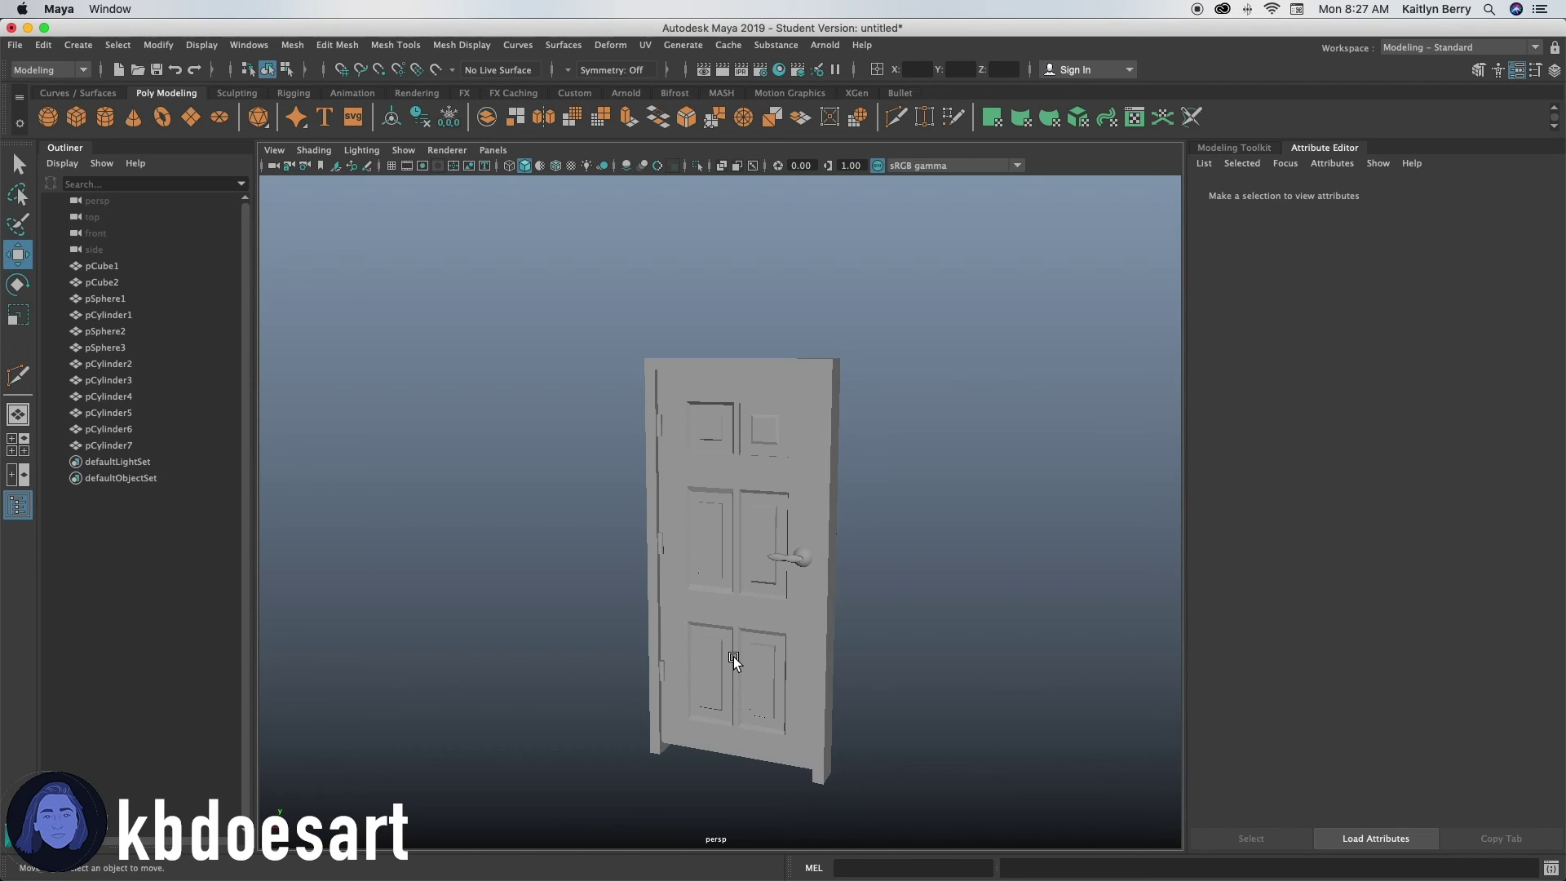
left_click_drag(718, 658, 802, 659, "alt")
middle_click_drag(802, 659, 482, 603, "alt")
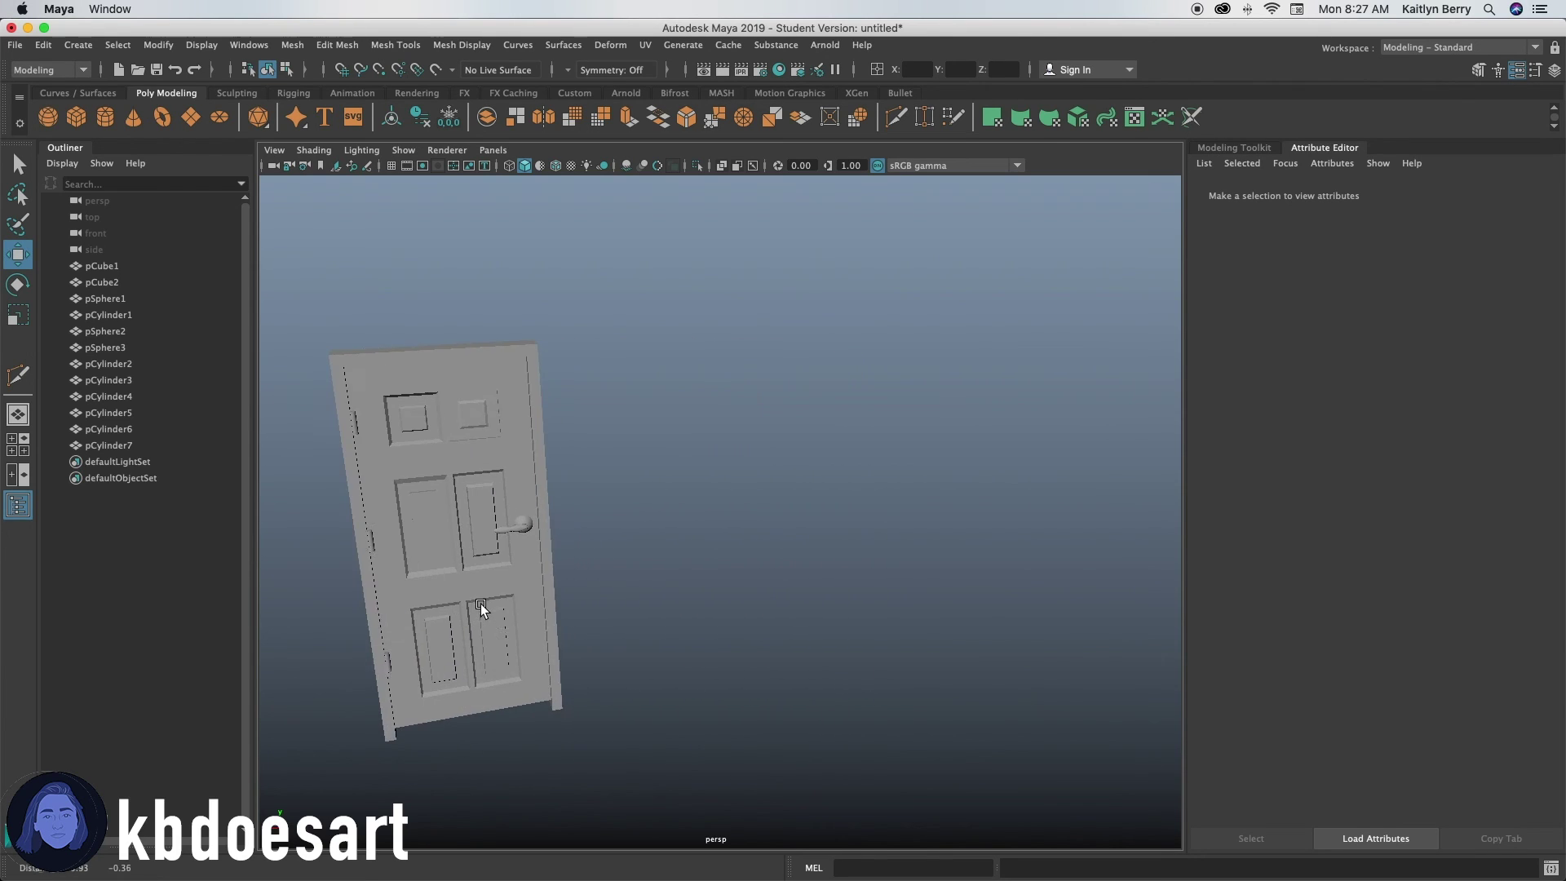
left_click_drag(481, 603, 625, 638, "alt")
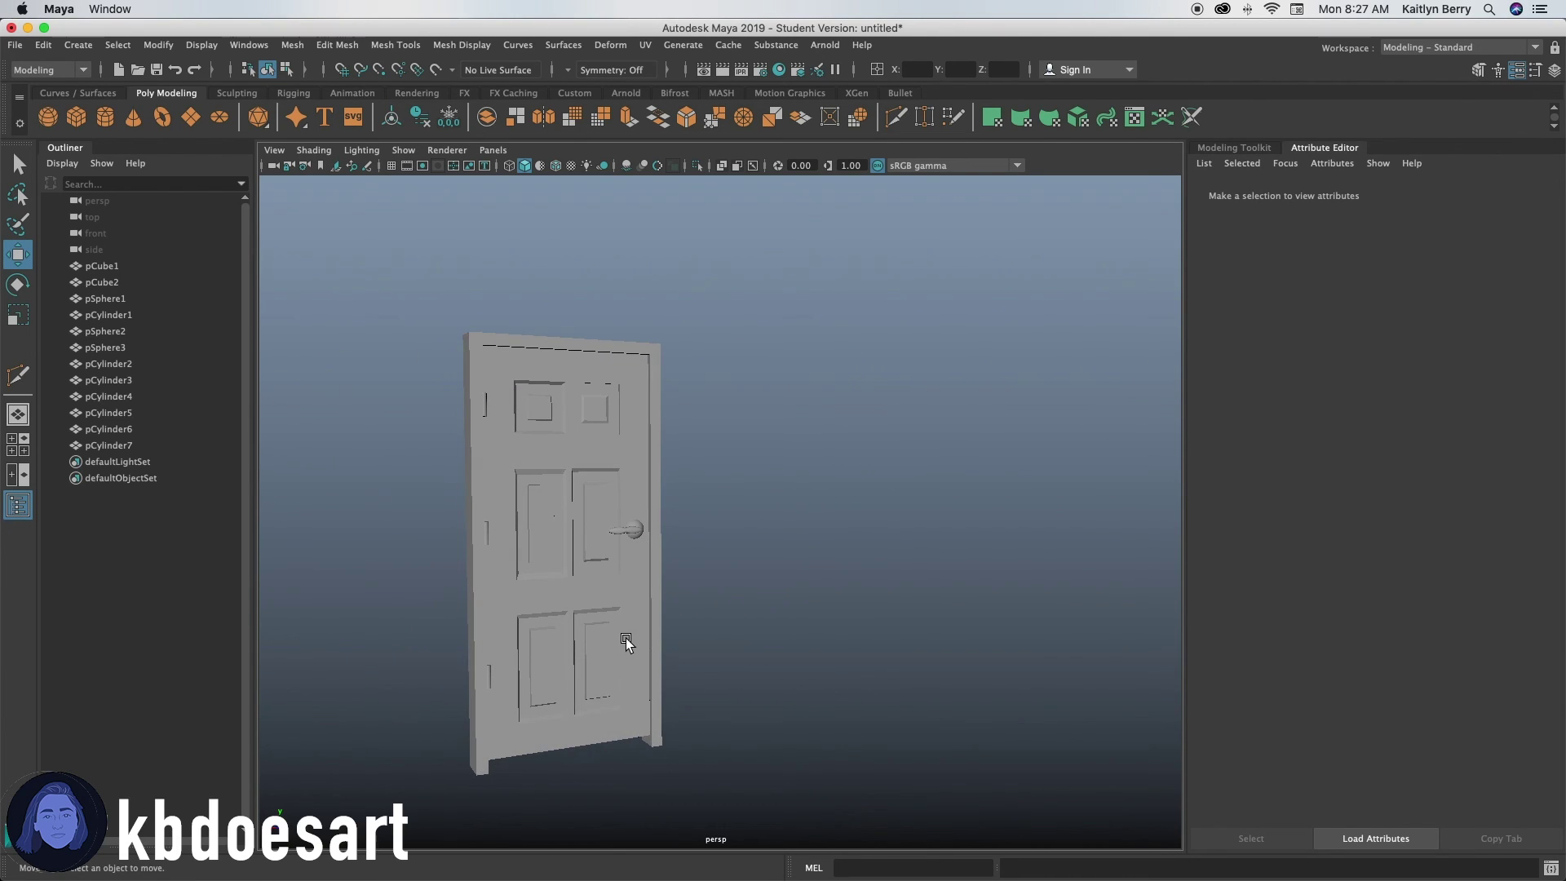